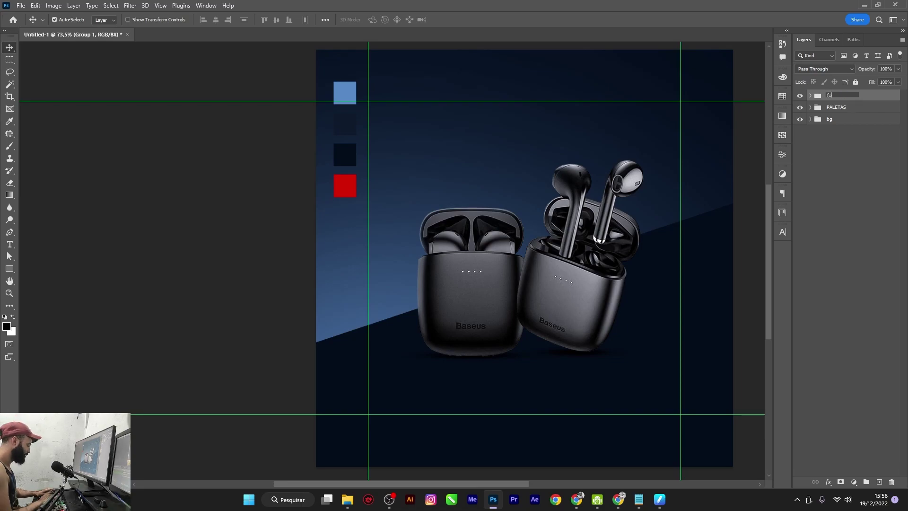
Name the earbuds group fone and paint a large soft blue glow on Layer 5.
{"action": "key", "text": "Return"}
{"action": "left_click", "coordinate": [811, 119]}
{"action": "left_click", "coordinate": [852, 134]}
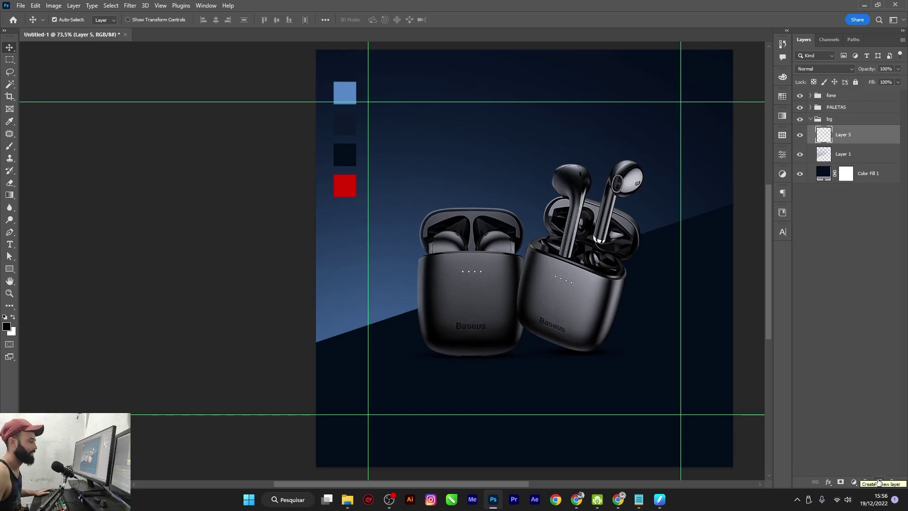
{"action": "key", "text": "b"}
{"action": "left_click", "coordinate": [518, 215]}
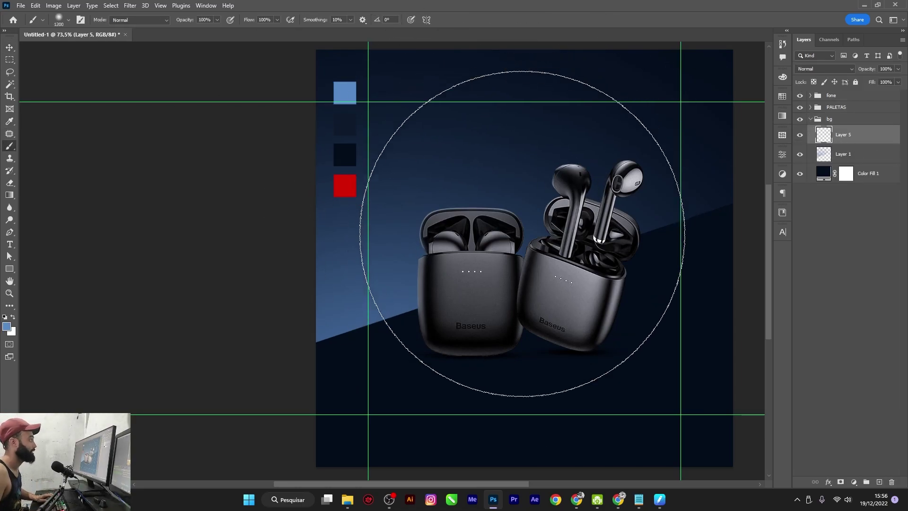
Set the glow layer to Screen blend mode at 11% opacity.
{"action": "key", "text": "v"}
{"action": "key", "text": "0"}
{"action": "key", "text": "8"}
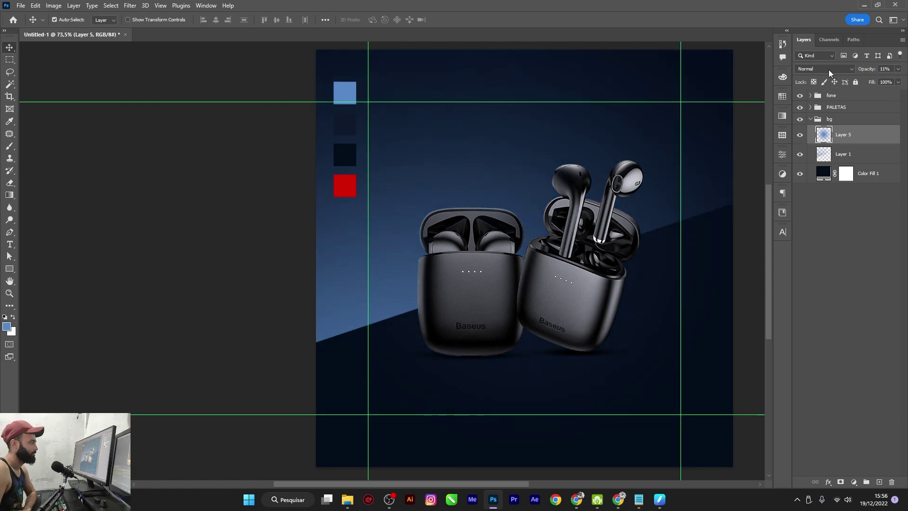
{"action": "left_click", "coordinate": [815, 70]}
{"action": "left_click", "coordinate": [813, 142]}
{"action": "key", "text": "1"}
{"action": "key", "text": "1"}
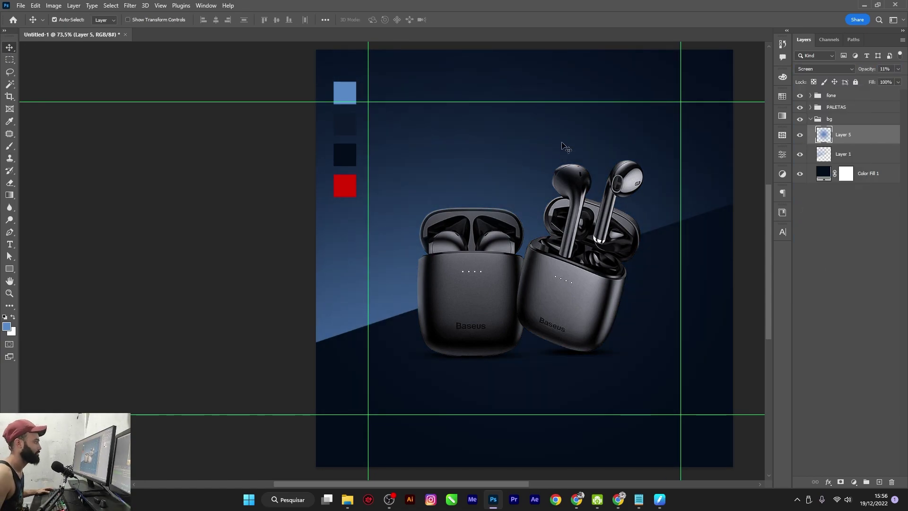
{"action": "scroll", "coordinate": [584, 177], "scroll_direction": "down", "scroll_amount": 1, "text": "alt"}
{"action": "left_click", "coordinate": [852, 260]}
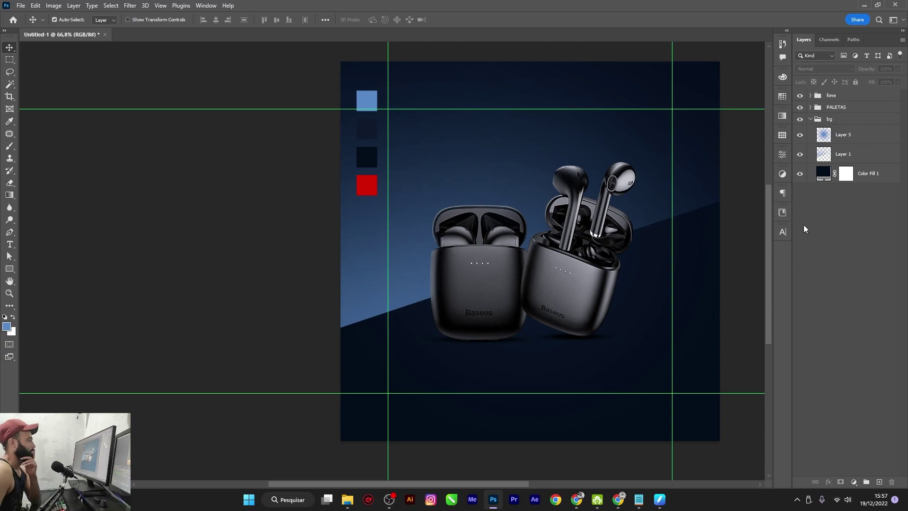
On a new Layer 6, paint a single soft blue dot with a ~228 px brush.
{"action": "left_click", "coordinate": [880, 482]}
{"action": "key", "text": "b"}
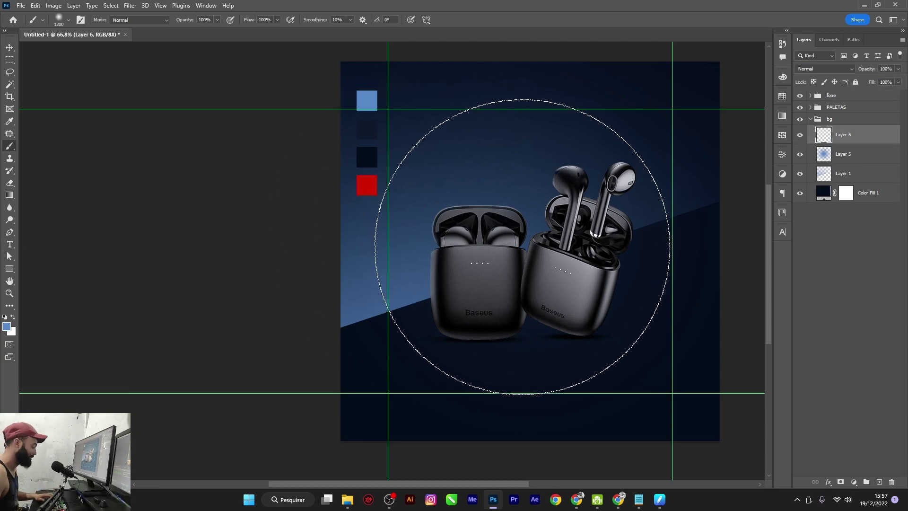
{"action": "right_click", "coordinate": [568, 222]}
{"action": "key", "text": "Return"}
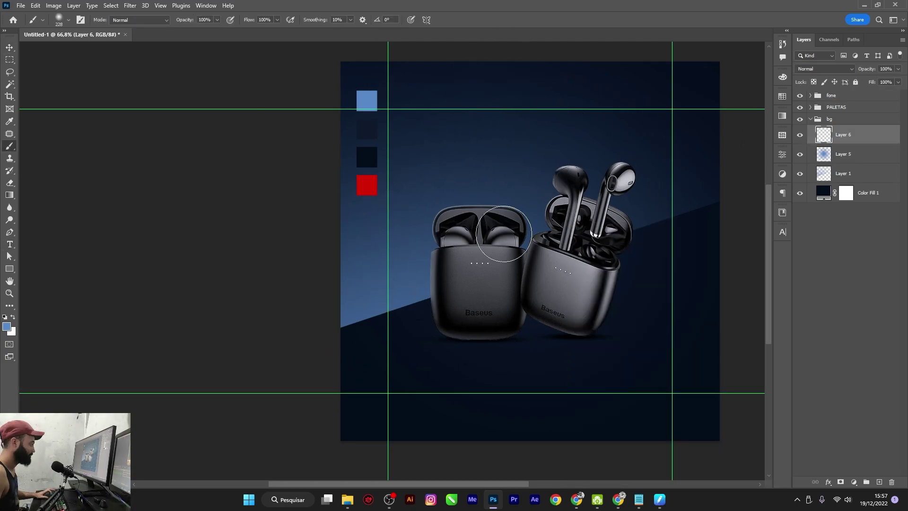
{"action": "left_click", "coordinate": [504, 234]}
Free-transform the dot into a thin streak rotated onto the diagonal edge.
{"action": "key", "text": "ctrl+t"}
{"action": "left_click_drag", "start_coordinate": [529, 61], "coordinate": [530, 412]}
{"action": "left_click_drag", "start_coordinate": [729, 440], "coordinate": [700, 378]}
{"action": "left_click_drag", "start_coordinate": [411, 282], "coordinate": [419, 308]}
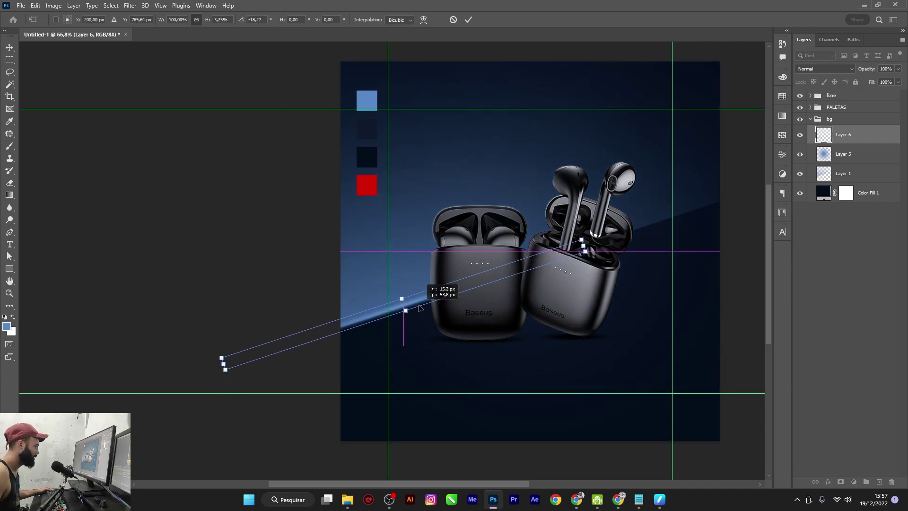
{"action": "key", "text": "Return"}
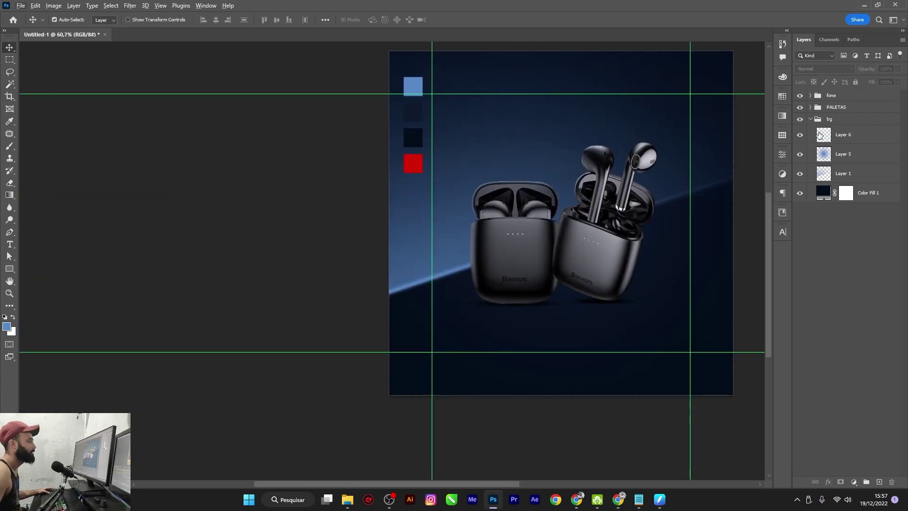
Set the streak layer to Screen blend mode, then deselect all layers.
{"action": "left_click", "coordinate": [820, 135]}
{"action": "left_click", "coordinate": [826, 69]}
{"action": "left_click", "coordinate": [841, 141]}
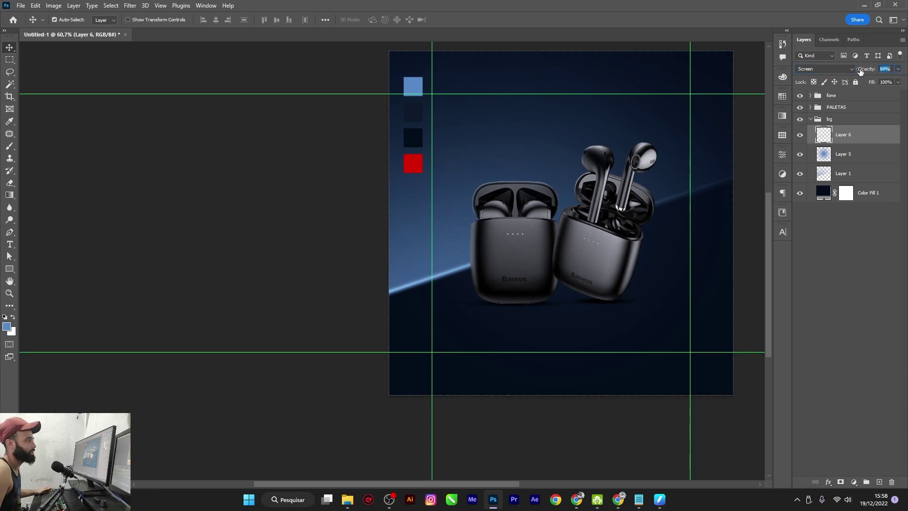
{"action": "left_click", "coordinate": [843, 173]}
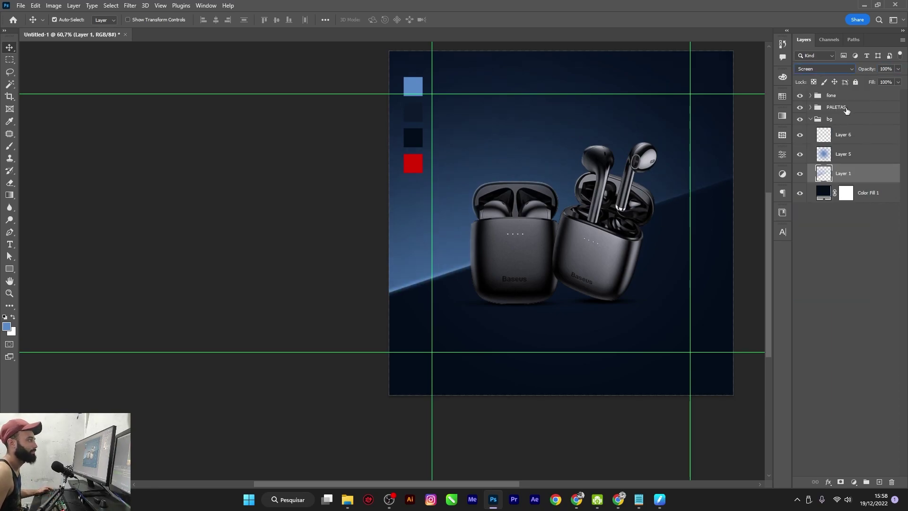
{"action": "left_click", "coordinate": [847, 246]}
{"action": "scroll", "coordinate": [571, 208], "scroll_direction": "up", "scroll_amount": 2}
{"action": "scroll", "coordinate": [571, 208], "scroll_direction": "down", "scroll_amount": 1}
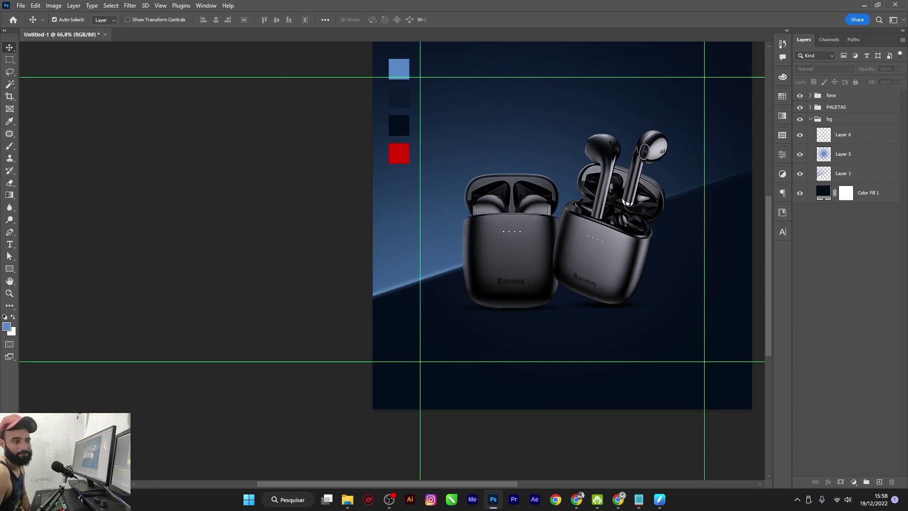
{"action": "scroll", "coordinate": [571, 226], "scroll_direction": "up", "scroll_amount": 1}
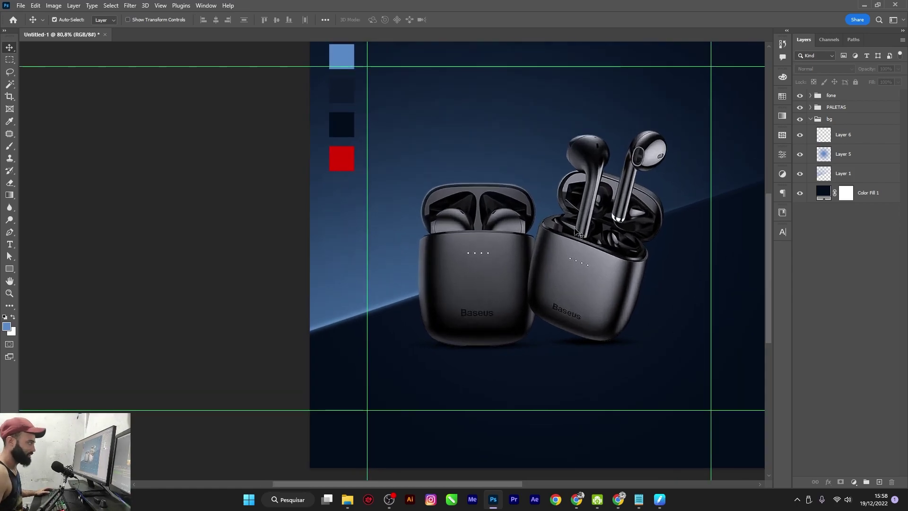
{"action": "scroll", "coordinate": [830, 253], "scroll_direction": "up", "scroll_amount": 1}
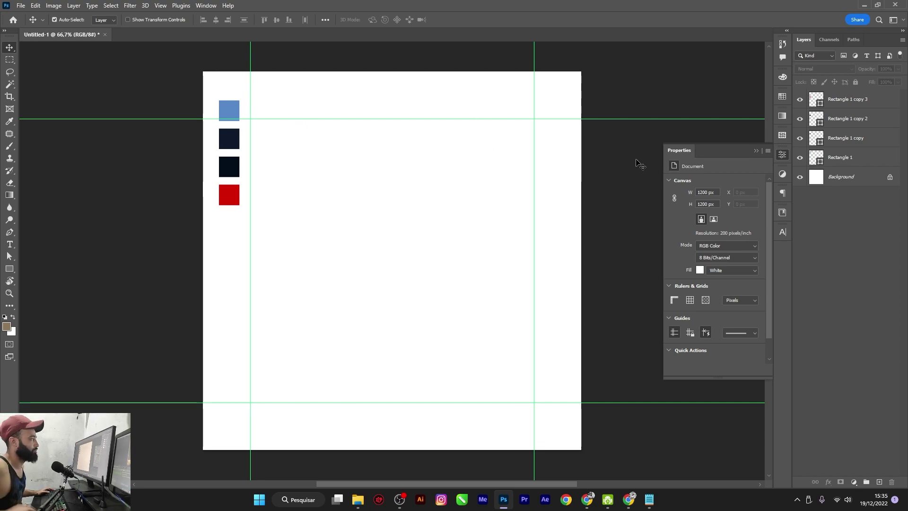
{"action": "left_click", "coordinate": [186, 6]}
{"action": "left_click", "coordinate": [170, 7]}
{"action": "mouse_move", "coordinate": [170, 254]}
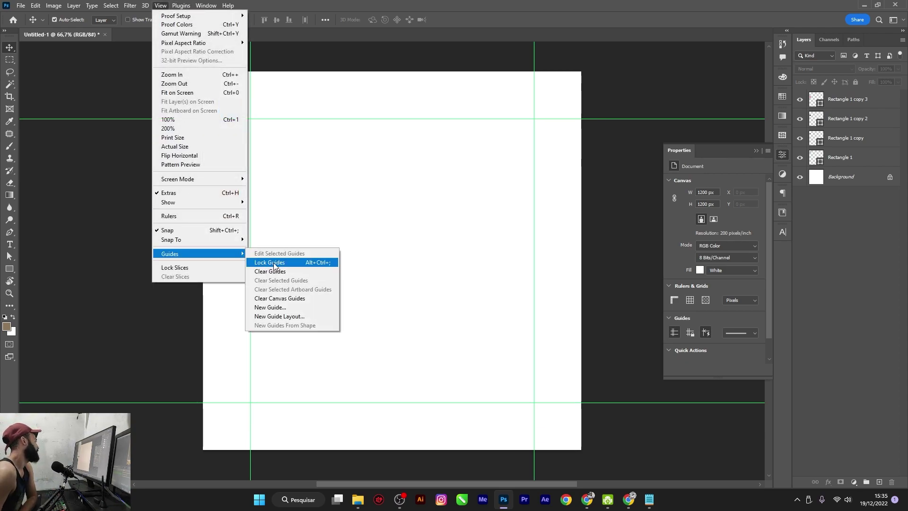
{"action": "left_click", "coordinate": [315, 320]}
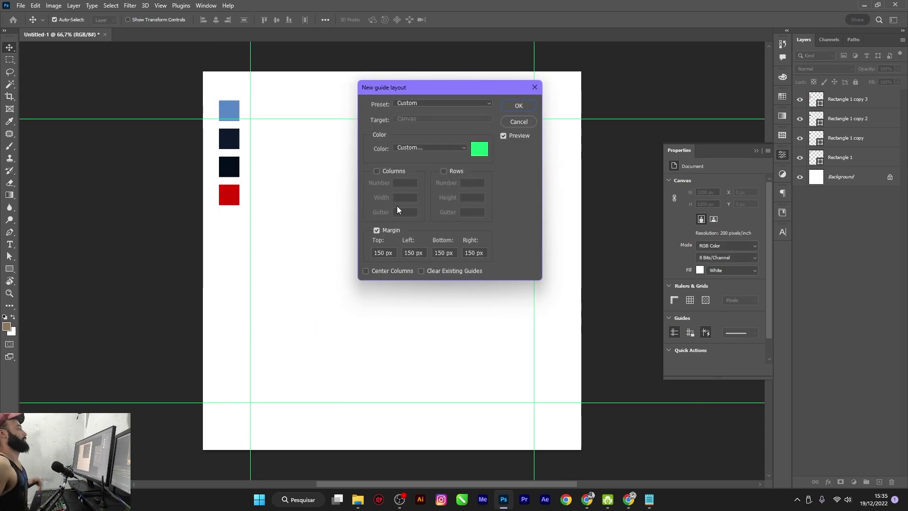
{"action": "left_click", "coordinate": [377, 171]}
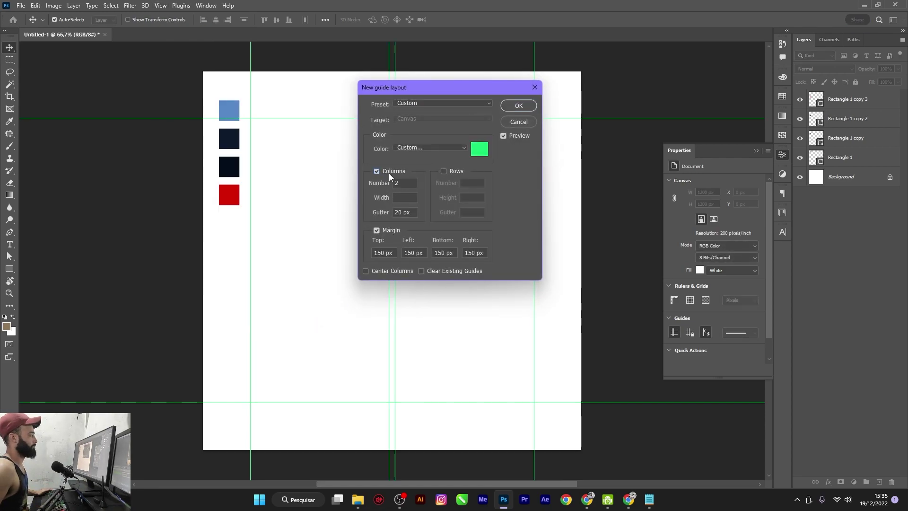
{"action": "left_click", "coordinate": [377, 171]}
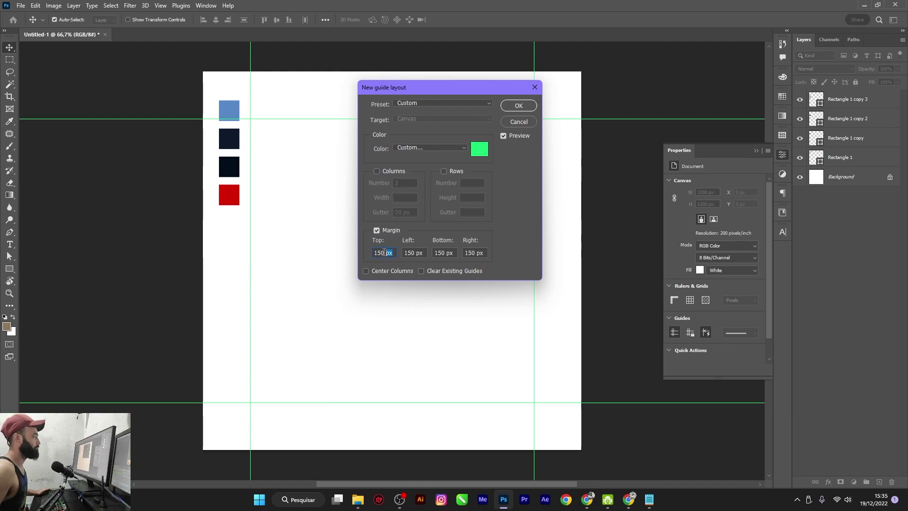
{"action": "key", "text": "Tab"}
{"action": "key", "text": "Tab"}
{"action": "key", "text": "Tab"}
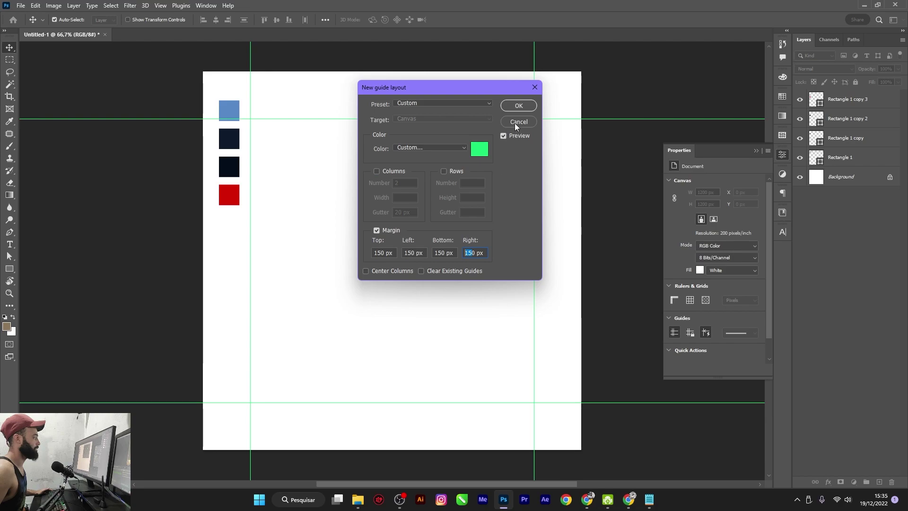
{"action": "key", "text": "Tab"}
{"action": "left_click", "coordinate": [513, 106]}
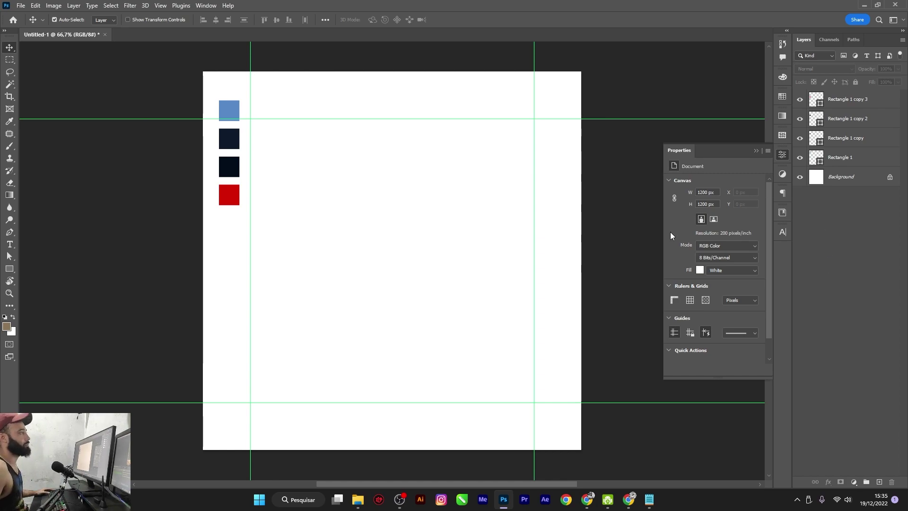
Group the four swatch rectangles into a group named PALETAS.
{"action": "left_click", "coordinate": [868, 100]}
{"action": "left_click", "coordinate": [874, 158], "text": "shift"}
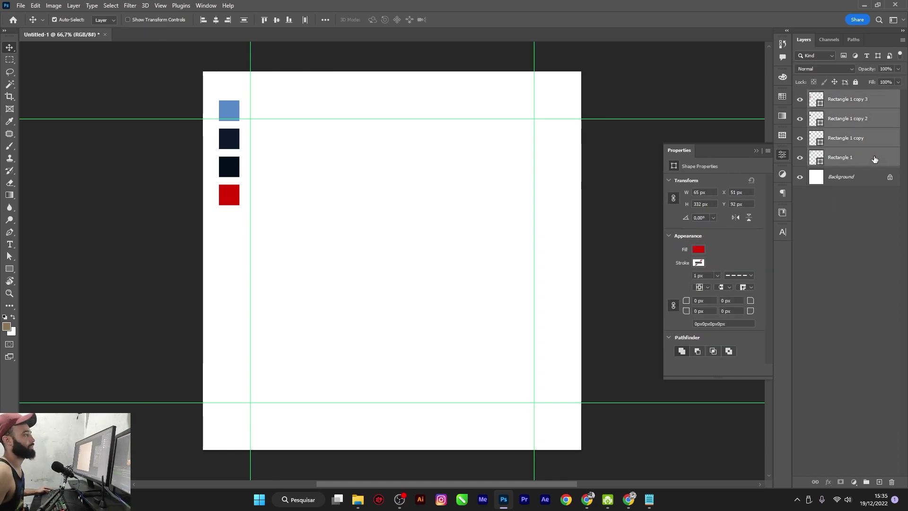
{"action": "key", "text": "ctrl+g"}
{"action": "double_click", "coordinate": [834, 95]}
{"action": "type", "text": "PALETAS"}
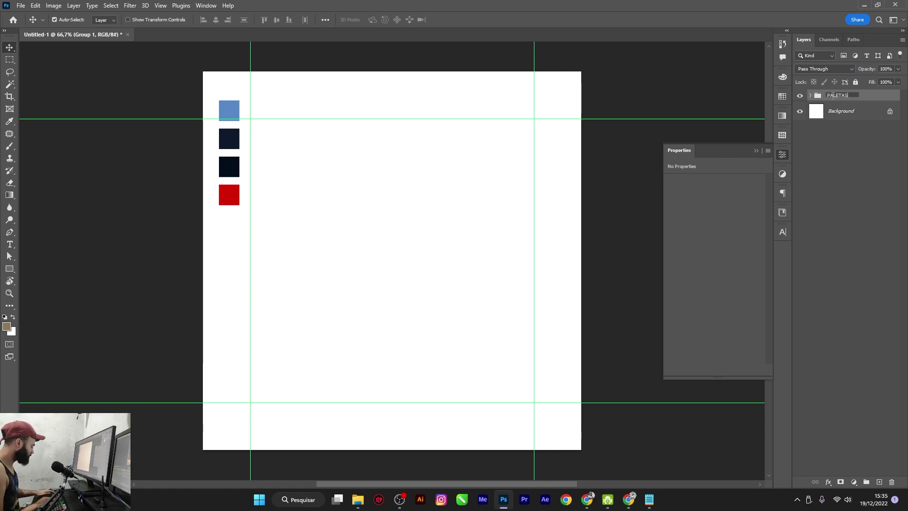
{"action": "key", "text": "Return"}
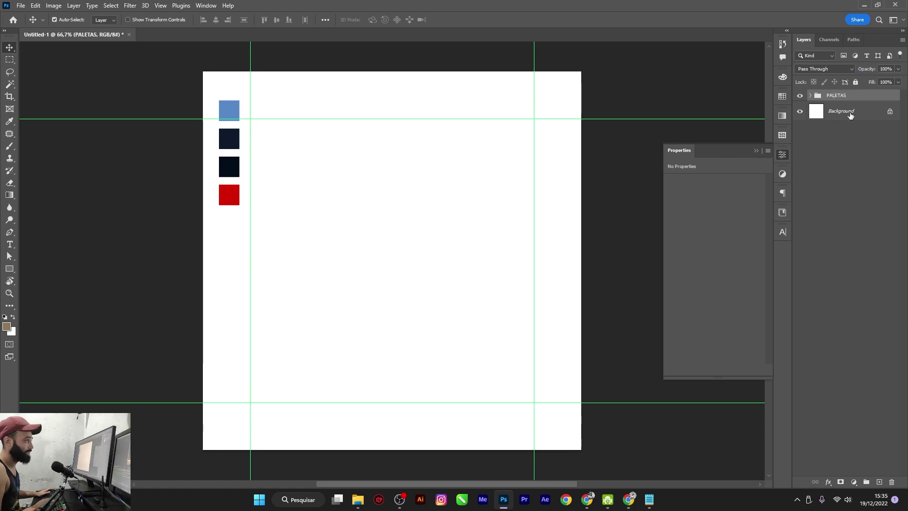
Delete the white Background layer and add a Solid Color fill layer.
{"action": "left_click", "coordinate": [850, 115]}
{"action": "key", "text": "Delete"}
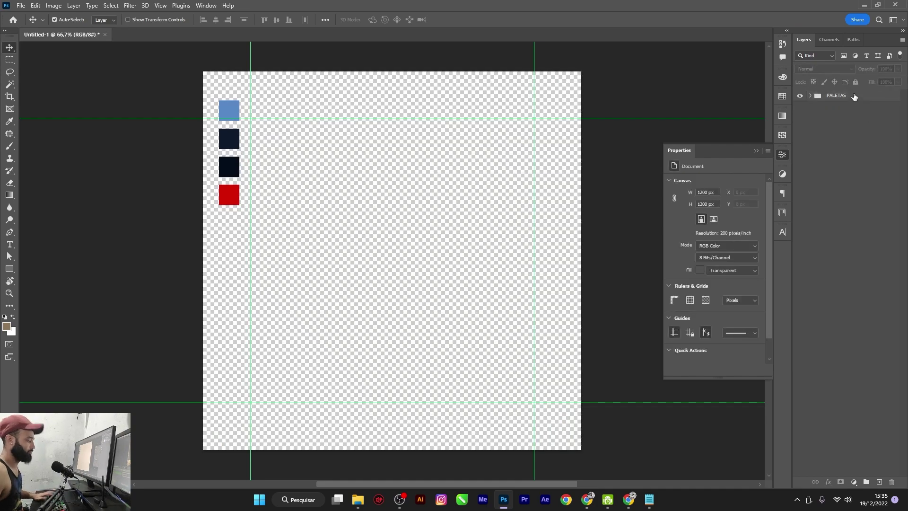
{"action": "left_click", "coordinate": [854, 97]}
{"action": "left_click", "coordinate": [854, 482]}
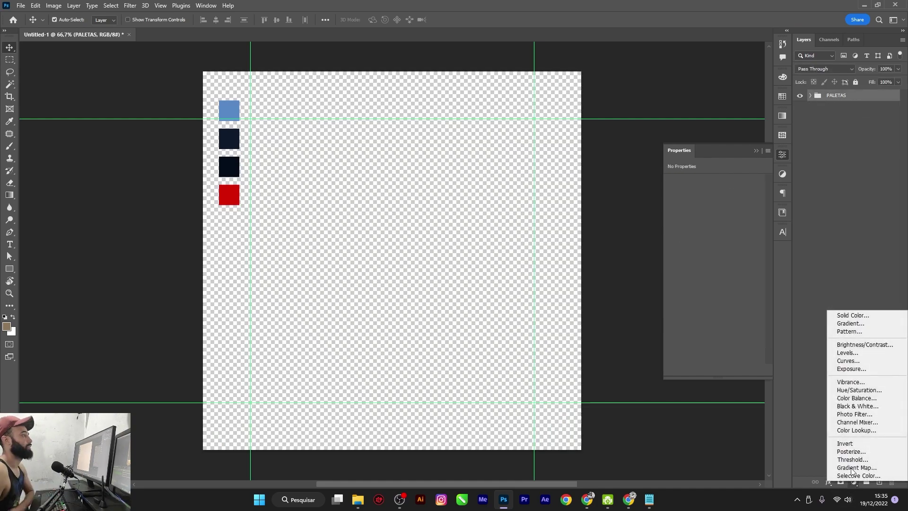
{"action": "left_click", "coordinate": [847, 316]}
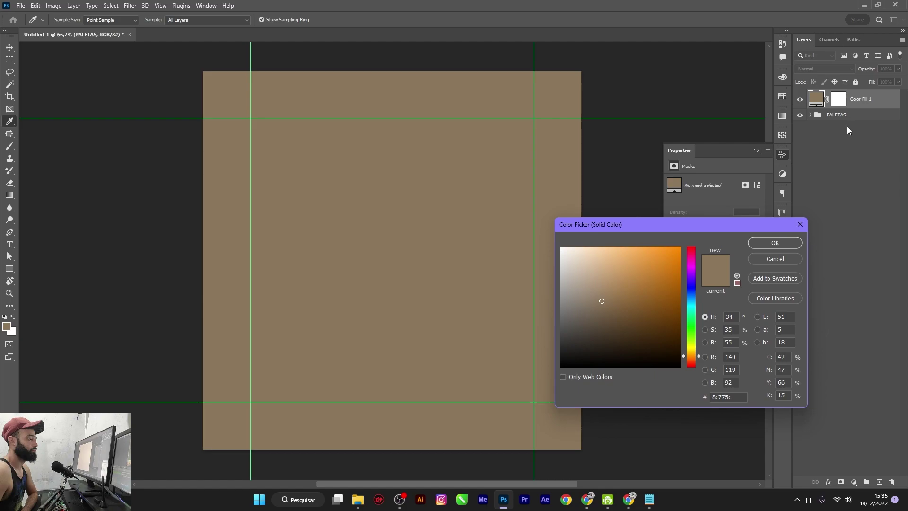
{"action": "left_click", "coordinate": [775, 243]}
Move the fill below PALETAS and recolour it dark navy sampled from the swatch.
{"action": "left_click_drag", "start_coordinate": [817, 98], "coordinate": [826, 118]}
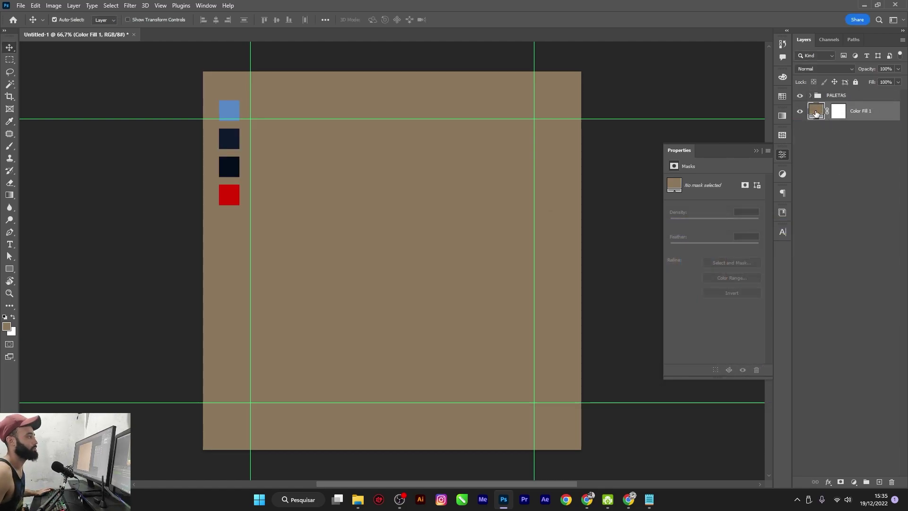
{"action": "double_click", "coordinate": [816, 113]}
{"action": "left_click", "coordinate": [227, 167]}
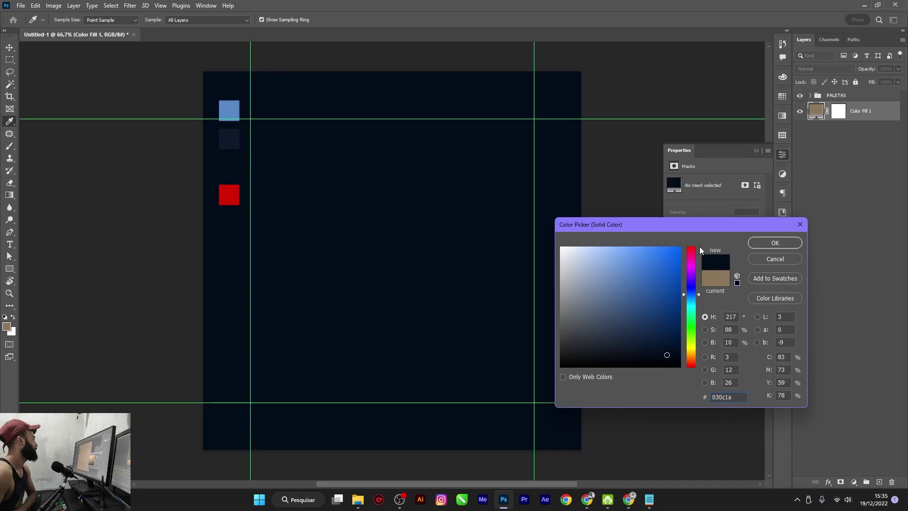
{"action": "left_click", "coordinate": [776, 243]}
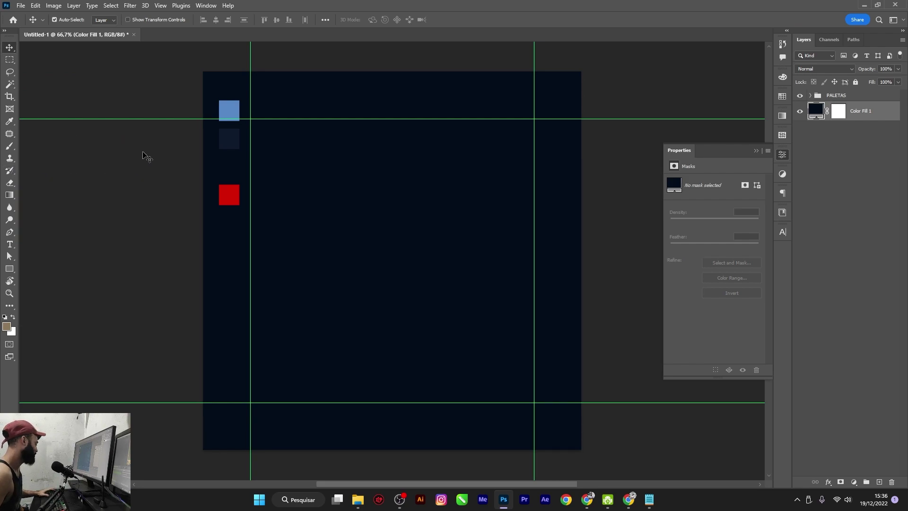
Draw a closed four-corner Pen path above the diagonal and convert it to a selection.
{"action": "key", "text": "p"}
{"action": "left_click", "coordinate": [78, 19]}
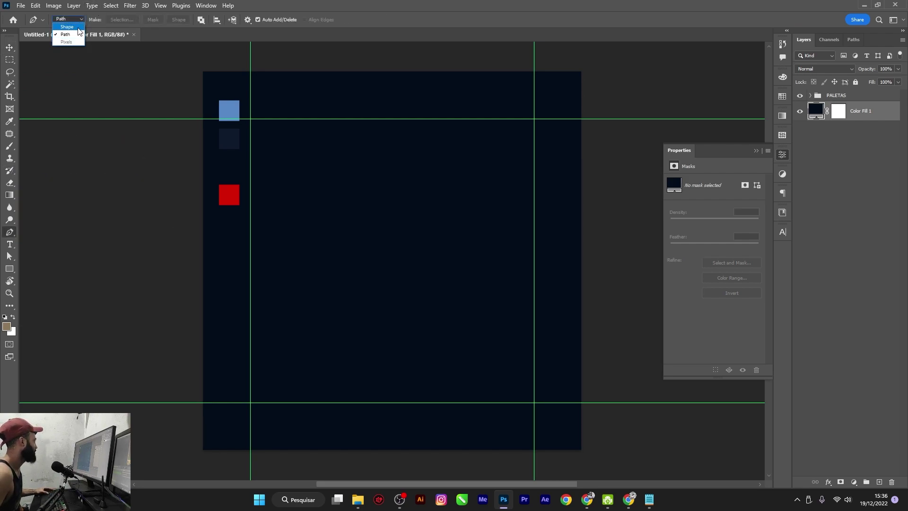
{"action": "left_click", "coordinate": [170, 332]}
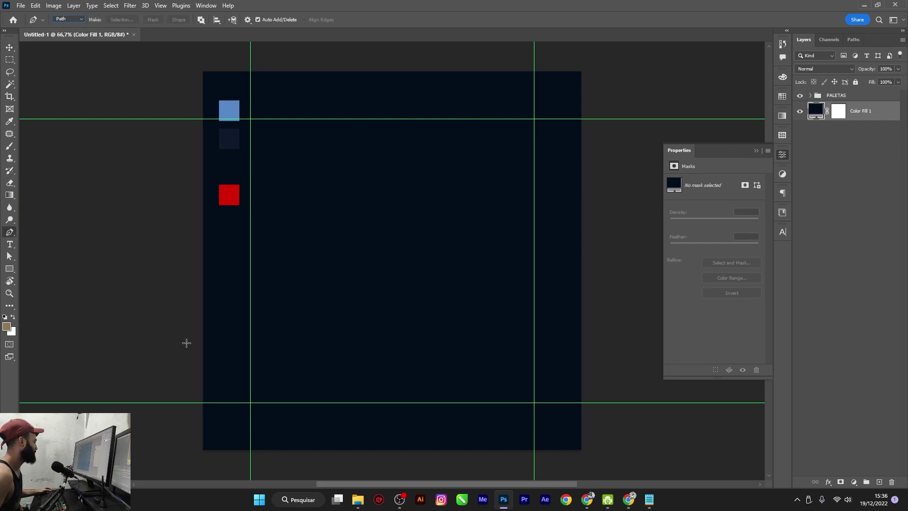
{"action": "left_click", "coordinate": [632, 194]}
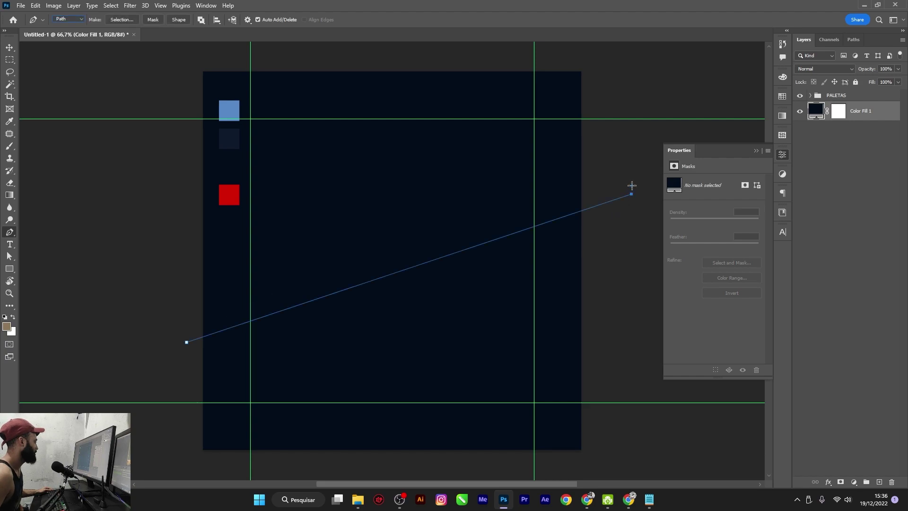
{"action": "left_click", "coordinate": [168, 61]}
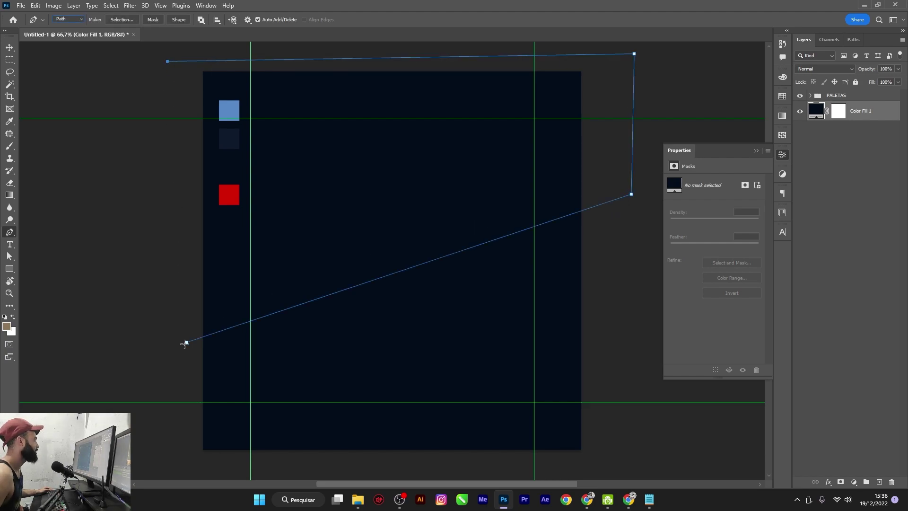
{"action": "left_click", "coordinate": [187, 342]}
{"action": "left_click", "coordinate": [553, 220]}
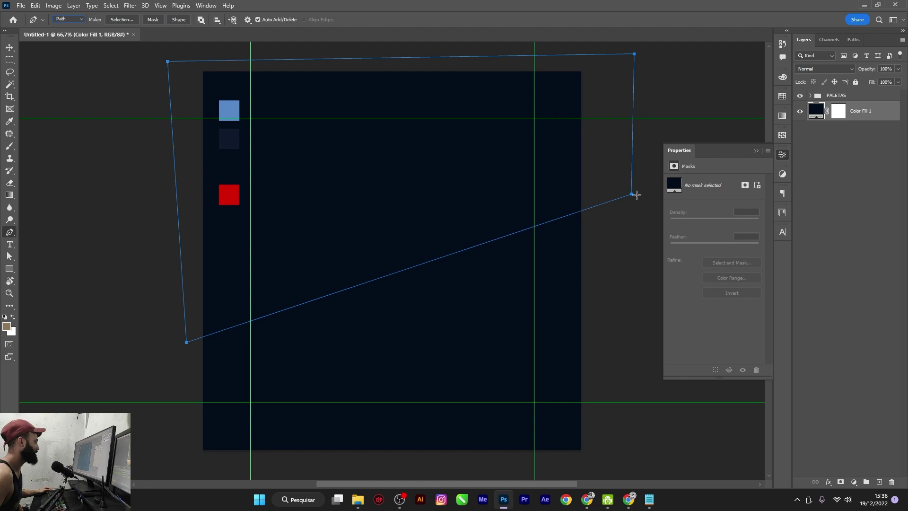
{"action": "left_click", "coordinate": [10, 47]}
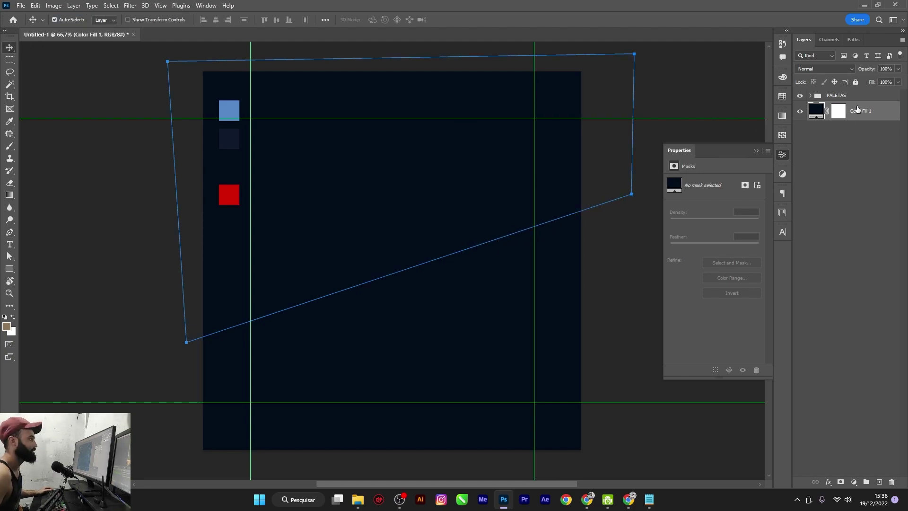
{"action": "key", "text": "ctrl+Return"}
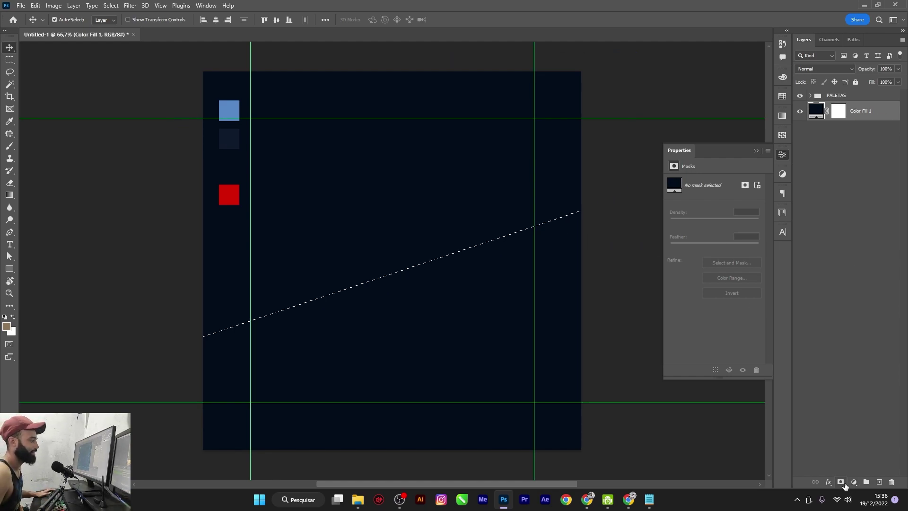
Add a new layer and set the foreground colour to the light blue swatch.
{"action": "left_click", "coordinate": [879, 483]}
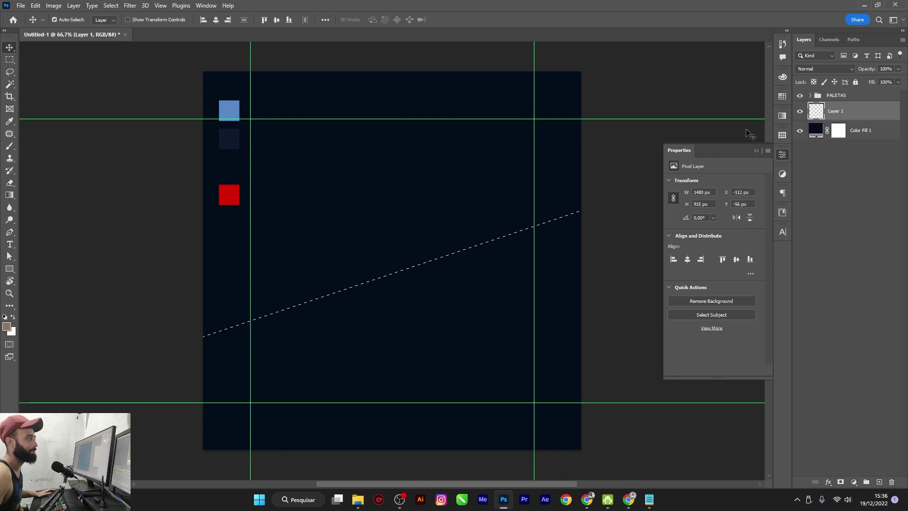
{"action": "left_click", "coordinate": [7, 326]}
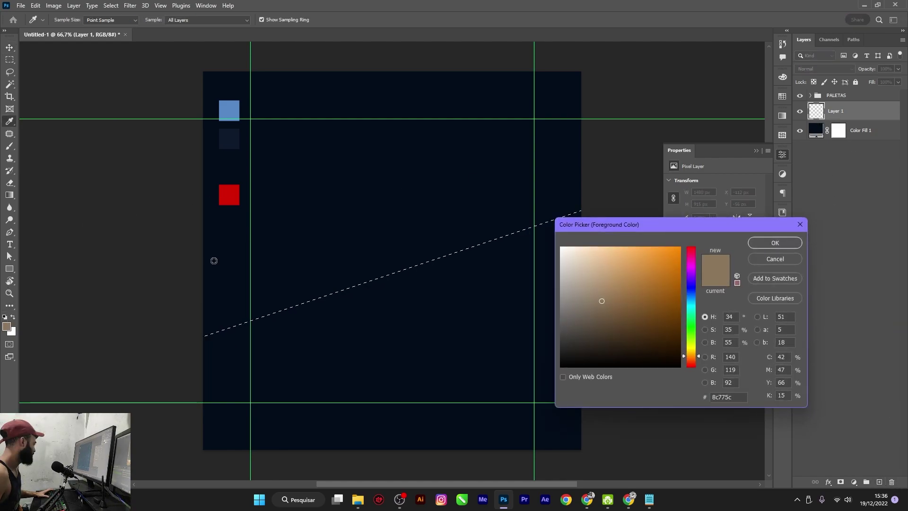
{"action": "left_click", "coordinate": [776, 246]}
{"action": "key", "text": "v"}
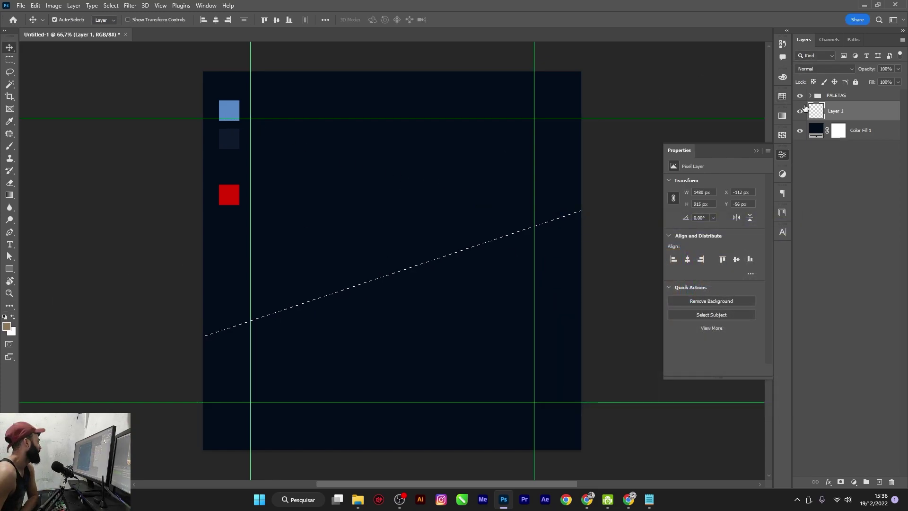
{"action": "left_click", "coordinate": [7, 327]}
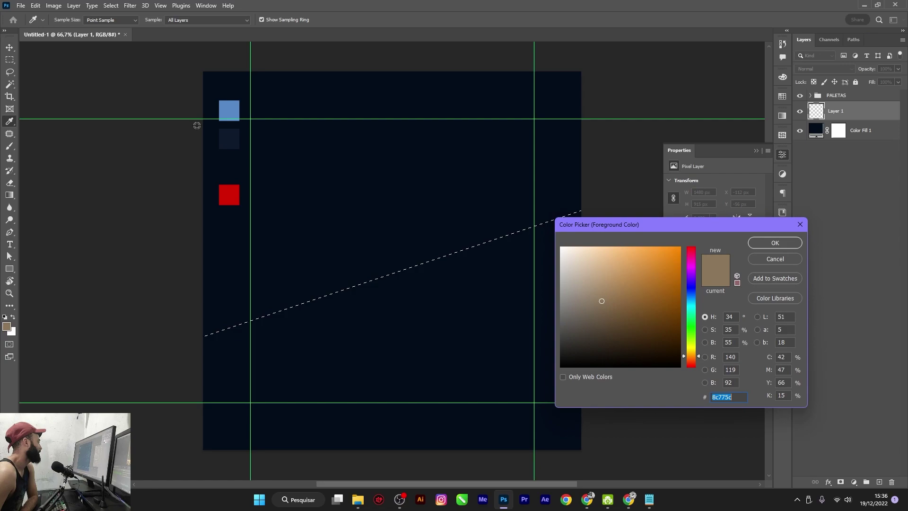
{"action": "left_click", "coordinate": [225, 109]}
{"action": "left_click", "coordinate": [775, 243]}
{"action": "key", "text": "v"}
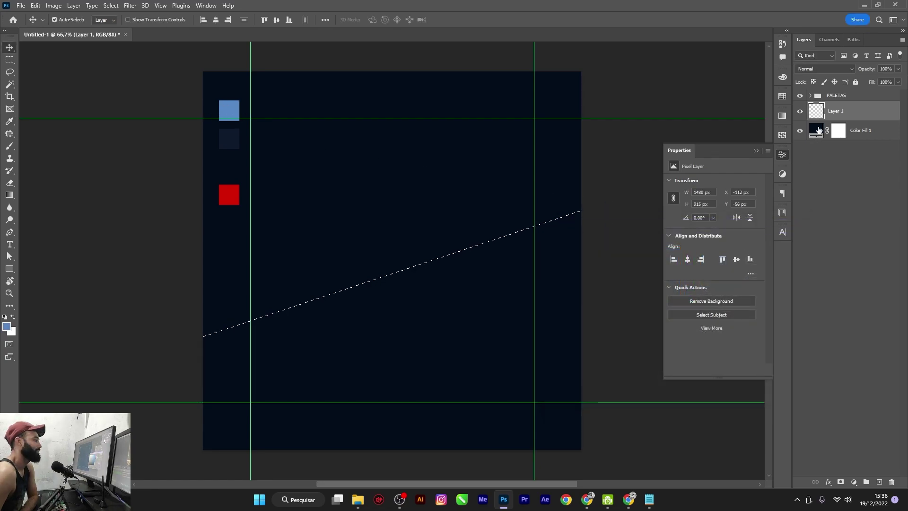
Paint a soft blue glow inside the selection with a large soft round brush, brightest lower left.
{"action": "key", "text": "b"}
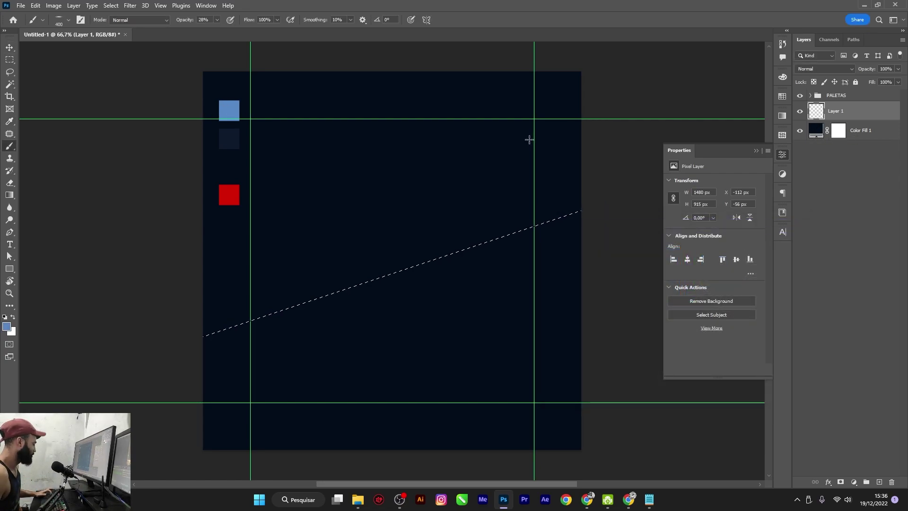
{"action": "right_click", "coordinate": [450, 155]}
{"action": "left_click", "coordinate": [480, 235]}
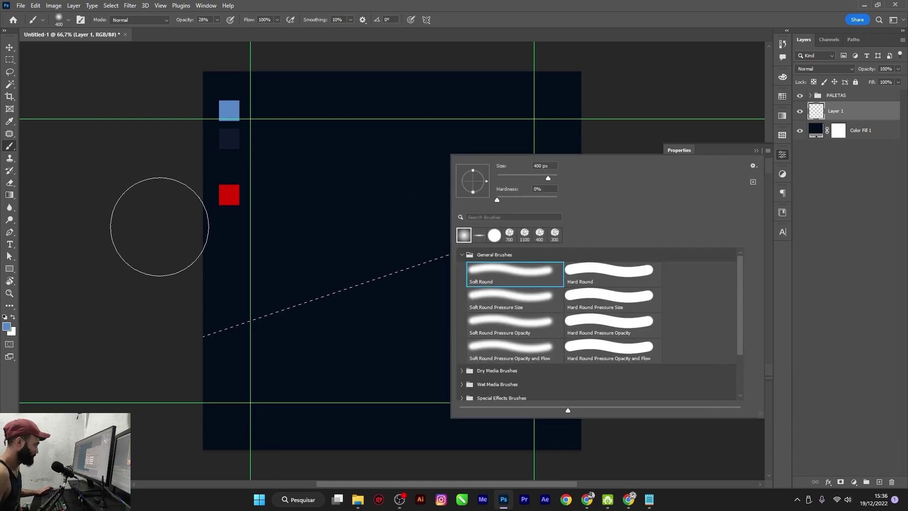
{"action": "left_click", "coordinate": [118, 189]}
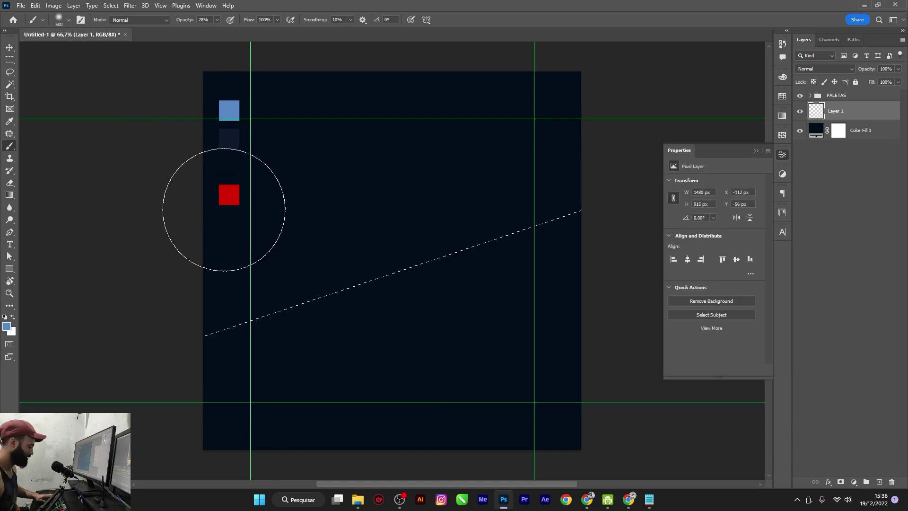
{"action": "key", "text": "bracketright"}
{"action": "key", "text": "bracketright"}
{"action": "key", "text": "bracketright"}
{"action": "left_click_drag", "start_coordinate": [239, 361], "coordinate": [235, 435]}
{"action": "key", "text": "bracketright"}
{"action": "key", "text": "bracketright"}
{"action": "key", "text": "bracketright"}
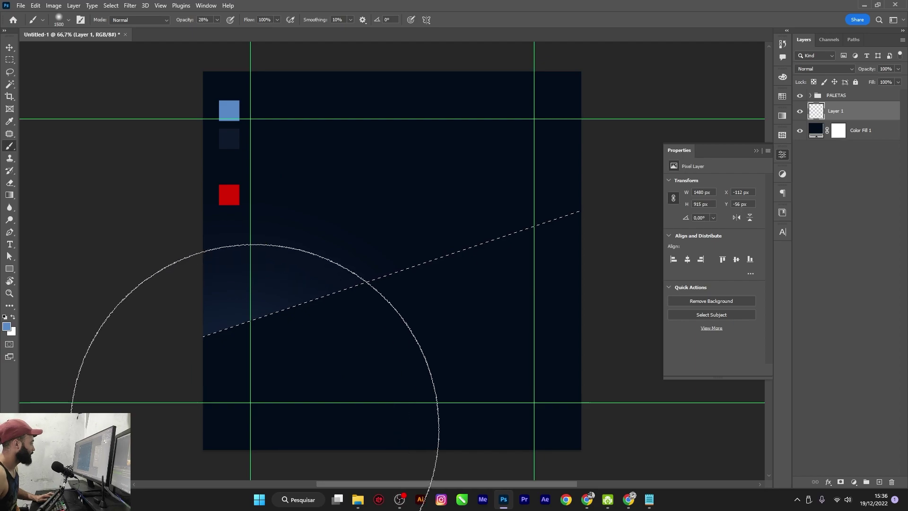
{"action": "key", "text": "bracketright"}
{"action": "key", "text": "bracketright"}
{"action": "key", "text": "bracketright"}
{"action": "key", "text": "bracketright"}
{"action": "key", "text": "bracketright"}
{"action": "left_click", "coordinate": [256, 431]}
{"action": "key", "text": "bracketright"}
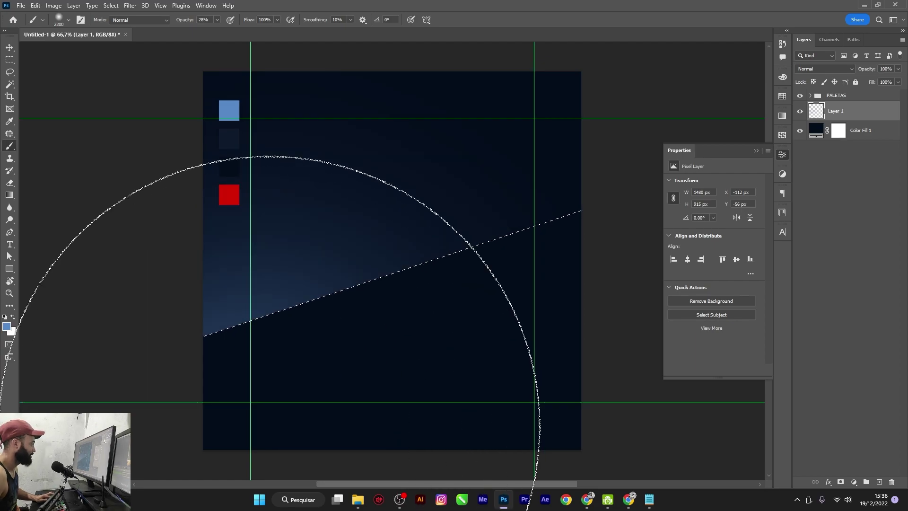
{"action": "key", "text": "bracketleft"}
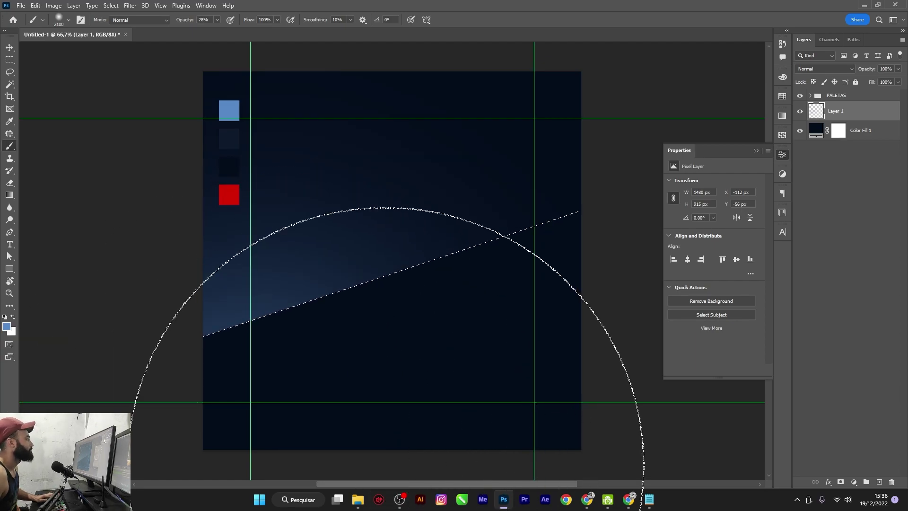
{"action": "mouse_move", "coordinate": [387, 464]}
{"action": "left_mouse_down"}
{"action": "mouse_move", "coordinate": [327, 469]}
{"action": "mouse_move", "coordinate": [265, 454]}
{"action": "mouse_move", "coordinate": [156, 359]}
{"action": "mouse_move", "coordinate": [48, 132]}
{"action": "left_mouse_up"}
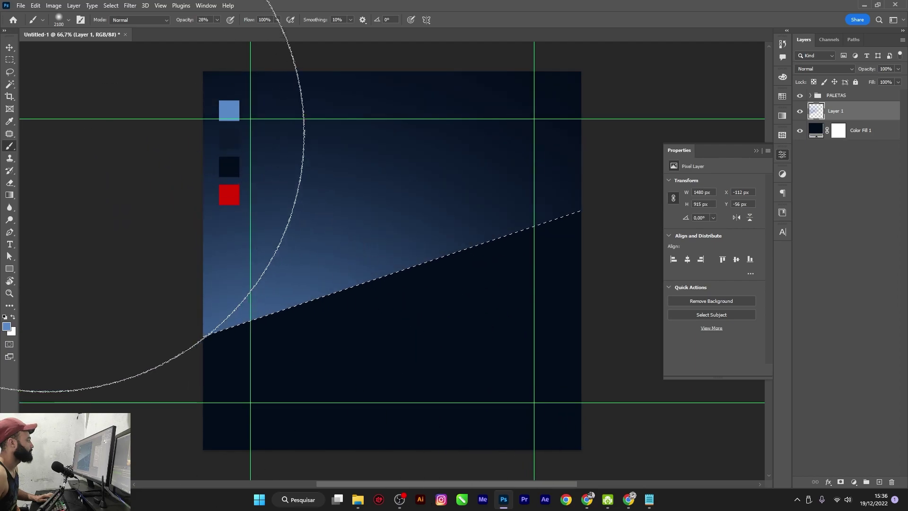
Remove the diagonal selection with Ctrl+D and deselect the glow layer.
{"action": "left_click", "coordinate": [9, 48]}
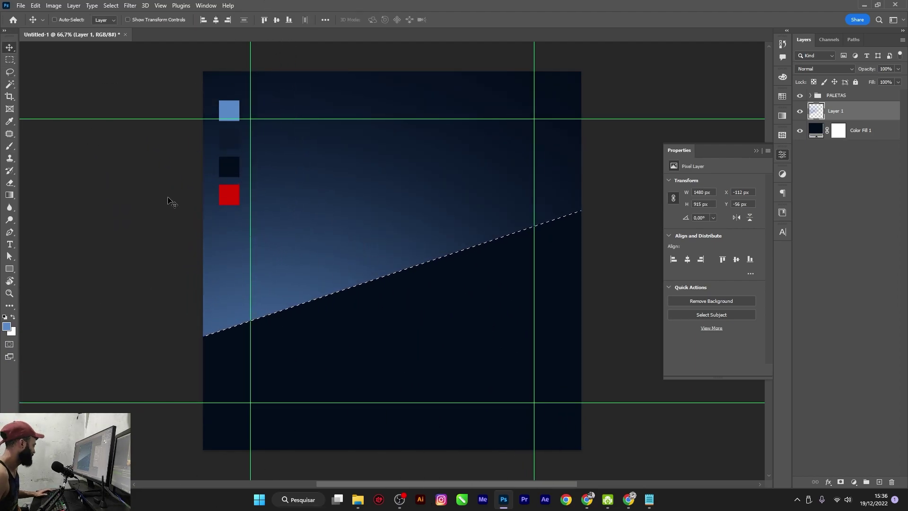
{"action": "key", "text": "ctrl+d"}
{"action": "left_click", "coordinate": [825, 194]}
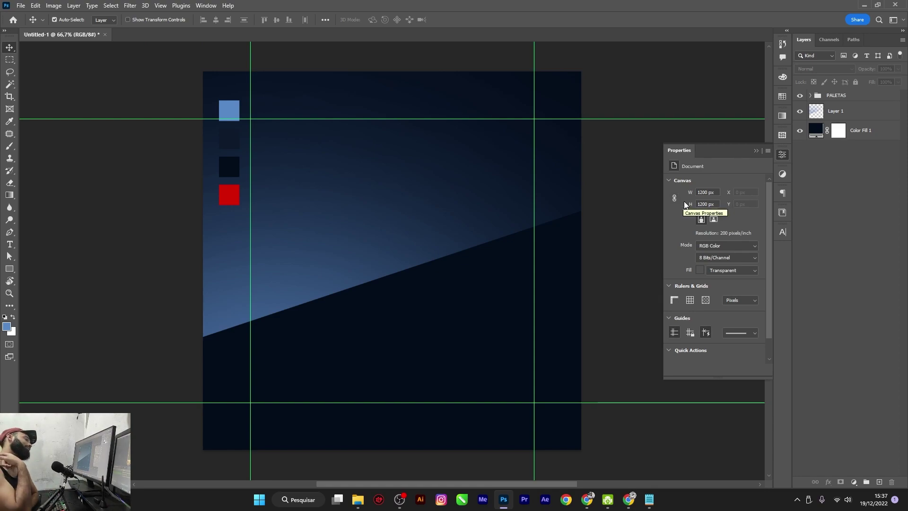
{"action": "left_click_drag", "start_coordinate": [450, 162], "coordinate": [460, 157]}
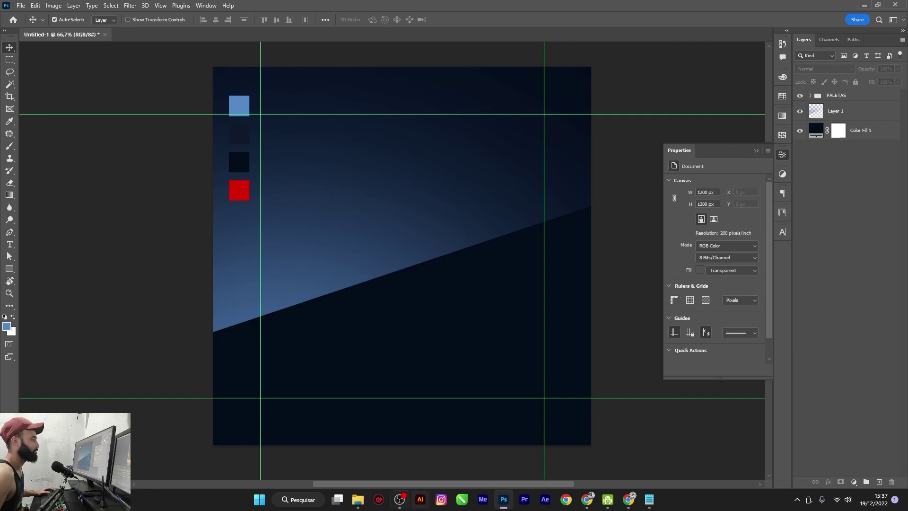
Drag both black earbud photos from Downloads onto the Photoshop canvas.
{"action": "left_click", "coordinate": [357, 499]}
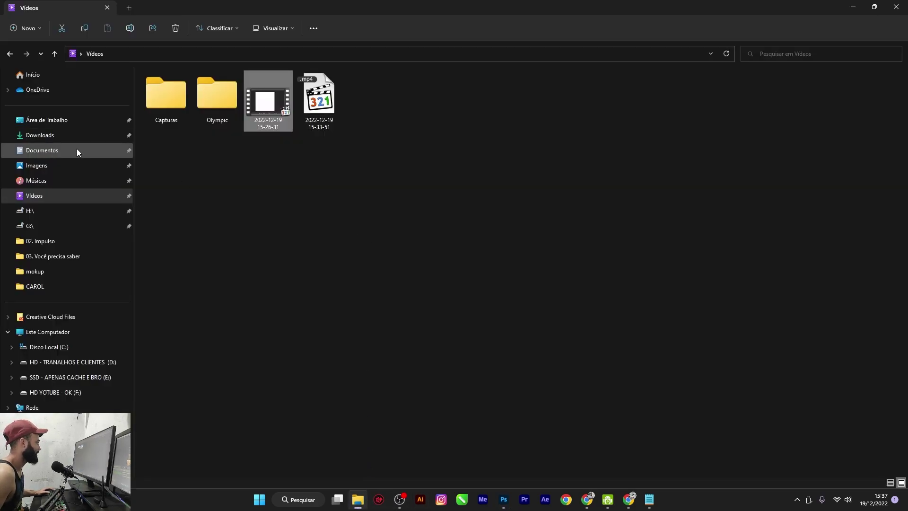
{"action": "left_click", "coordinate": [76, 136]}
{"action": "mouse_move", "coordinate": [228, 152]}
{"action": "left_mouse_down"}
{"action": "mouse_move", "coordinate": [158, 123]}
{"action": "mouse_move", "coordinate": [549, 490]}
{"action": "left_mouse_up"}
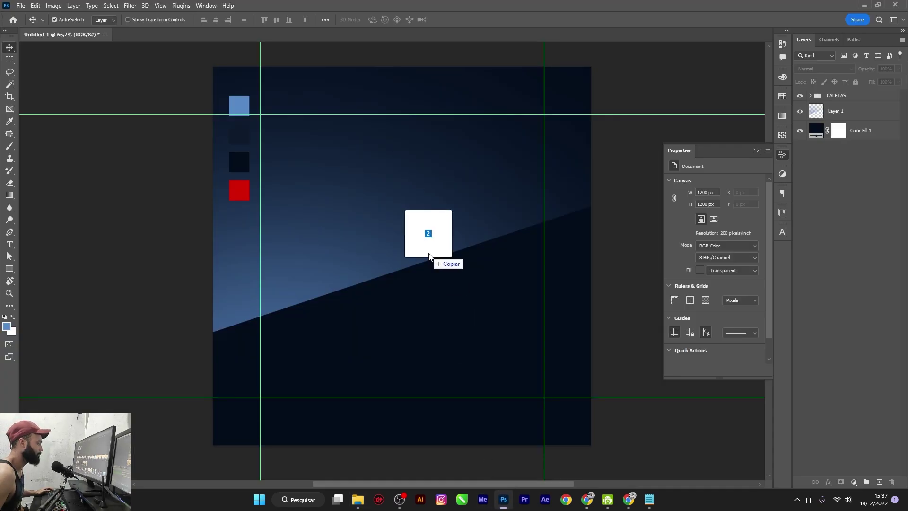
{"action": "left_click_drag", "start_coordinate": [549, 489], "coordinate": [429, 252]}
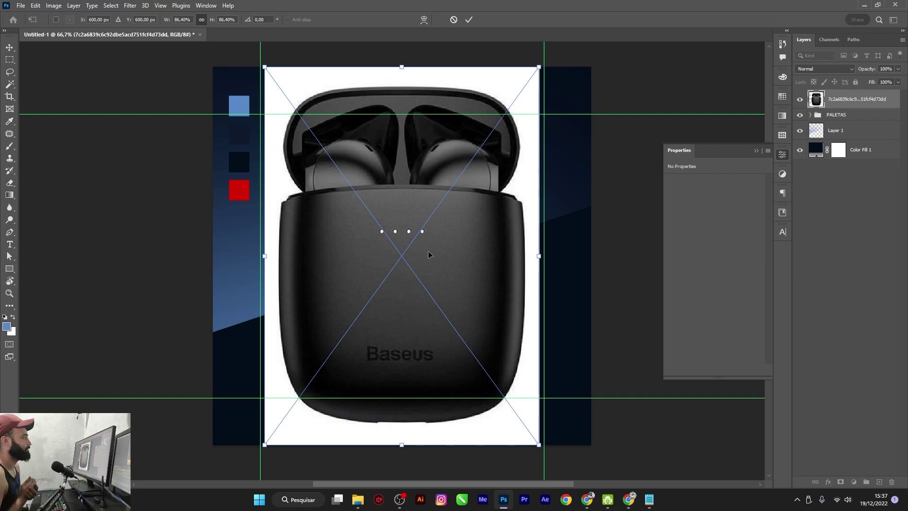
Commit both earbud photo placements, hide the open-earbuds photo and select the closed case.
{"action": "key", "text": "Return"}
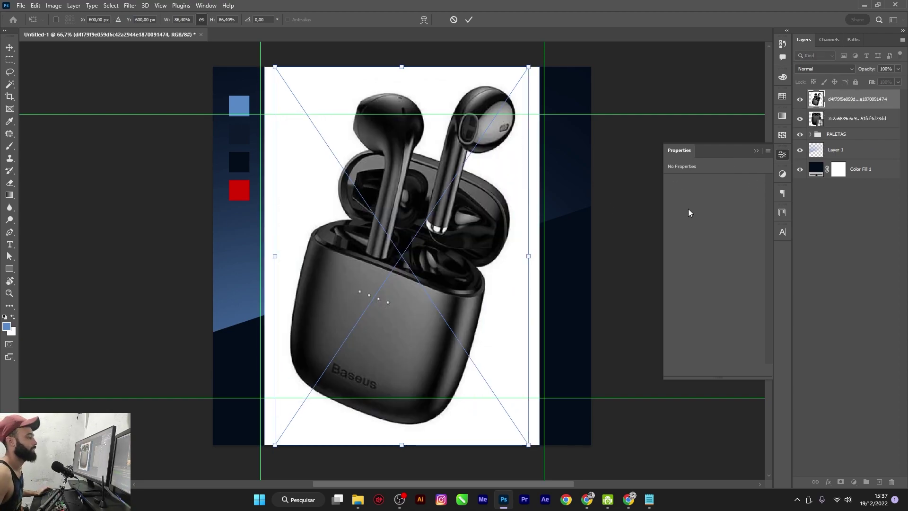
{"action": "key", "text": "Return"}
{"action": "left_click", "coordinate": [801, 99]}
{"action": "left_click", "coordinate": [851, 118]}
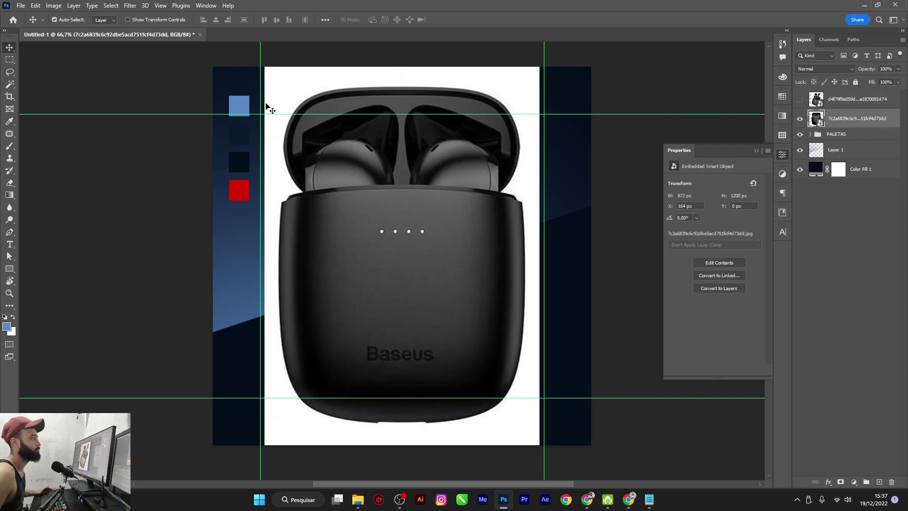
Zoom in on the earbud case and close the smart object's Properties panel.
{"action": "scroll", "coordinate": [271, 106], "scroll_direction": "up", "scroll_amount": 2}
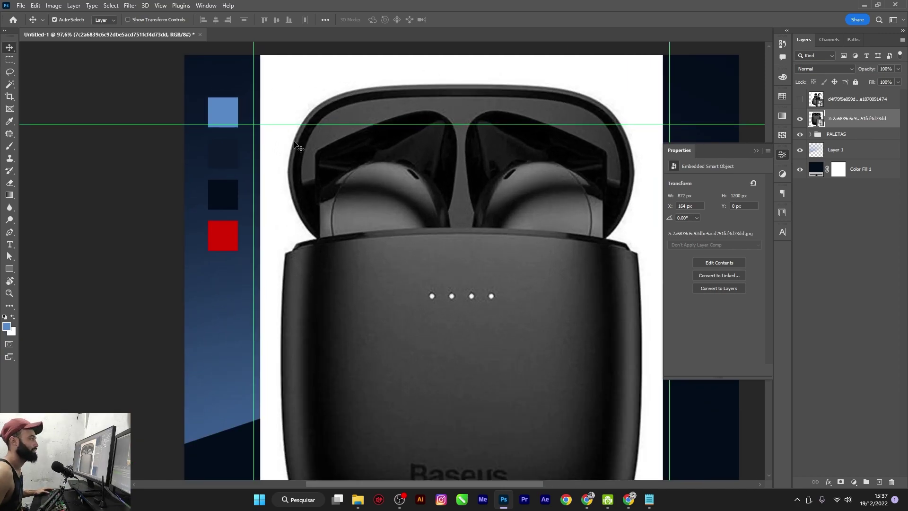
{"action": "scroll", "coordinate": [294, 210], "scroll_direction": "up", "scroll_amount": 1}
{"action": "scroll", "coordinate": [293, 211], "scroll_direction": "up", "scroll_amount": 3}
{"action": "mouse_move", "coordinate": [323, 171]}
{"action": "left_mouse_down"}
{"action": "mouse_move", "coordinate": [323, 236]}
{"action": "mouse_move", "coordinate": [291, 238]}
{"action": "left_mouse_up"}
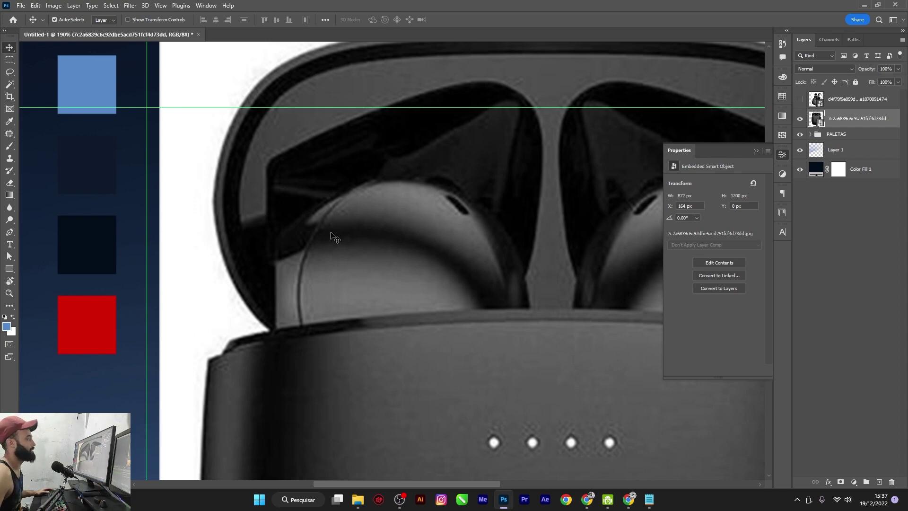
{"action": "left_click_drag", "start_coordinate": [489, 134], "coordinate": [488, 141]}
{"action": "scroll", "coordinate": [440, 149], "scroll_direction": "down", "scroll_amount": 1}
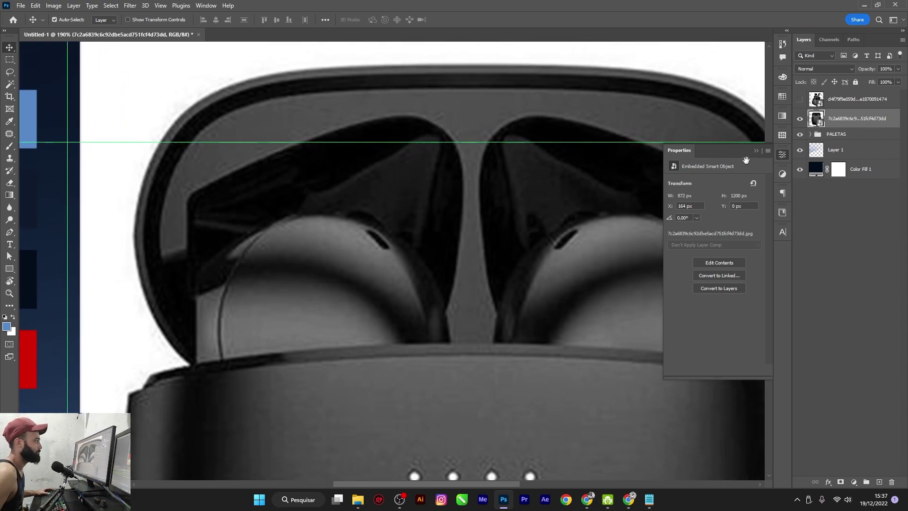
{"action": "left_click", "coordinate": [756, 150]}
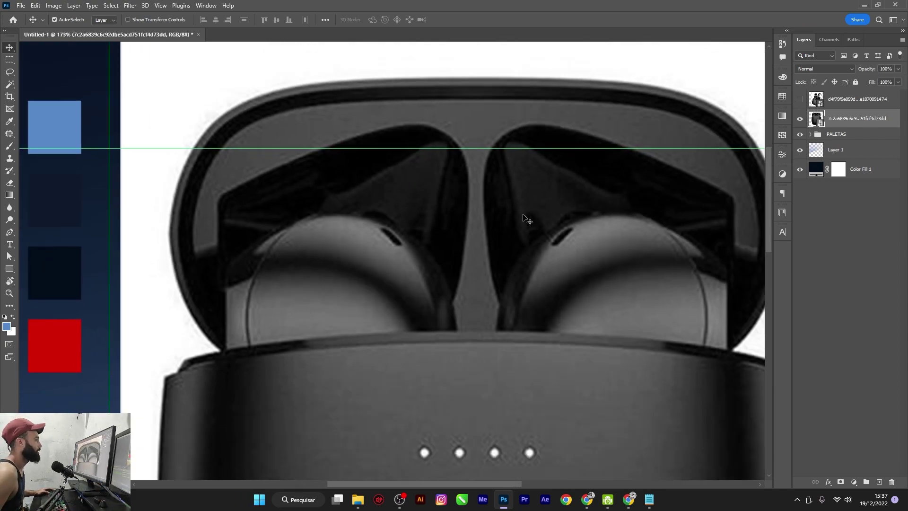
{"action": "key", "text": "p"}
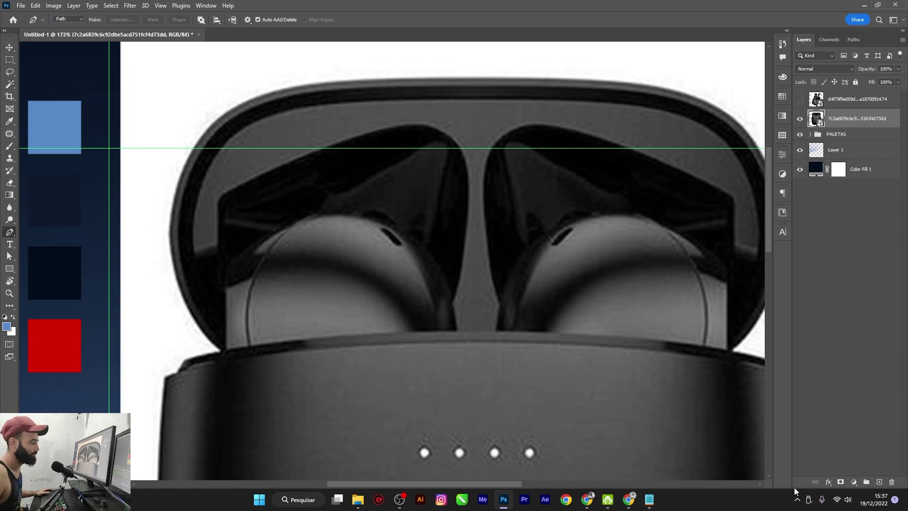
Map the Huion tablet's work area to the left monitor, then minimize the driver.
{"action": "left_click", "coordinate": [798, 500]}
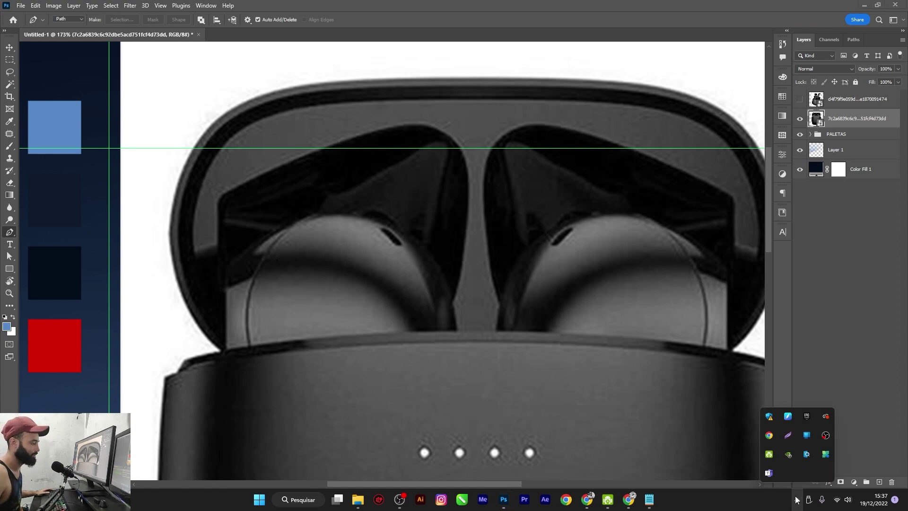
{"action": "left_click", "coordinate": [788, 417]}
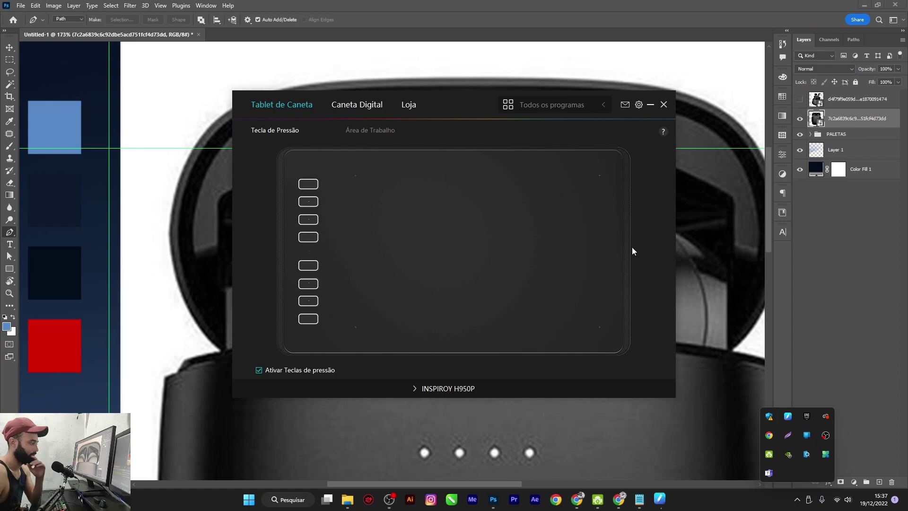
{"action": "left_click", "coordinate": [381, 135]}
{"action": "left_click", "coordinate": [438, 239]}
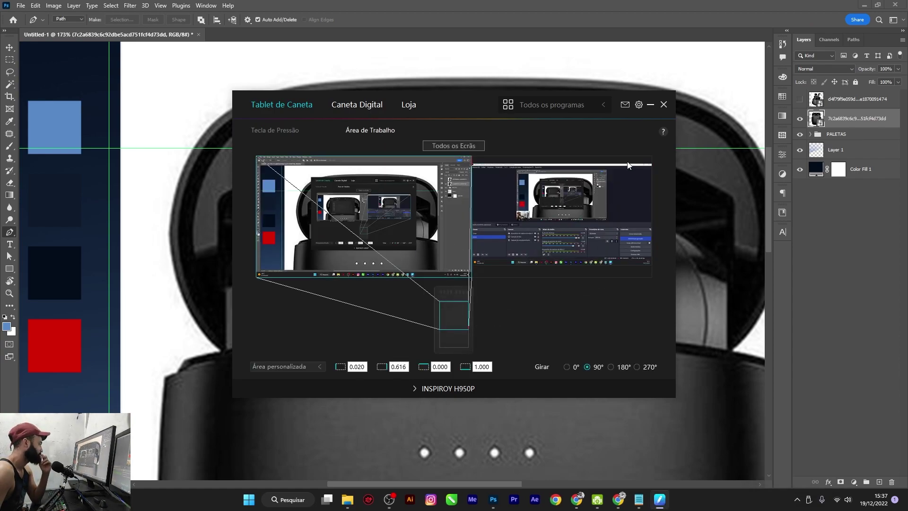
{"action": "left_click", "coordinate": [650, 104]}
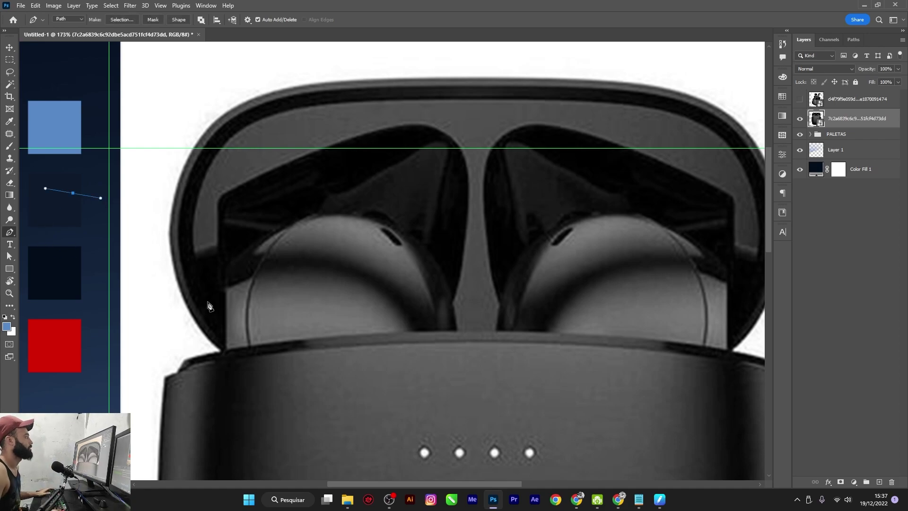
Discard the stray path, zoom onto the case's left edge and start anchors along it.
{"action": "key", "text": "Escape"}
{"action": "key", "text": "x"}
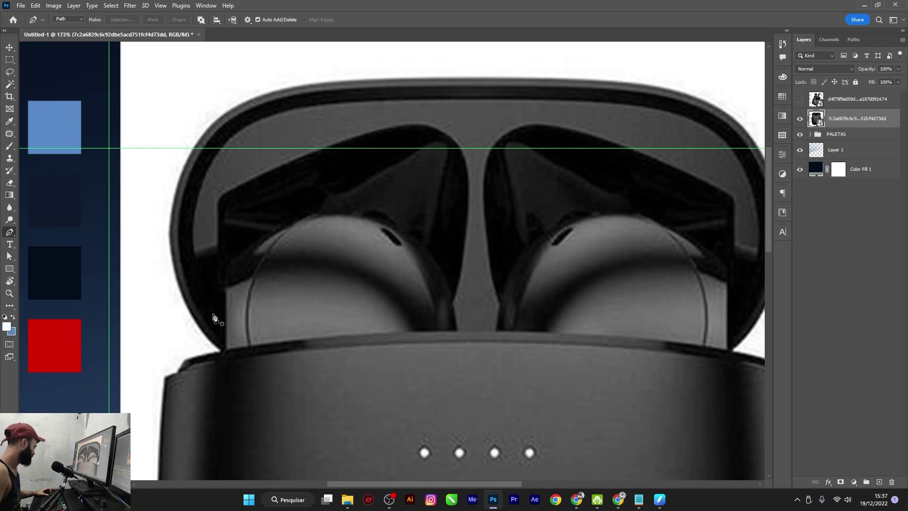
{"action": "key", "text": "z"}
{"action": "mouse_move", "coordinate": [216, 334]}
{"action": "left_mouse_down"}
{"action": "mouse_move", "coordinate": [249, 290]}
{"action": "mouse_move", "coordinate": [308, 258]}
{"action": "left_mouse_up"}
{"action": "key", "text": "i"}
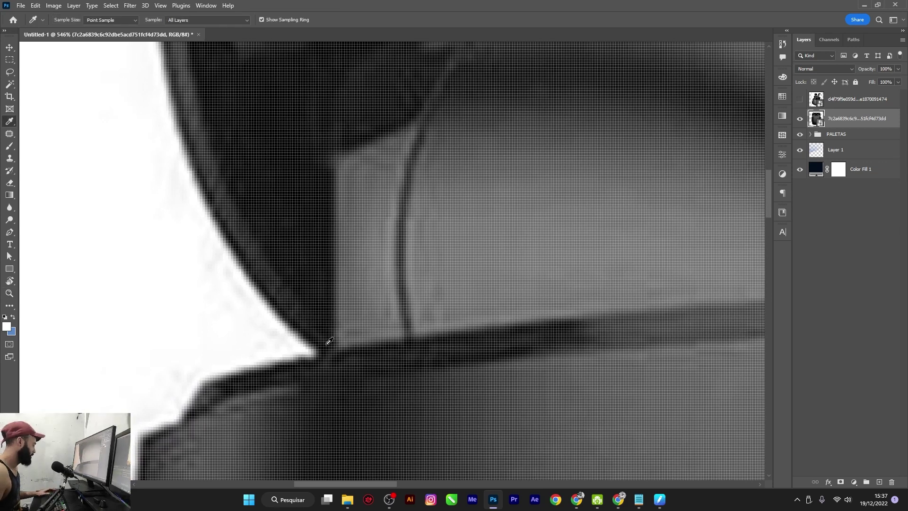
{"action": "key", "text": "p"}
{"action": "left_click", "coordinate": [319, 355]}
{"action": "left_click_drag", "start_coordinate": [233, 270], "coordinate": [364, 413]}
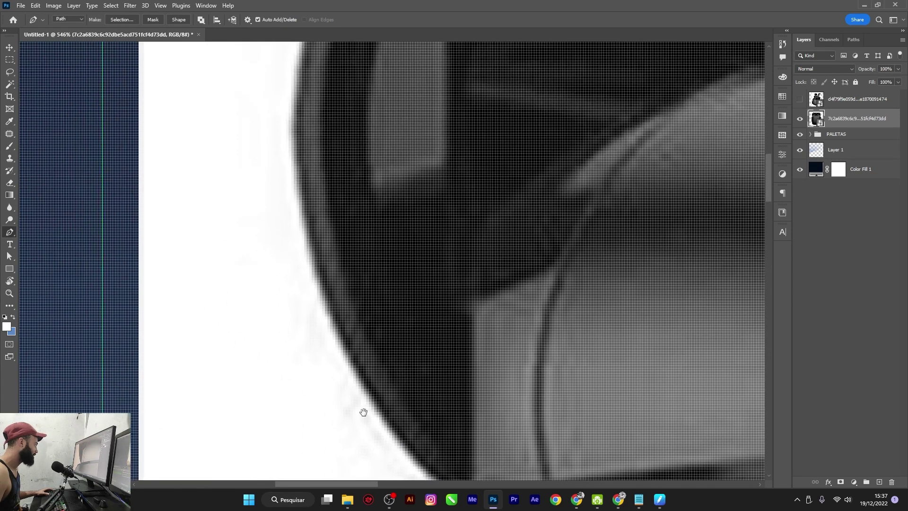
{"action": "left_click_drag", "start_coordinate": [308, 237], "coordinate": [275, 121]}
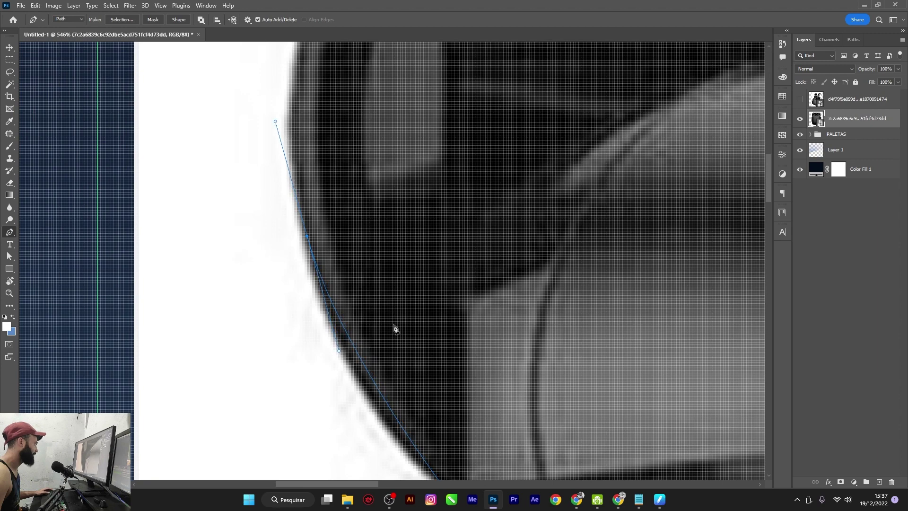
{"action": "mouse_move", "coordinate": [339, 351]}
{"action": "left_mouse_down"}
{"action": "mouse_move", "coordinate": [360, 394]}
{"action": "mouse_move", "coordinate": [349, 418]}
{"action": "left_mouse_up"}
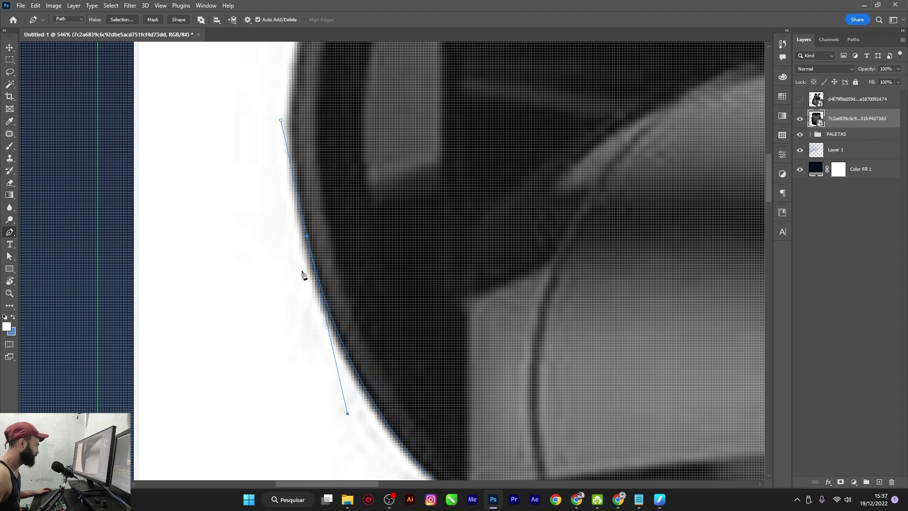
Add curved anchors around the lid's upper-left corner.
{"action": "scroll", "coordinate": [230, 400], "scroll_direction": "up", "scroll_amount": 5}
{"action": "scroll", "coordinate": [296, 230], "scroll_direction": "up", "scroll_amount": 2}
{"action": "scroll", "coordinate": [270, 294], "scroll_direction": "up", "scroll_amount": 8}
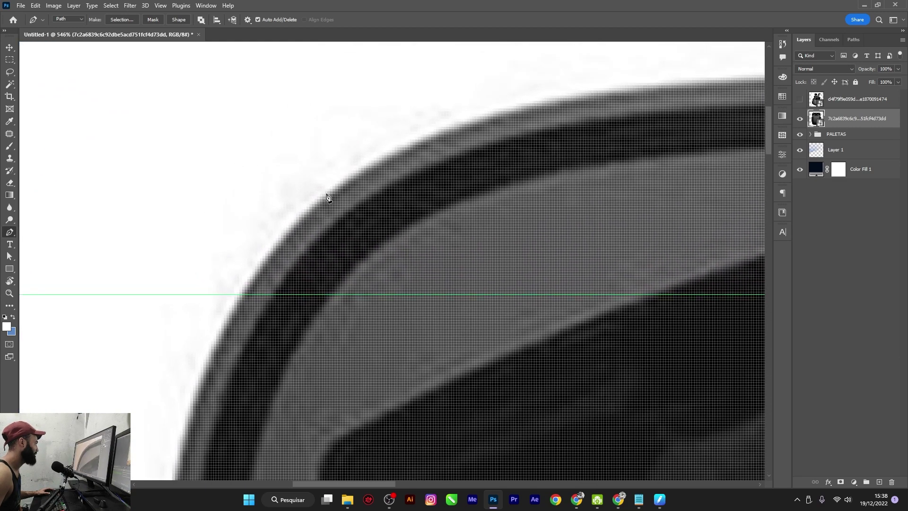
{"action": "left_click_drag", "start_coordinate": [329, 197], "coordinate": [476, 112]}
{"action": "scroll", "coordinate": [456, 98], "scroll_direction": "down", "scroll_amount": 3}
{"action": "scroll", "coordinate": [456, 98], "scroll_direction": "left", "scroll_amount": 2}
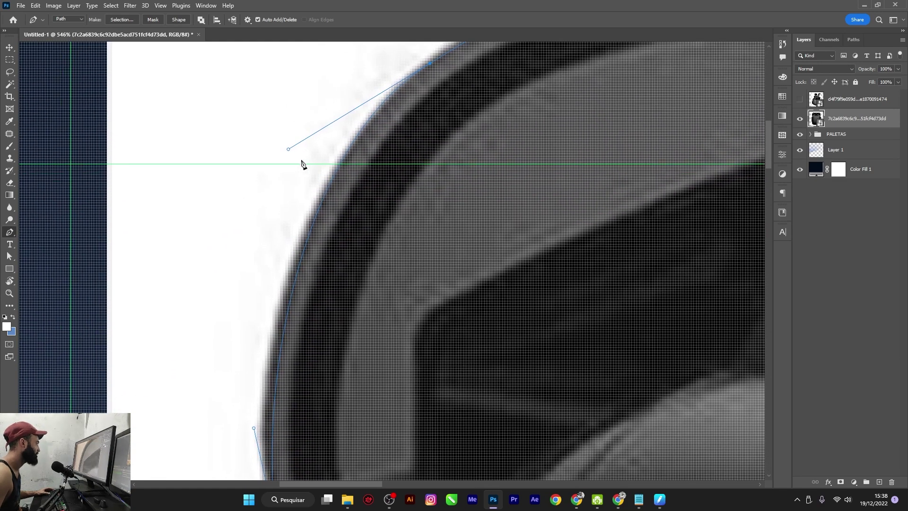
{"action": "left_click_drag", "start_coordinate": [288, 149], "coordinate": [264, 192]}
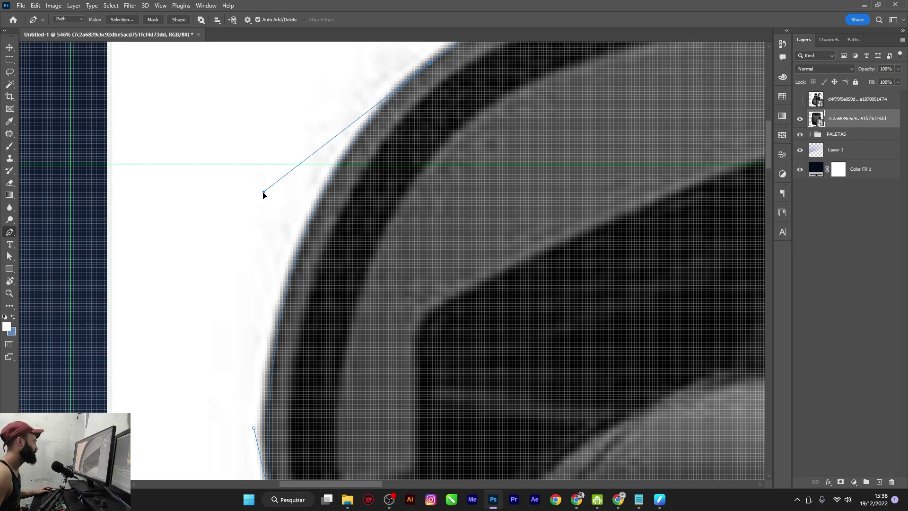
Zoom in further and continue curved anchors along the lid's top edge.
{"action": "key", "text": "z"}
{"action": "left_click", "coordinate": [488, 111]}
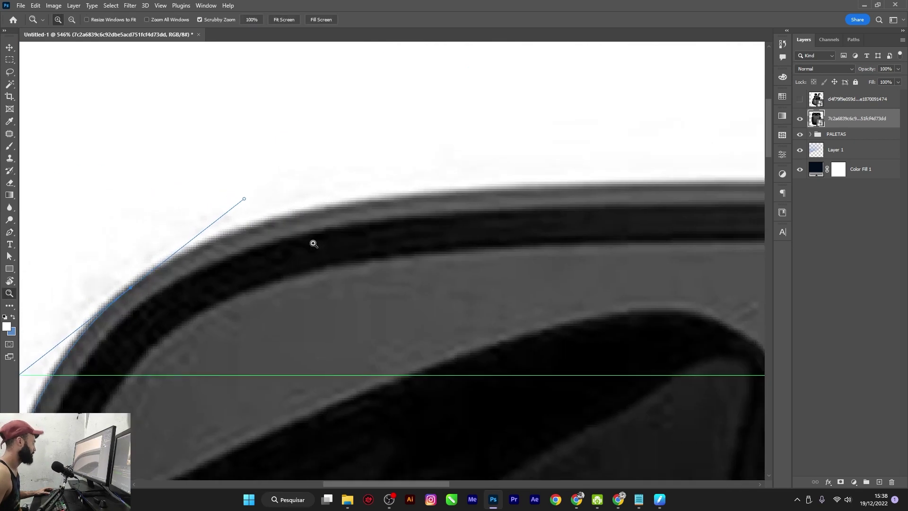
{"action": "scroll", "coordinate": [313, 243], "scroll_direction": "down", "scroll_amount": 3}
{"action": "key", "text": "i"}
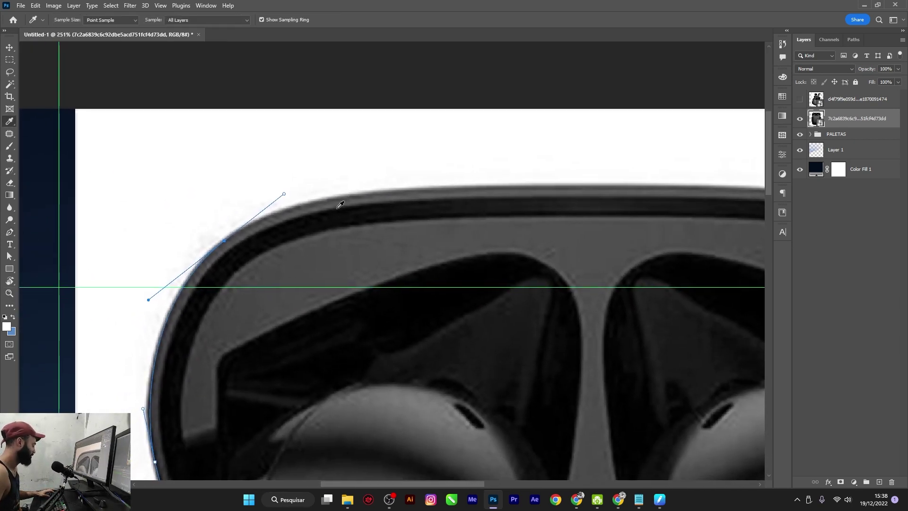
{"action": "key", "text": "p"}
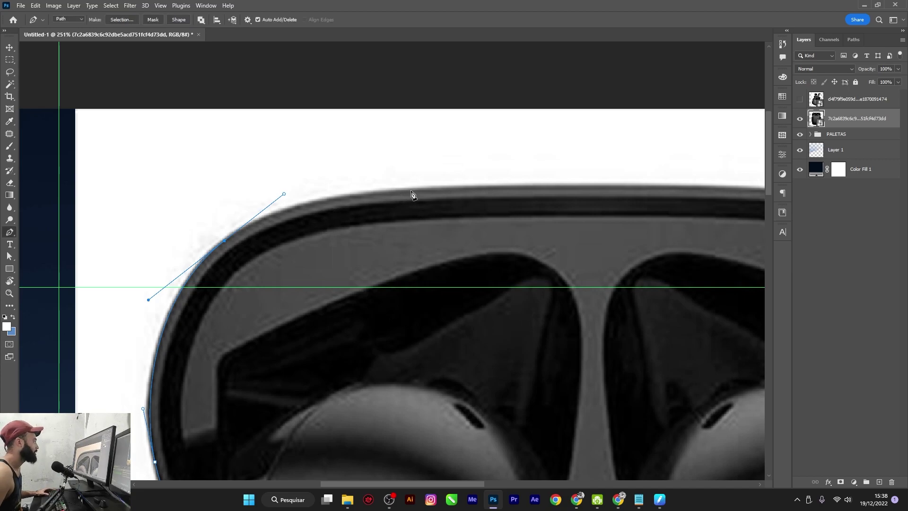
{"action": "mouse_move", "coordinate": [411, 190]}
{"action": "left_mouse_down"}
{"action": "mouse_move", "coordinate": [500, 183]}
{"action": "mouse_move", "coordinate": [476, 188]}
{"action": "left_mouse_up"}
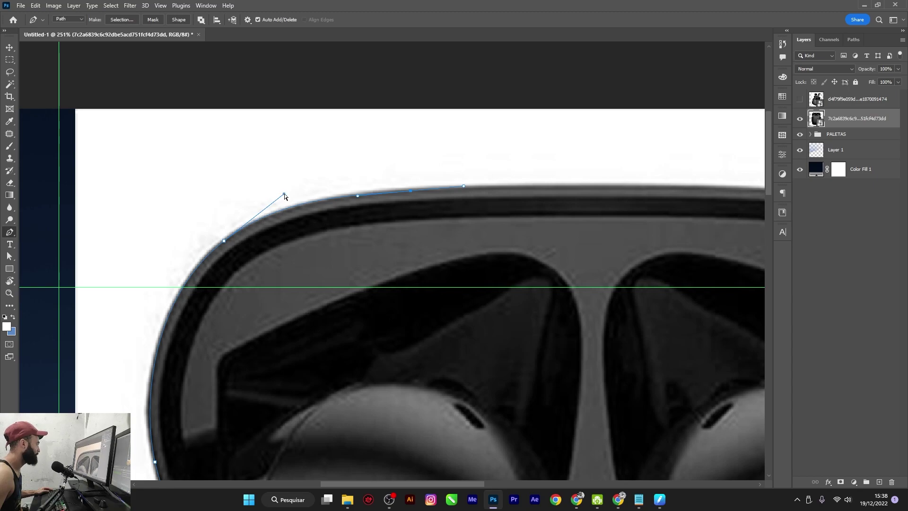
{"action": "left_click_drag", "start_coordinate": [284, 196], "coordinate": [270, 205]}
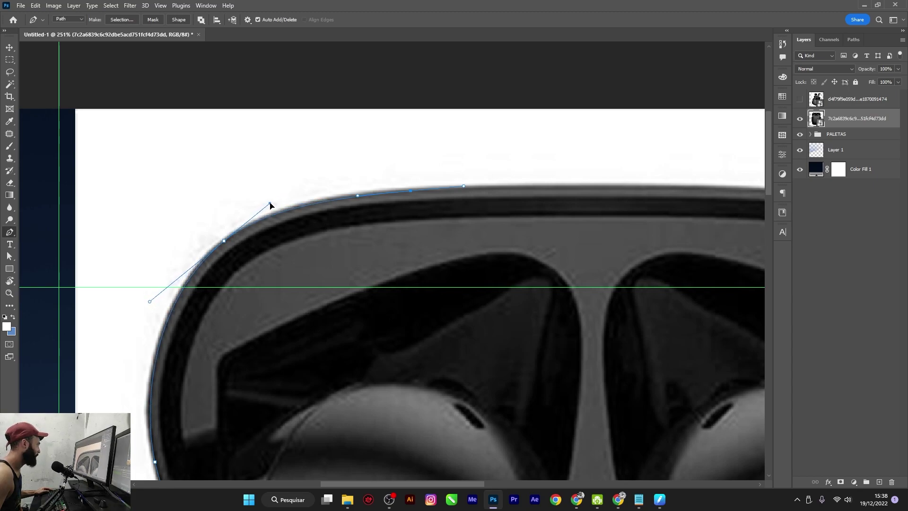
Extend the path along the lid's top rim and down its right edge.
{"action": "left_click_drag", "start_coordinate": [582, 166], "coordinate": [260, 181]}
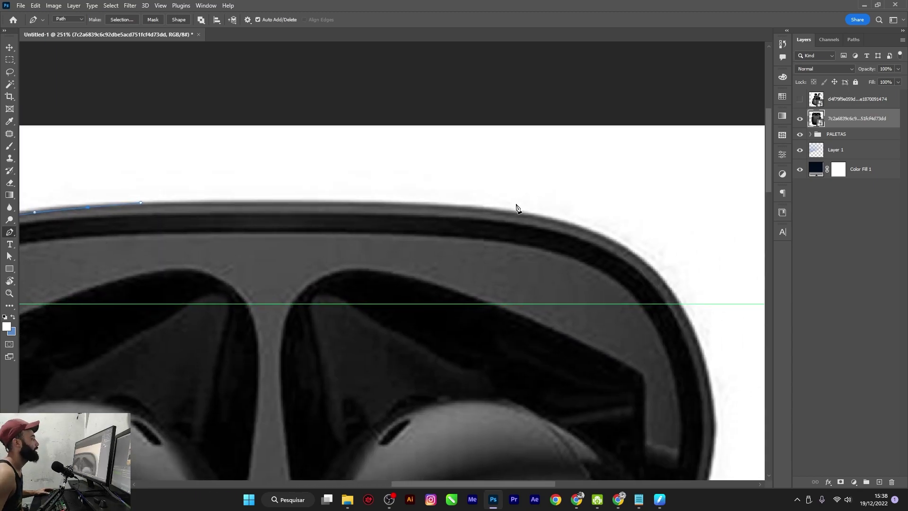
{"action": "left_click_drag", "start_coordinate": [498, 211], "coordinate": [592, 225]}
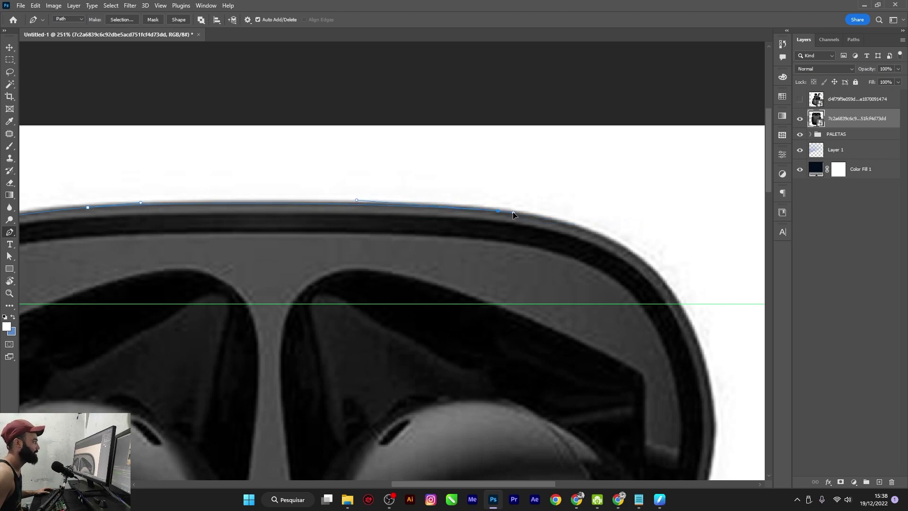
{"action": "scroll", "coordinate": [525, 178], "scroll_direction": "down", "scroll_amount": 2}
{"action": "scroll", "coordinate": [529, 235], "scroll_direction": "right", "scroll_amount": 5}
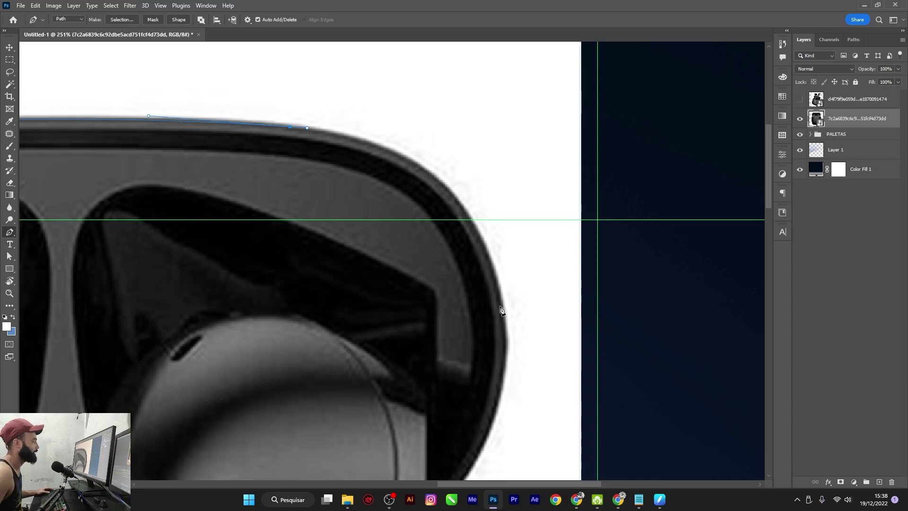
{"action": "left_click_drag", "start_coordinate": [503, 307], "coordinate": [536, 455]}
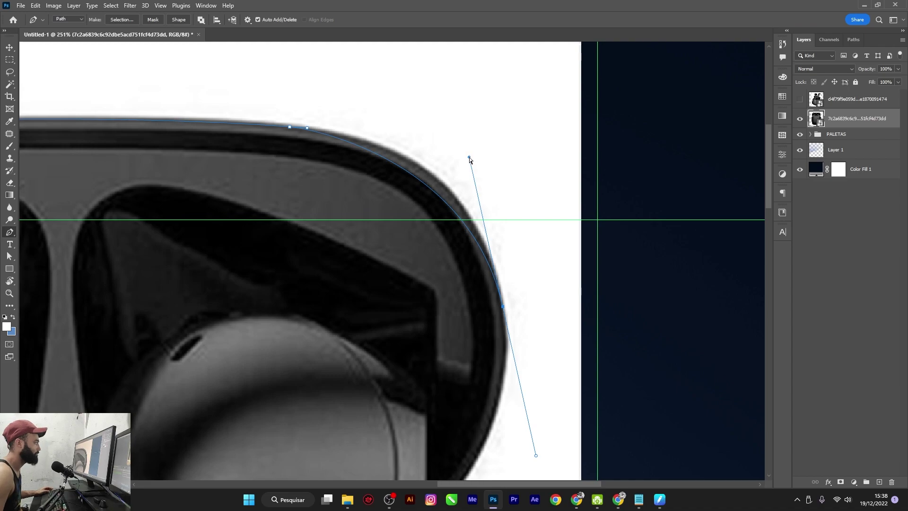
{"action": "mouse_move", "coordinate": [469, 157]}
{"action": "left_mouse_down"}
{"action": "mouse_move", "coordinate": [478, 173]}
{"action": "mouse_move", "coordinate": [481, 138]}
{"action": "left_mouse_up"}
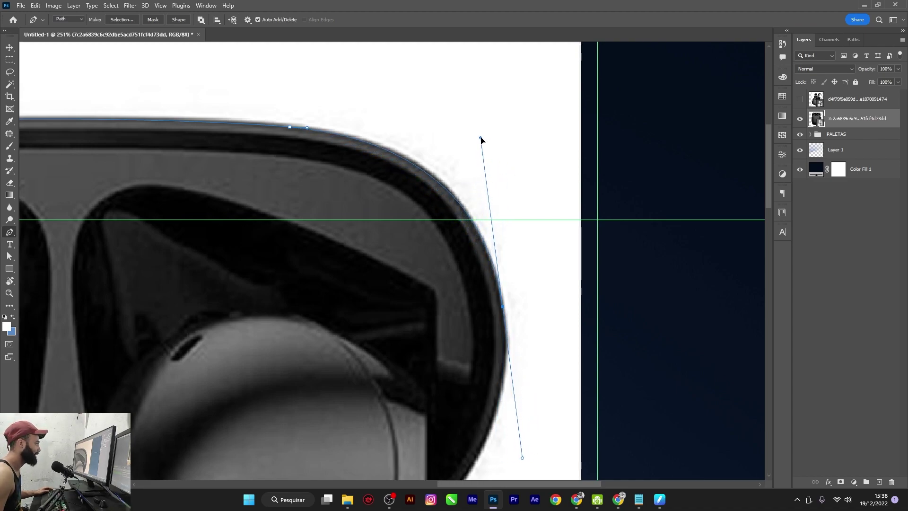
{"action": "left_click_drag", "start_coordinate": [480, 139], "coordinate": [477, 136]}
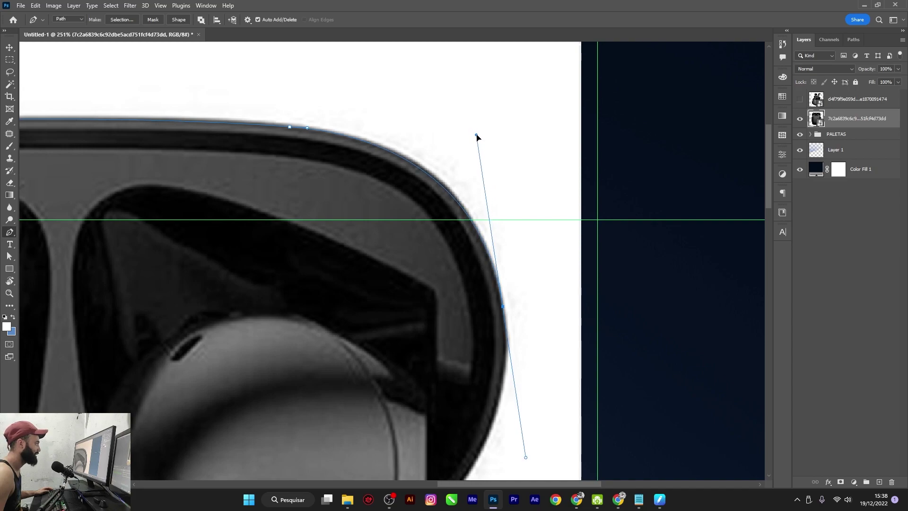
Place an anchor where the lid meets the base and refine the lower-right curve.
{"action": "left_click_drag", "start_coordinate": [525, 304], "coordinate": [533, 193]}
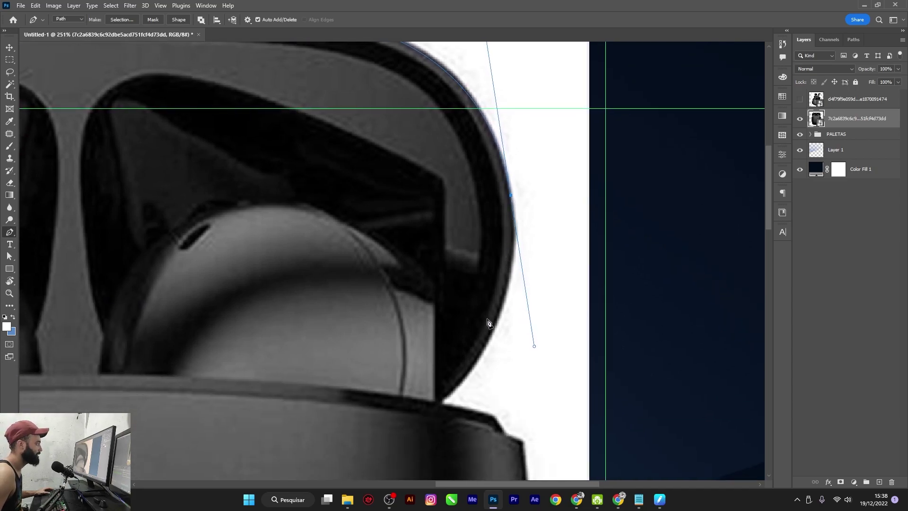
{"action": "left_click", "coordinate": [440, 399]}
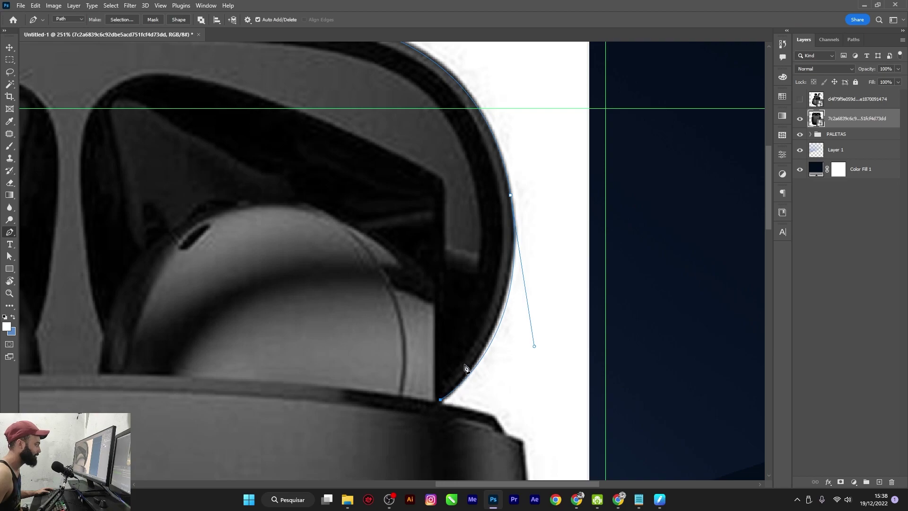
{"action": "left_click_drag", "start_coordinate": [535, 347], "coordinate": [531, 341]}
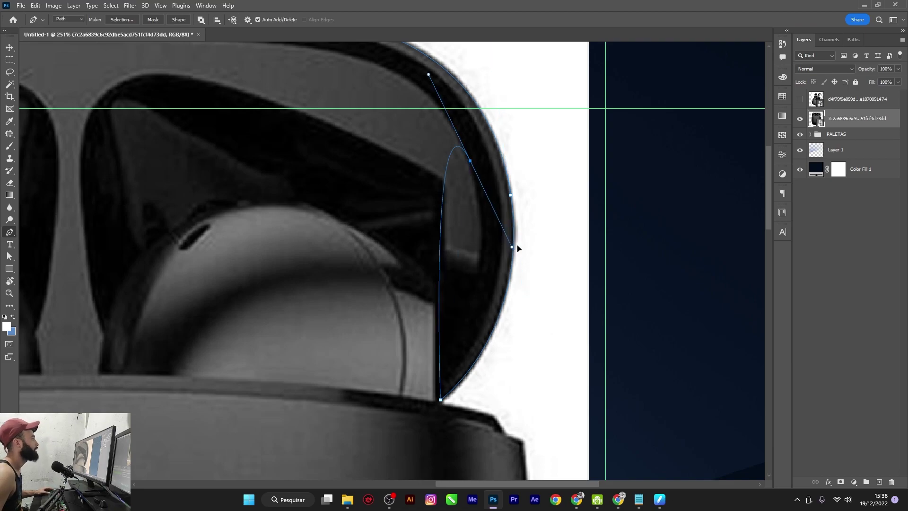
{"action": "left_click_drag", "start_coordinate": [512, 181], "coordinate": [557, 145]}
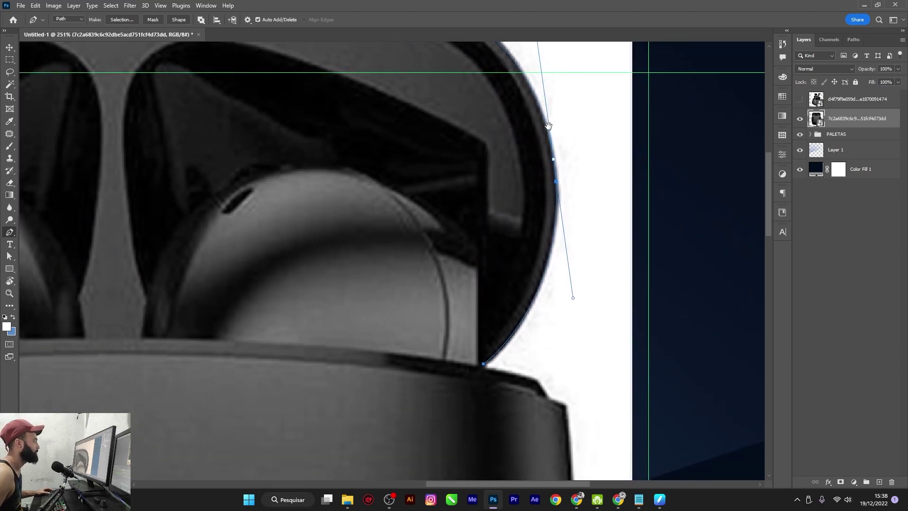
{"action": "left_click_drag", "start_coordinate": [536, 311], "coordinate": [561, 193]}
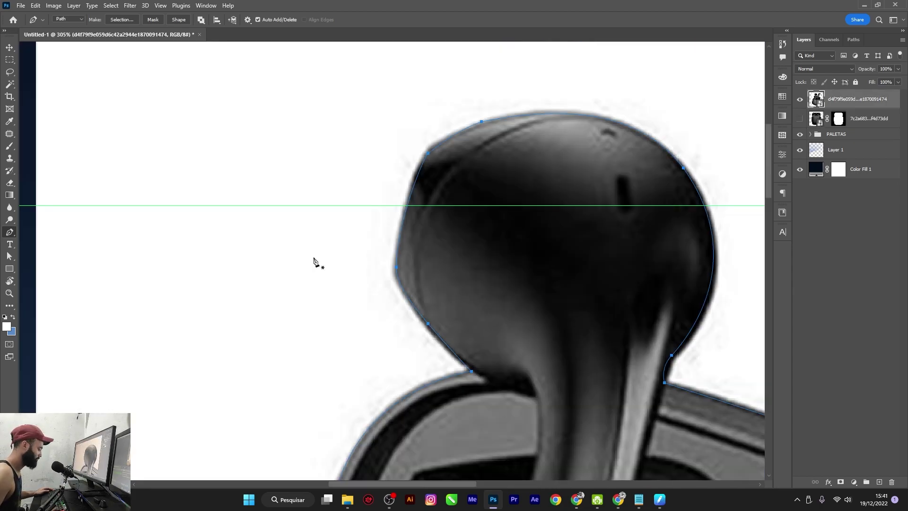
Turn the traced path into a selection and add a layer mask that hides the earbud photo's white background.
{"action": "key", "text": "ctrl+Return"}
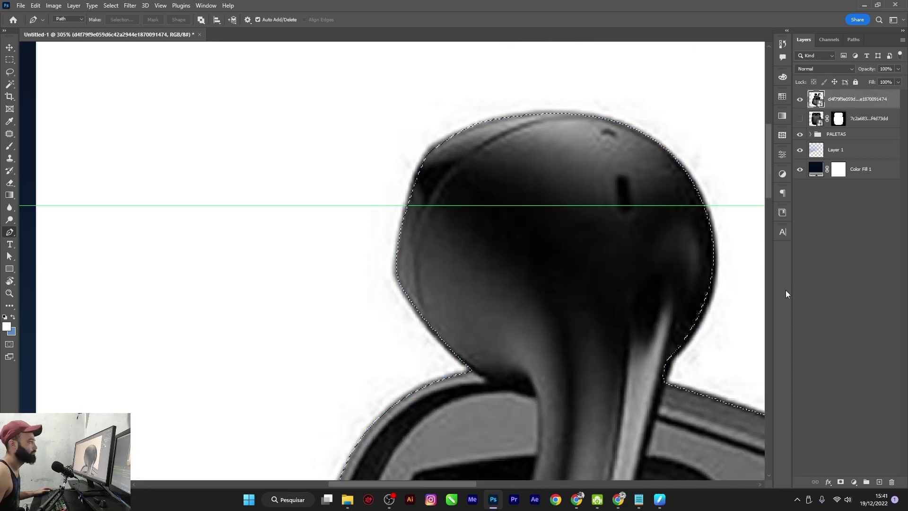
{"action": "left_click", "coordinate": [840, 481]}
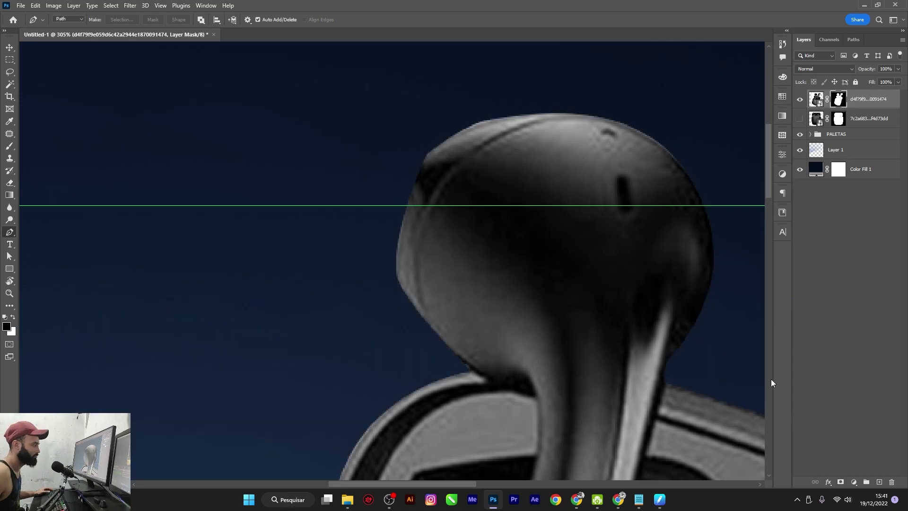
{"action": "scroll", "coordinate": [455, 244], "scroll_direction": "down", "scroll_amount": 5}
{"action": "left_click_drag", "start_coordinate": [528, 291], "coordinate": [477, 188]}
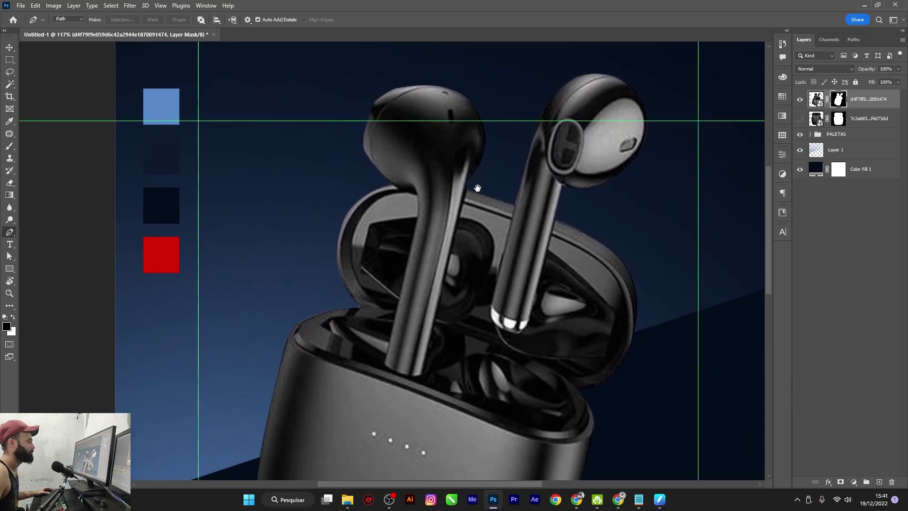
{"action": "scroll", "coordinate": [477, 188], "scroll_direction": "down", "scroll_amount": 2}
{"action": "scroll", "coordinate": [477, 188], "scroll_direction": "down", "scroll_amount": 1}
{"action": "scroll", "coordinate": [520, 208], "scroll_direction": "down", "scroll_amount": 1}
{"action": "scroll", "coordinate": [576, 233], "scroll_direction": "down", "scroll_amount": 1}
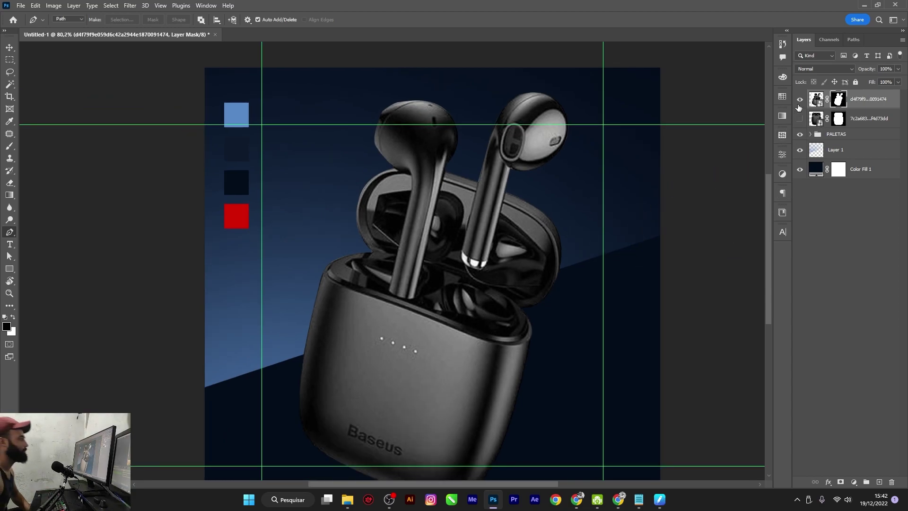
{"action": "scroll", "coordinate": [425, 195], "scroll_direction": "up", "scroll_amount": 1}
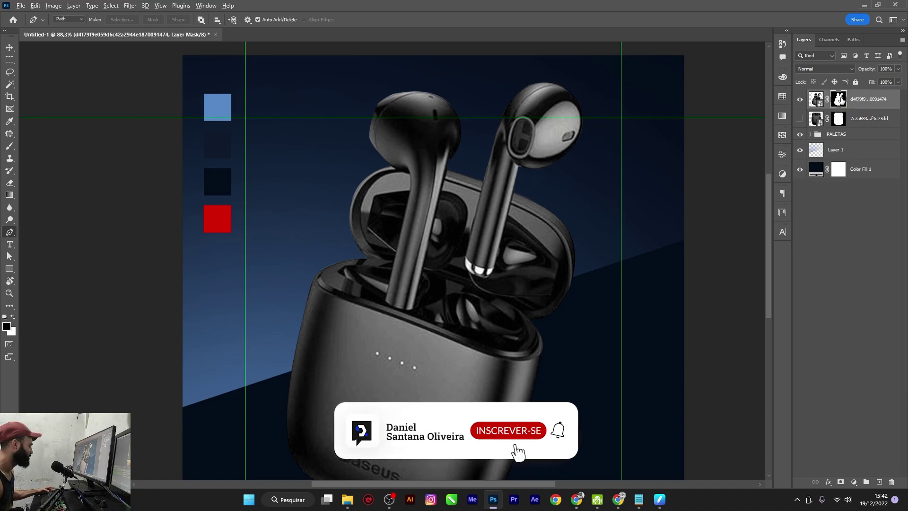
Show the earbud layer's mask on its own as a white silhouette on black.
{"action": "left_click", "coordinate": [840, 99], "text": "alt"}
{"action": "scroll", "coordinate": [551, 144], "scroll_direction": "down", "scroll_amount": 3}
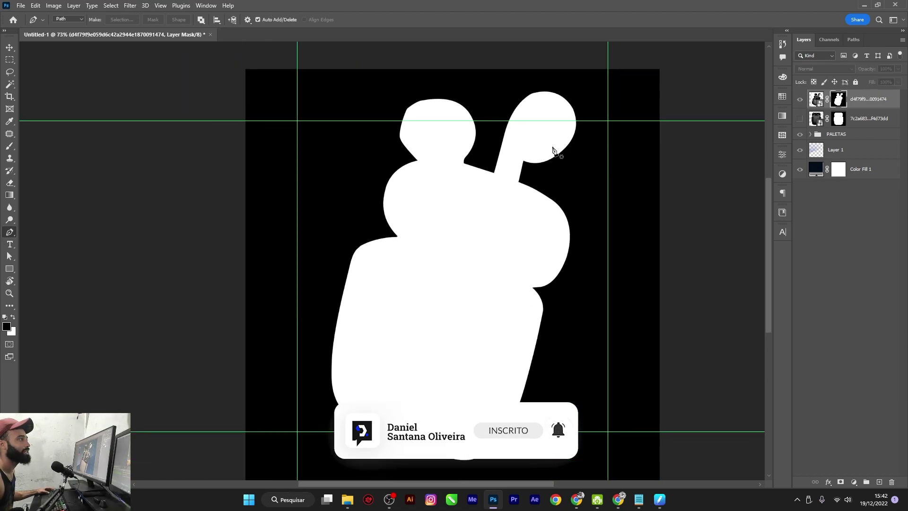
{"action": "scroll", "coordinate": [462, 147], "scroll_direction": "up", "scroll_amount": 2}
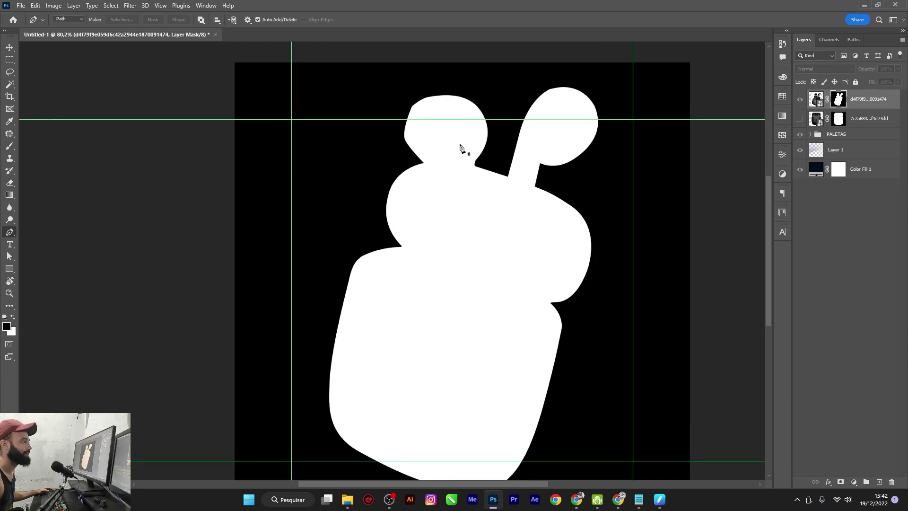
Select the Blur Tool from the blur/sharpen/smudge tool group.
{"action": "left_click", "coordinate": [13, 221]}
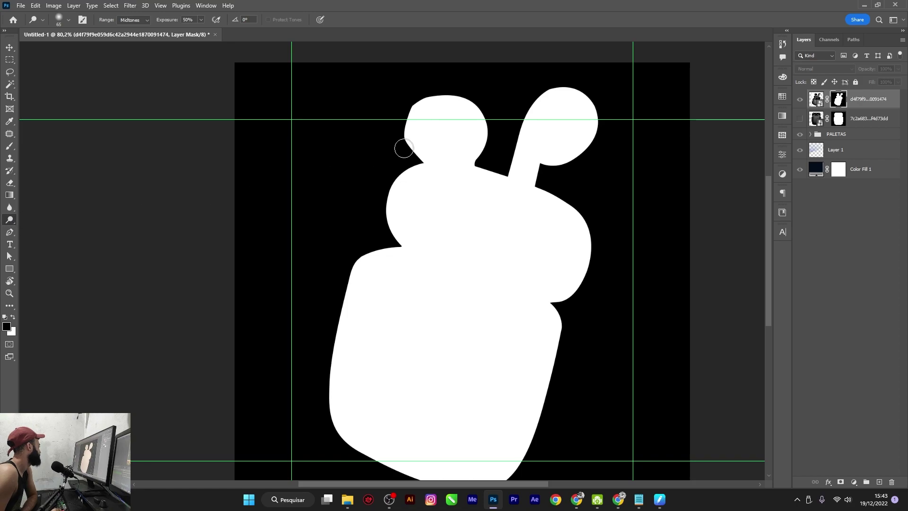
{"action": "left_click", "coordinate": [9, 210]}
{"action": "right_click", "coordinate": [10, 210]}
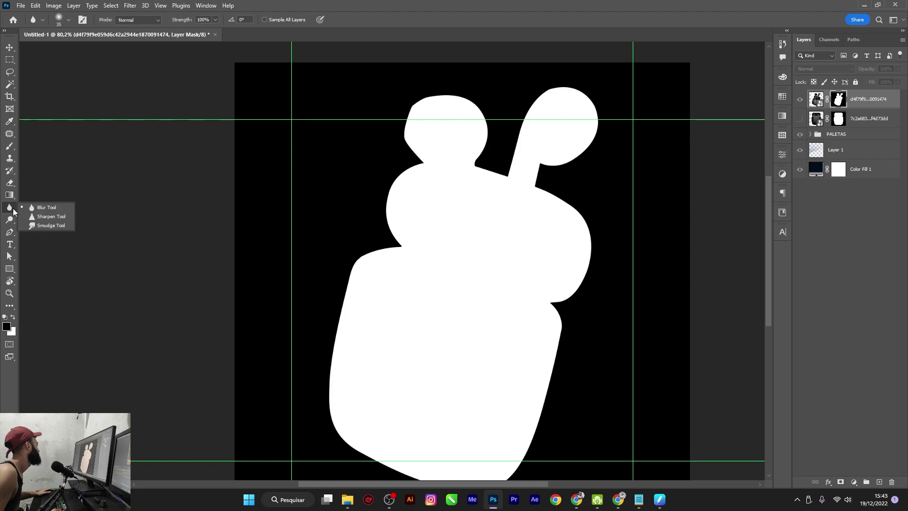
{"action": "left_click", "coordinate": [38, 207]}
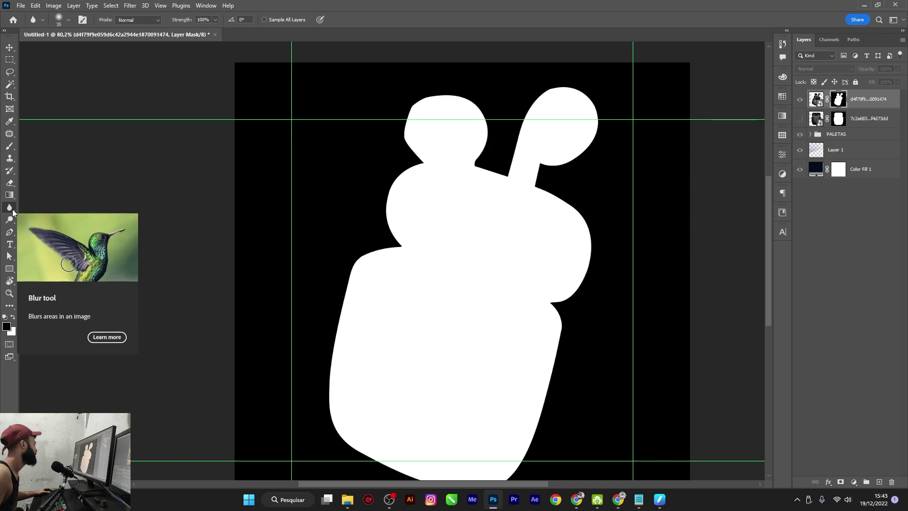
{"action": "scroll", "coordinate": [405, 137], "scroll_direction": "up", "scroll_amount": 3}
Blur the earbud head's upper-left and top mask edges at 40%, then 30% strength.
{"action": "scroll", "coordinate": [402, 134], "scroll_direction": "up", "scroll_amount": 2}
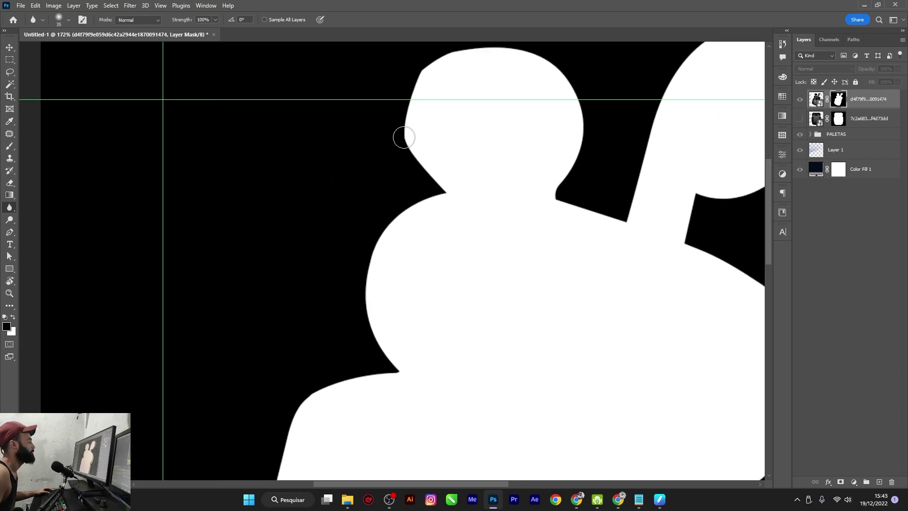
{"action": "key", "text": "bracketleft"}
{"action": "key", "text": "bracketleft"}
{"action": "key", "text": "bracketleft"}
{"action": "key", "text": "bracketleft"}
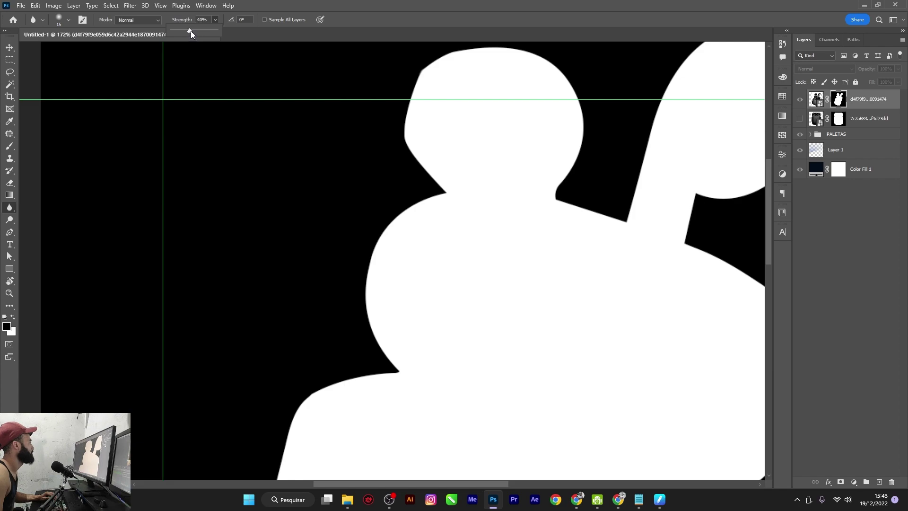
{"action": "left_click_drag", "start_coordinate": [191, 31], "coordinate": [192, 30]}
{"action": "type", "text": "40"}
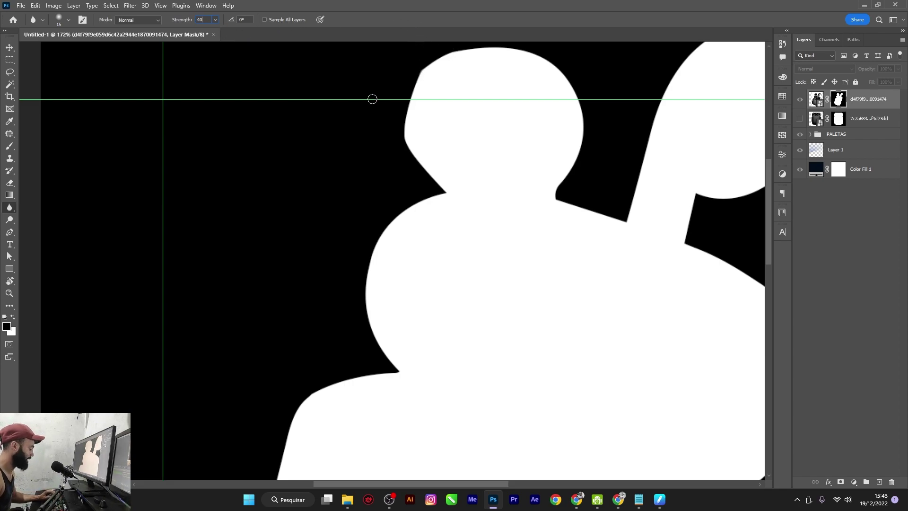
{"action": "key", "text": "Return"}
{"action": "key", "text": "bracketright"}
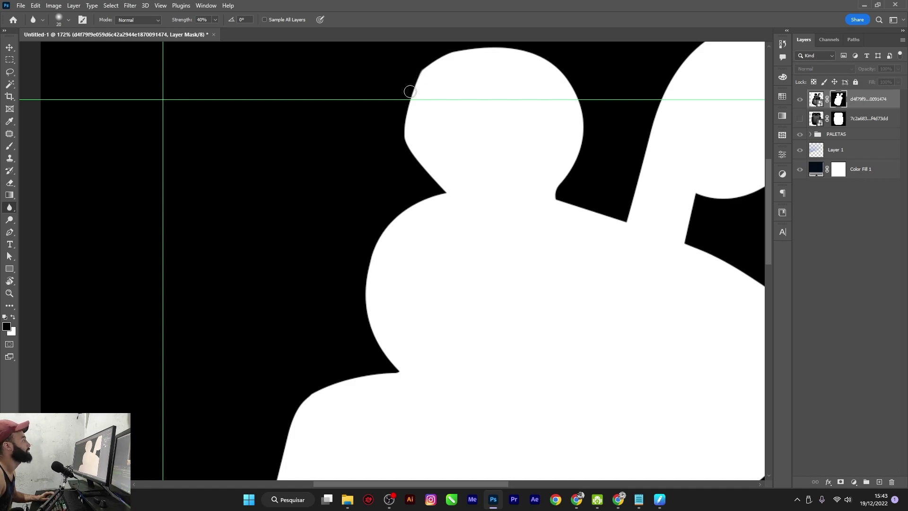
{"action": "left_click_drag", "start_coordinate": [413, 79], "coordinate": [419, 156]}
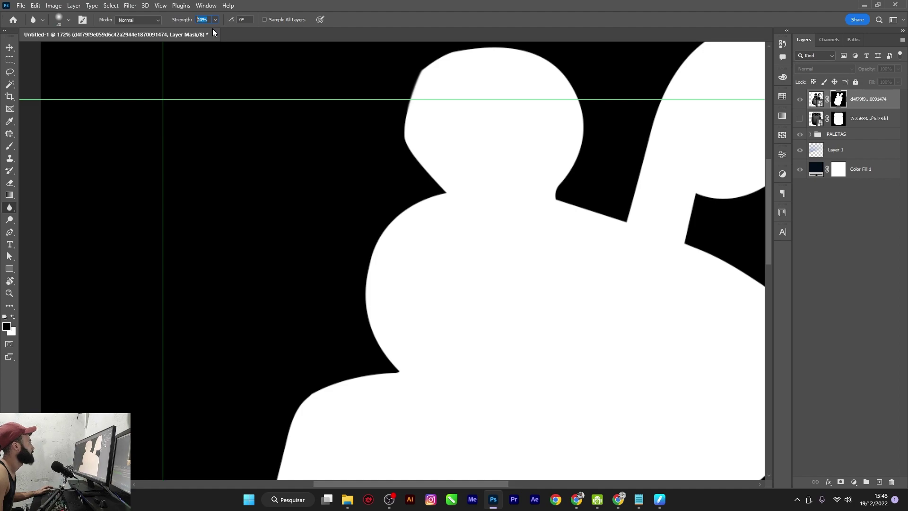
{"action": "type", "text": "30"}
{"action": "key", "text": "Return"}
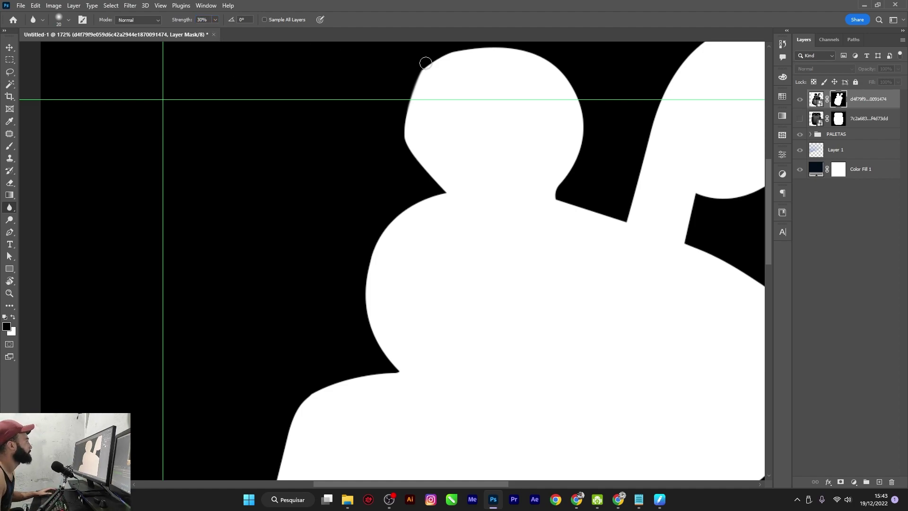
{"action": "left_click_drag", "start_coordinate": [426, 63], "coordinate": [526, 49]}
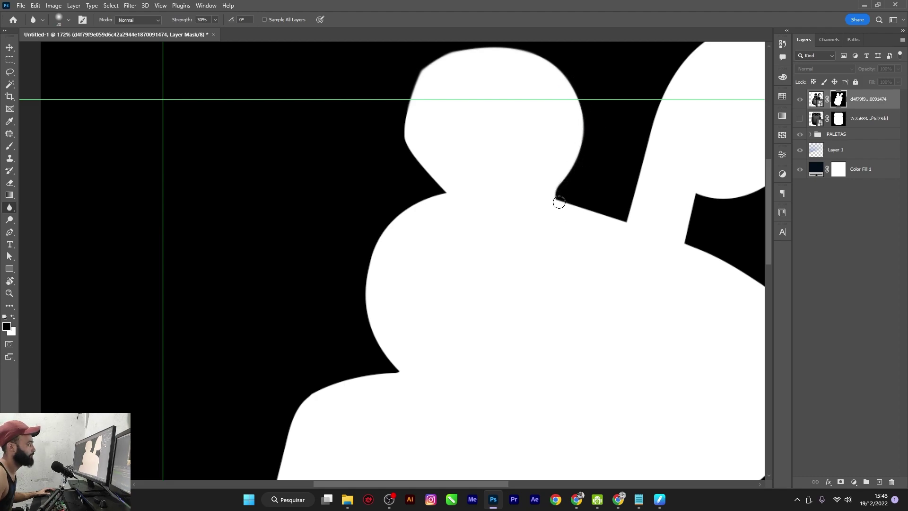
Soften the case mask's bottom edge and lower-right corner.
{"action": "left_click_drag", "start_coordinate": [655, 139], "coordinate": [570, 275]}
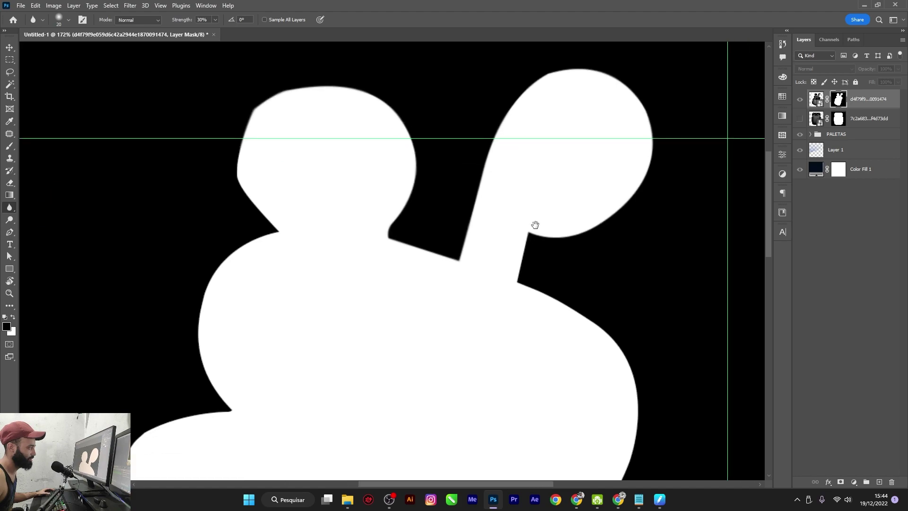
{"action": "left_click_drag", "start_coordinate": [610, 331], "coordinate": [515, 222]}
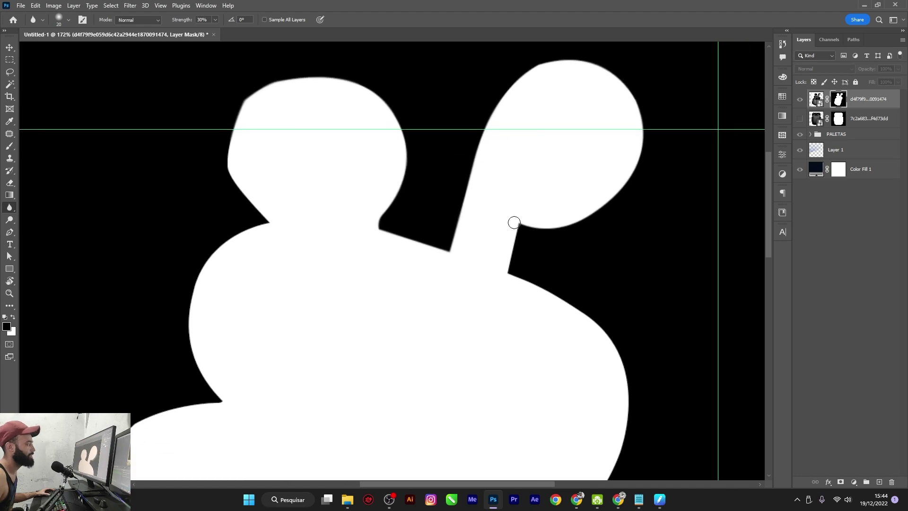
{"action": "left_click_drag", "start_coordinate": [505, 274], "coordinate": [433, 150]}
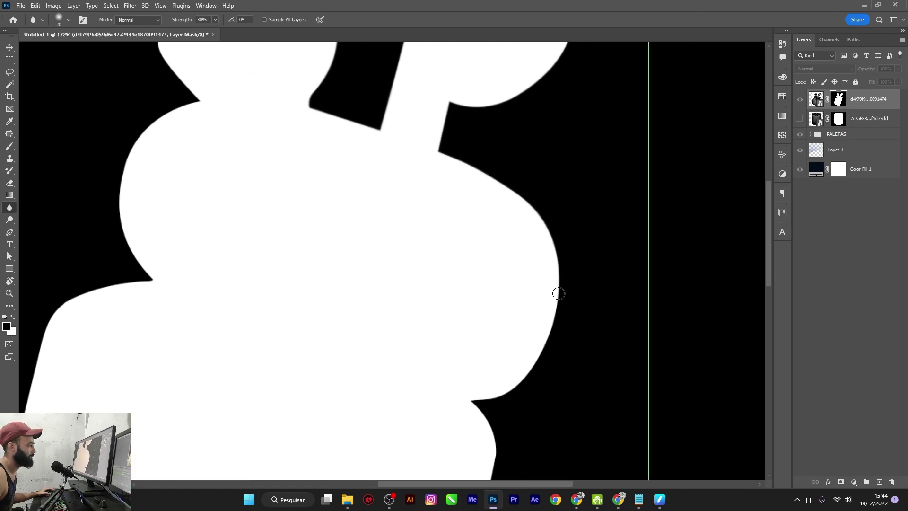
{"action": "mouse_move", "coordinate": [499, 391]}
{"action": "left_mouse_down"}
{"action": "mouse_move", "coordinate": [558, 278]}
{"action": "mouse_move", "coordinate": [438, 169]}
{"action": "mouse_move", "coordinate": [473, 198]}
{"action": "left_mouse_up"}
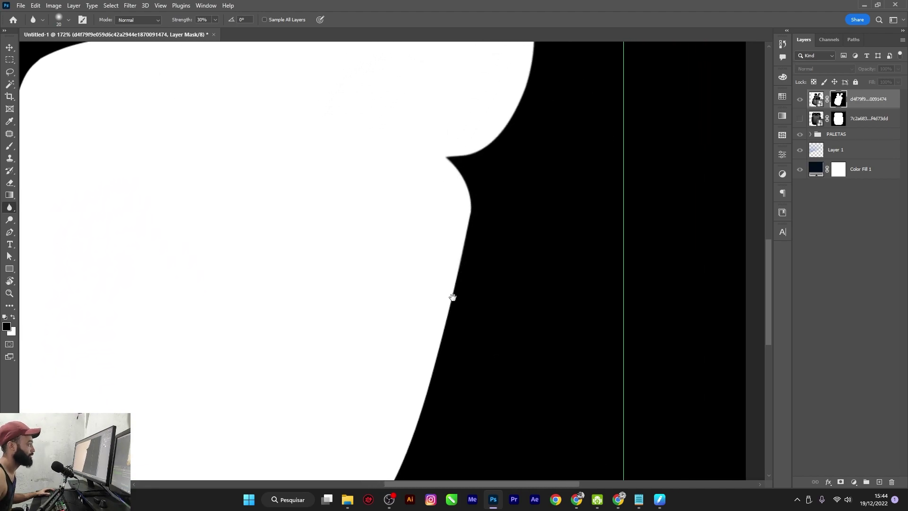
{"action": "left_click_drag", "start_coordinate": [453, 297], "coordinate": [497, 197]}
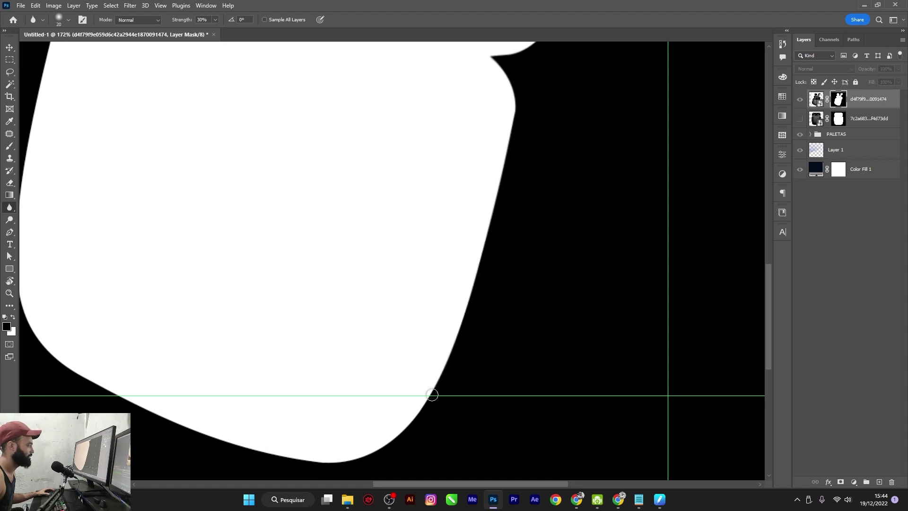
{"action": "left_click_drag", "start_coordinate": [394, 379], "coordinate": [533, 296]}
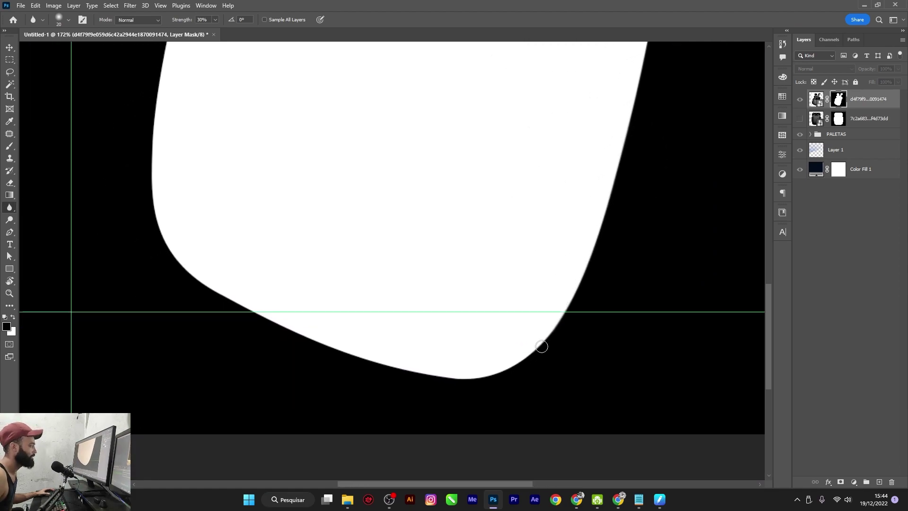
{"action": "left_click_drag", "start_coordinate": [542, 347], "coordinate": [448, 373]}
{"action": "mouse_move", "coordinate": [548, 339]}
{"action": "left_mouse_down"}
{"action": "mouse_move", "coordinate": [442, 379]}
{"action": "mouse_move", "coordinate": [499, 411]}
{"action": "left_mouse_up"}
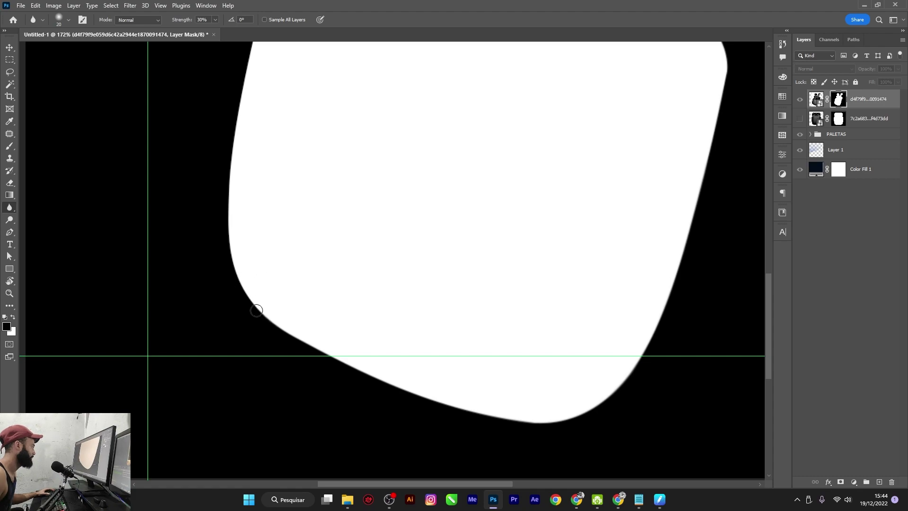
Pan along the case's left side and earbud tops, then return to the full composite view.
{"action": "left_click_drag", "start_coordinate": [219, 143], "coordinate": [248, 302]}
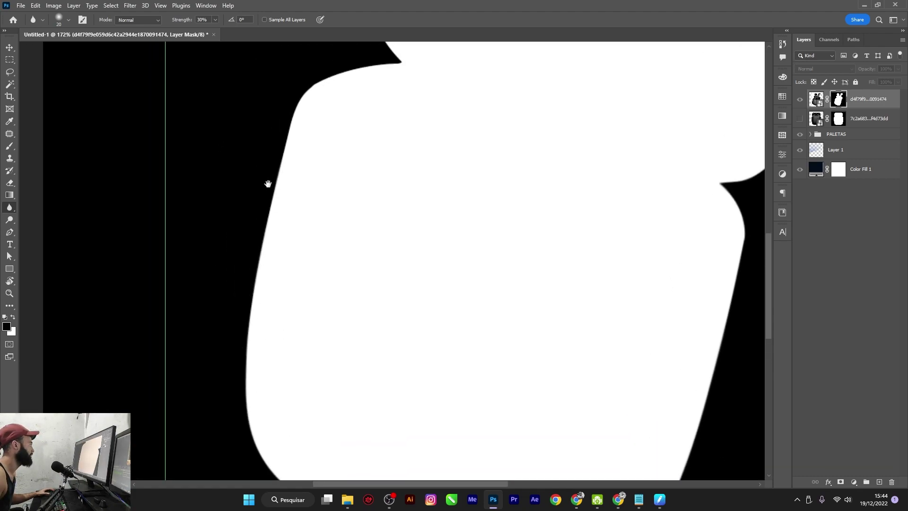
{"action": "left_click_drag", "start_coordinate": [268, 184], "coordinate": [291, 257]}
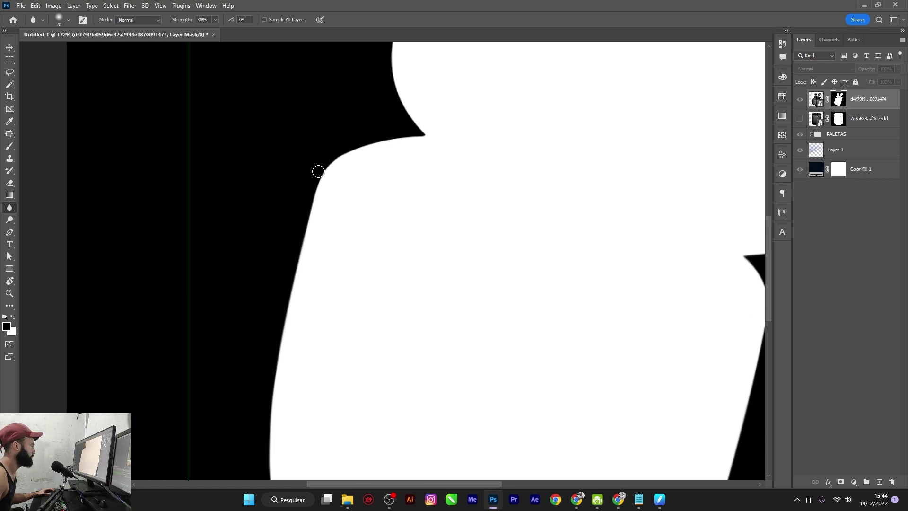
{"action": "scroll", "coordinate": [321, 161], "scroll_direction": "up", "scroll_amount": 3}
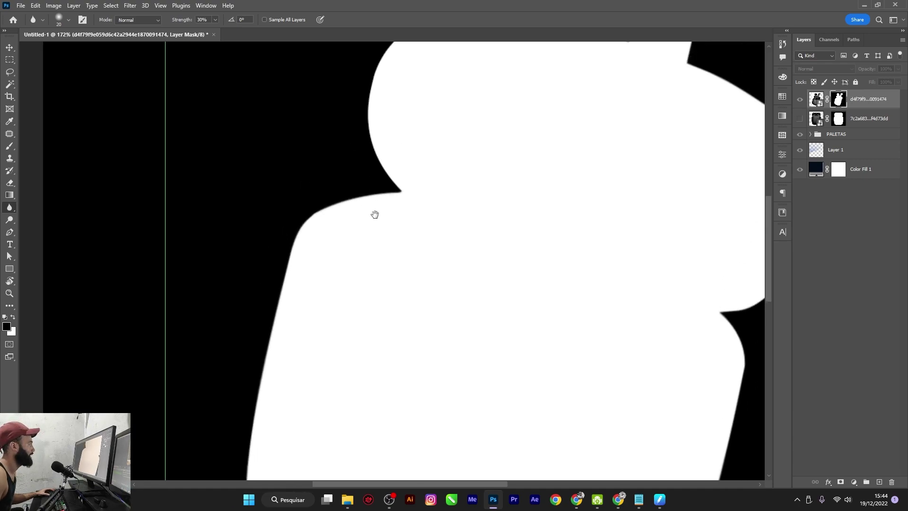
{"action": "left_click_drag", "start_coordinate": [370, 133], "coordinate": [364, 224]}
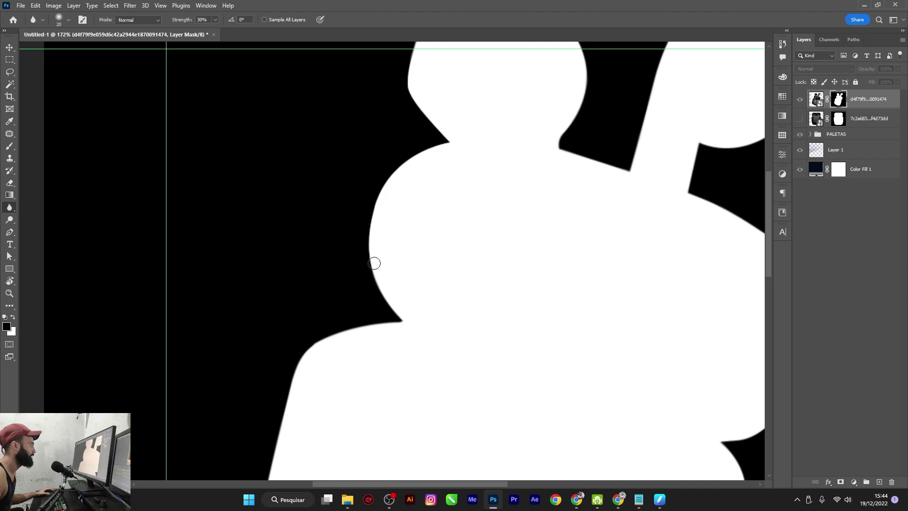
{"action": "scroll", "coordinate": [376, 185], "scroll_direction": "up", "scroll_amount": 5}
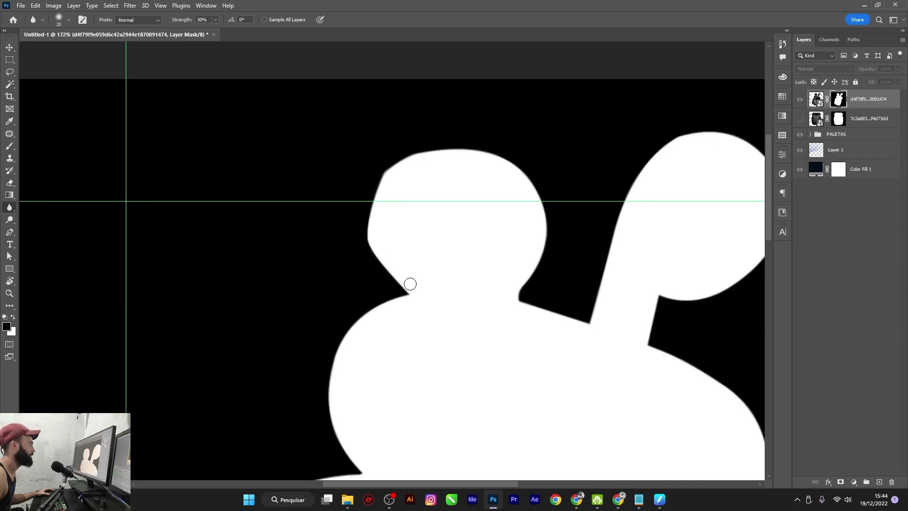
{"action": "left_click_drag", "start_coordinate": [541, 206], "coordinate": [382, 150]}
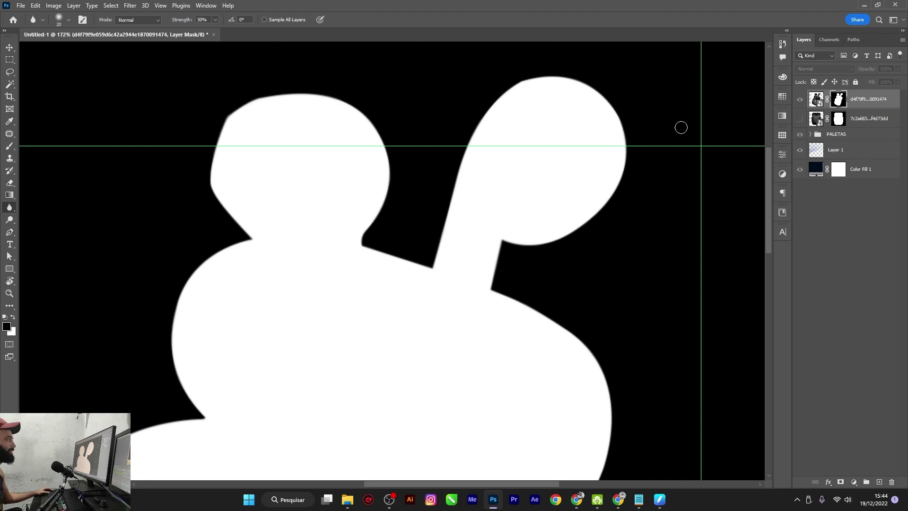
{"action": "left_click", "coordinate": [839, 101], "text": "alt"}
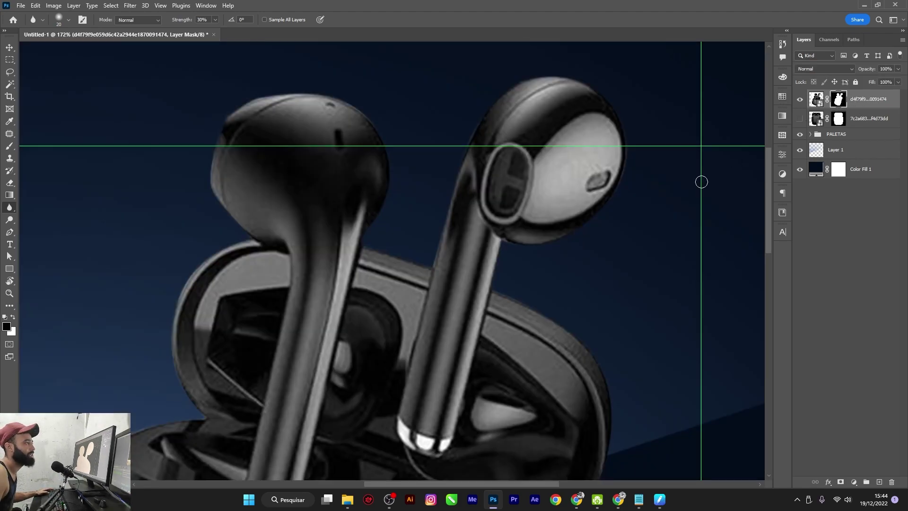
Zoom out and toggle the earbuds mask off and on to compare.
{"action": "scroll", "coordinate": [438, 201], "scroll_direction": "down", "scroll_amount": 3}
{"action": "scroll", "coordinate": [438, 200], "scroll_direction": "down", "scroll_amount": 3}
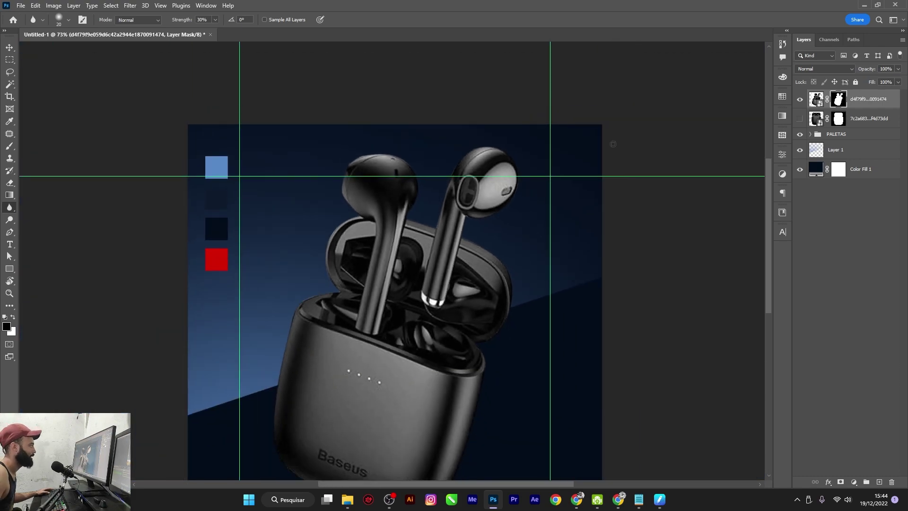
{"action": "left_click", "coordinate": [801, 119]}
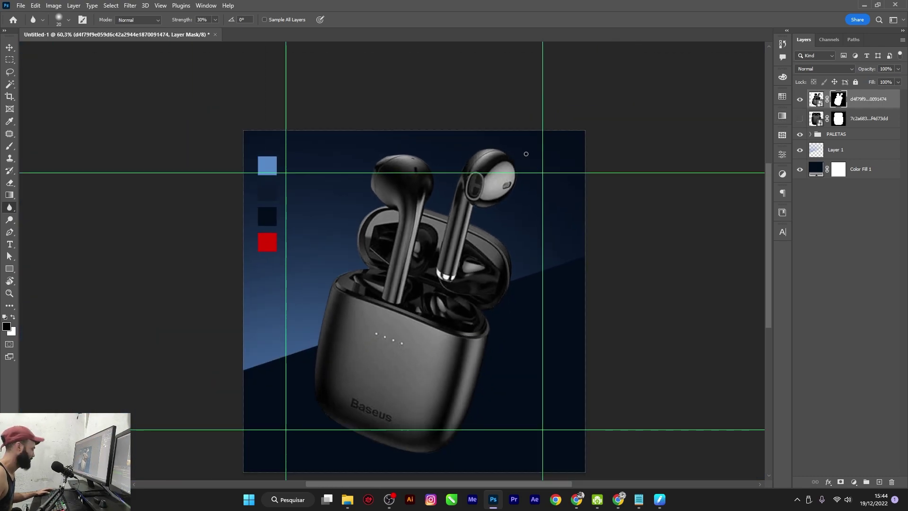
{"action": "scroll", "coordinate": [359, 199], "scroll_direction": "up", "scroll_amount": 2}
{"action": "scroll", "coordinate": [452, 188], "scroll_direction": "up", "scroll_amount": 3}
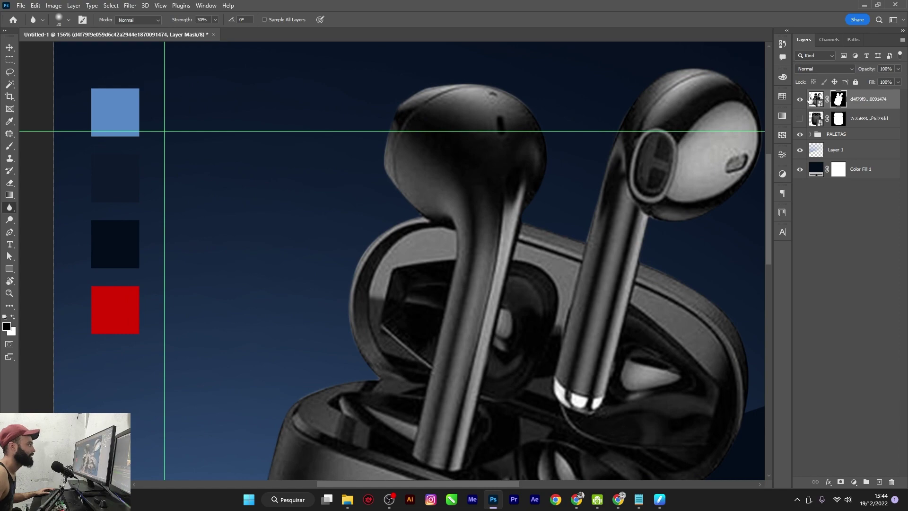
{"action": "left_click", "coordinate": [839, 101], "text": "shift"}
{"action": "left_click", "coordinate": [839, 101], "text": "shift"}
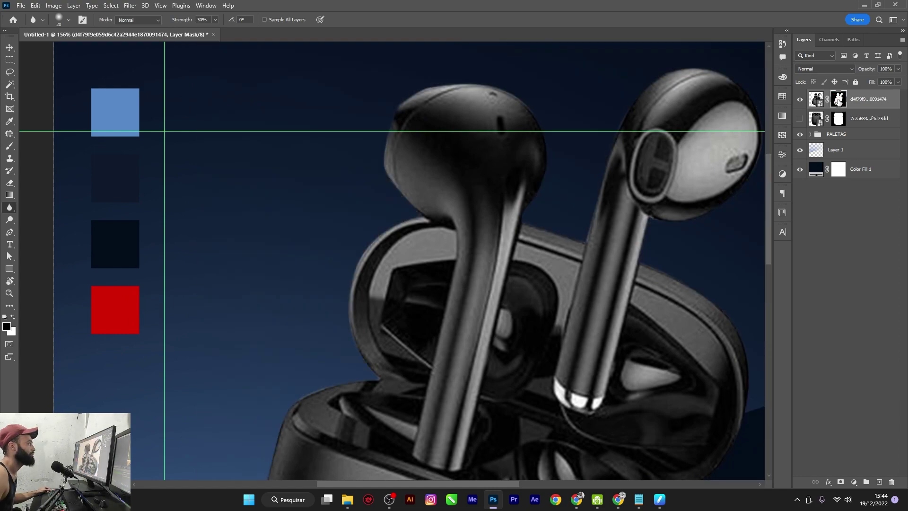
{"action": "scroll", "coordinate": [574, 166], "scroll_direction": "down", "scroll_amount": 2}
Hide the top earbuds layer and show the second earbud case layer.
{"action": "key", "text": "v"}
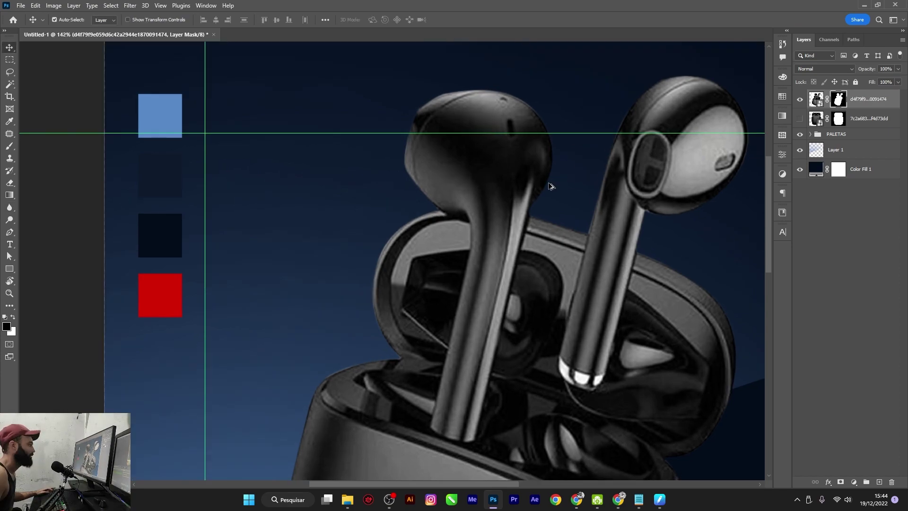
{"action": "scroll", "coordinate": [515, 296], "scroll_direction": "down", "scroll_amount": 2}
{"action": "left_click_drag", "start_coordinate": [515, 296], "coordinate": [505, 272]}
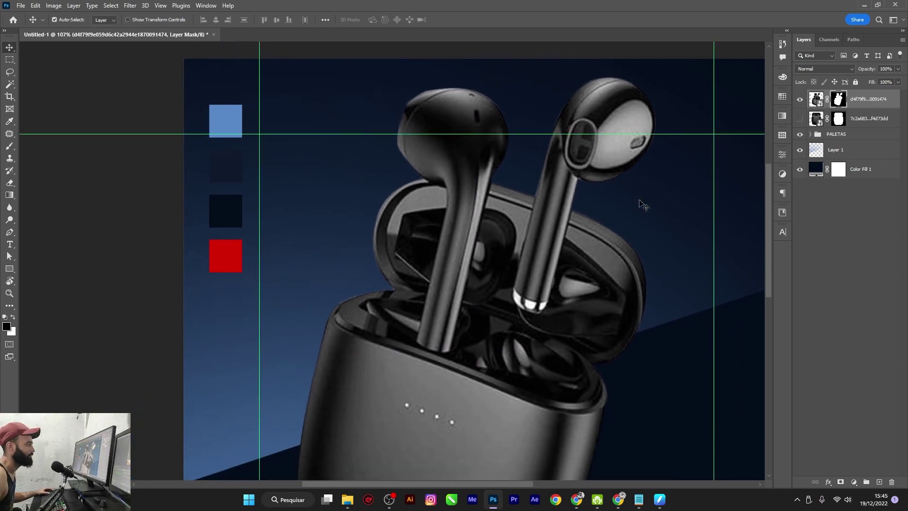
{"action": "left_click", "coordinate": [800, 99]}
{"action": "left_click", "coordinate": [800, 118]}
Show the closed-case mask alone, select the Blur tool, and zoom into the mask's upper-left corner.
{"action": "left_click", "coordinate": [839, 118], "text": "alt"}
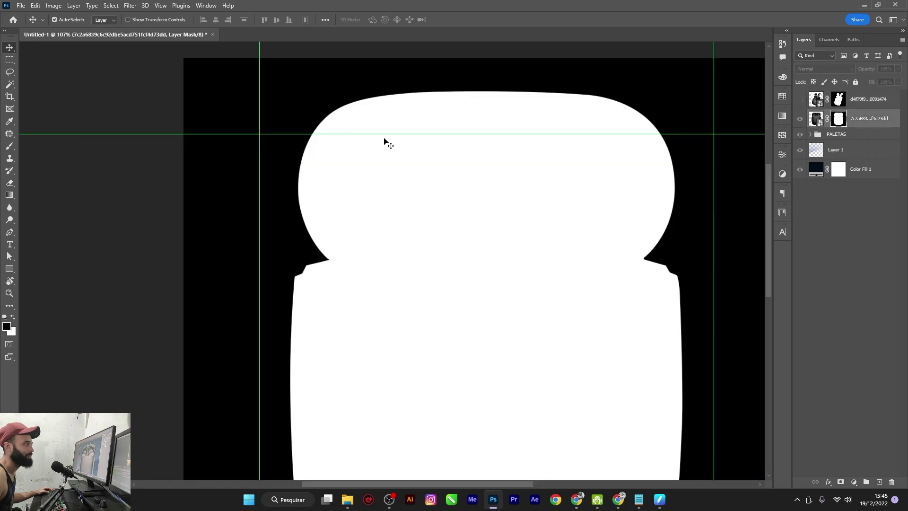
{"action": "scroll", "coordinate": [384, 139], "scroll_direction": "down", "scroll_amount": 2}
{"action": "left_click", "coordinate": [10, 207]}
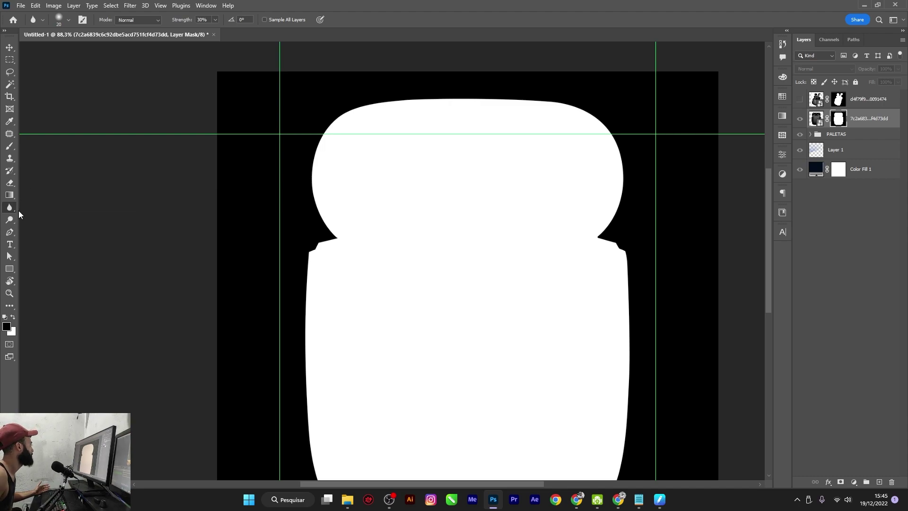
{"action": "right_click", "coordinate": [14, 210]}
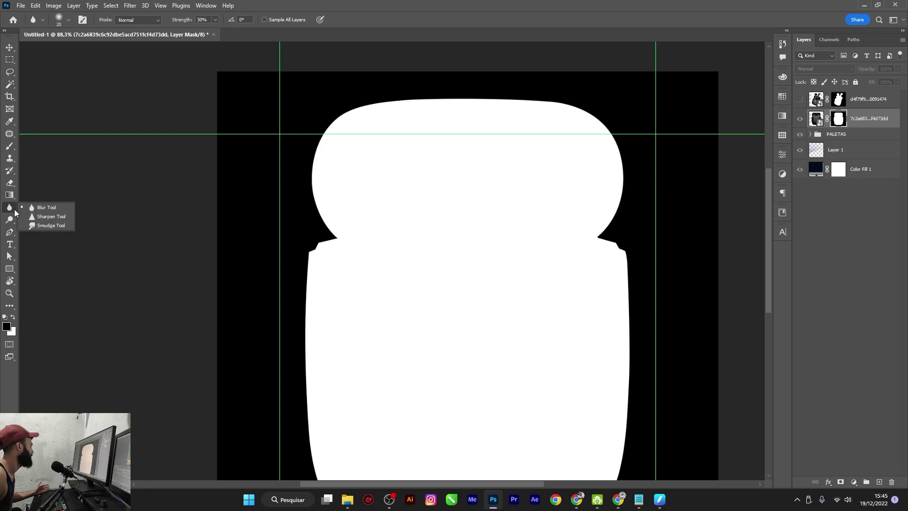
{"action": "left_click", "coordinate": [47, 207]}
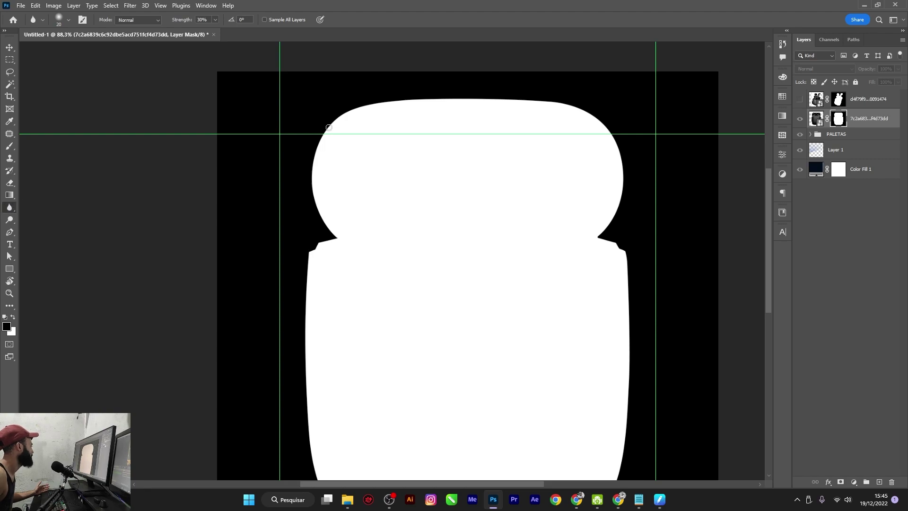
{"action": "key", "text": "z"}
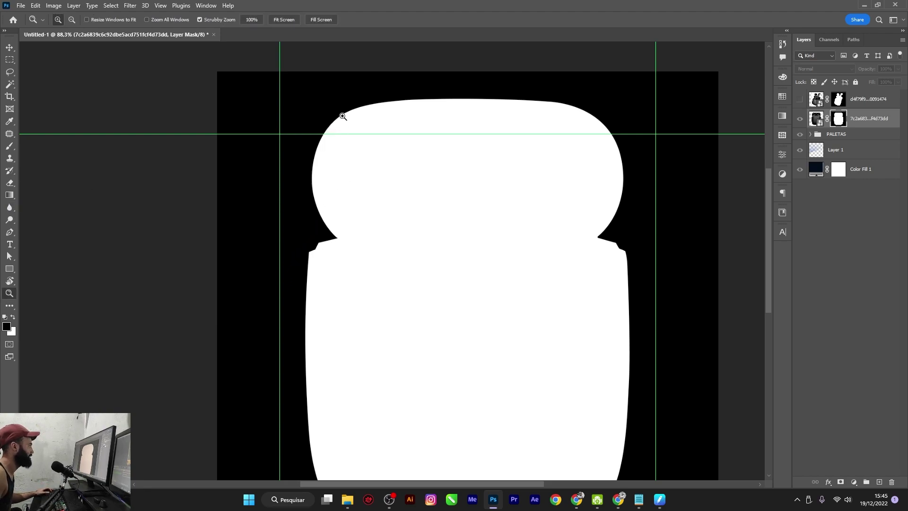
{"action": "mouse_move", "coordinate": [340, 114]}
{"action": "left_mouse_down"}
{"action": "mouse_move", "coordinate": [331, 113]}
{"action": "mouse_move", "coordinate": [394, 110]}
{"action": "mouse_move", "coordinate": [371, 128]}
{"action": "left_mouse_up"}
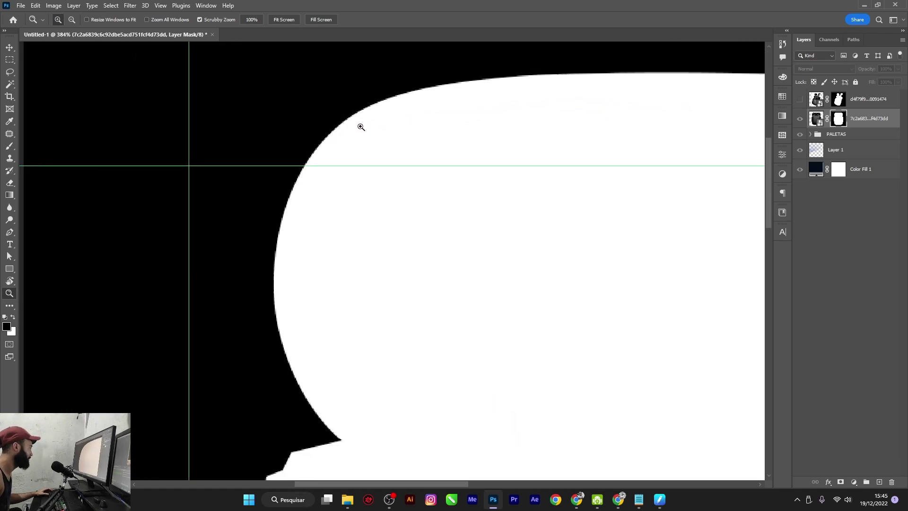
{"action": "left_click", "coordinate": [10, 207]}
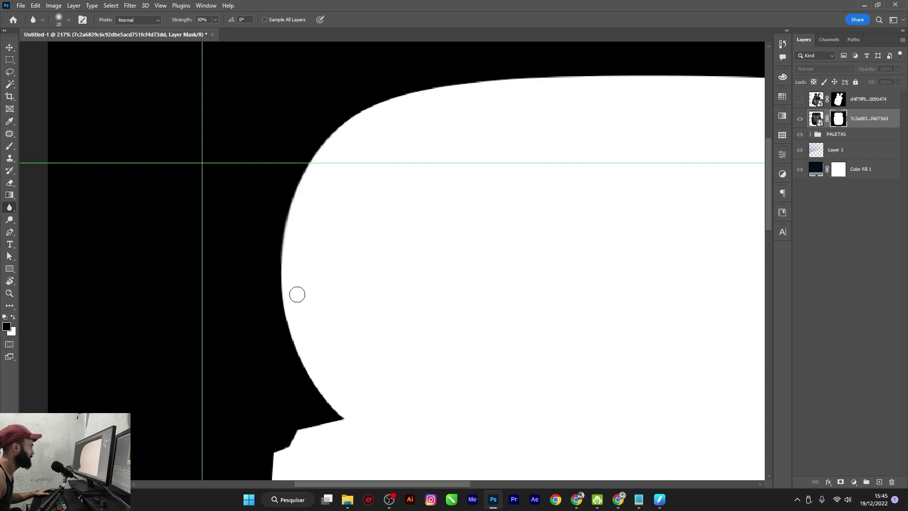
Blur the case mask's left side, lower-left curve and bottom edge.
{"action": "mouse_move", "coordinate": [285, 294]}
{"action": "left_mouse_down"}
{"action": "mouse_move", "coordinate": [276, 280]}
{"action": "mouse_move", "coordinate": [317, 369]}
{"action": "mouse_move", "coordinate": [303, 357]}
{"action": "mouse_move", "coordinate": [293, 365]}
{"action": "mouse_move", "coordinate": [353, 427]}
{"action": "mouse_move", "coordinate": [379, 290]}
{"action": "mouse_move", "coordinate": [308, 311]}
{"action": "mouse_move", "coordinate": [328, 189]}
{"action": "left_mouse_up"}
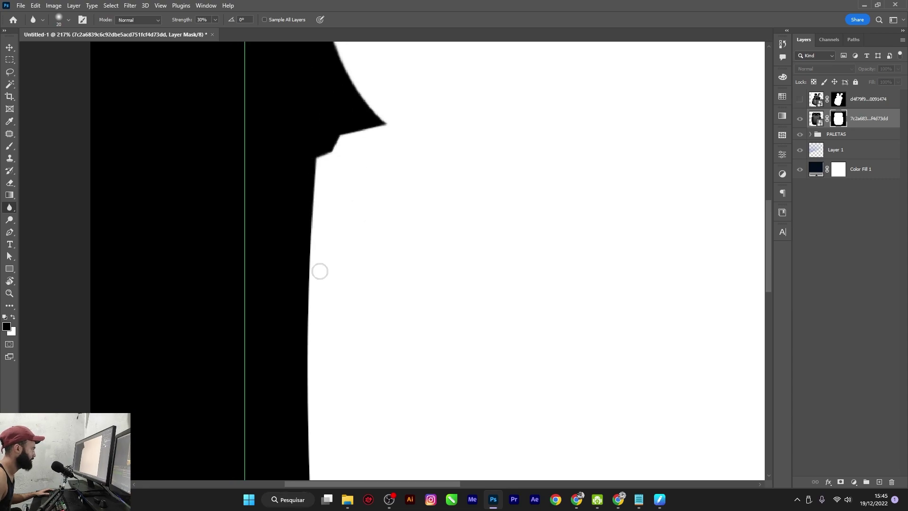
{"action": "mouse_move", "coordinate": [317, 334]}
{"action": "left_mouse_down"}
{"action": "mouse_move", "coordinate": [307, 227]}
{"action": "mouse_move", "coordinate": [304, 411]}
{"action": "left_mouse_up"}
{"action": "left_click_drag", "start_coordinate": [322, 444], "coordinate": [291, 238]}
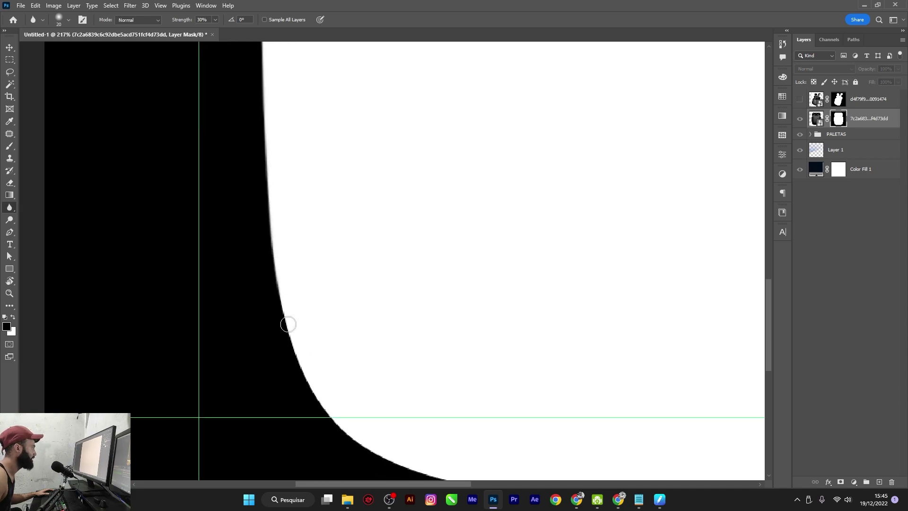
{"action": "mouse_move", "coordinate": [274, 284]}
{"action": "left_mouse_down"}
{"action": "mouse_move", "coordinate": [302, 388]}
{"action": "mouse_move", "coordinate": [355, 432]}
{"action": "mouse_move", "coordinate": [178, 257]}
{"action": "mouse_move", "coordinate": [194, 254]}
{"action": "mouse_move", "coordinate": [290, 315]}
{"action": "mouse_move", "coordinate": [380, 324]}
{"action": "left_mouse_up"}
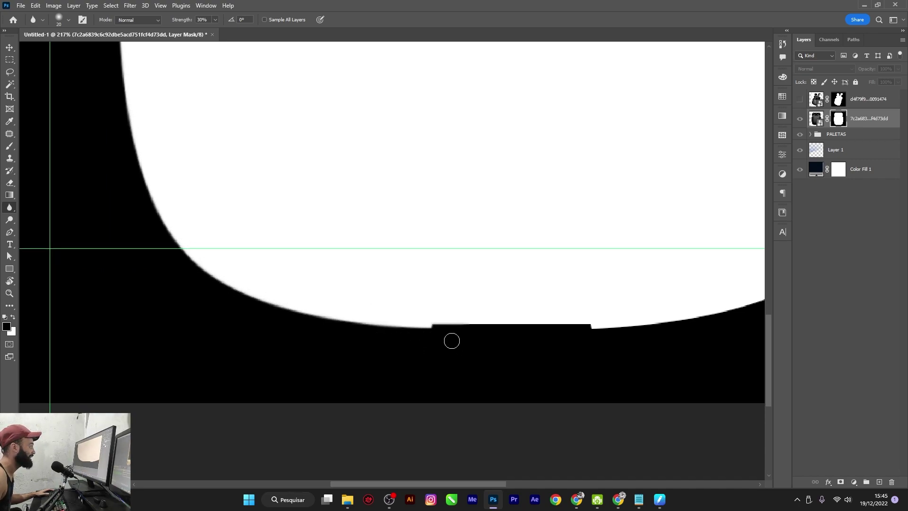
{"action": "mouse_move", "coordinate": [450, 339]}
{"action": "left_mouse_down"}
{"action": "mouse_move", "coordinate": [462, 330]}
{"action": "mouse_move", "coordinate": [637, 324]}
{"action": "mouse_move", "coordinate": [448, 354]}
{"action": "mouse_move", "coordinate": [619, 308]}
{"action": "mouse_move", "coordinate": [486, 397]}
{"action": "mouse_move", "coordinate": [539, 374]}
{"action": "mouse_move", "coordinate": [525, 382]}
{"action": "mouse_move", "coordinate": [590, 236]}
{"action": "left_mouse_up"}
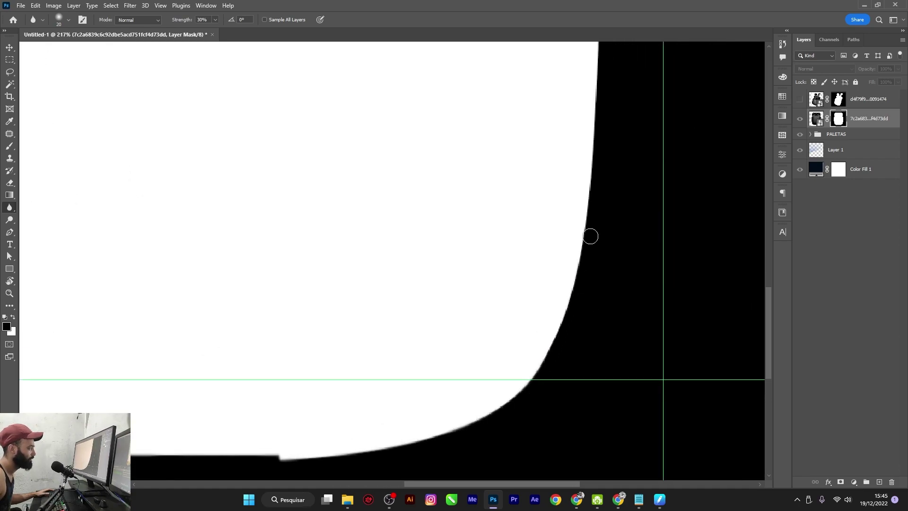
{"action": "left_click_drag", "start_coordinate": [597, 202], "coordinate": [561, 316]}
Blur the mask's right edge, the area around the notch, and the top-right edge.
{"action": "left_click_drag", "start_coordinate": [538, 375], "coordinate": [527, 345]}
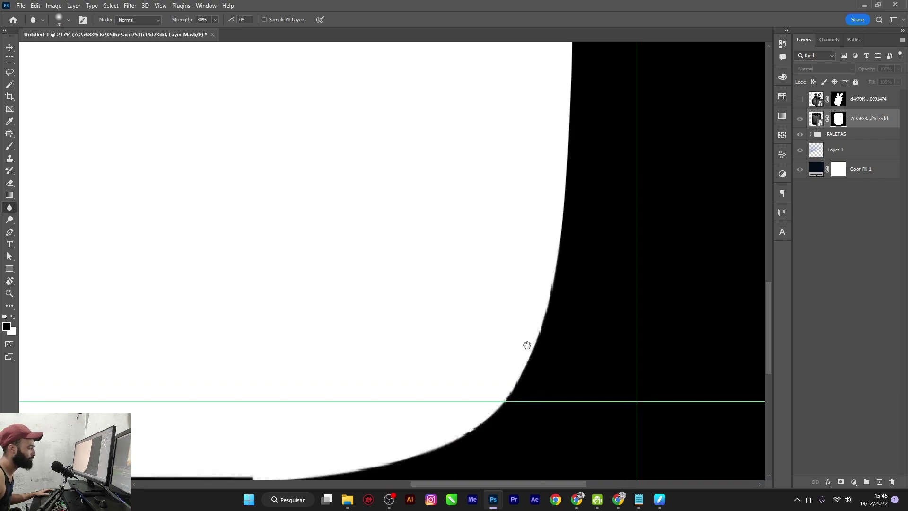
{"action": "left_click_drag", "start_coordinate": [557, 241], "coordinate": [550, 301]}
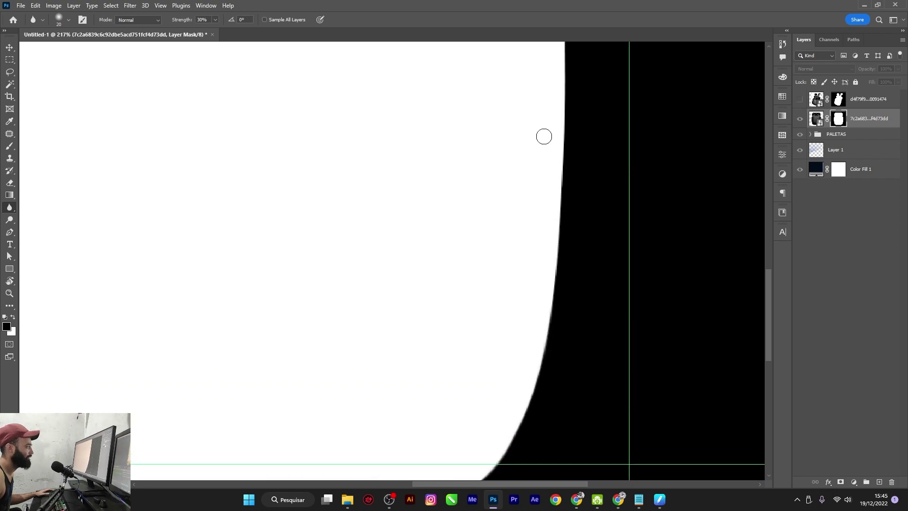
{"action": "mouse_move", "coordinate": [564, 117]}
{"action": "left_mouse_down"}
{"action": "mouse_move", "coordinate": [552, 315]}
{"action": "mouse_move", "coordinate": [511, 373]}
{"action": "mouse_move", "coordinate": [529, 287]}
{"action": "mouse_move", "coordinate": [511, 150]}
{"action": "left_mouse_up"}
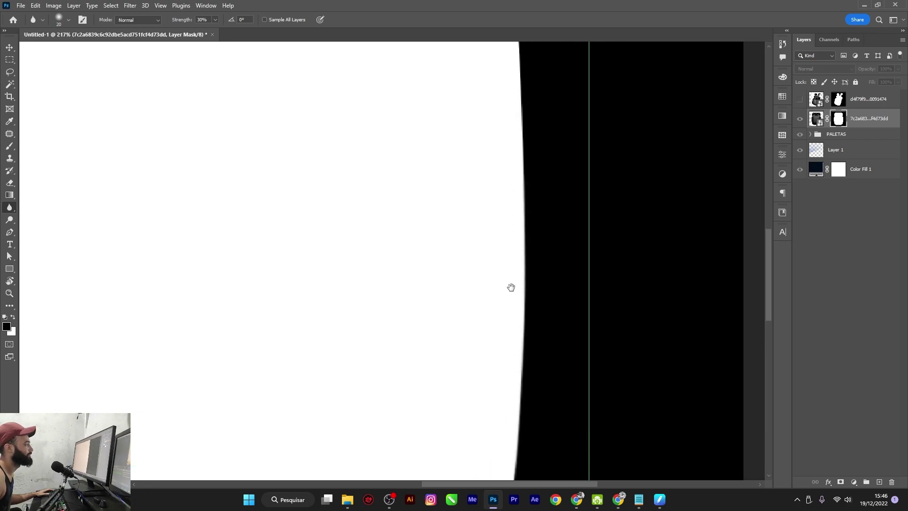
{"action": "left_click_drag", "start_coordinate": [511, 286], "coordinate": [501, 345]}
{"action": "mouse_move", "coordinate": [510, 392]}
{"action": "left_mouse_down"}
{"action": "mouse_move", "coordinate": [487, 203]}
{"action": "mouse_move", "coordinate": [498, 358]}
{"action": "left_mouse_up"}
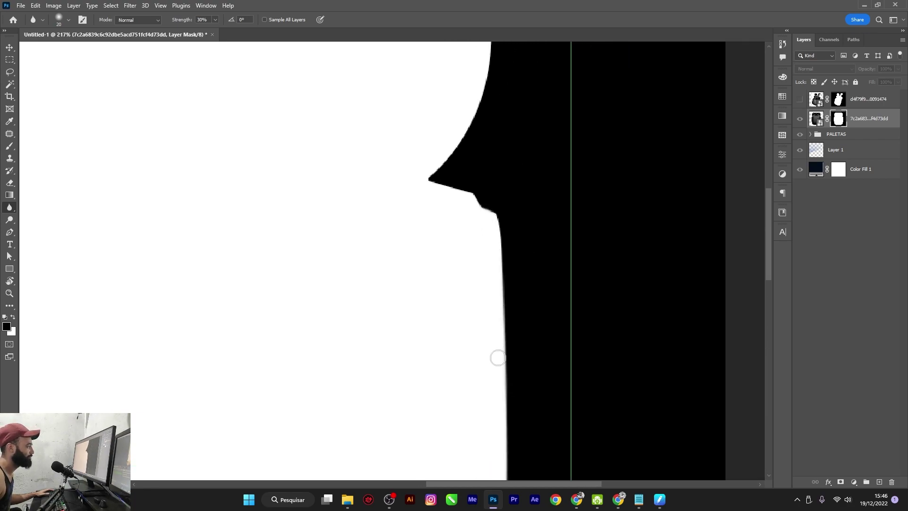
{"action": "mouse_move", "coordinate": [502, 327]}
{"action": "left_mouse_down"}
{"action": "mouse_move", "coordinate": [464, 142]}
{"action": "mouse_move", "coordinate": [456, 316]}
{"action": "mouse_move", "coordinate": [449, 158]}
{"action": "left_mouse_up"}
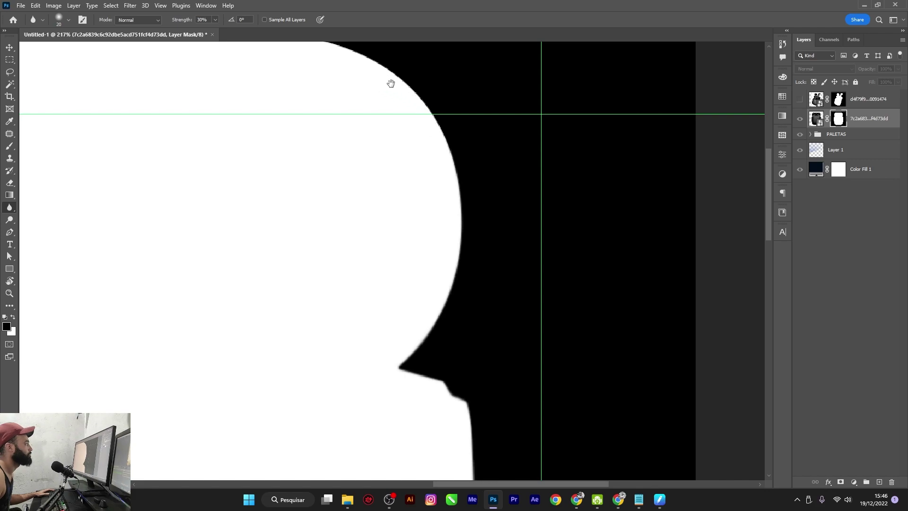
{"action": "mouse_move", "coordinate": [390, 83]}
{"action": "left_mouse_down"}
{"action": "mouse_move", "coordinate": [533, 304]}
{"action": "mouse_move", "coordinate": [532, 263]}
{"action": "mouse_move", "coordinate": [390, 189]}
{"action": "mouse_move", "coordinate": [569, 285]}
{"action": "left_mouse_up"}
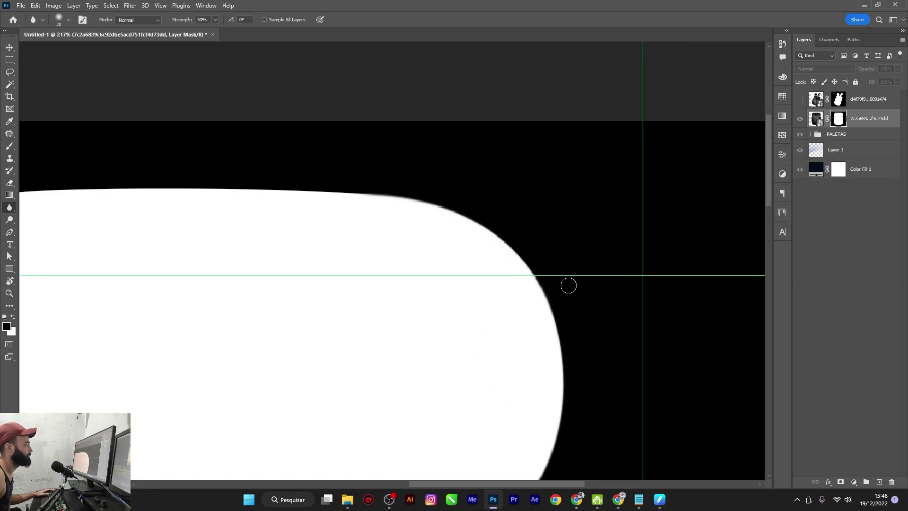
{"action": "mouse_move", "coordinate": [357, 226]}
{"action": "left_mouse_down"}
{"action": "mouse_move", "coordinate": [525, 274]}
{"action": "mouse_move", "coordinate": [506, 233]}
{"action": "mouse_move", "coordinate": [322, 218]}
{"action": "mouse_move", "coordinate": [552, 239]}
{"action": "mouse_move", "coordinate": [282, 225]}
{"action": "mouse_move", "coordinate": [124, 235]}
{"action": "mouse_move", "coordinate": [408, 205]}
{"action": "mouse_move", "coordinate": [339, 218]}
{"action": "mouse_move", "coordinate": [294, 249]}
{"action": "mouse_move", "coordinate": [290, 276]}
{"action": "mouse_move", "coordinate": [270, 294]}
{"action": "left_mouse_up"}
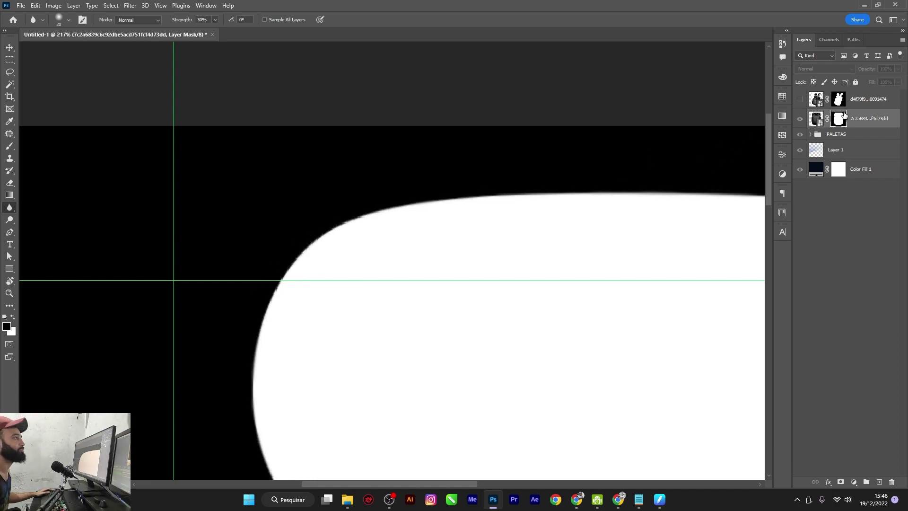
Leave mask view and zoom out to the full composite.
{"action": "left_click", "coordinate": [838, 119], "text": "alt"}
{"action": "scroll", "coordinate": [492, 171], "scroll_direction": "down", "scroll_amount": 5, "text": "alt"}
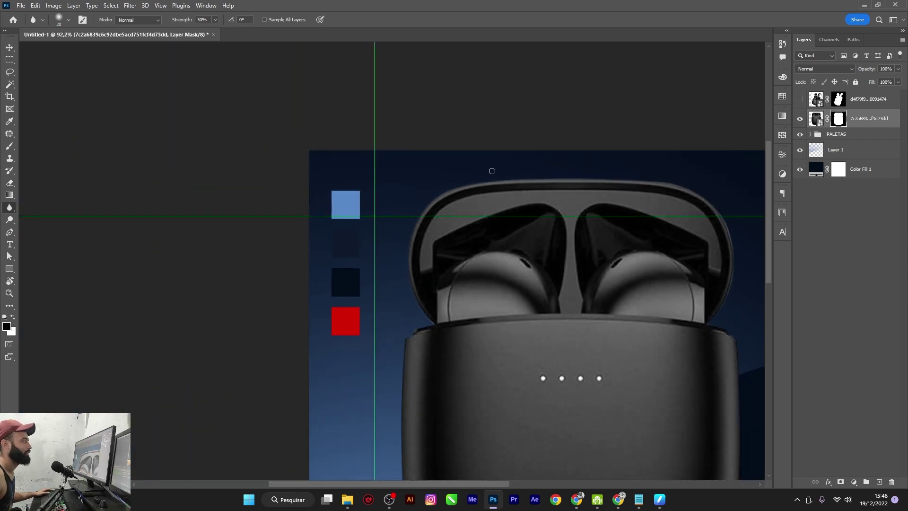
{"action": "key", "text": "v"}
{"action": "scroll", "coordinate": [507, 179], "scroll_direction": "down", "scroll_amount": 1, "text": "alt"}
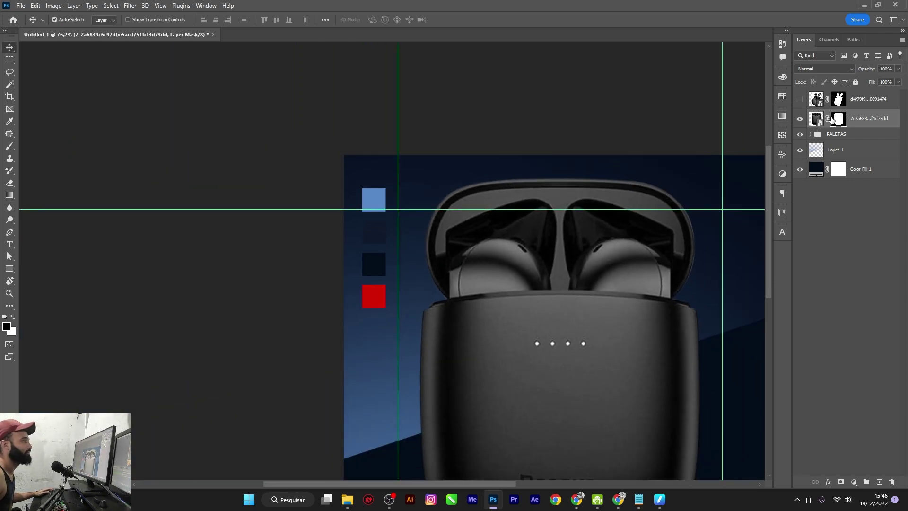
{"action": "scroll", "coordinate": [661, 309], "scroll_direction": "down", "scroll_amount": 2}
{"action": "scroll", "coordinate": [661, 308], "scroll_direction": "right", "scroll_amount": 1}
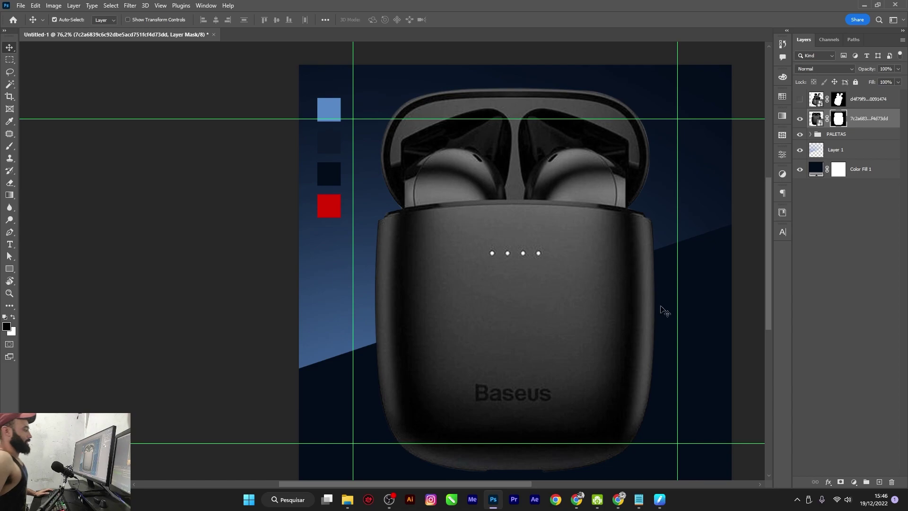
Convert the closed earbud case layer to a smart object.
{"action": "left_click", "coordinate": [848, 273]}
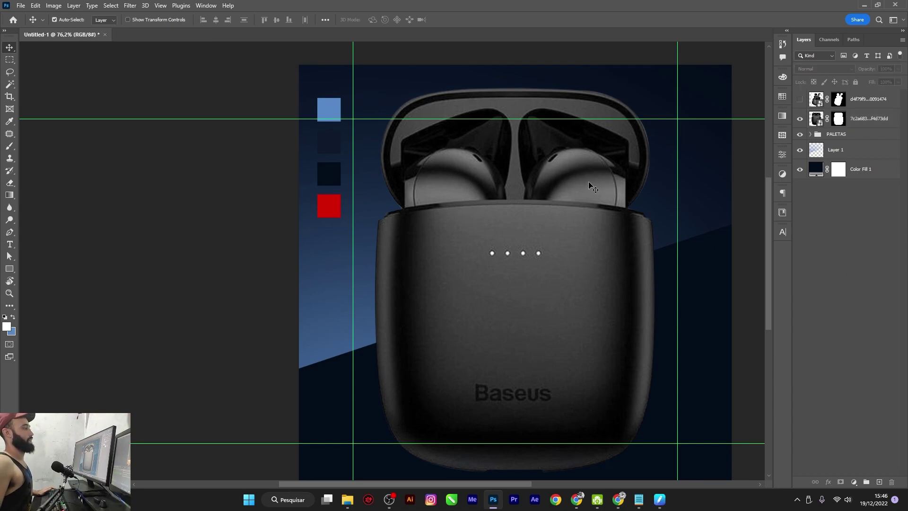
{"action": "left_click", "coordinate": [868, 108]}
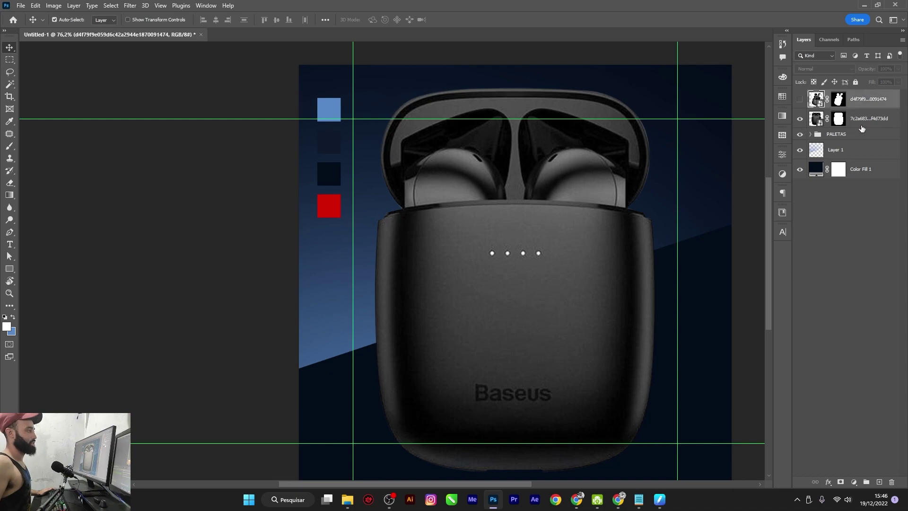
{"action": "left_click", "coordinate": [860, 118]}
{"action": "right_click", "coordinate": [865, 120]}
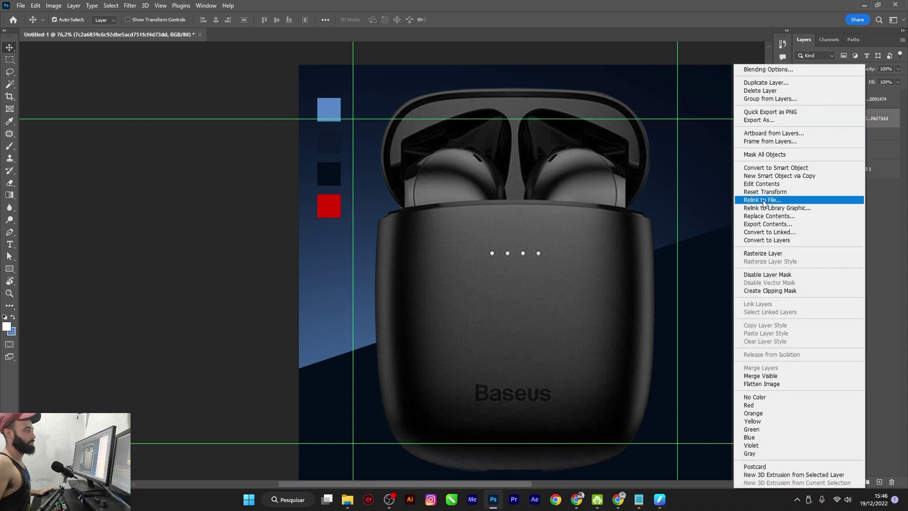
{"action": "left_click", "coordinate": [768, 168]}
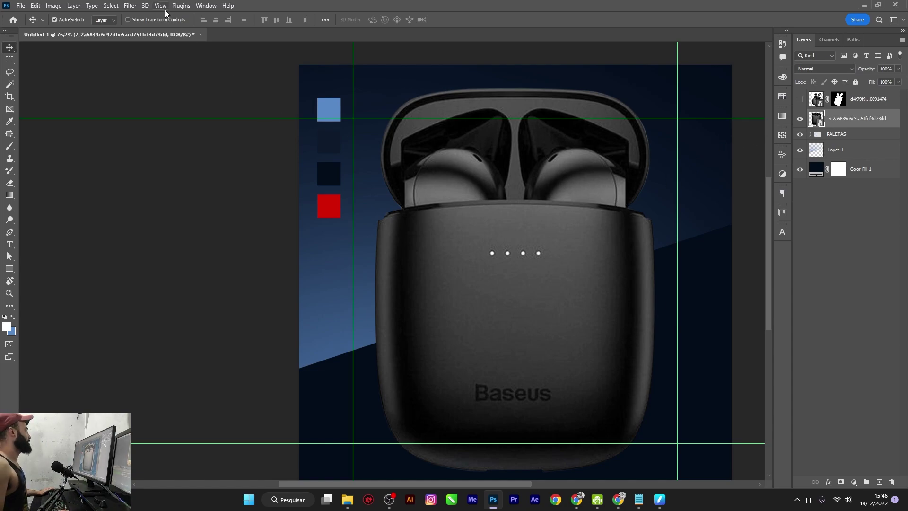
{"action": "left_click", "coordinate": [130, 6]}
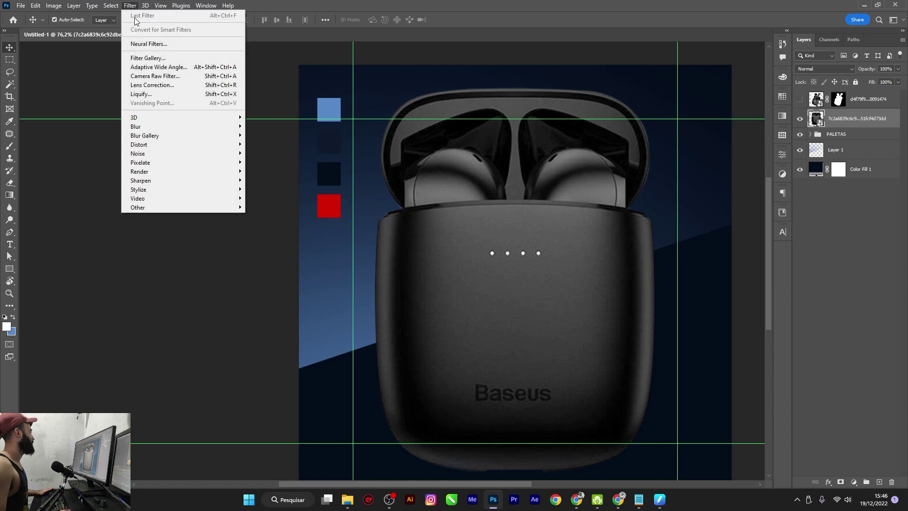
In Camera Raw, set Temperature -4, Tint +7 and Exposure +0.10, and lift the highlights.
{"action": "left_click", "coordinate": [161, 76]}
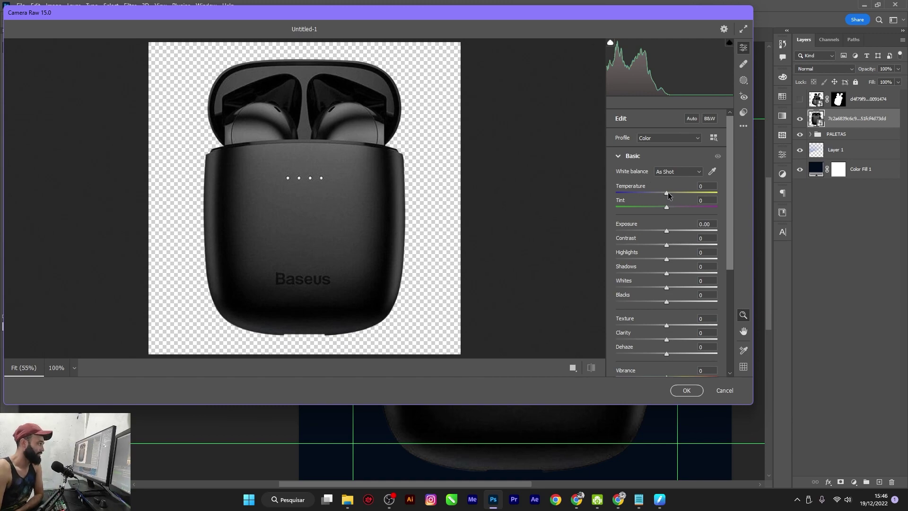
{"action": "left_click_drag", "start_coordinate": [668, 192], "coordinate": [669, 207]}
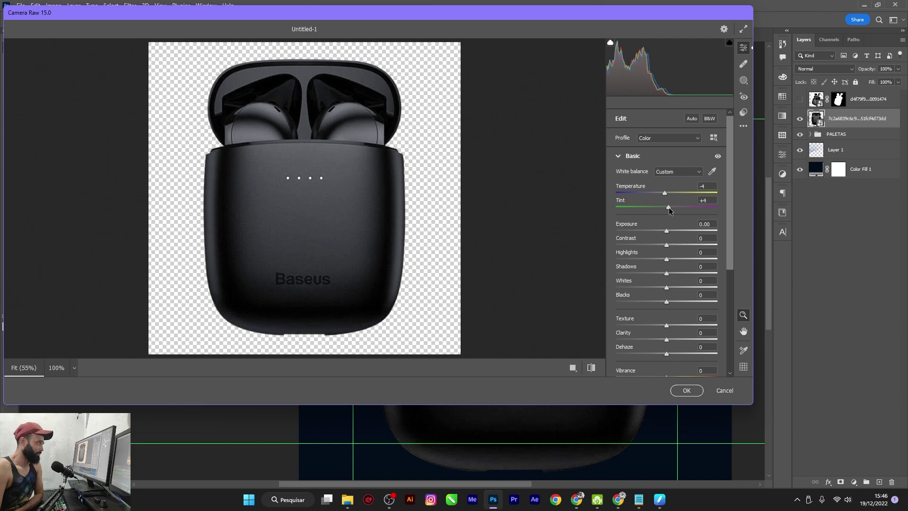
{"action": "left_click_drag", "start_coordinate": [670, 211], "coordinate": [672, 212]}
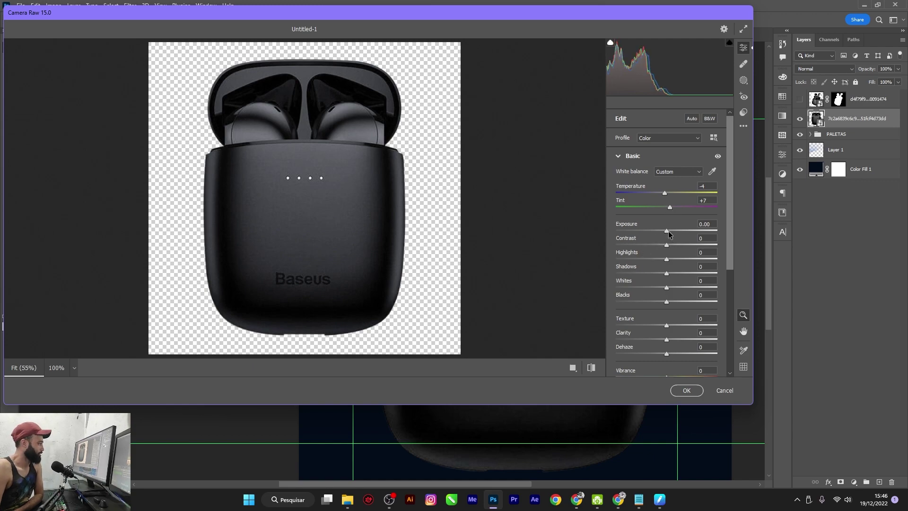
{"action": "left_click_drag", "start_coordinate": [669, 231], "coordinate": [669, 230]}
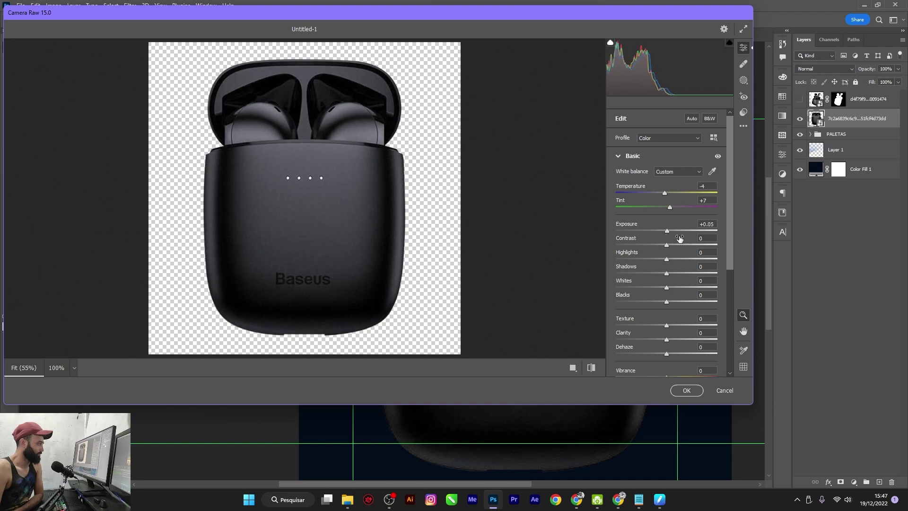
{"action": "left_click_drag", "start_coordinate": [668, 230], "coordinate": [669, 245]}
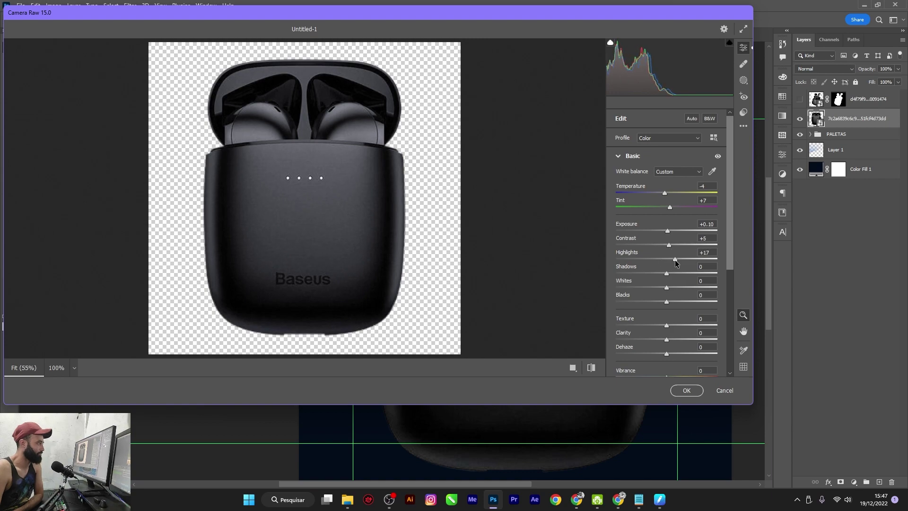
{"action": "mouse_move", "coordinate": [672, 263]}
{"action": "left_mouse_down"}
{"action": "mouse_move", "coordinate": [668, 274]}
{"action": "mouse_move", "coordinate": [677, 277]}
{"action": "left_mouse_up"}
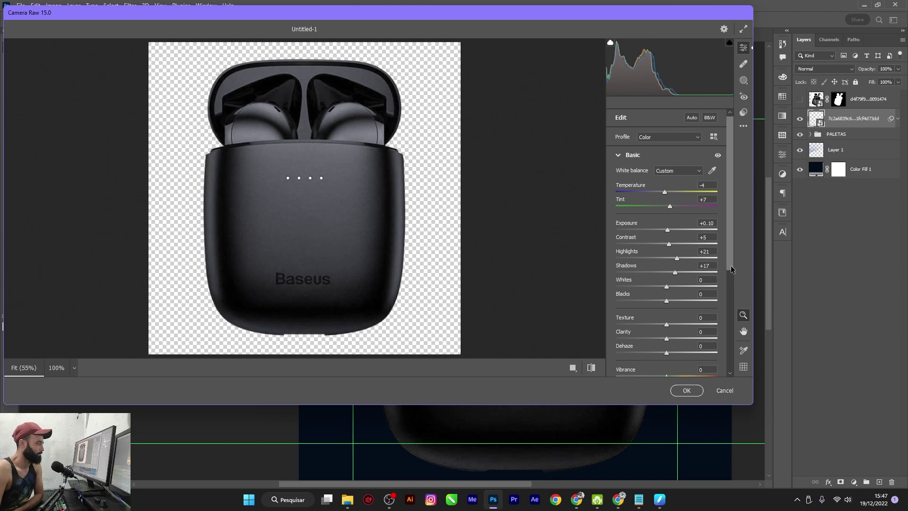
Adjust Blacks, Texture, Clarity and Dehaze, add sharpening and colour noise reduction, then apply.
{"action": "scroll", "coordinate": [730, 274], "scroll_direction": "down", "scroll_amount": 2}
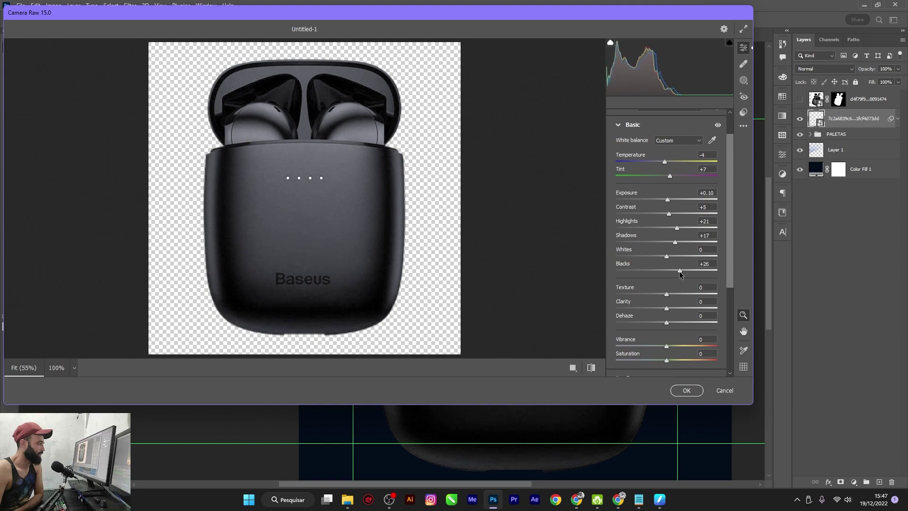
{"action": "left_click_drag", "start_coordinate": [665, 273], "coordinate": [665, 273]}
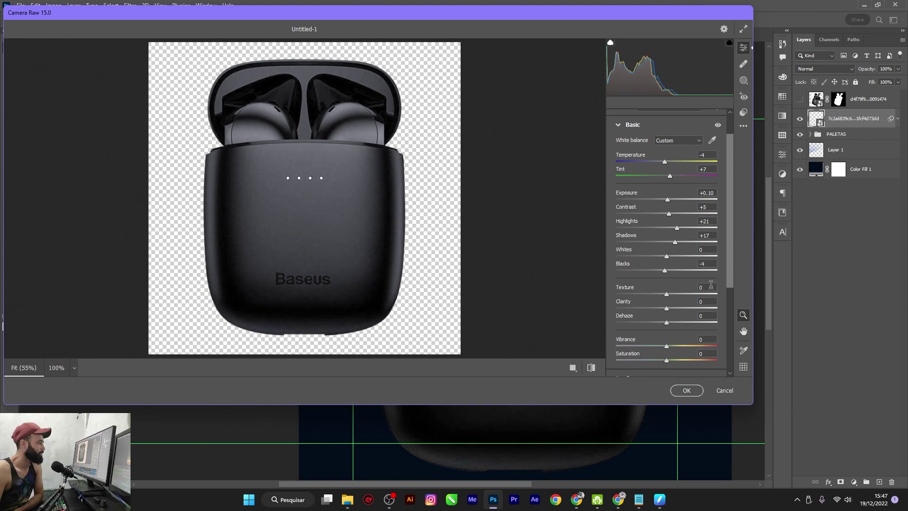
{"action": "mouse_move", "coordinate": [666, 294]}
{"action": "left_mouse_down"}
{"action": "mouse_move", "coordinate": [679, 295]}
{"action": "mouse_move", "coordinate": [672, 309]}
{"action": "left_mouse_up"}
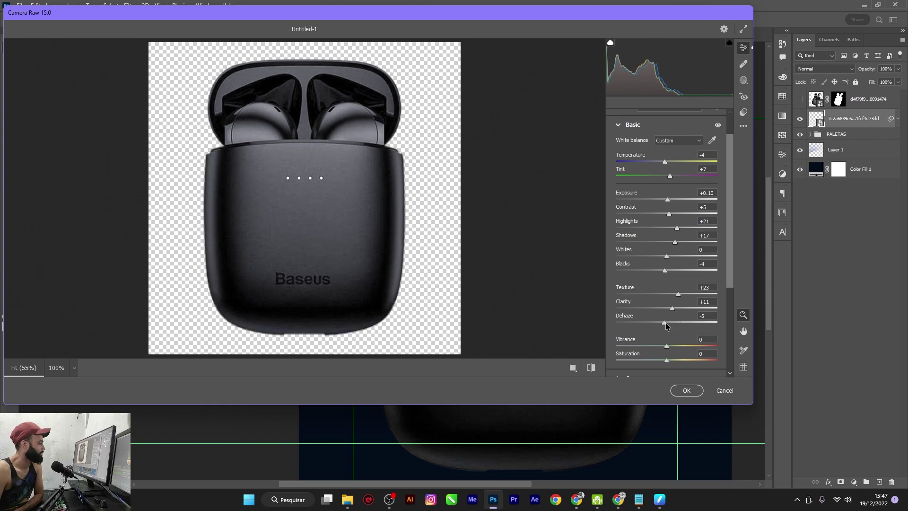
{"action": "mouse_move", "coordinate": [666, 323]}
{"action": "left_mouse_down"}
{"action": "mouse_move", "coordinate": [676, 323]}
{"action": "mouse_move", "coordinate": [677, 296]}
{"action": "left_mouse_up"}
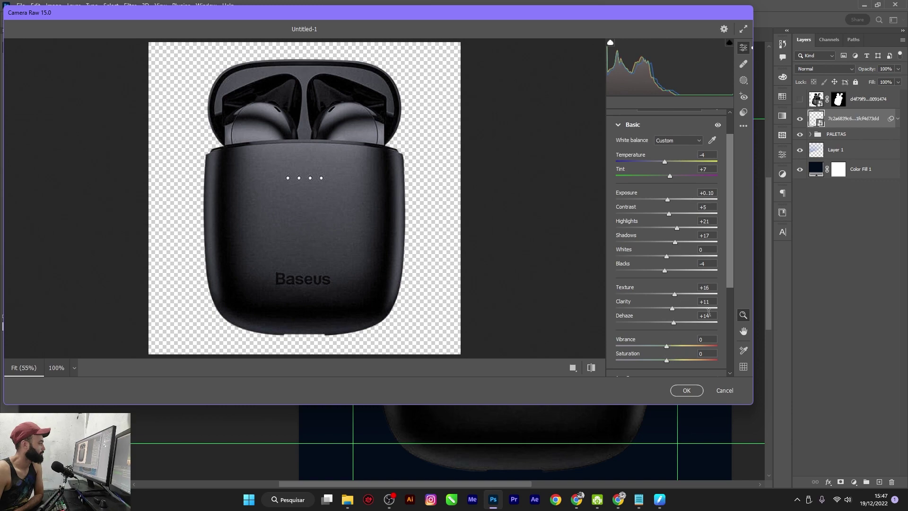
{"action": "left_click_drag", "start_coordinate": [734, 274], "coordinate": [725, 322]}
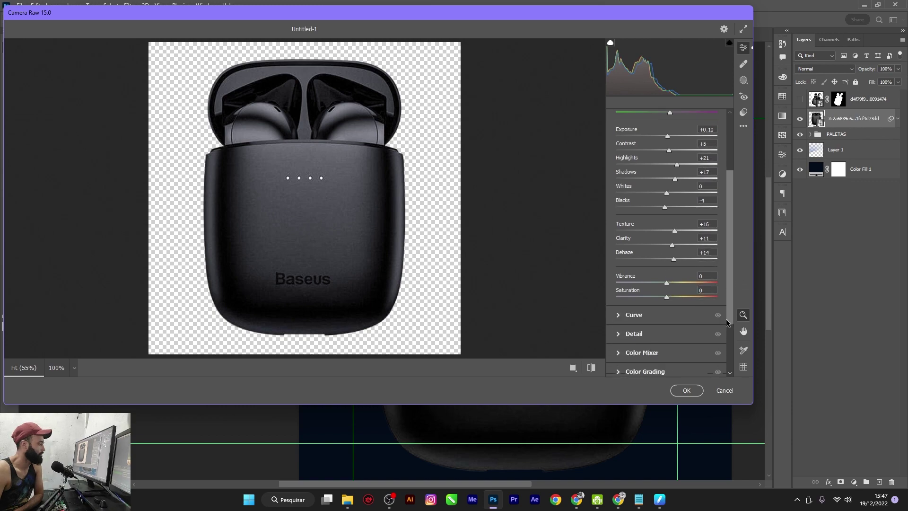
{"action": "left_click", "coordinate": [619, 320]}
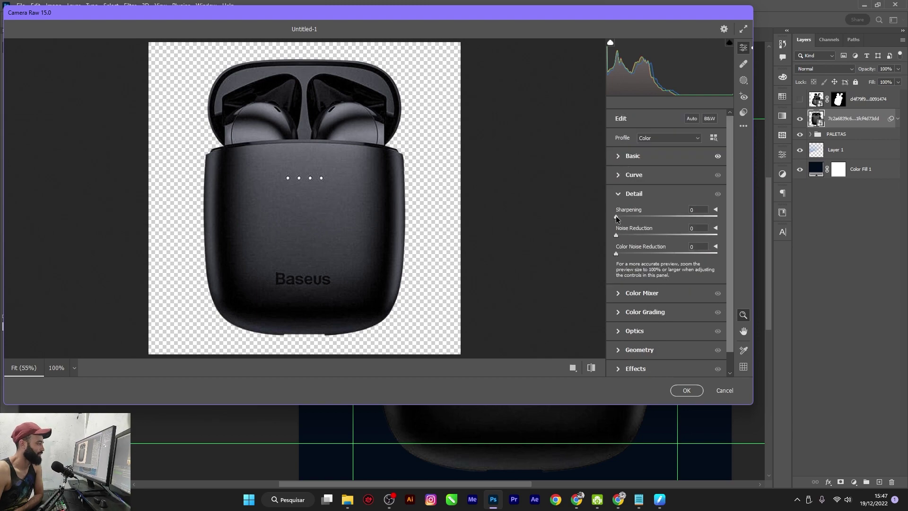
{"action": "left_click_drag", "start_coordinate": [618, 218], "coordinate": [647, 218]}
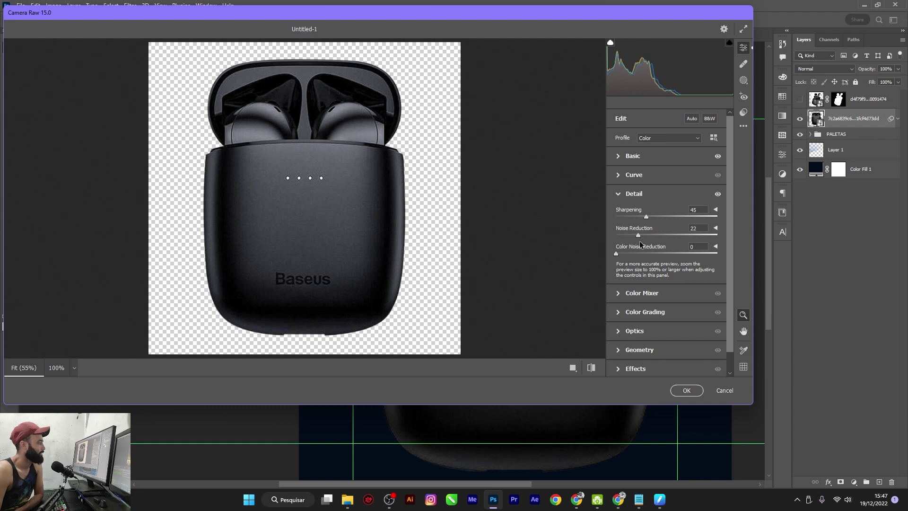
{"action": "left_click_drag", "start_coordinate": [620, 252], "coordinate": [635, 254]}
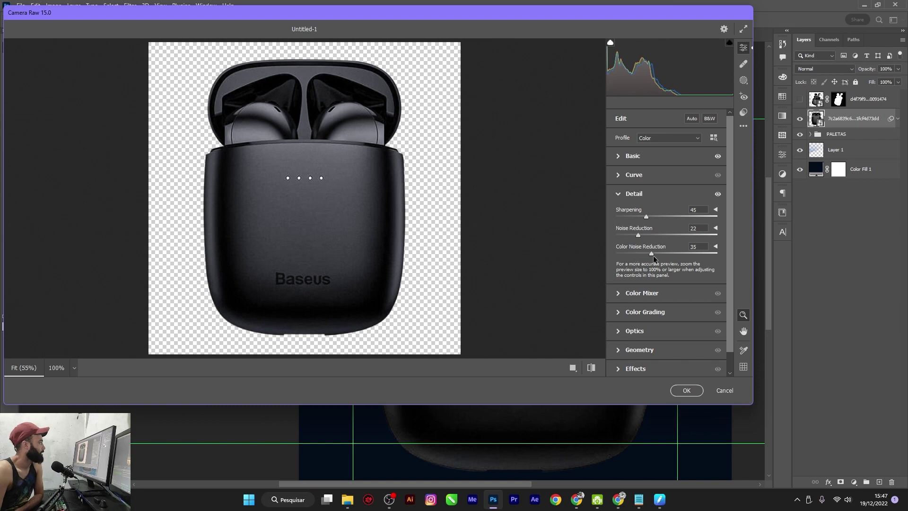
{"action": "left_click", "coordinate": [681, 391]}
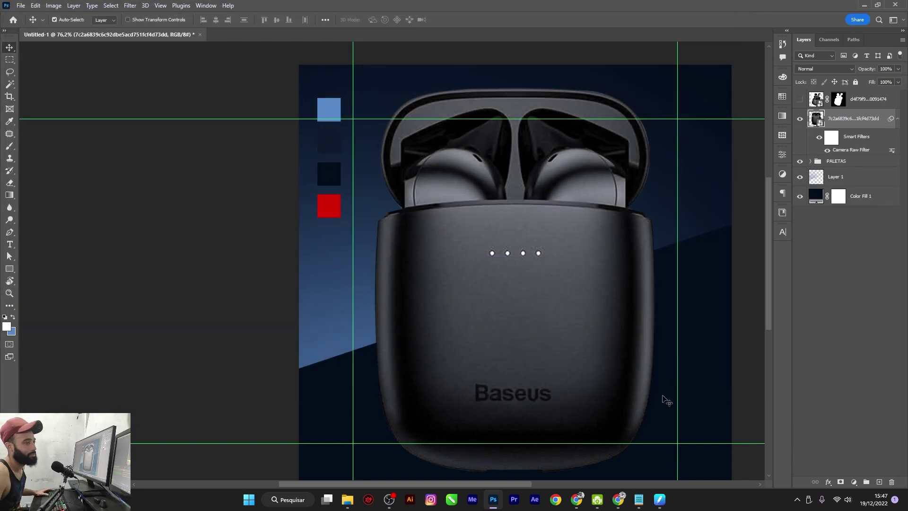
Check the layers, showing the open-earbuds layer and hiding the closed-case layer.
{"action": "scroll", "coordinate": [622, 347], "scroll_direction": "down", "scroll_amount": 1}
{"action": "scroll", "coordinate": [621, 345], "scroll_direction": "down", "scroll_amount": 1}
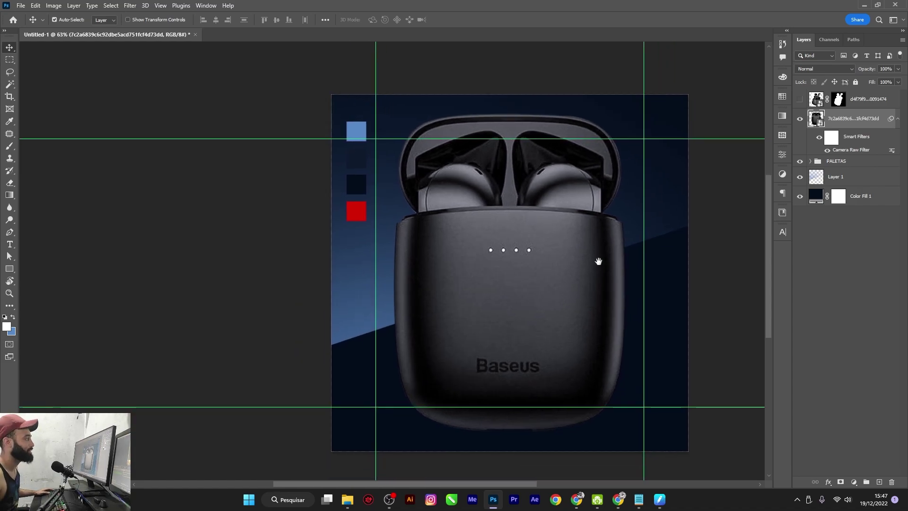
{"action": "left_click", "coordinate": [856, 104]}
{"action": "right_click", "coordinate": [868, 103]}
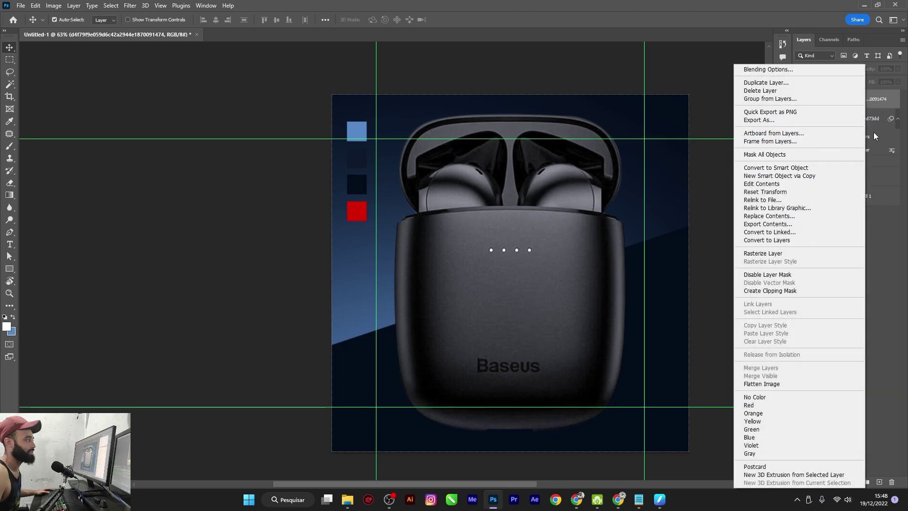
{"action": "left_click", "coordinate": [897, 251]}
{"action": "left_click", "coordinate": [800, 100]}
{"action": "left_click", "coordinate": [800, 119]}
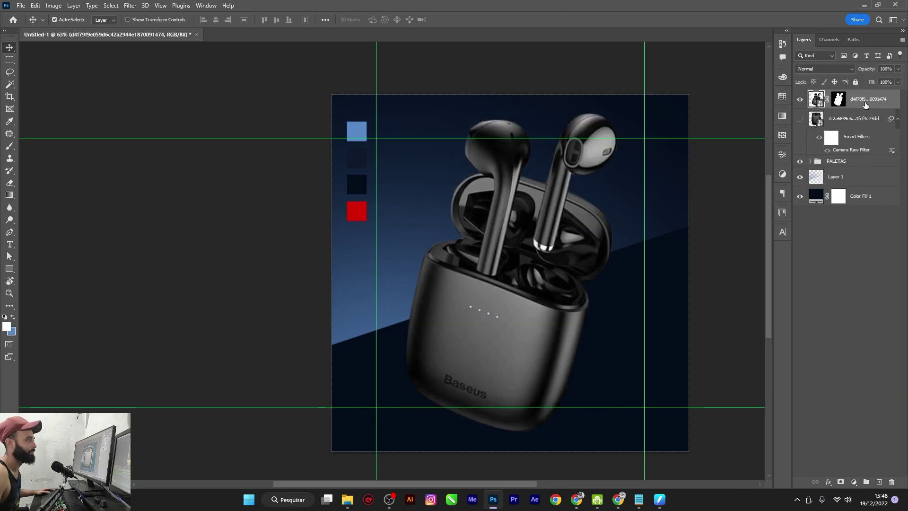
{"action": "right_click", "coordinate": [847, 105]}
{"action": "left_click", "coordinate": [808, 168]}
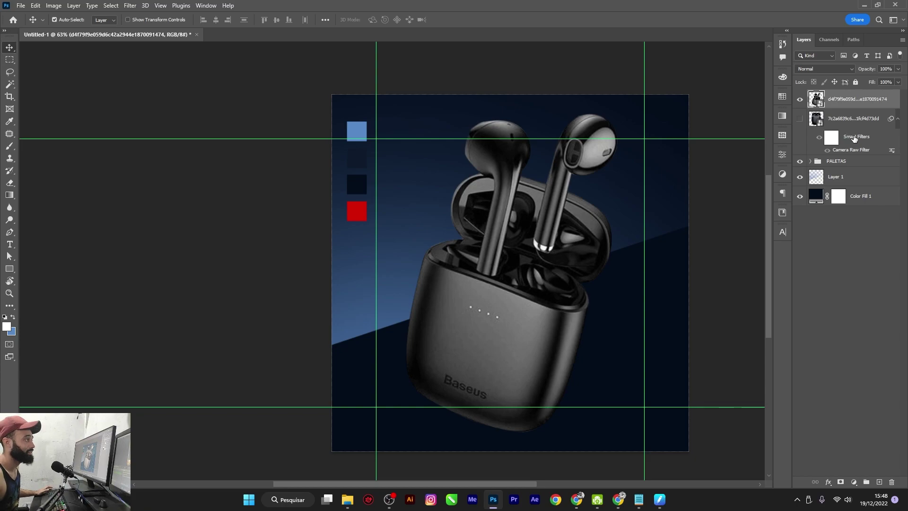
{"action": "left_click", "coordinate": [841, 122]}
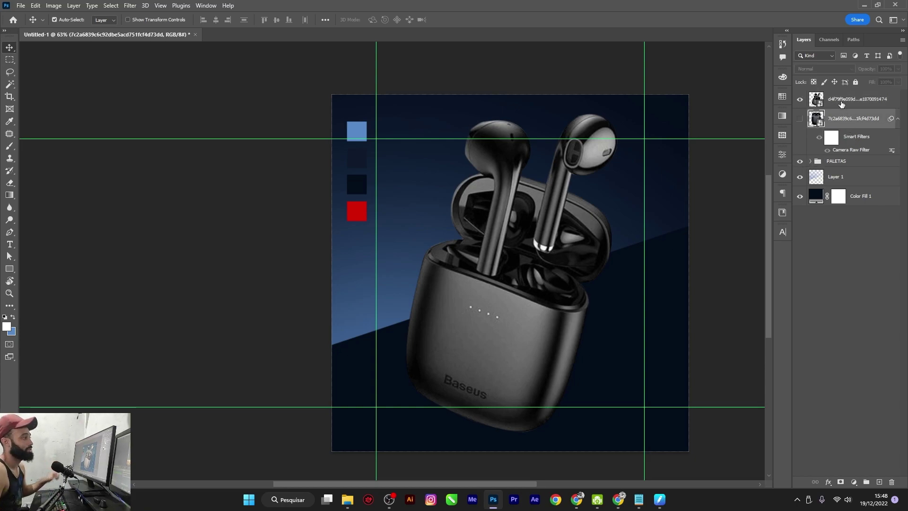
{"action": "left_click", "coordinate": [837, 106]}
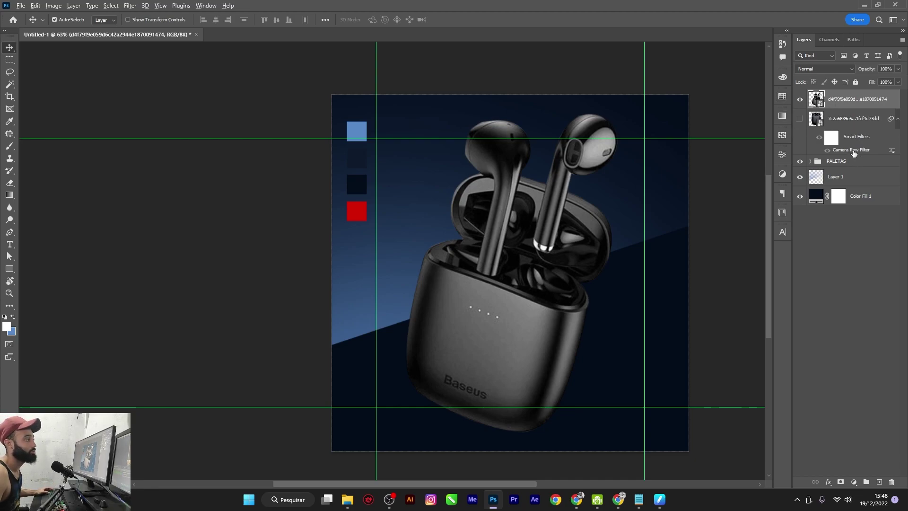
Copy the Camera Raw filter to the open-earbuds layer and make the second earbuds image visible.
{"action": "left_click_drag", "start_coordinate": [854, 153], "coordinate": [856, 131]}
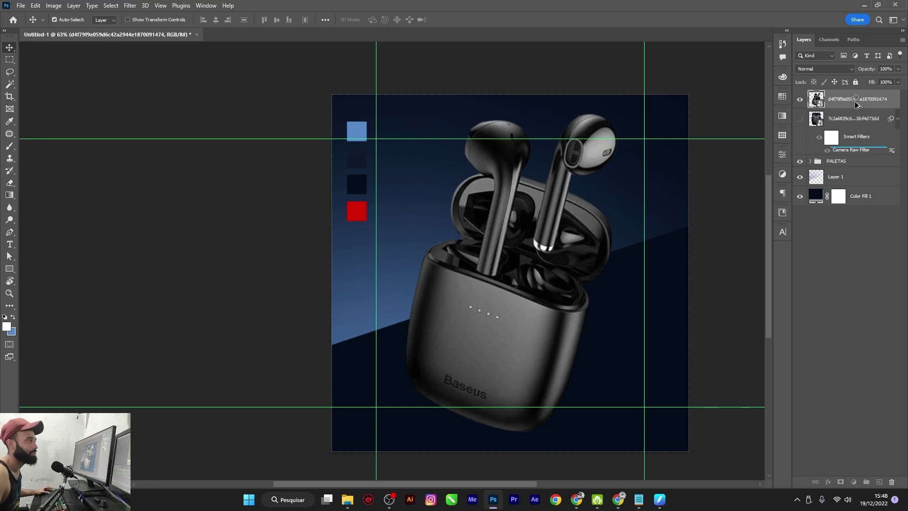
{"action": "left_click", "coordinate": [806, 266]}
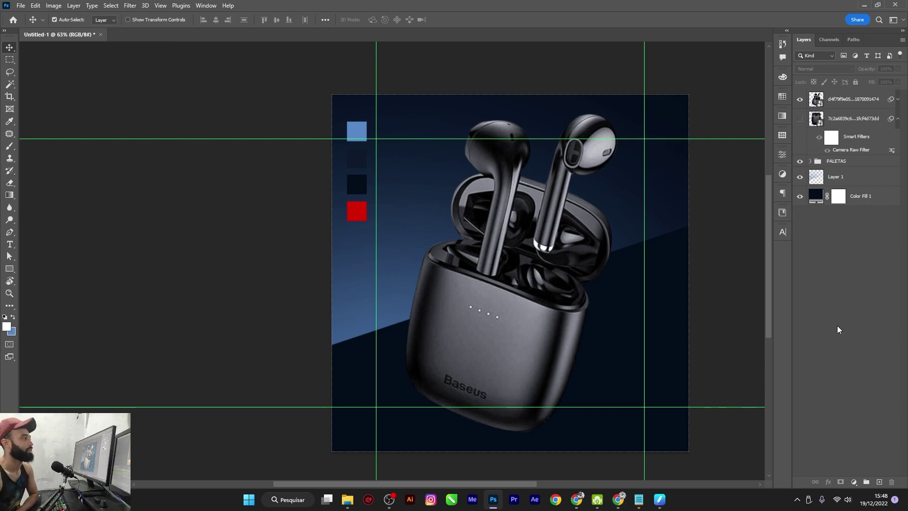
{"action": "left_click", "coordinate": [834, 105]}
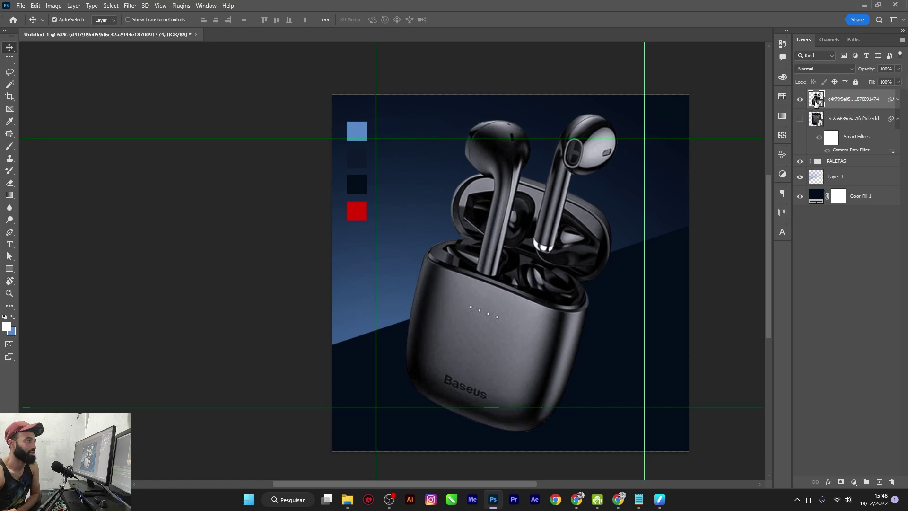
{"action": "left_click", "coordinate": [859, 124]}
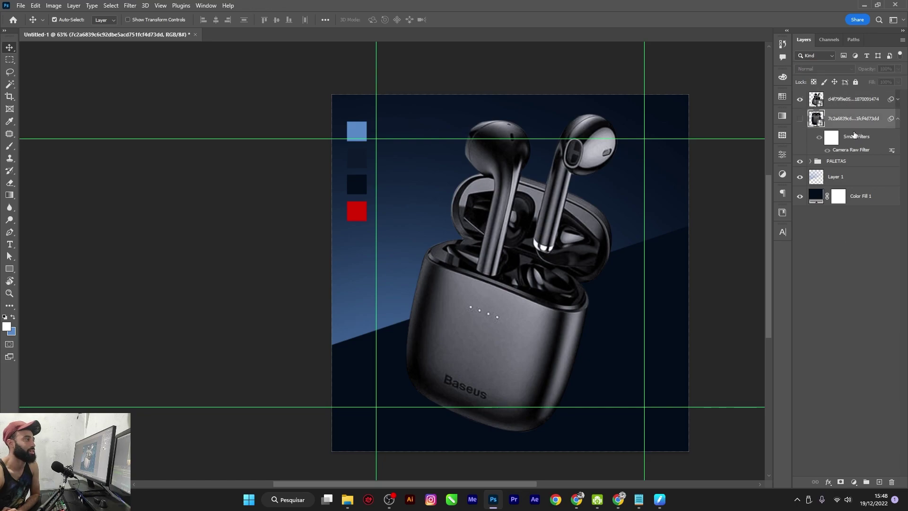
{"action": "left_click", "coordinate": [808, 137]}
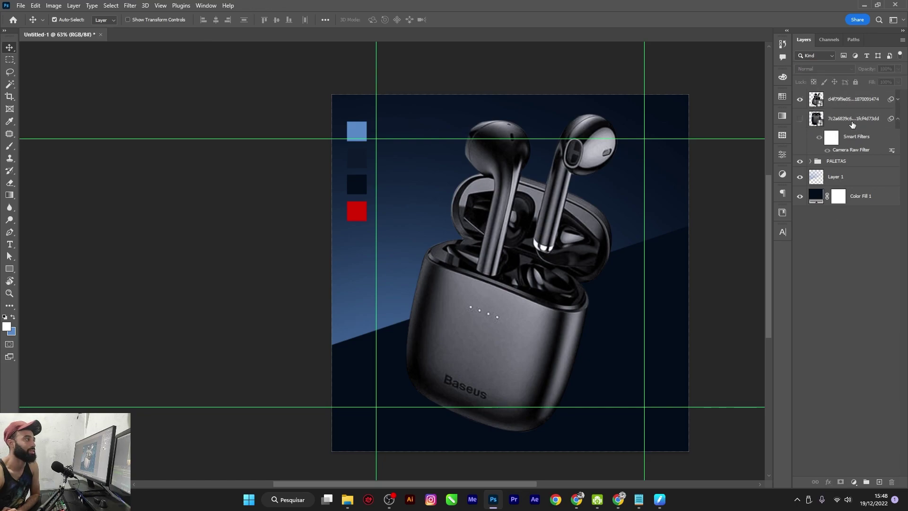
{"action": "left_click", "coordinate": [853, 124]}
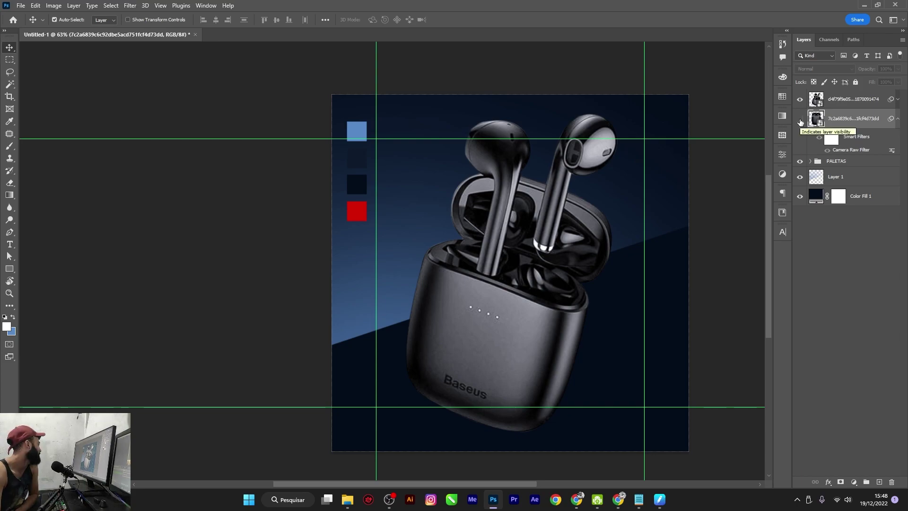
{"action": "left_click", "coordinate": [827, 167]}
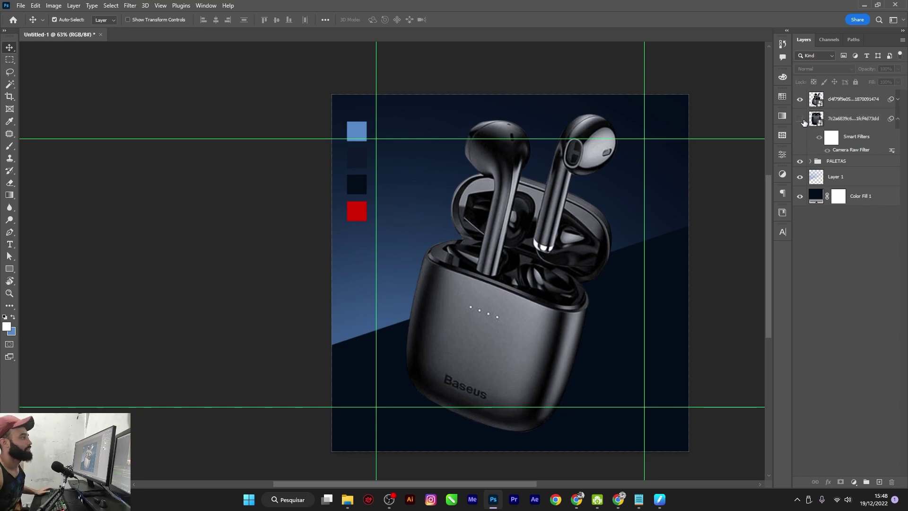
{"action": "left_click", "coordinate": [800, 119]}
Shrink both earbud images together to under half their size.
{"action": "left_click", "coordinate": [833, 107]}
{"action": "key", "text": "ctrl+t"}
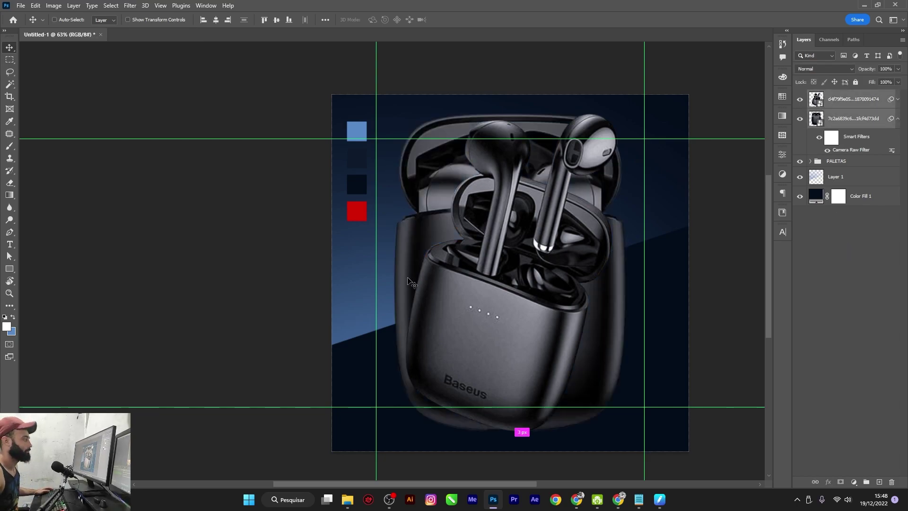
{"action": "left_click", "coordinate": [469, 192]}
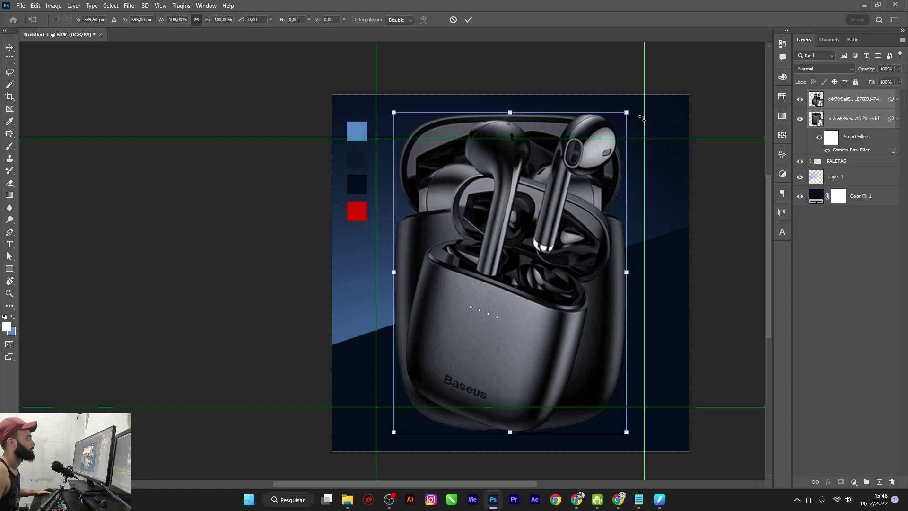
{"action": "left_click_drag", "start_coordinate": [631, 110], "coordinate": [554, 179]}
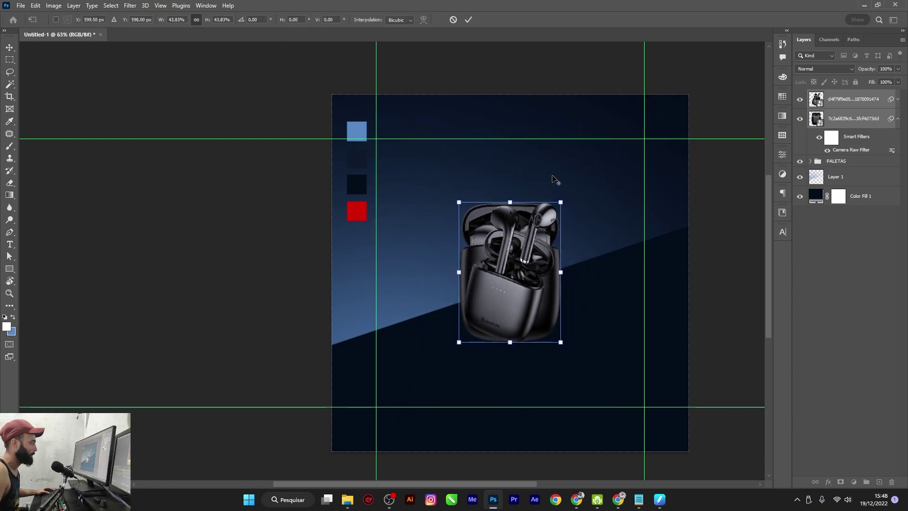
{"action": "left_click", "coordinate": [468, 20]}
{"action": "scroll", "coordinate": [615, 220], "scroll_direction": "up", "scroll_amount": 2}
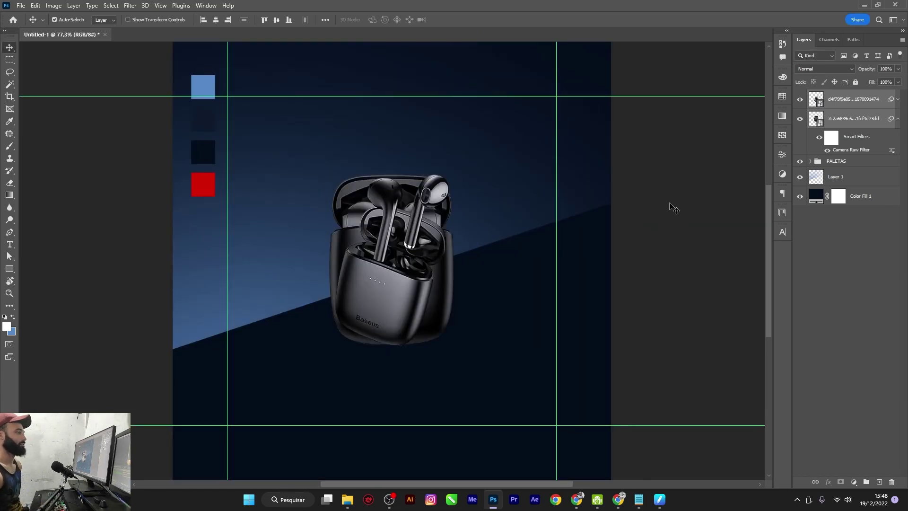
Enlarge both earbud images slightly with a second transform.
{"action": "key", "text": "ctrl+t"}
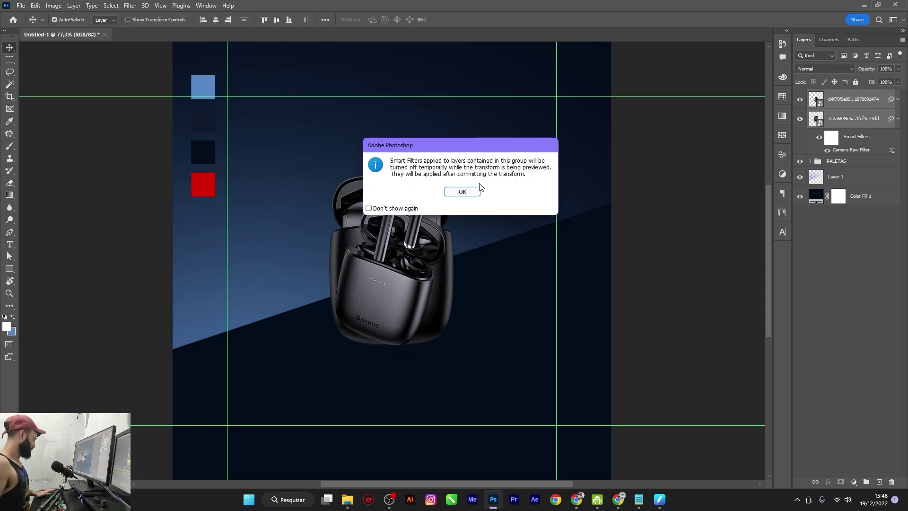
{"action": "left_click", "coordinate": [471, 191]}
{"action": "left_click_drag", "start_coordinate": [455, 174], "coordinate": [468, 162]}
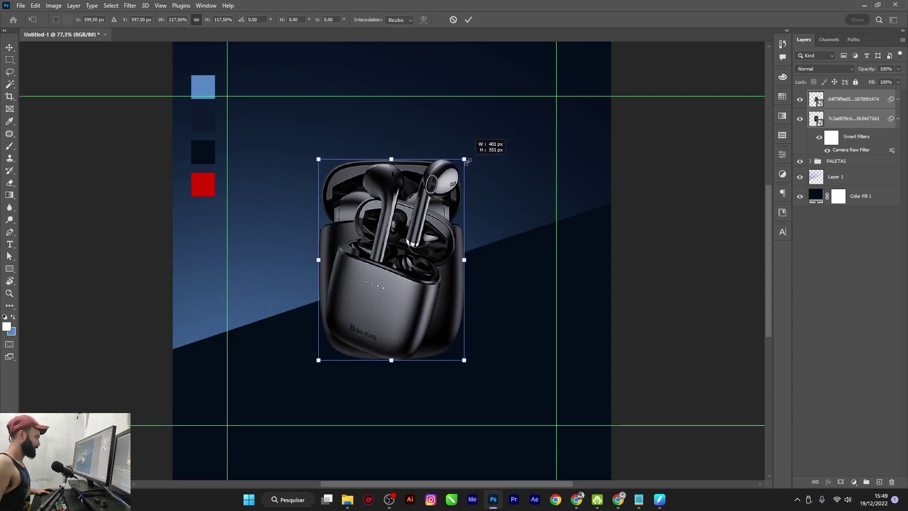
{"action": "left_click", "coordinate": [469, 21]}
Move the open earbud case to the right and the closed case to the left.
{"action": "left_click_drag", "start_coordinate": [480, 186], "coordinate": [554, 175]}
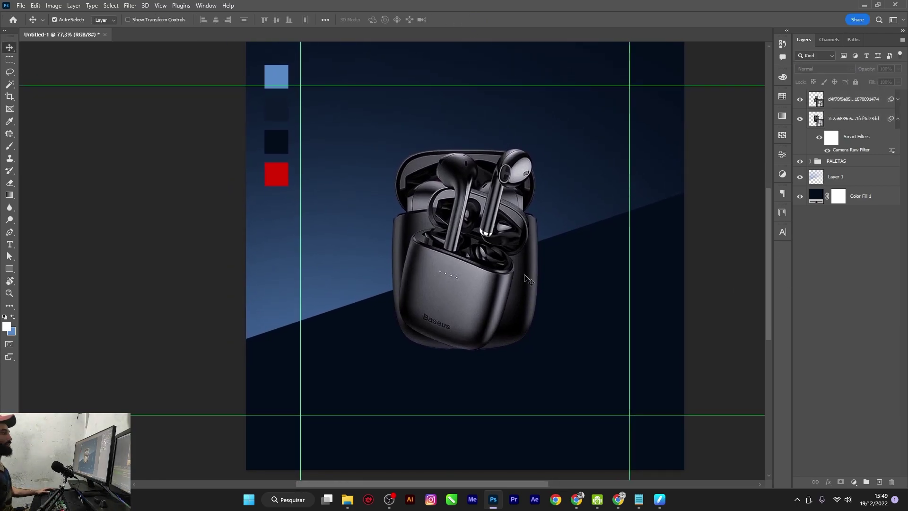
{"action": "left_click_drag", "start_coordinate": [464, 293], "coordinate": [543, 297]}
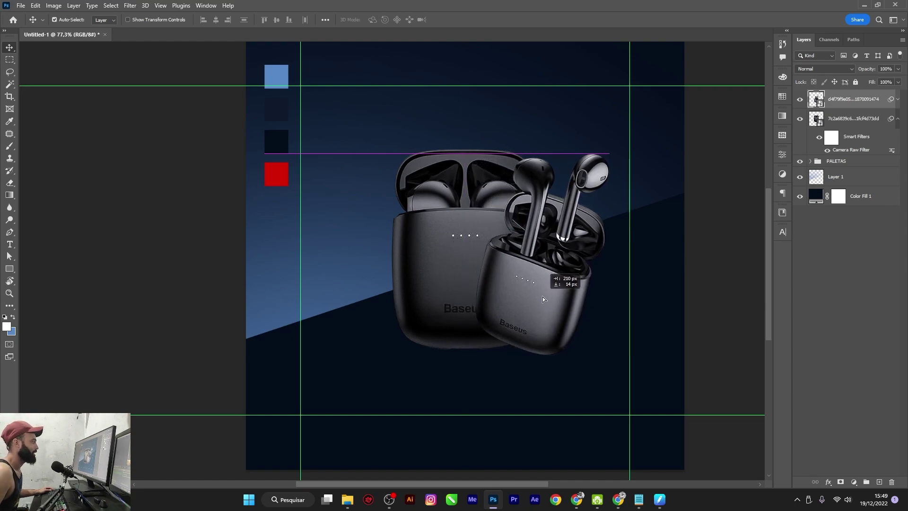
{"action": "left_click", "coordinate": [859, 269]}
{"action": "left_click_drag", "start_coordinate": [465, 280], "coordinate": [425, 280]}
Scale the closed case to about 40% and place it beside the open case, then nudge the open case.
{"action": "key", "text": "ctrl+t"}
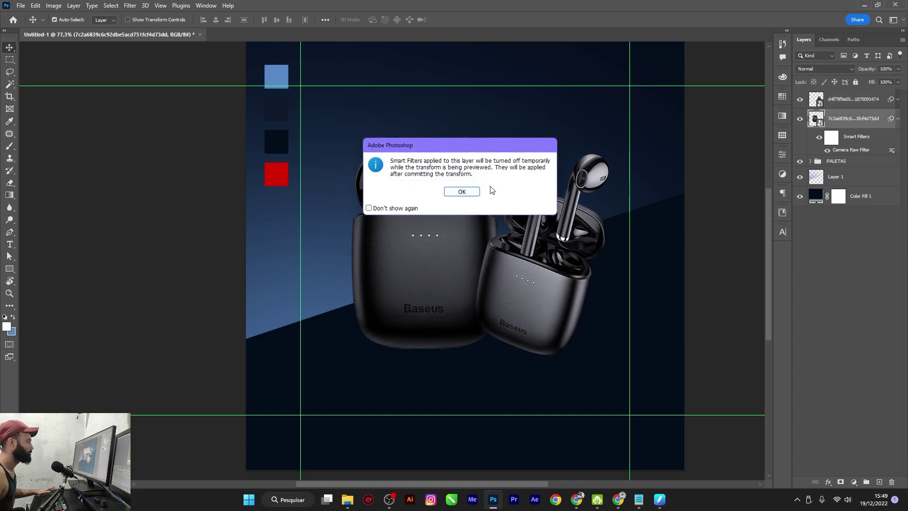
{"action": "left_click", "coordinate": [463, 191]}
{"action": "left_click_drag", "start_coordinate": [498, 148], "coordinate": [471, 189]}
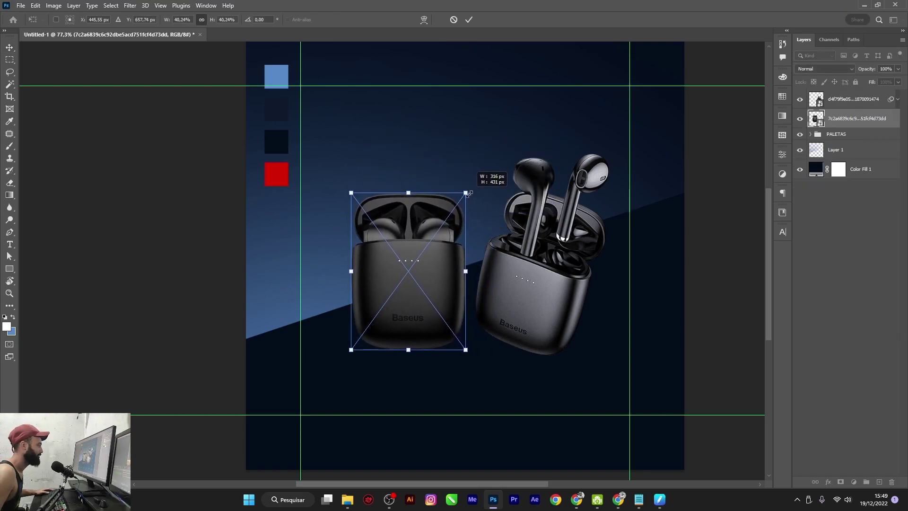
{"action": "mouse_move", "coordinate": [437, 255]}
{"action": "left_mouse_down"}
{"action": "mouse_move", "coordinate": [569, 254]}
{"action": "mouse_move", "coordinate": [470, 249]}
{"action": "mouse_move", "coordinate": [452, 235]}
{"action": "mouse_move", "coordinate": [451, 248]}
{"action": "mouse_move", "coordinate": [453, 212]}
{"action": "mouse_move", "coordinate": [453, 255]}
{"action": "mouse_move", "coordinate": [455, 211]}
{"action": "mouse_move", "coordinate": [450, 266]}
{"action": "left_mouse_up"}
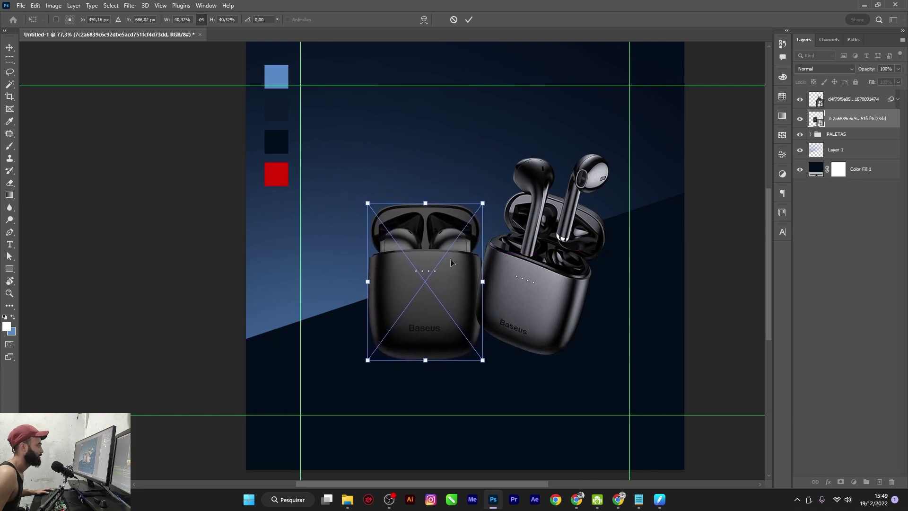
{"action": "left_click", "coordinate": [468, 20]}
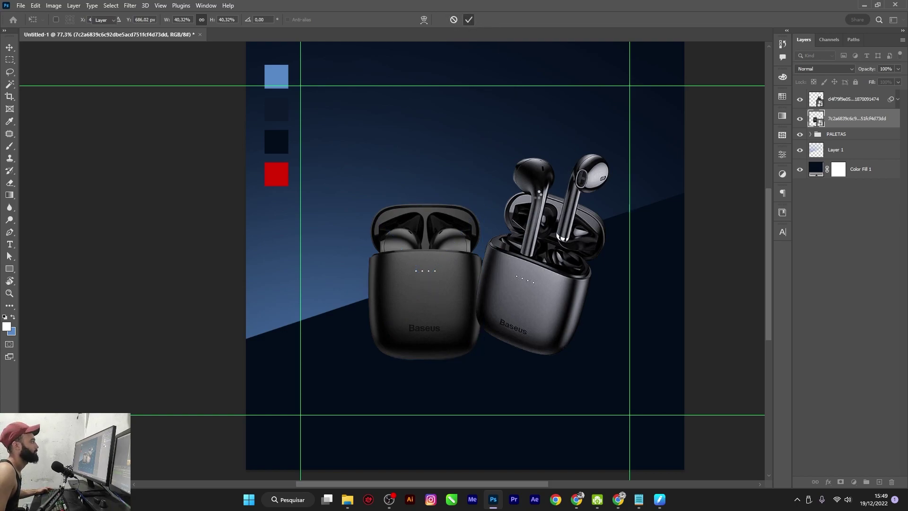
{"action": "left_click_drag", "start_coordinate": [538, 303], "coordinate": [549, 294]}
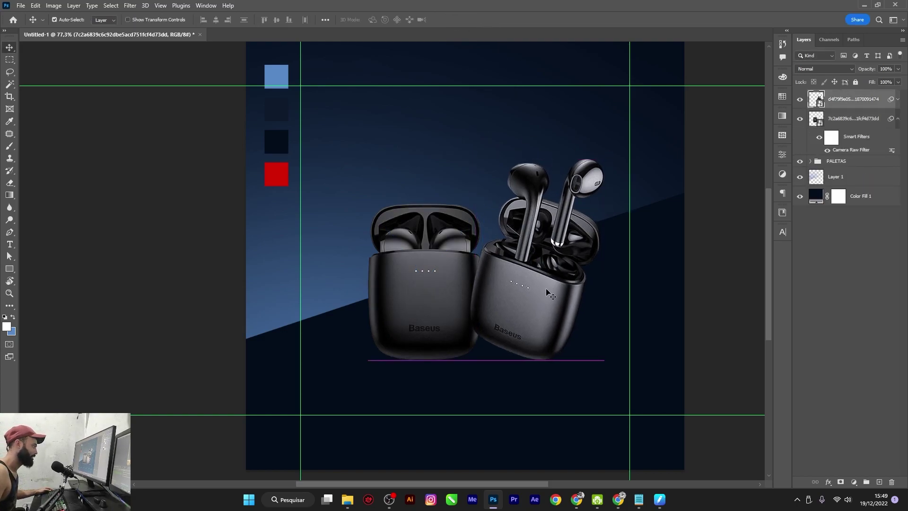
Swap the open case layer's stacking order and nudge the right earbud case into place.
{"action": "left_click_drag", "start_coordinate": [837, 101], "coordinate": [812, 163]}
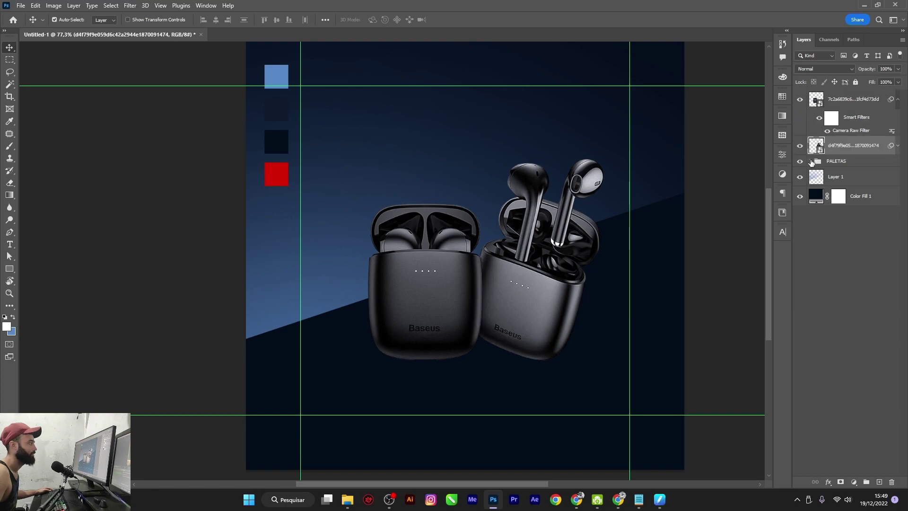
{"action": "mouse_move", "coordinate": [548, 286]}
{"action": "left_mouse_down"}
{"action": "mouse_move", "coordinate": [566, 283]}
{"action": "mouse_move", "coordinate": [554, 287]}
{"action": "left_mouse_up"}
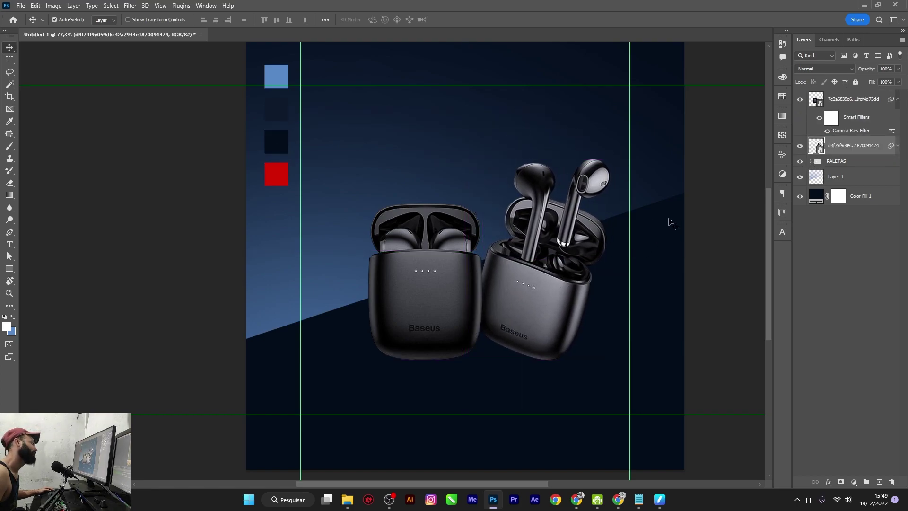
{"action": "left_click_drag", "start_coordinate": [847, 146], "coordinate": [847, 95]}
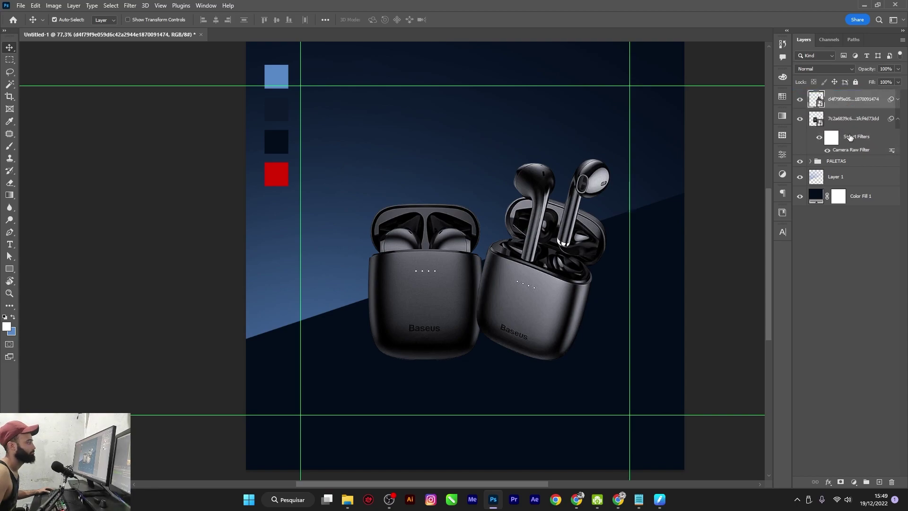
{"action": "left_click_drag", "start_coordinate": [523, 293], "coordinate": [530, 290]}
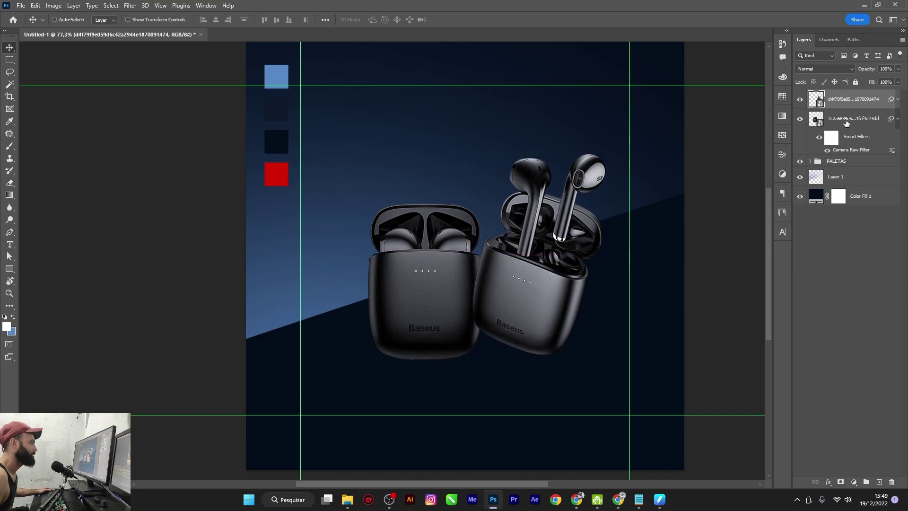
Move both earbud cases together slightly up and left, then reselect both layers.
{"action": "left_click", "coordinate": [562, 251], "text": "shift"}
{"action": "left_click_drag", "start_coordinate": [451, 311], "coordinate": [429, 308]}
{"action": "left_click_drag", "start_coordinate": [502, 301], "coordinate": [503, 288]}
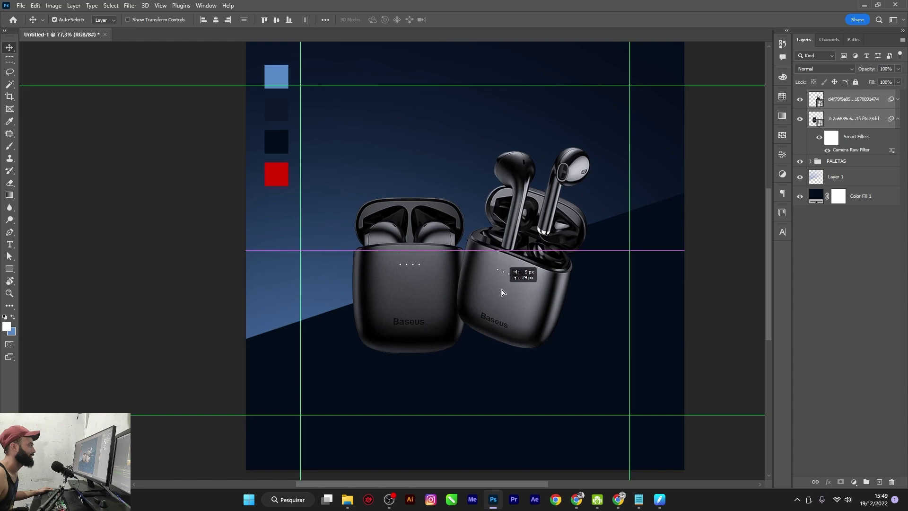
{"action": "left_click_drag", "start_coordinate": [503, 289], "coordinate": [502, 291]}
{"action": "left_click", "coordinate": [847, 282]}
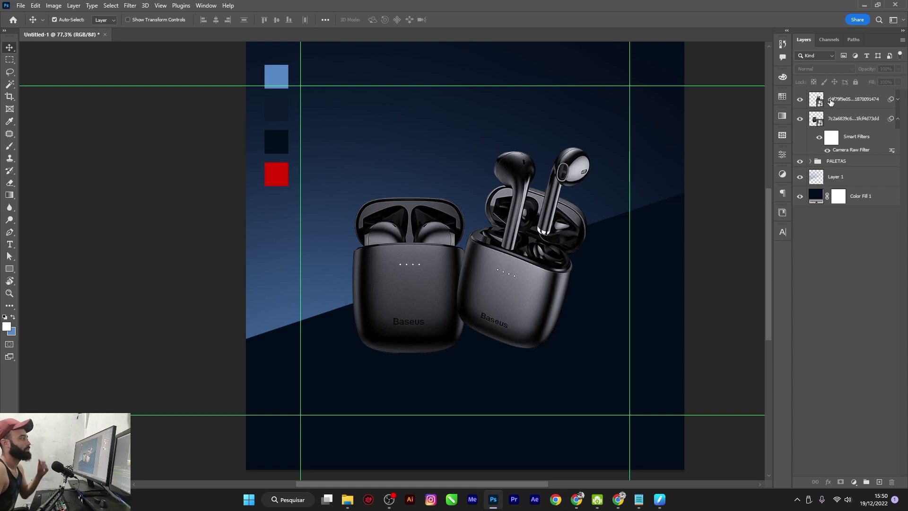
{"action": "left_click", "coordinate": [844, 104]}
Group the two earbud layers and name the group 'fone'.
{"action": "key", "text": "ctrl+g"}
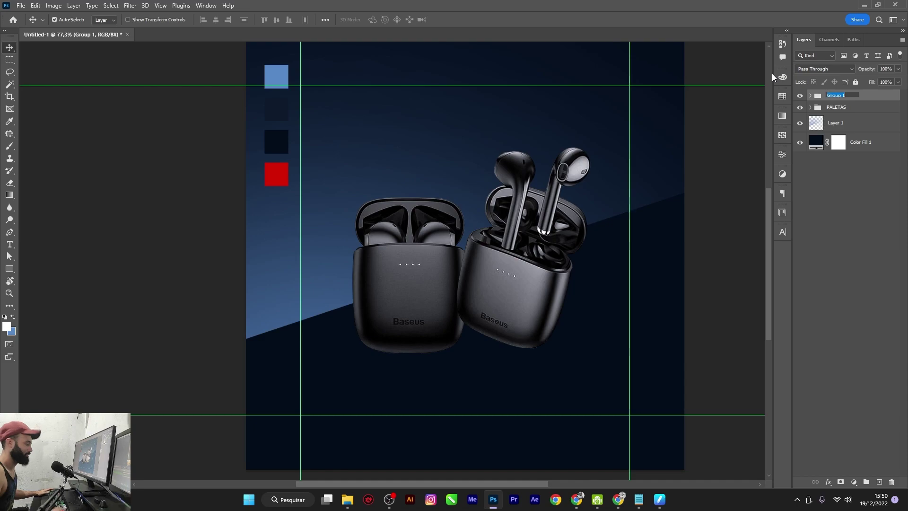
{"action": "type", "text": "fone"}
{"action": "key", "text": "Return"}
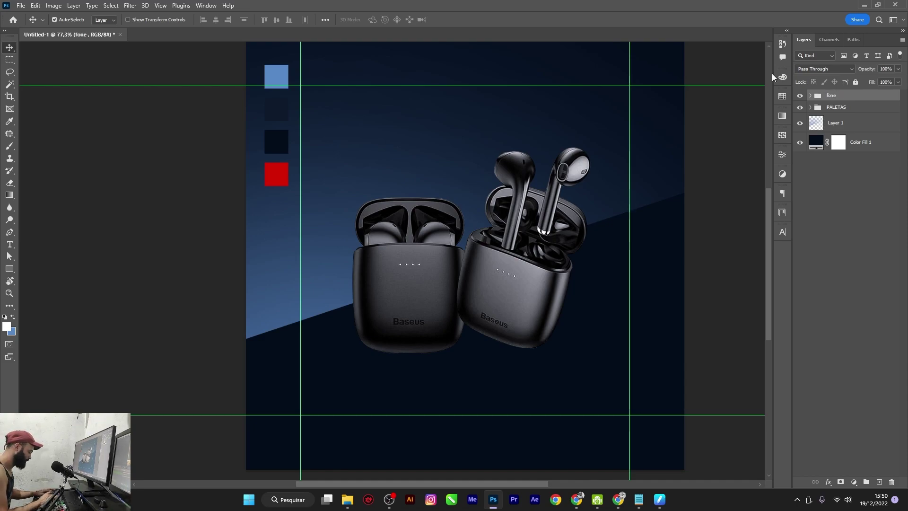
Group Layer 1 and Color Fill 1 as 'bg', then add a new empty layer above fone.
{"action": "left_click", "coordinate": [842, 125]}
{"action": "left_click", "coordinate": [857, 143], "text": "shift"}
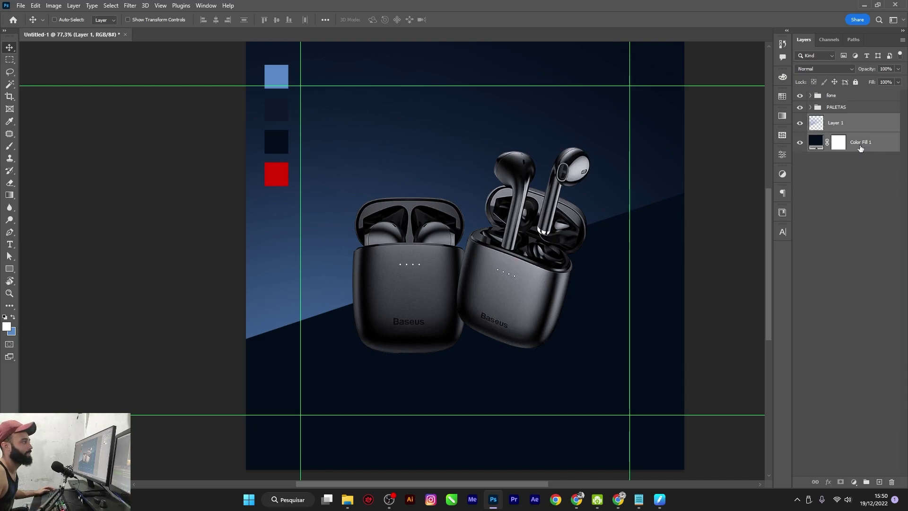
{"action": "key", "text": "ctrl+g"}
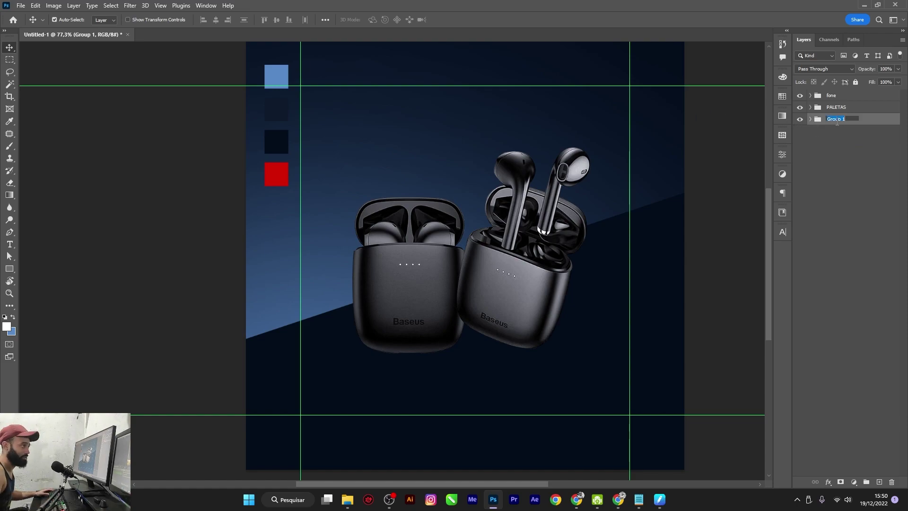
{"action": "type", "text": "bg"}
{"action": "key", "text": "Return"}
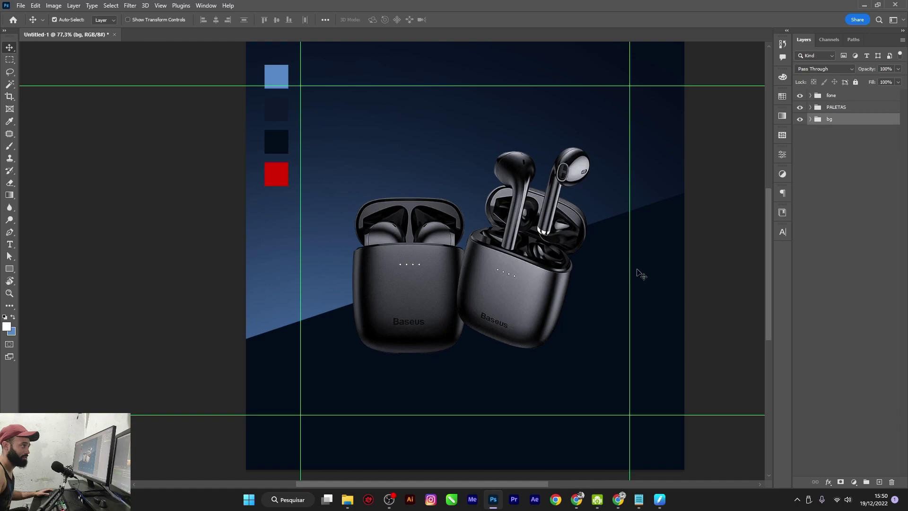
{"action": "left_click", "coordinate": [831, 204]}
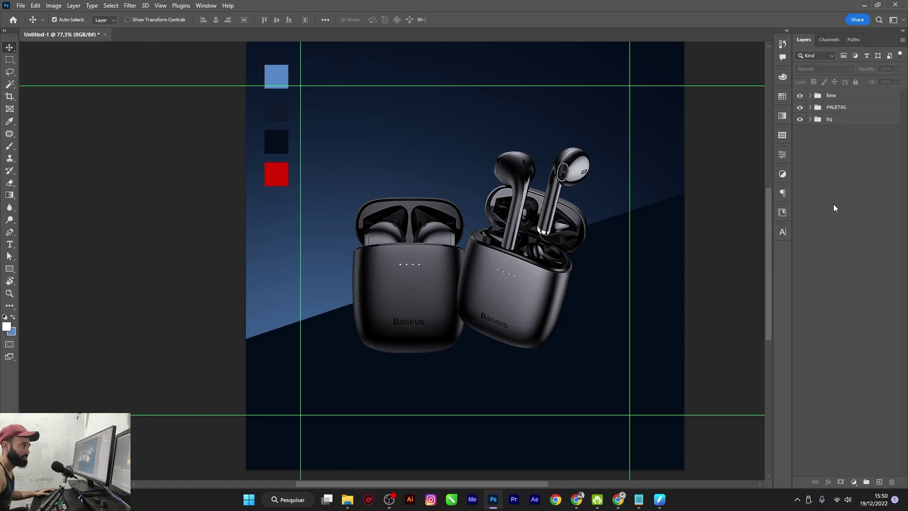
{"action": "left_click", "coordinate": [846, 98]}
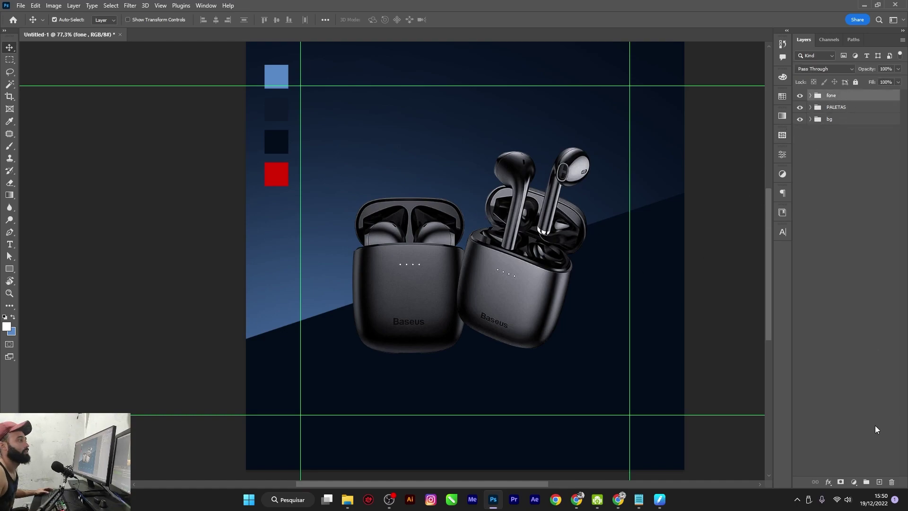
{"action": "left_click", "coordinate": [879, 483]}
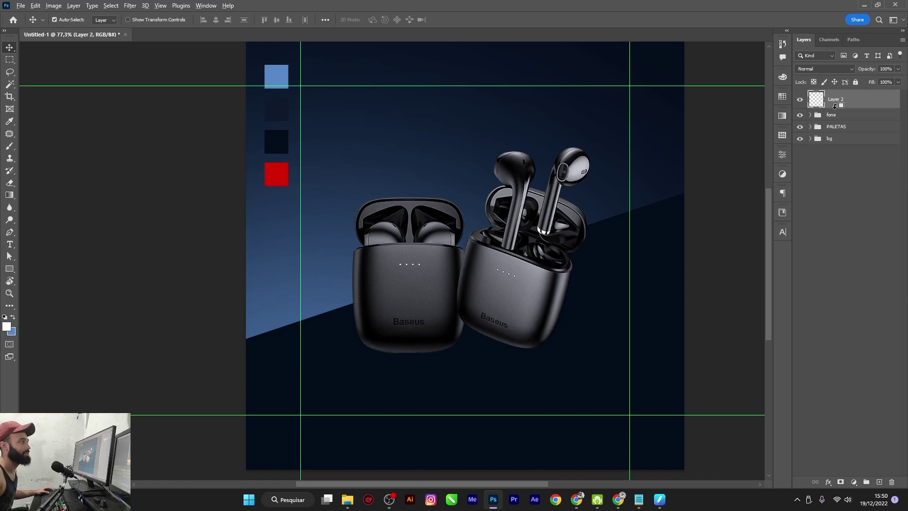
Clip Layer 2 to the fone group and sample a blue from beside the left case.
{"action": "left_click", "coordinate": [834, 106], "text": "alt"}
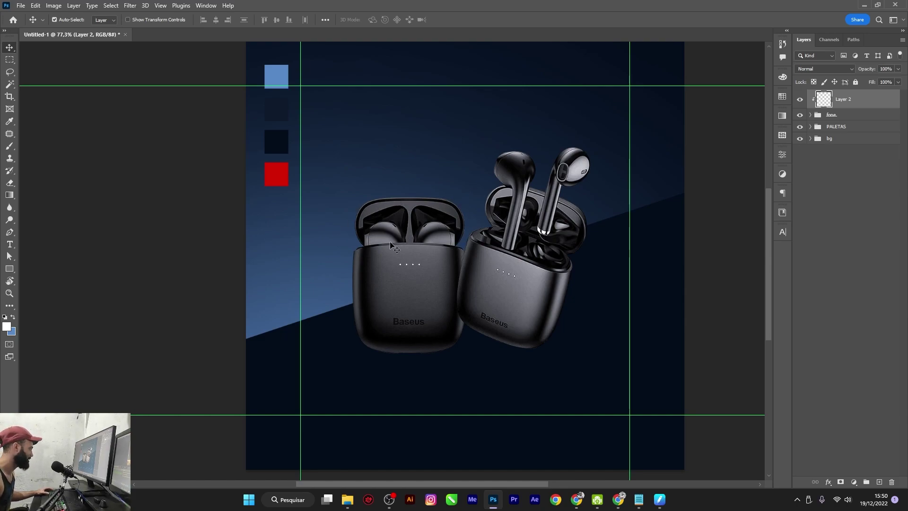
{"action": "key", "text": "i"}
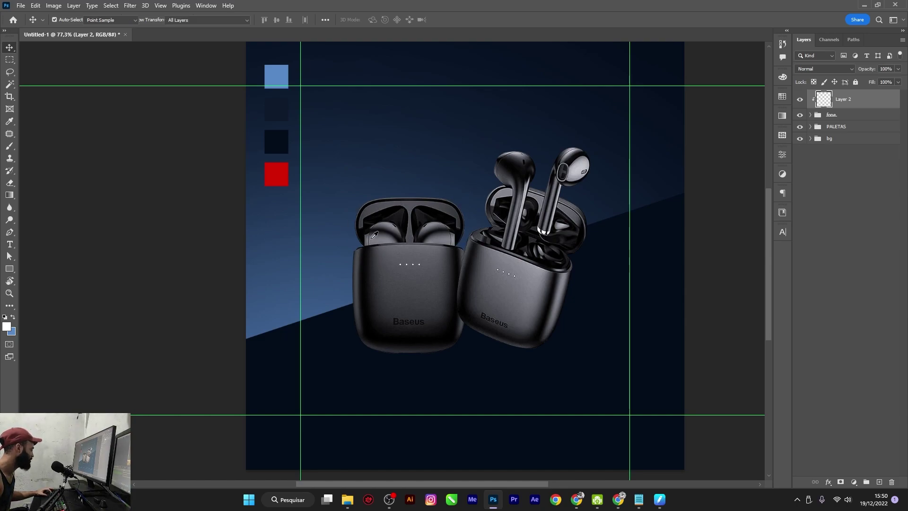
{"action": "left_click", "coordinate": [356, 235]}
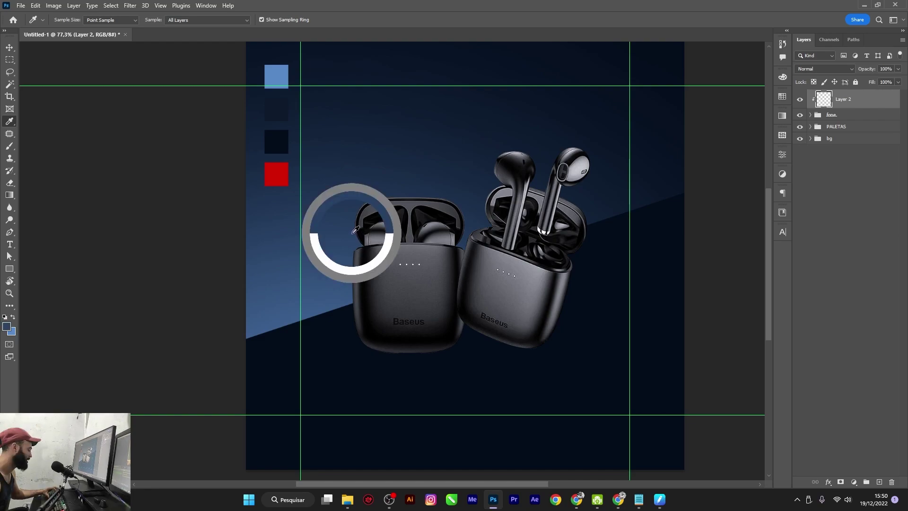
Switch to the Brush and set the foreground colour to light blue 669ade.
{"action": "key", "text": "b"}
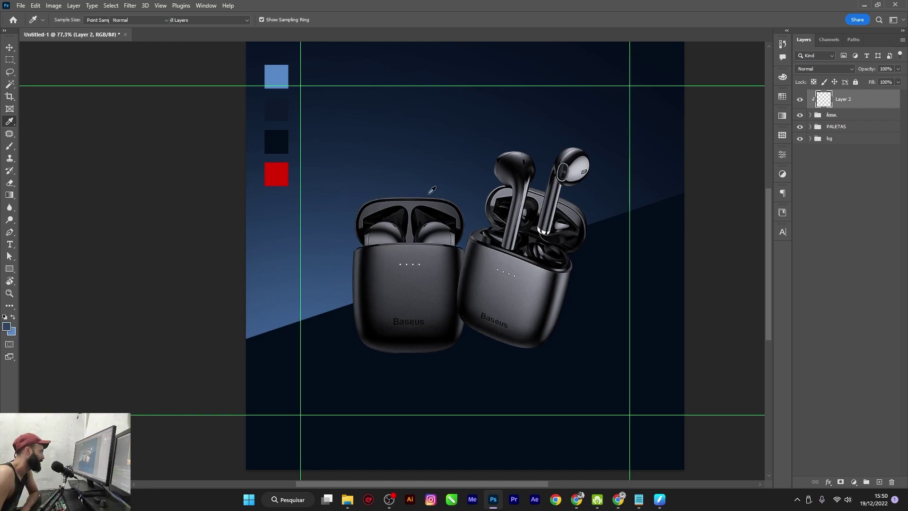
{"action": "key", "text": "bracketleft"}
{"action": "key", "text": "bracketleft"}
{"action": "key", "text": "bracketleft"}
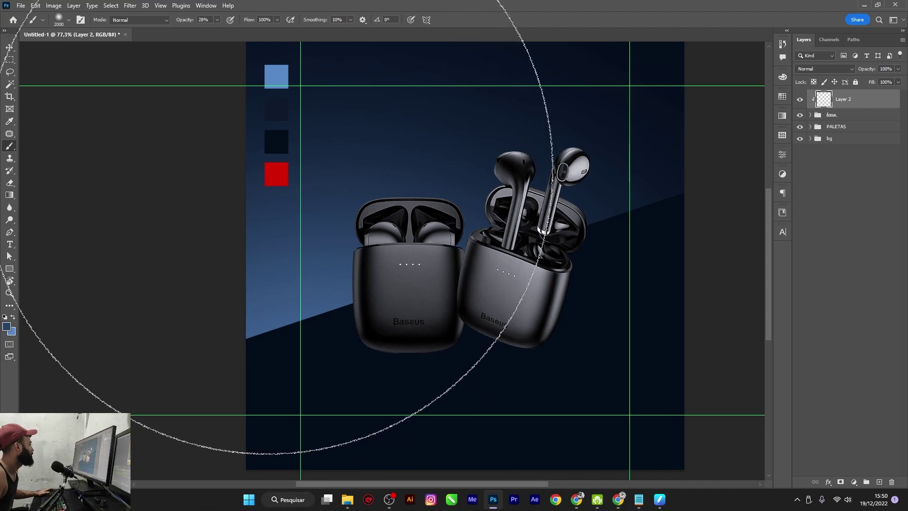
{"action": "key", "text": "bracketleft"}
{"action": "key", "text": "bracketleft"}
{"action": "key", "text": "bracketleft"}
{"action": "key", "text": "bracketleft"}
{"action": "key", "text": "bracketleft"}
{"action": "key", "text": "bracketleft"}
{"action": "key", "text": "bracketleft"}
{"action": "key", "text": "bracketleft"}
{"action": "key", "text": "bracketleft"}
{"action": "key", "text": "bracketright"}
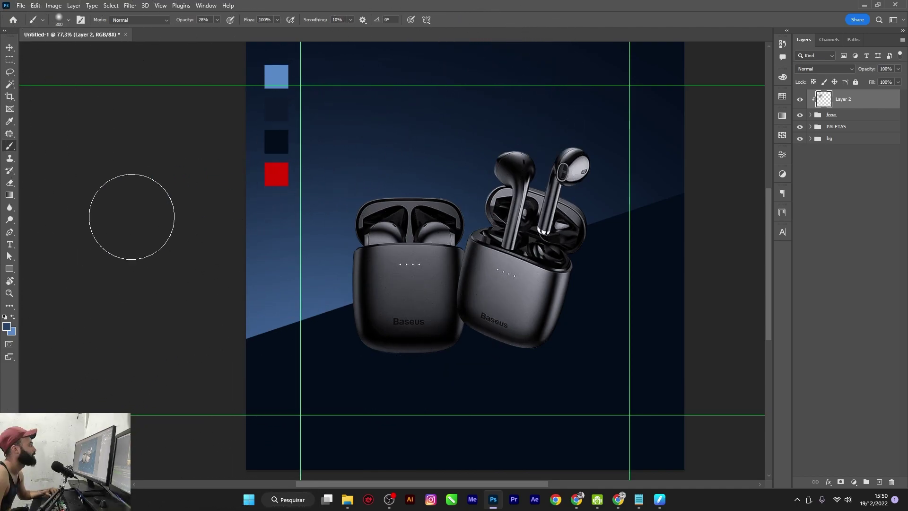
{"action": "left_click", "coordinate": [6, 326]}
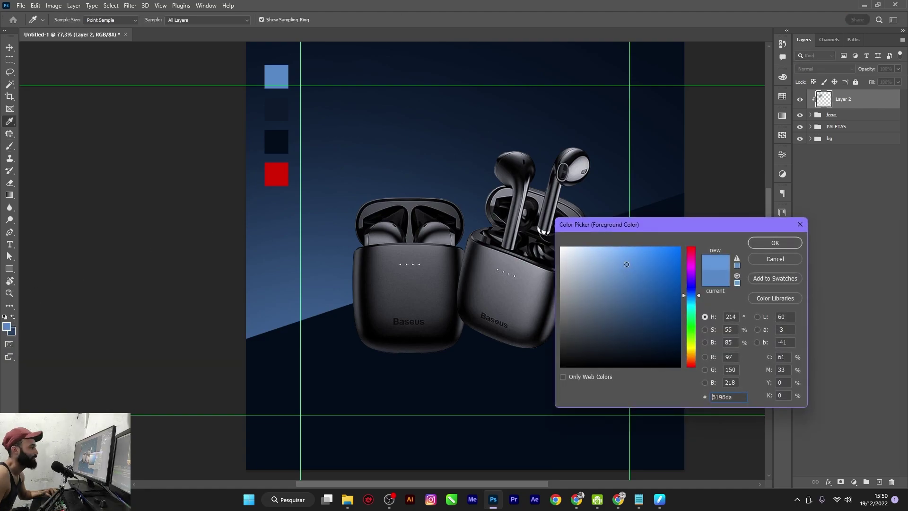
{"action": "left_click", "coordinate": [768, 245]}
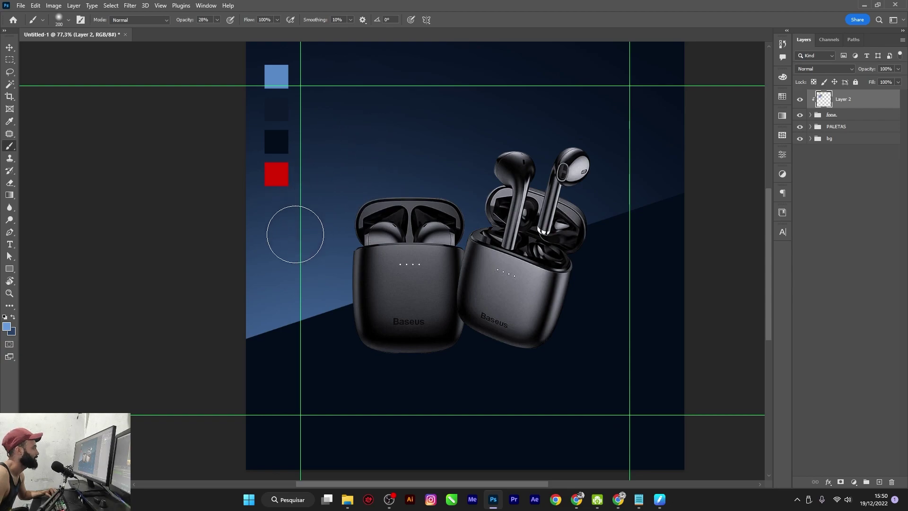
Fine-tune the brush size and zoom in on the left earbud case.
{"action": "key", "text": "bracketright"}
{"action": "key", "text": "bracketleft"}
{"action": "key", "text": "bracketleft"}
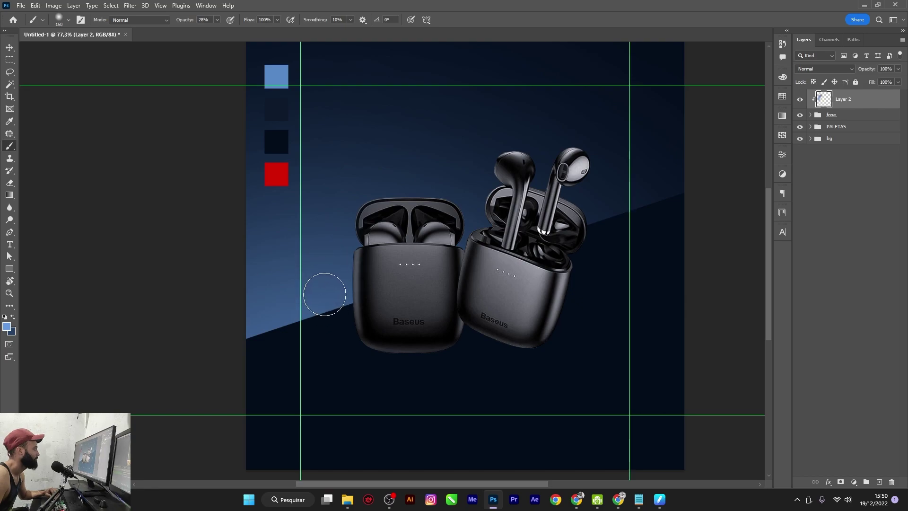
{"action": "key", "text": "bracketleft"}
{"action": "key", "text": "bracketleft"}
{"action": "key", "text": "bracketleft"}
{"action": "key", "text": "bracketleft"}
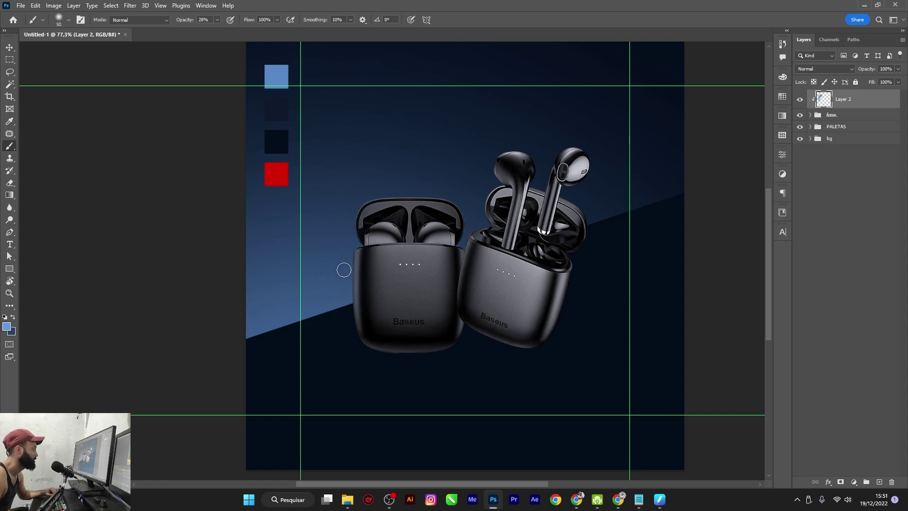
{"action": "key", "text": "z"}
{"action": "left_click_drag", "start_coordinate": [344, 271], "coordinate": [377, 300]}
Raise the brush opacity to 55%.
{"action": "key", "text": "b"}
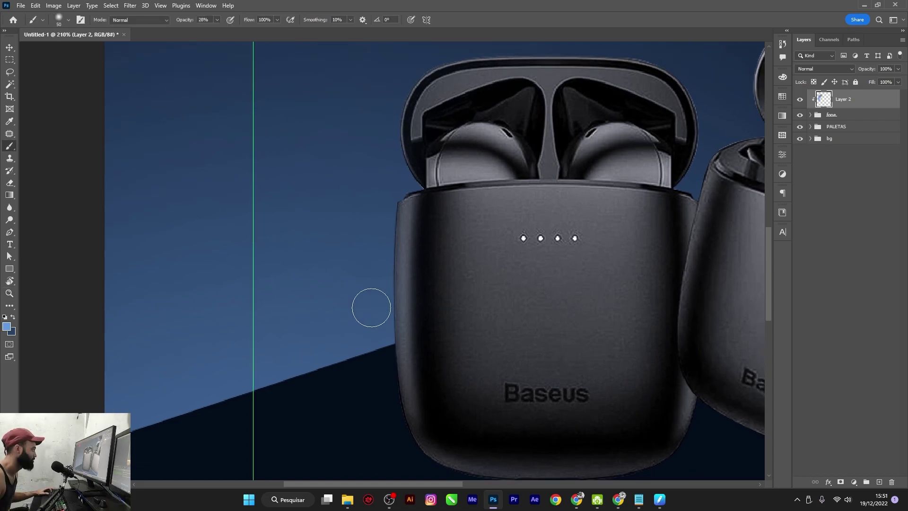
{"action": "left_click", "coordinate": [216, 19]}
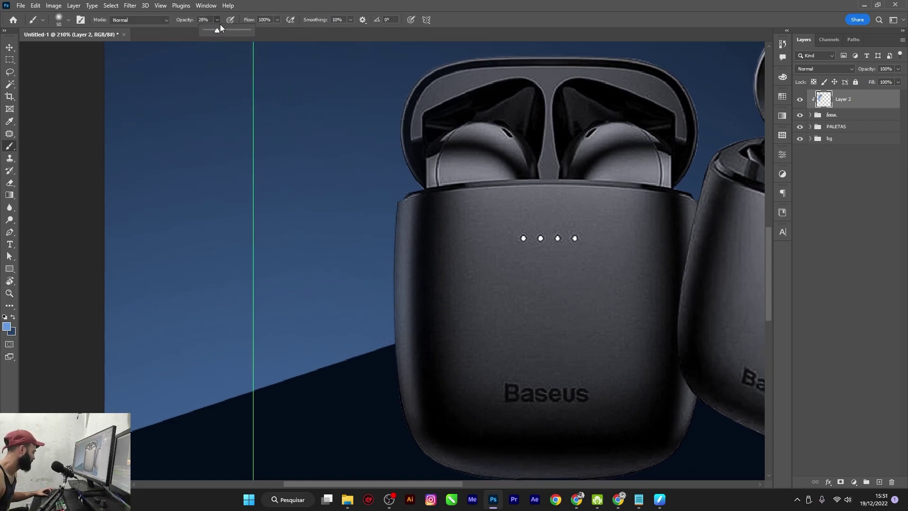
{"action": "left_click_drag", "start_coordinate": [220, 29], "coordinate": [229, 31]}
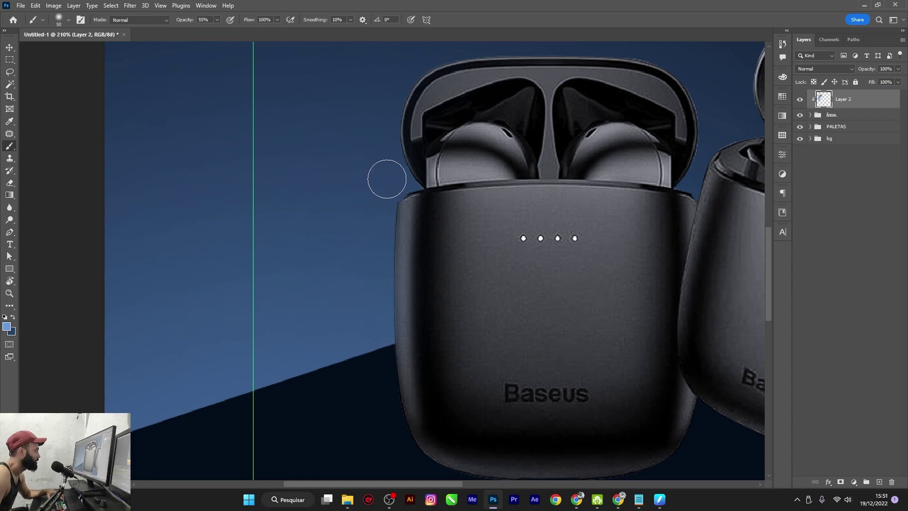
Enlarge the brush to 300 with both cases in view, then open Layer 2's blend mode list.
{"action": "left_click_drag", "start_coordinate": [363, 129], "coordinate": [359, 192]}
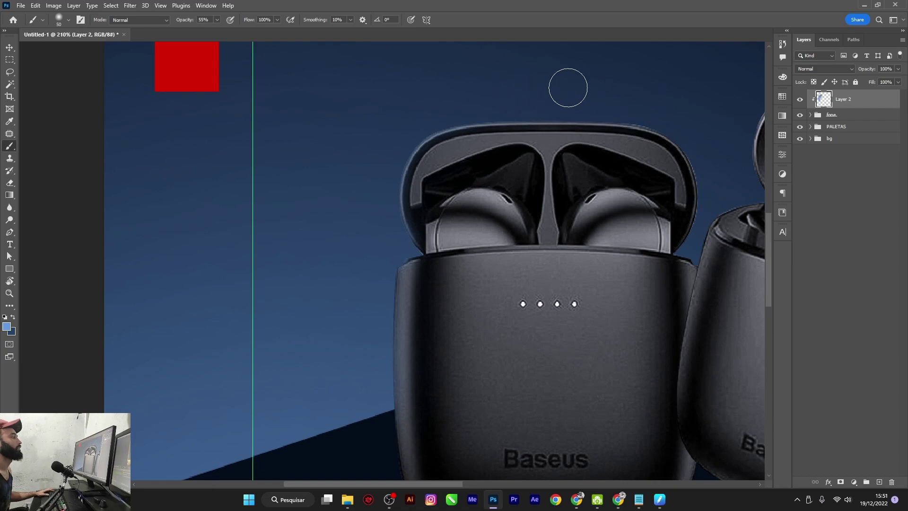
{"action": "scroll", "coordinate": [547, 92], "scroll_direction": "down", "scroll_amount": 5}
{"action": "left_click_drag", "start_coordinate": [557, 163], "coordinate": [510, 196]}
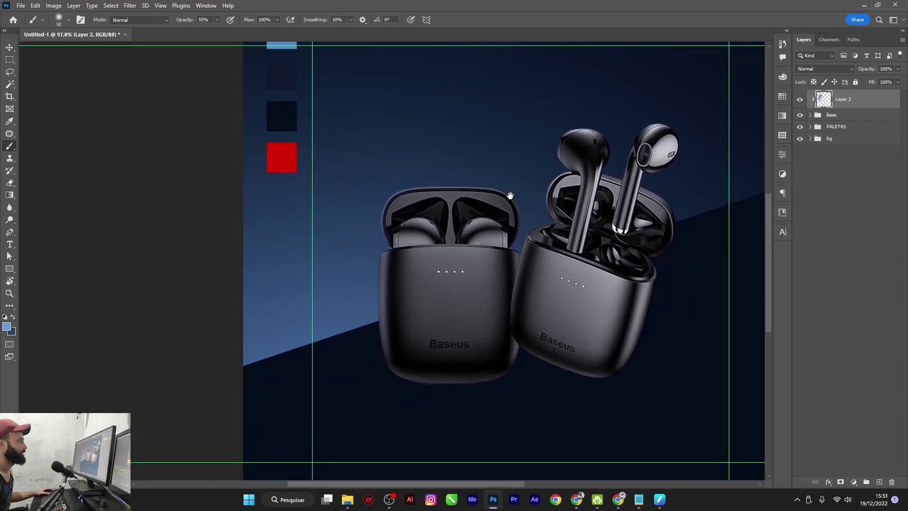
{"action": "key", "text": "bracketright"}
{"action": "key", "text": "bracketright"}
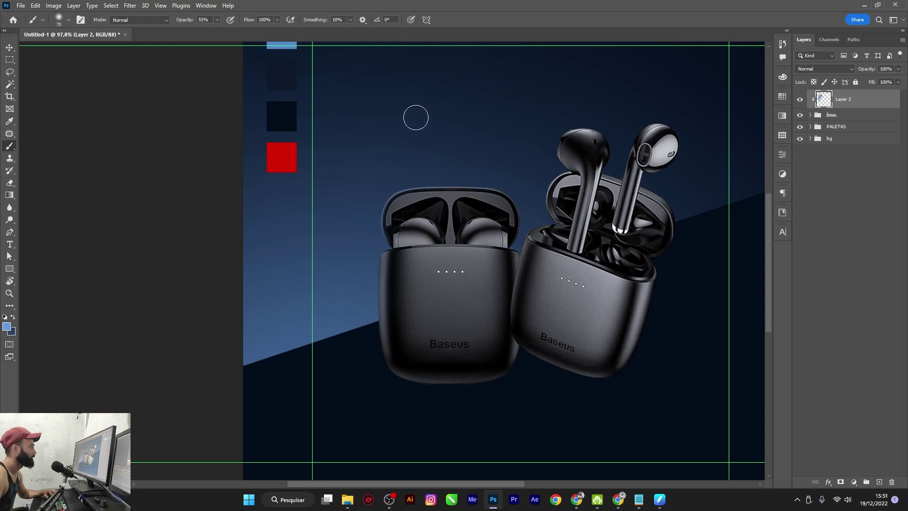
{"action": "key", "text": "bracketright"}
{"action": "key", "text": "bracketright"}
{"action": "key", "text": "bracketright"}
{"action": "key", "text": "bracketright"}
{"action": "key", "text": "bracketright"}
{"action": "key", "text": "bracketright"}
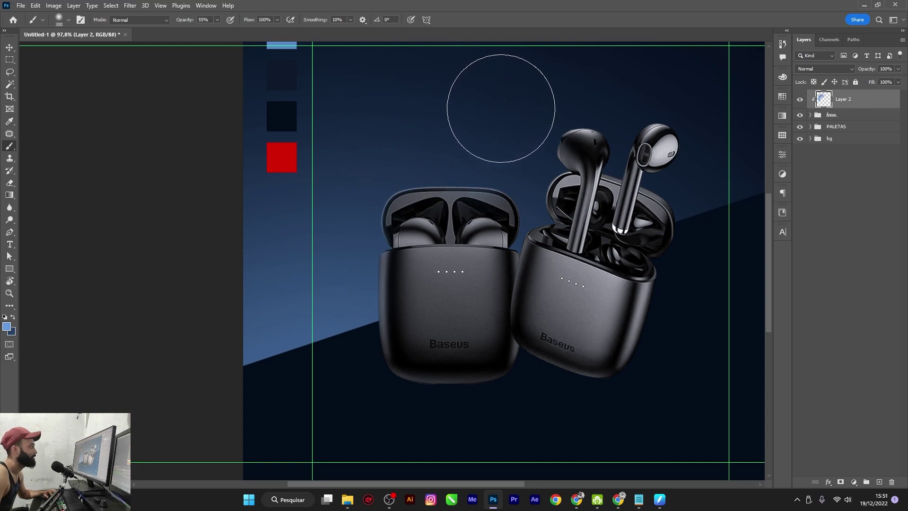
{"action": "left_click_drag", "start_coordinate": [492, 71], "coordinate": [498, 111]}
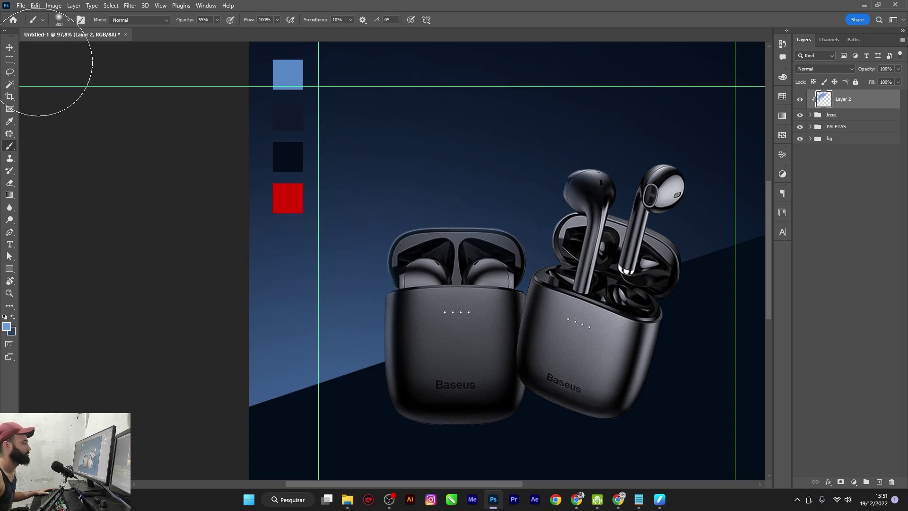
{"action": "key", "text": "v"}
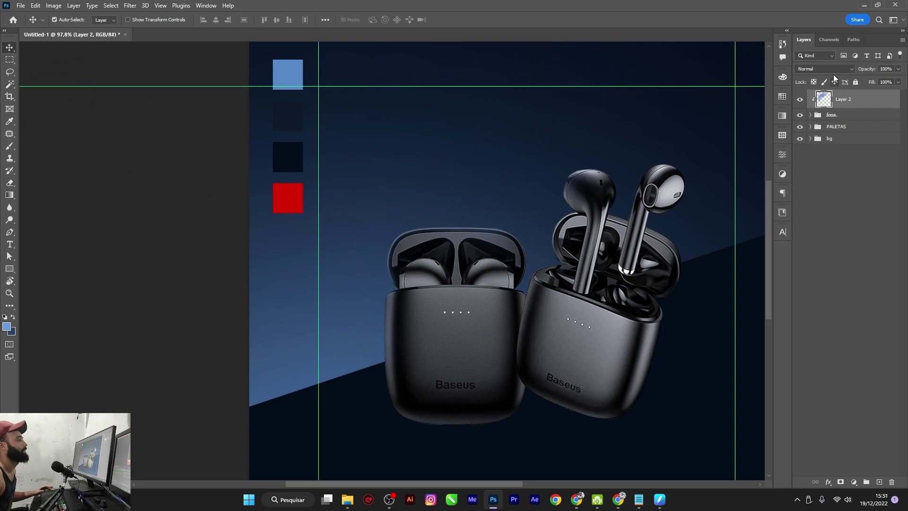
{"action": "left_click", "coordinate": [829, 69]}
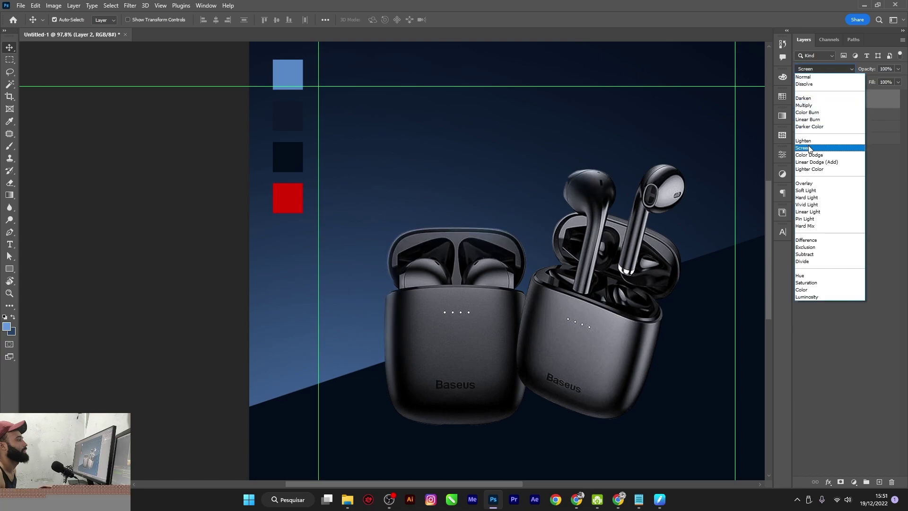
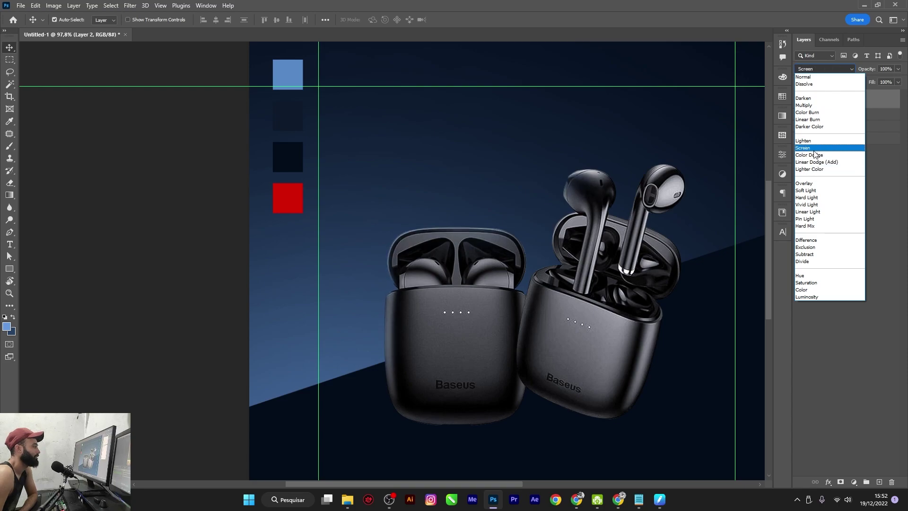
Set Layer 2 to Screen blend mode and add a new empty layer above the fone group.
{"action": "left_click", "coordinate": [815, 150]}
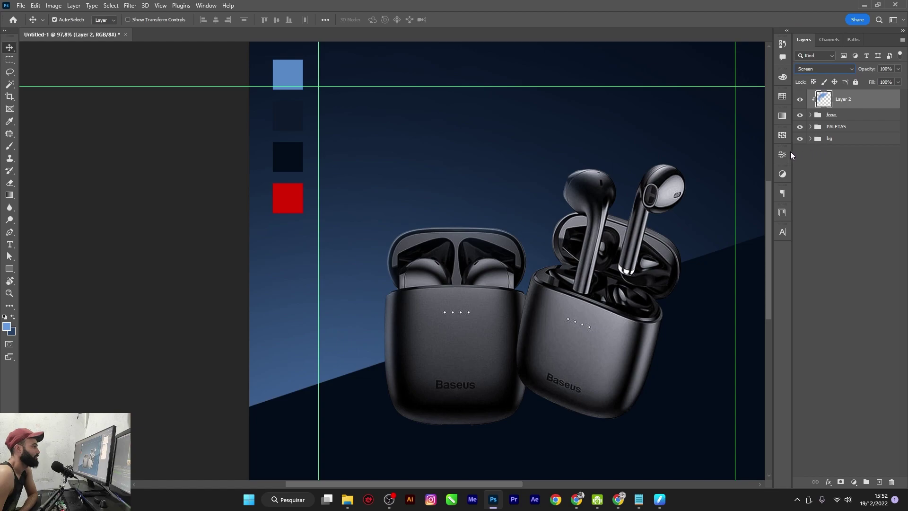
{"action": "left_click", "coordinate": [843, 116]}
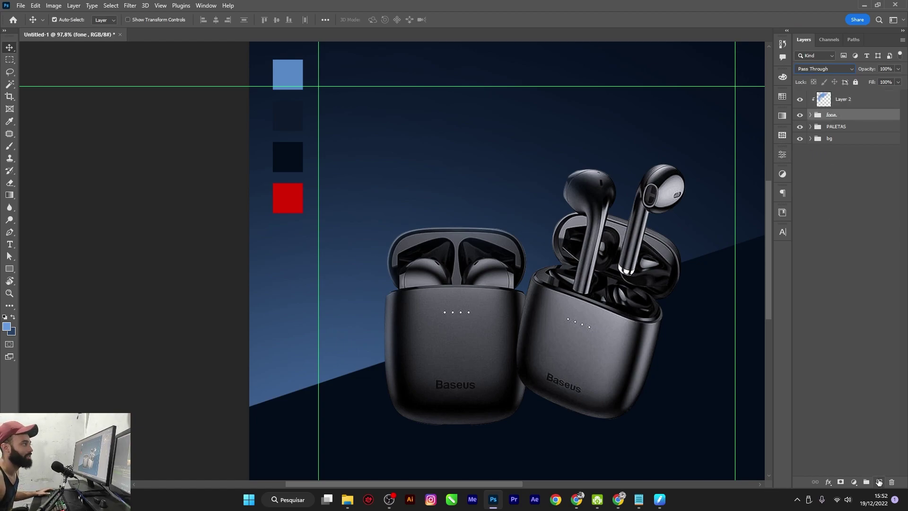
{"action": "left_click", "coordinate": [879, 482]}
{"action": "scroll", "coordinate": [409, 287], "scroll_direction": "up", "scroll_amount": 1}
{"action": "scroll", "coordinate": [410, 287], "scroll_direction": "up", "scroll_amount": 1}
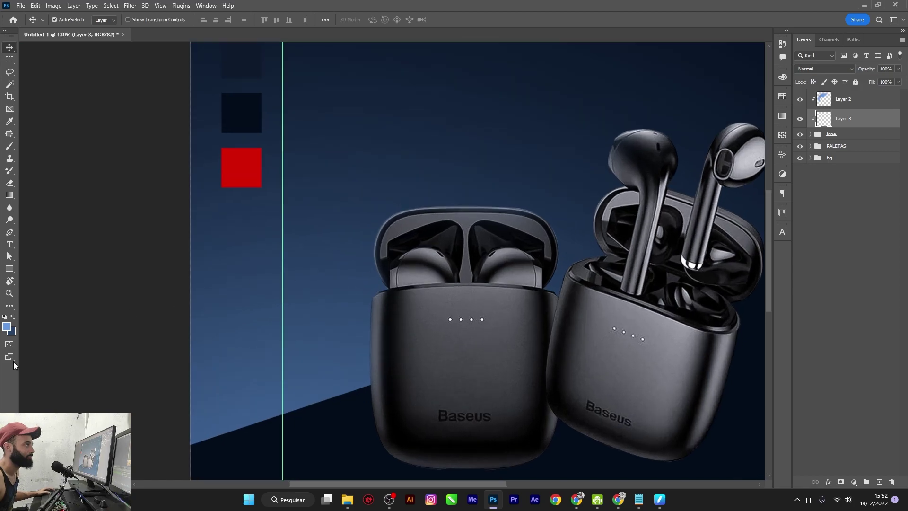
Choose a pale blue foreground colour and switch to a smaller brush.
{"action": "left_click", "coordinate": [7, 326]}
{"action": "left_click_drag", "start_coordinate": [625, 262], "coordinate": [595, 242]}
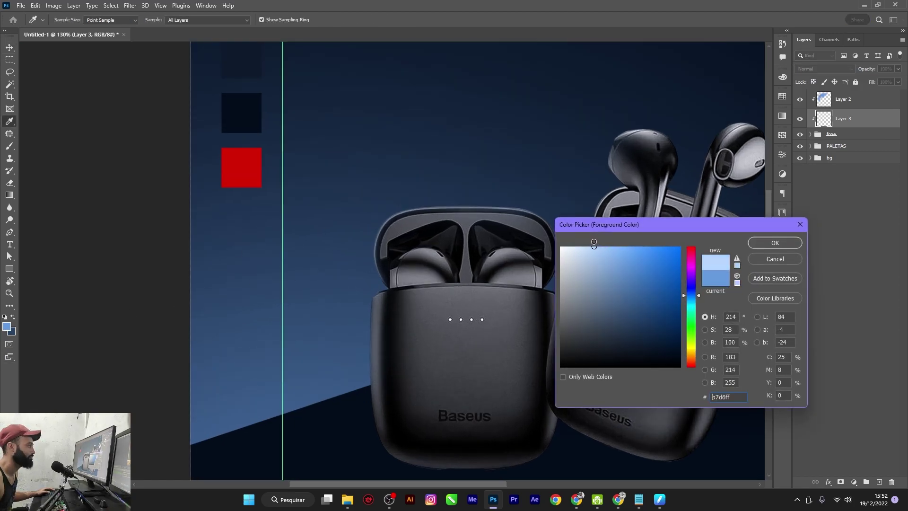
{"action": "left_click", "coordinate": [775, 242]}
{"action": "key", "text": "v"}
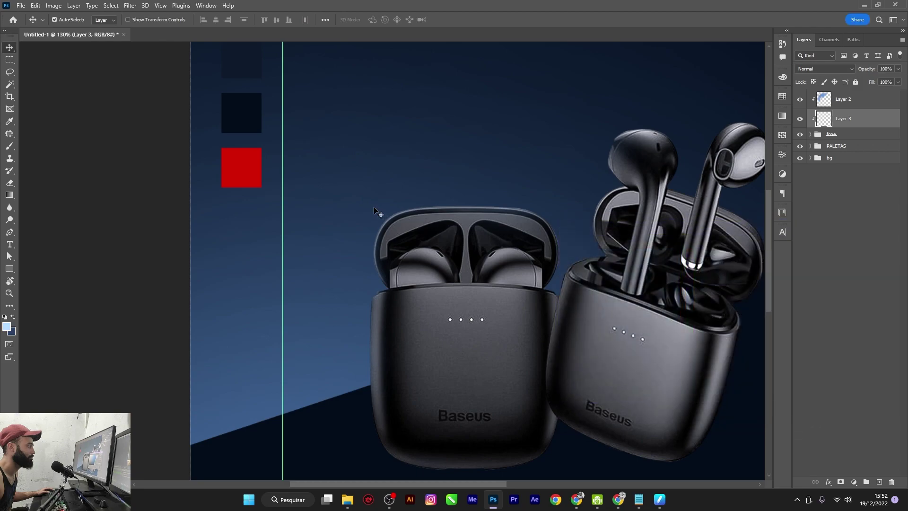
{"action": "key", "text": "b"}
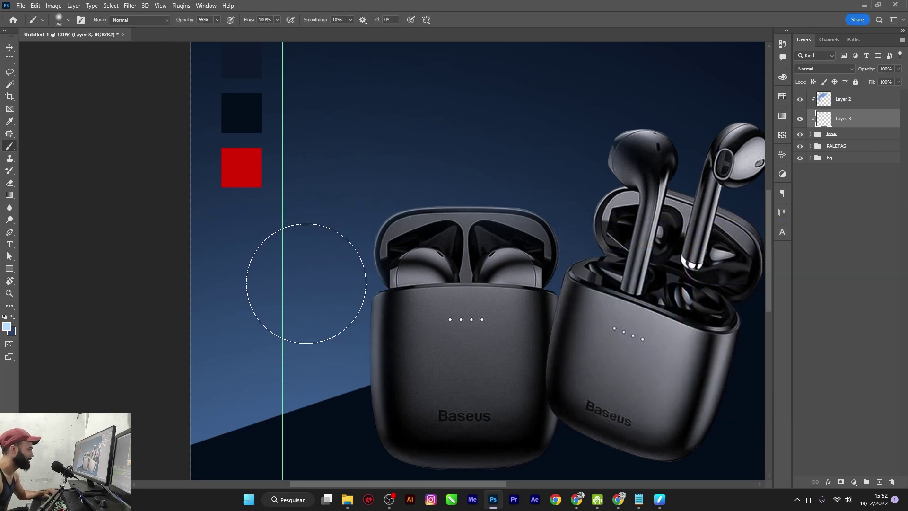
{"action": "key", "text": "bracketleft"}
{"action": "key", "text": "bracketleft"}
{"action": "key", "text": "bracketleft"}
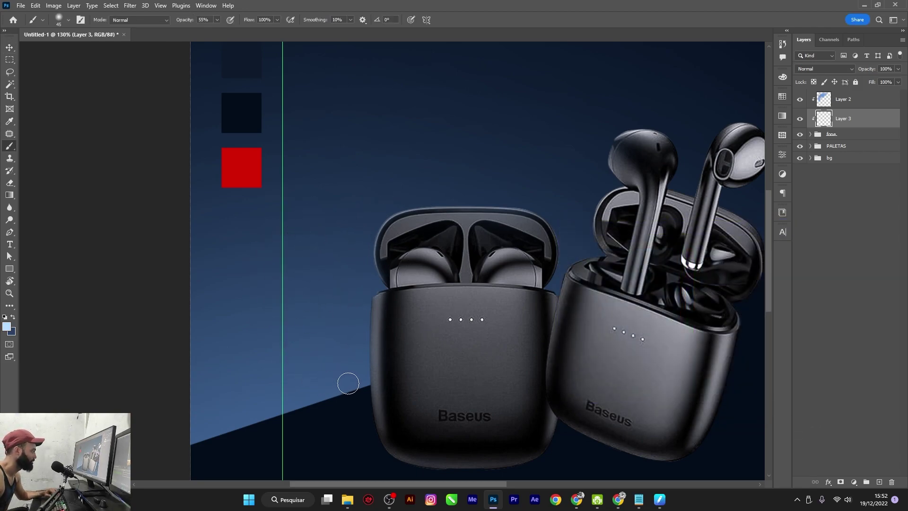
{"action": "key", "text": "bracketleft"}
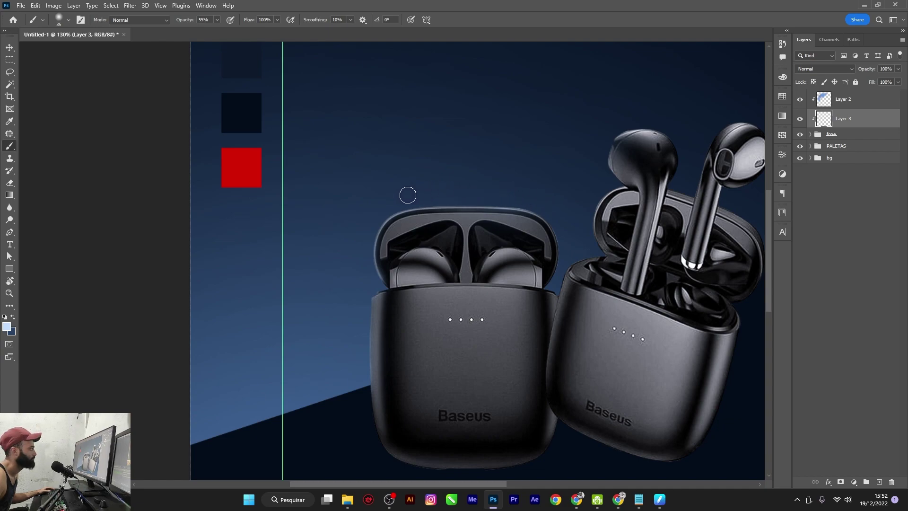
Return to the Move tool and reselect Layer 2.
{"action": "scroll", "coordinate": [504, 180], "scroll_direction": "down", "scroll_amount": 3}
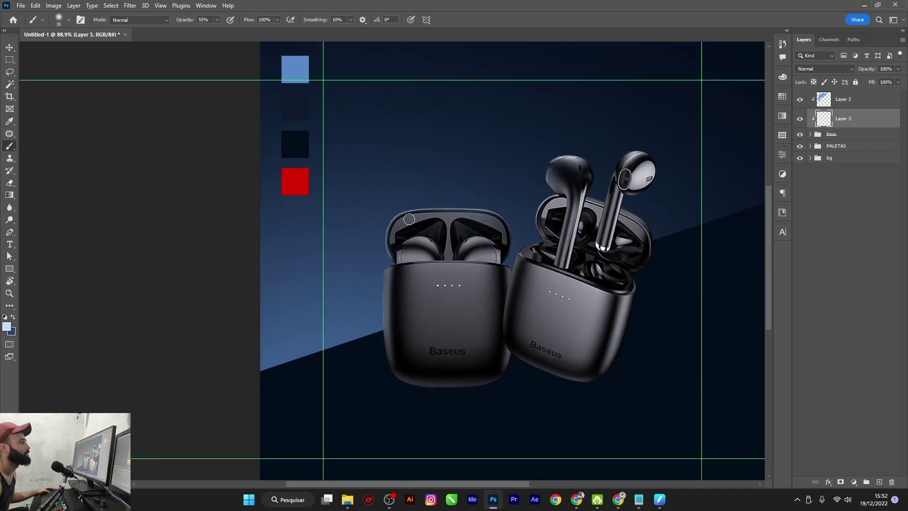
{"action": "key", "text": "v"}
{"action": "scroll", "coordinate": [505, 212], "scroll_direction": "up", "scroll_amount": 2}
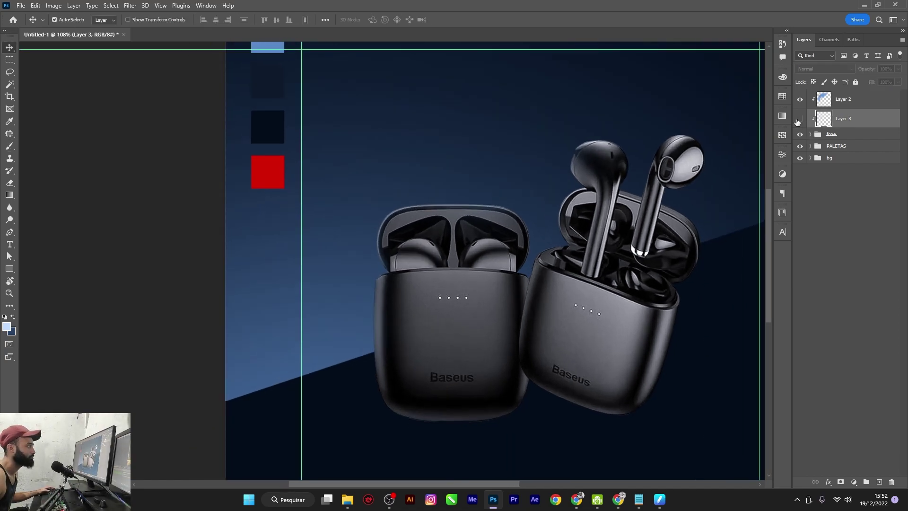
{"action": "left_click", "coordinate": [854, 103]}
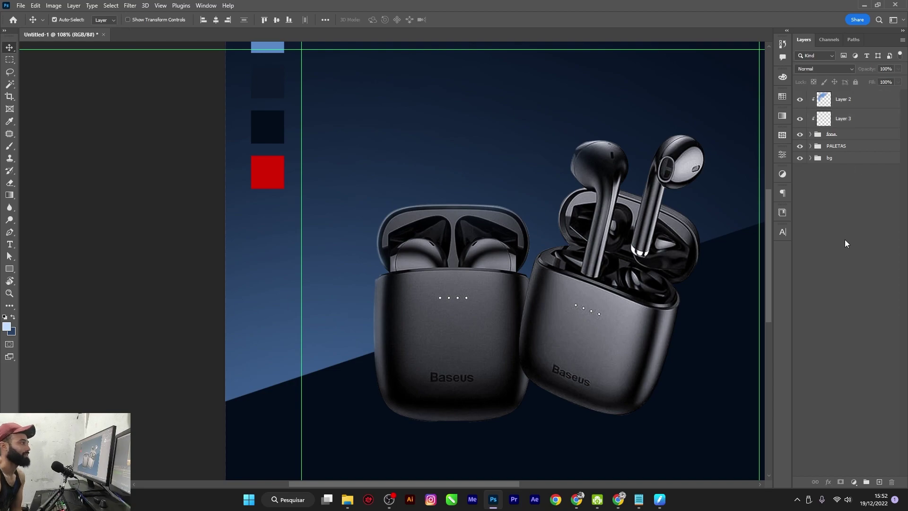
Convert Layer 2 and Layer 3 into smart objects.
{"action": "right_click", "coordinate": [869, 103]}
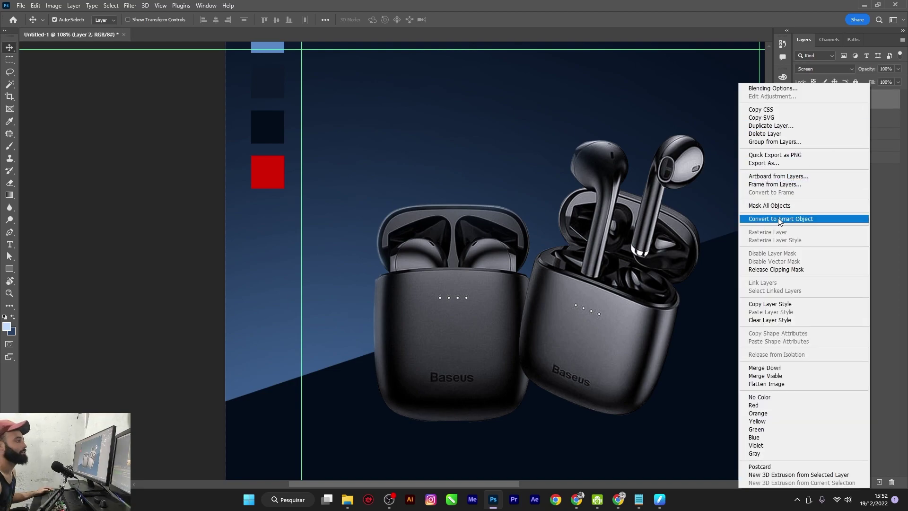
{"action": "left_click", "coordinate": [781, 220]}
{"action": "left_click", "coordinate": [861, 119]}
{"action": "right_click", "coordinate": [861, 119]}
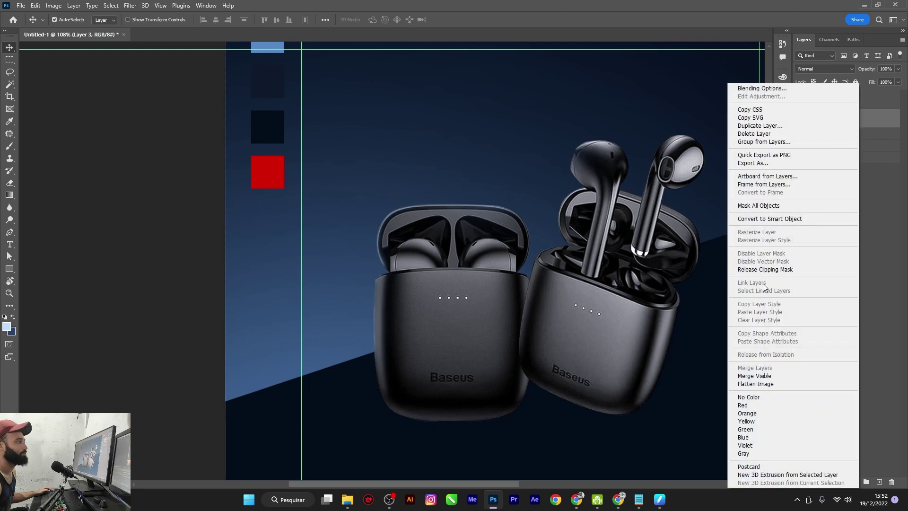
{"action": "left_click", "coordinate": [767, 214]}
Apply a Gaussian Blur smart filter of about 6 px to Layer 2.
{"action": "left_click", "coordinate": [843, 101]}
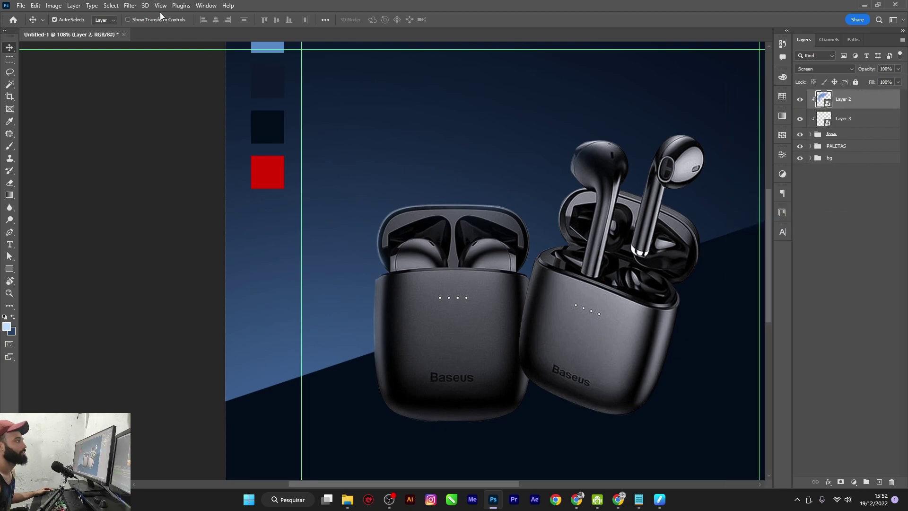
{"action": "left_click", "coordinate": [130, 5]}
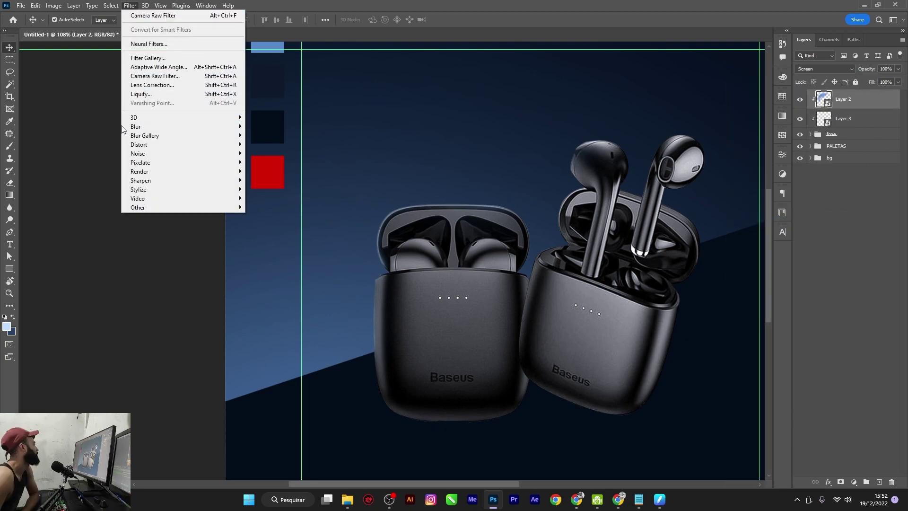
{"action": "mouse_move", "coordinate": [181, 126]}
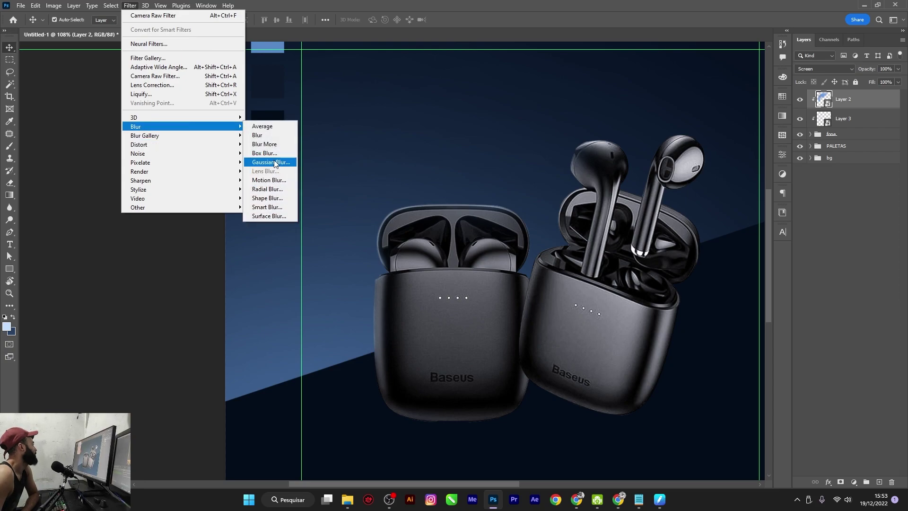
{"action": "left_click", "coordinate": [271, 163]}
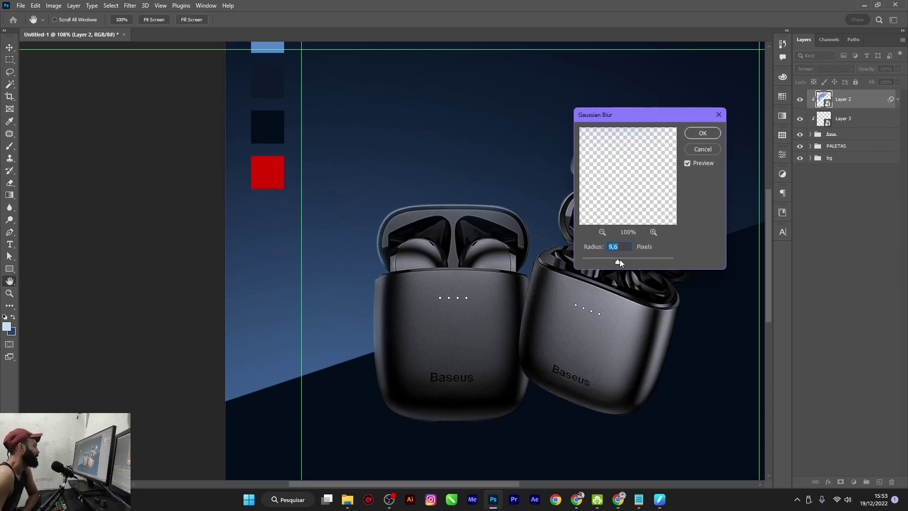
{"action": "left_click_drag", "start_coordinate": [619, 261], "coordinate": [588, 263]}
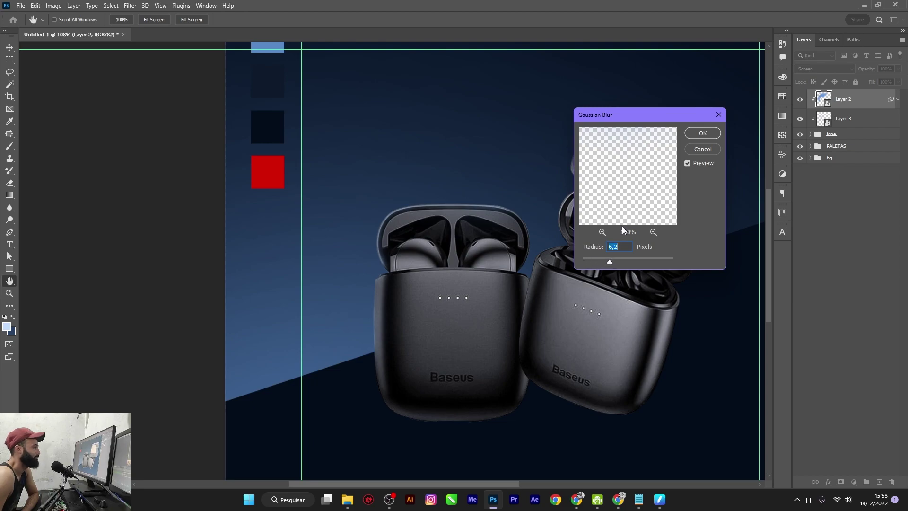
{"action": "left_click", "coordinate": [694, 135]}
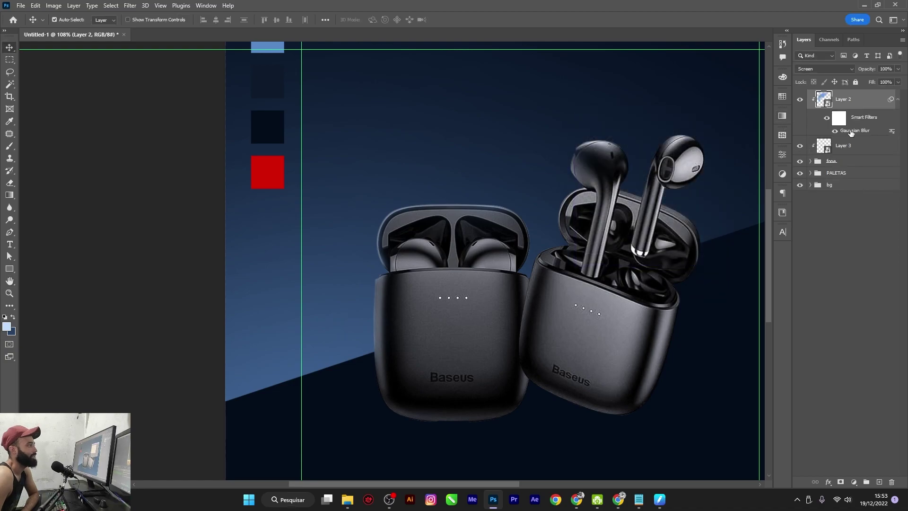
Copy the Gaussian Blur smart filter onto Layer 3 and collapse both filter lists.
{"action": "left_click", "coordinate": [851, 150]}
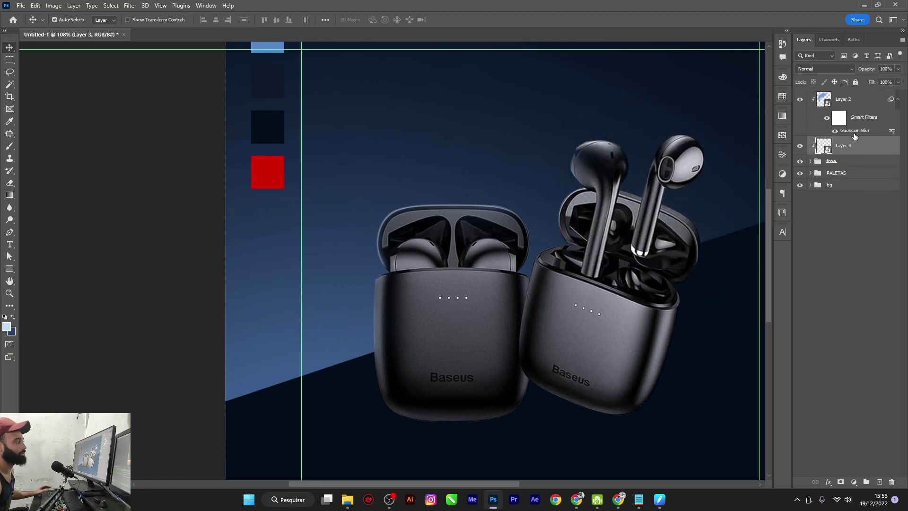
{"action": "left_click_drag", "start_coordinate": [856, 133], "coordinate": [860, 147]}
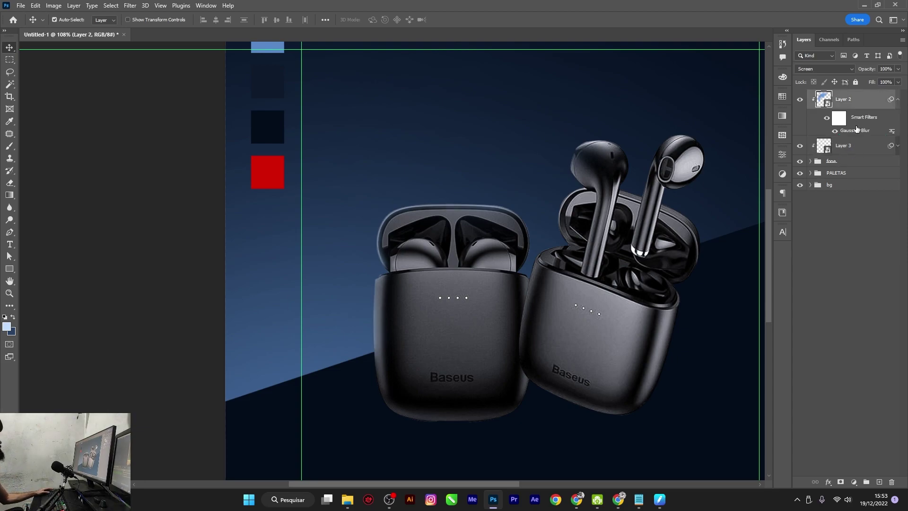
{"action": "left_click", "coordinate": [898, 146]}
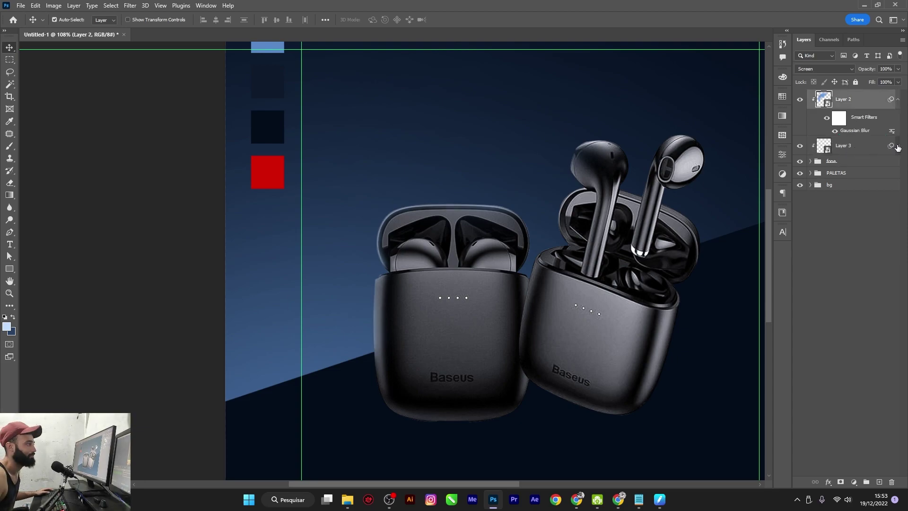
{"action": "left_click", "coordinate": [898, 146]}
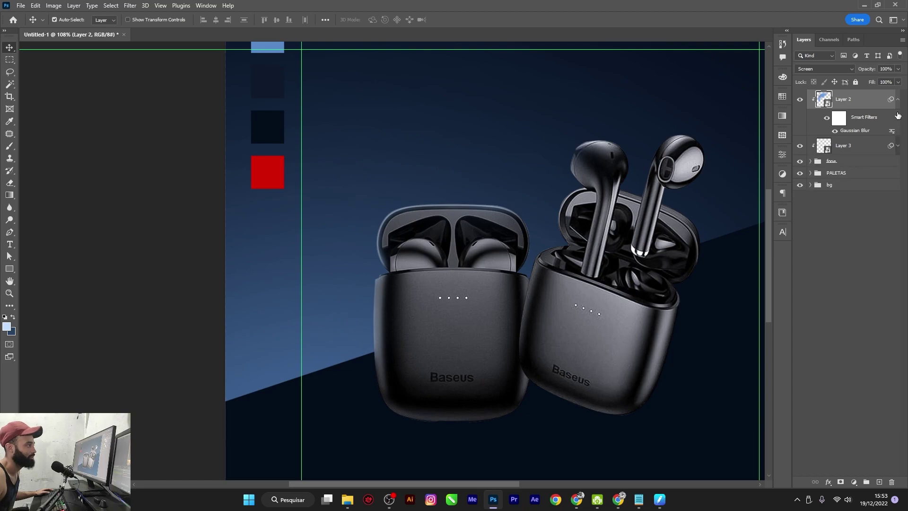
{"action": "left_click", "coordinate": [898, 99]}
{"action": "left_click", "coordinate": [854, 121]}
{"action": "left_click", "coordinate": [854, 105]}
{"action": "left_click", "coordinate": [850, 246]}
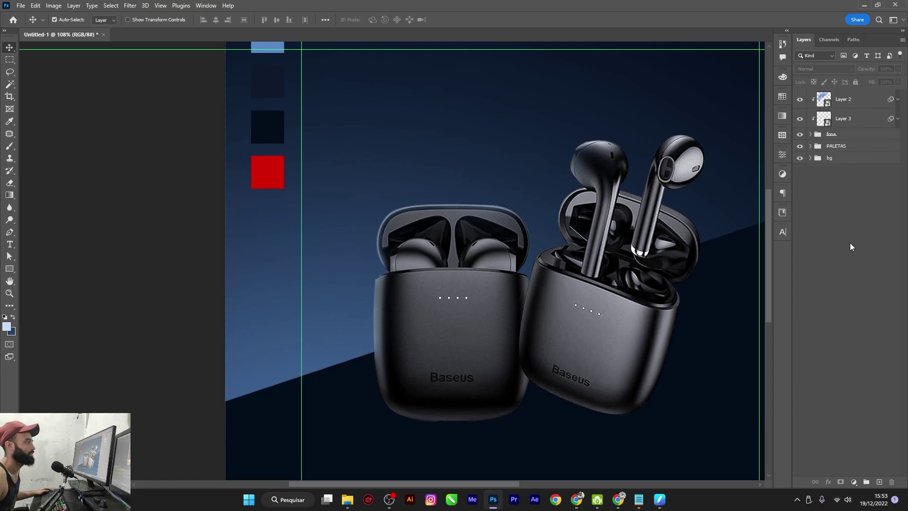
{"action": "scroll", "coordinate": [415, 271], "scroll_direction": "down", "scroll_amount": 2}
Toggle Layer 2's visibility off and on to compare the highlight glow.
{"action": "left_click", "coordinate": [863, 107]}
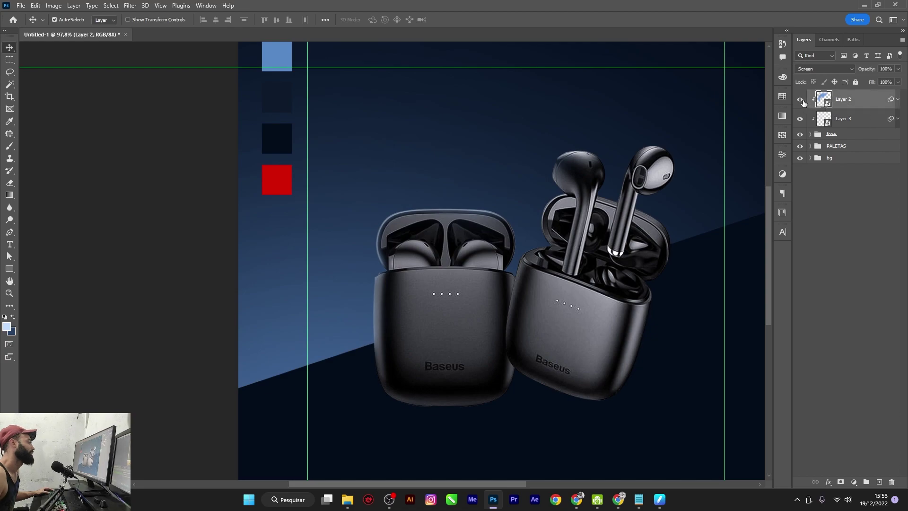
{"action": "left_click", "coordinate": [800, 99]}
{"action": "left_click", "coordinate": [800, 100]}
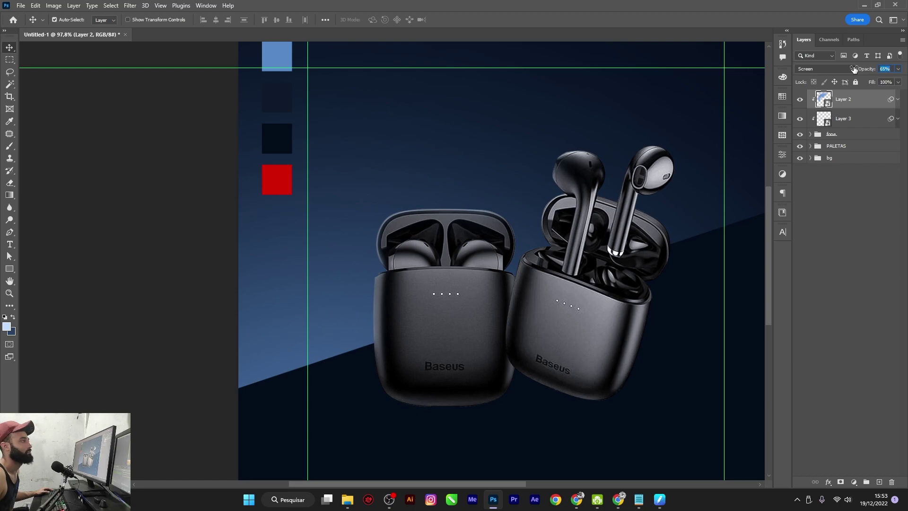
{"action": "left_click", "coordinate": [800, 99]}
{"action": "left_click", "coordinate": [864, 107]}
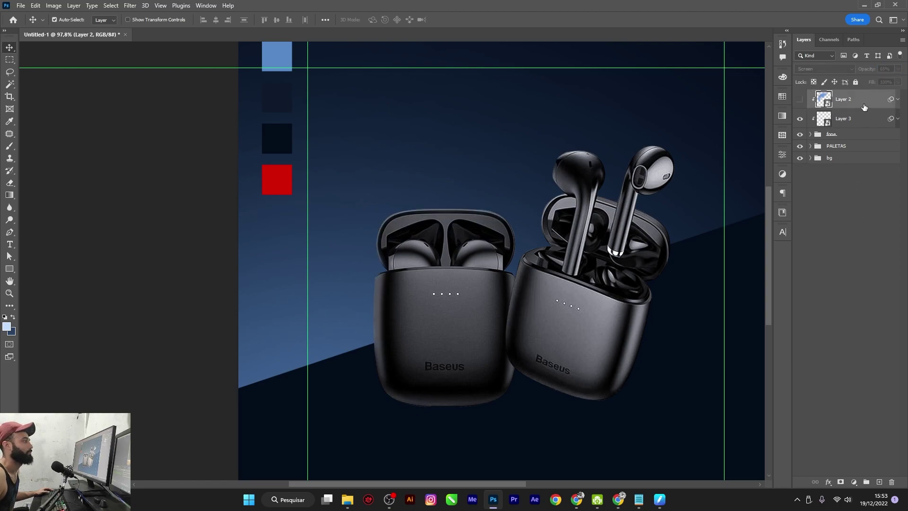
{"action": "left_click", "coordinate": [801, 99]}
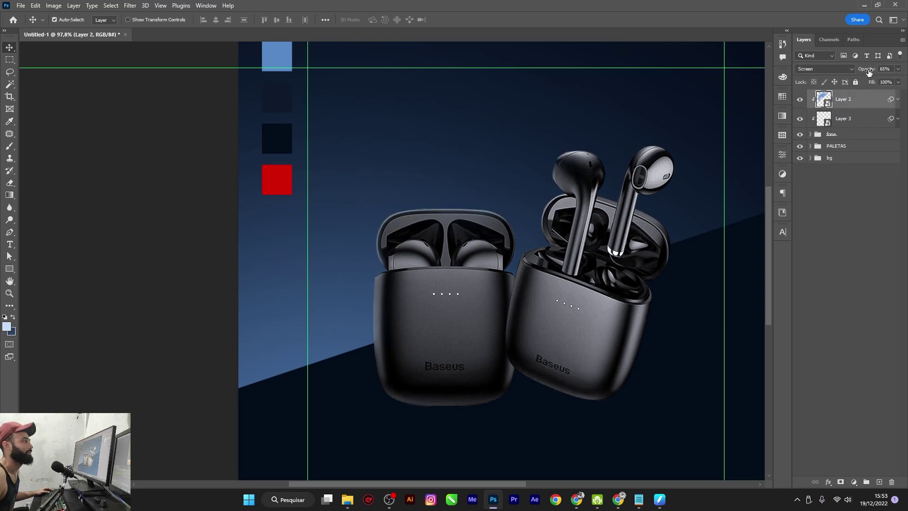
{"action": "left_click", "coordinate": [851, 220]}
Pan and zoom to bring the whole ad into view.
{"action": "scroll", "coordinate": [480, 248], "scroll_direction": "down", "scroll_amount": 1, "text": "alt"}
{"action": "left_click_drag", "start_coordinate": [347, 280], "coordinate": [368, 243]}
{"action": "scroll", "coordinate": [377, 256], "scroll_direction": "down", "scroll_amount": 1, "text": "alt"}
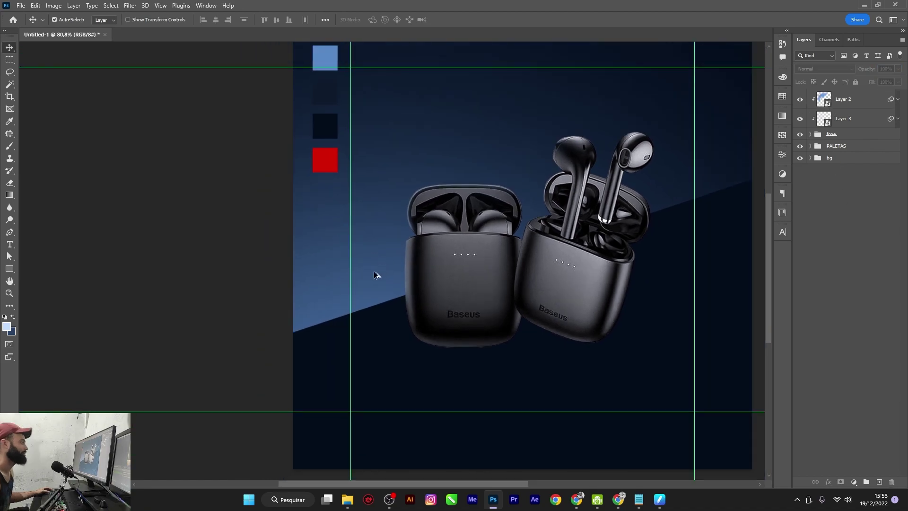
{"action": "scroll", "coordinate": [412, 255], "scroll_direction": "up", "scroll_amount": 1}
{"action": "scroll", "coordinate": [392, 217], "scroll_direction": "down", "scroll_amount": 1, "text": "alt"}
{"action": "scroll", "coordinate": [417, 251], "scroll_direction": "down", "scroll_amount": 1, "text": "alt"}
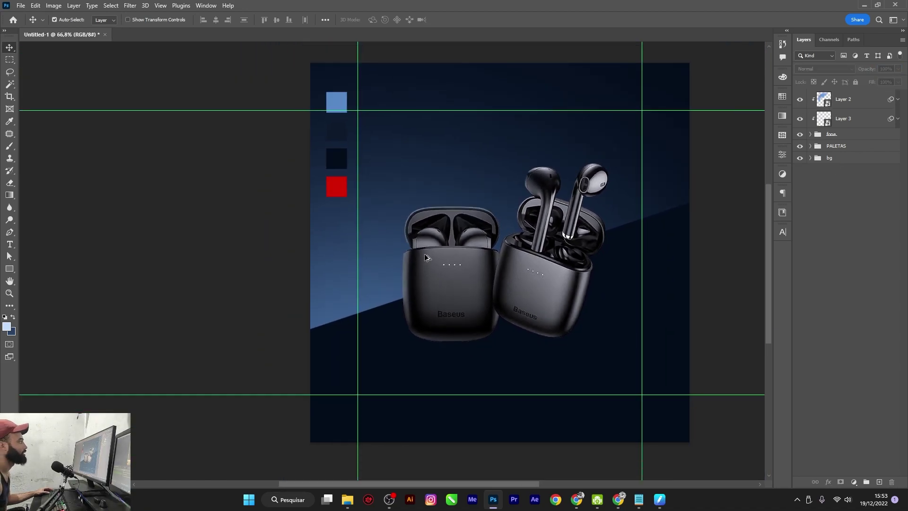
{"action": "scroll", "coordinate": [383, 288], "scroll_direction": "up", "scroll_amount": 1}
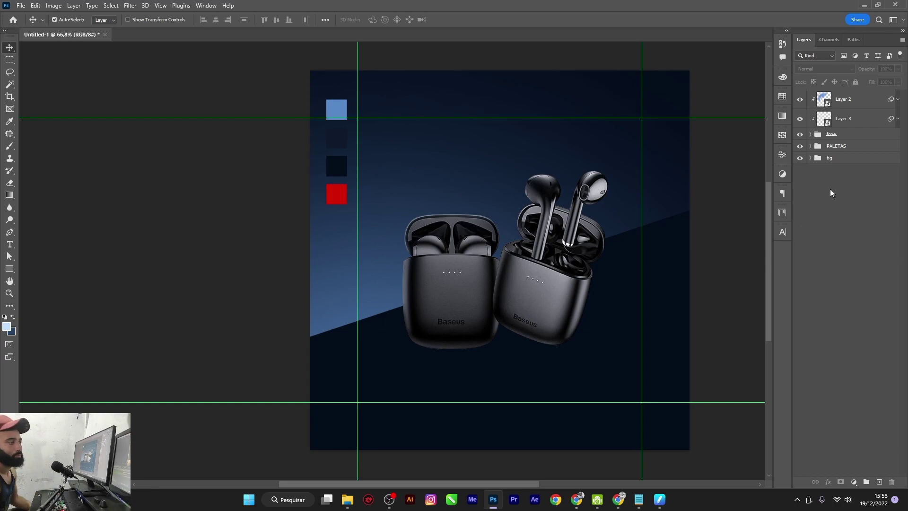
Add a new Layer 4 above PALETAS and wrap it in a new group.
{"action": "left_click", "coordinate": [845, 147]}
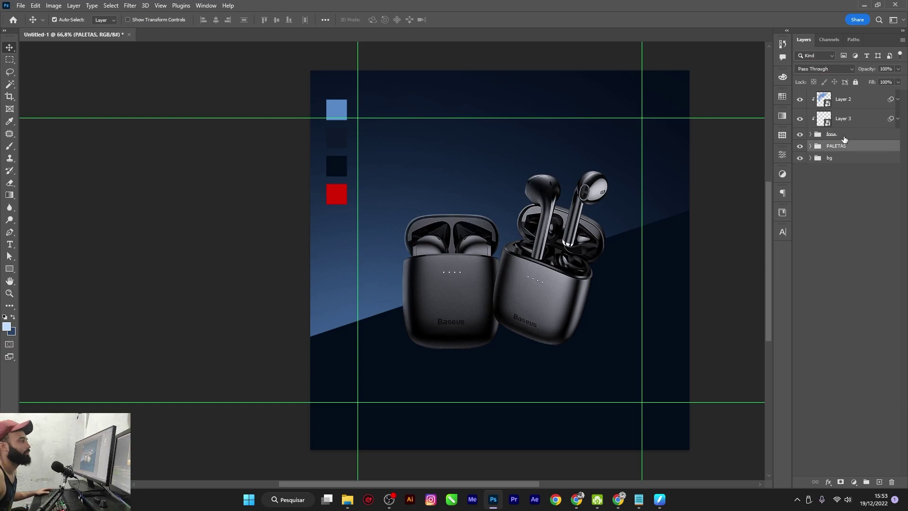
{"action": "left_click", "coordinate": [844, 137]}
{"action": "left_click", "coordinate": [810, 135]}
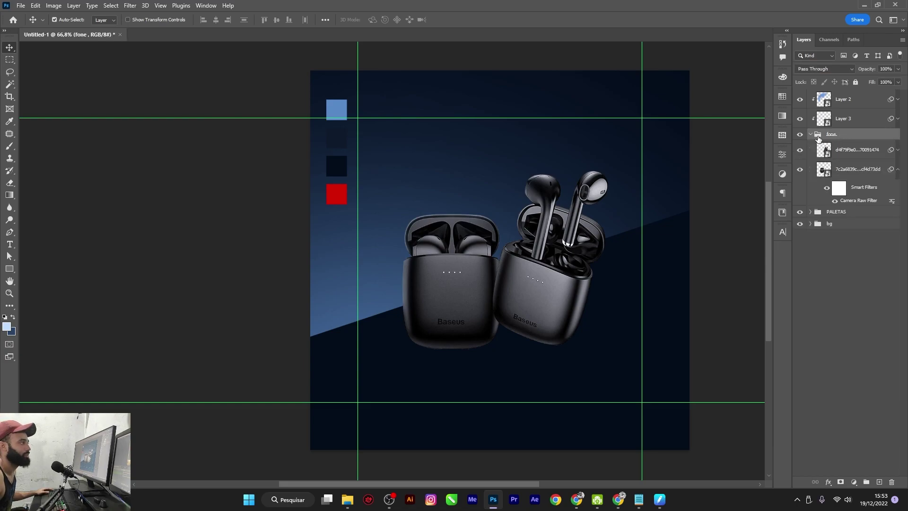
{"action": "left_click", "coordinate": [848, 177]}
{"action": "left_click", "coordinate": [855, 215]}
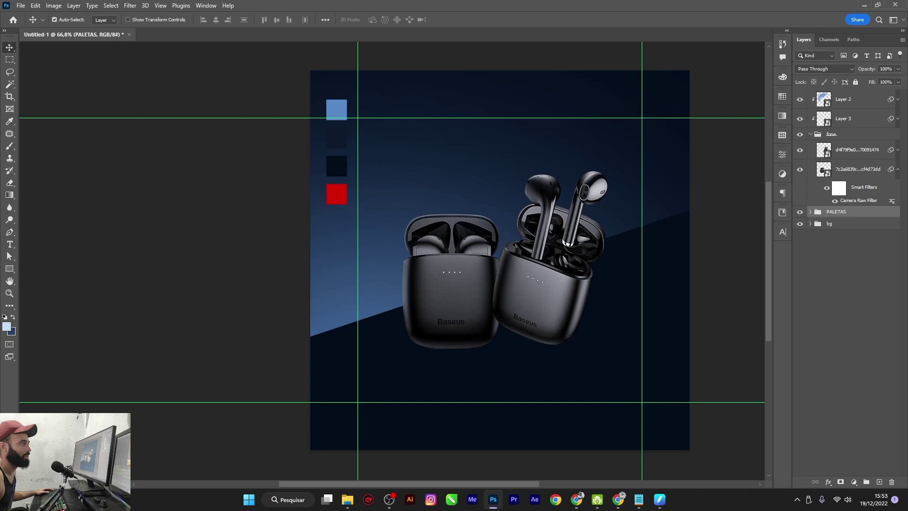
{"action": "left_click", "coordinate": [880, 482]}
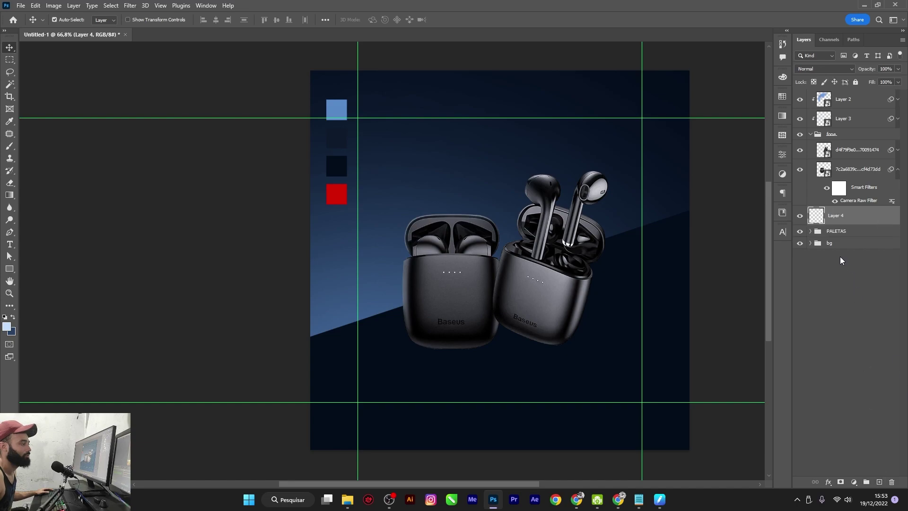
{"action": "key", "text": "ctrl+g"}
Rename the new group to sombra and select Layer 4 inside it.
{"action": "double_click", "coordinate": [834, 212]}
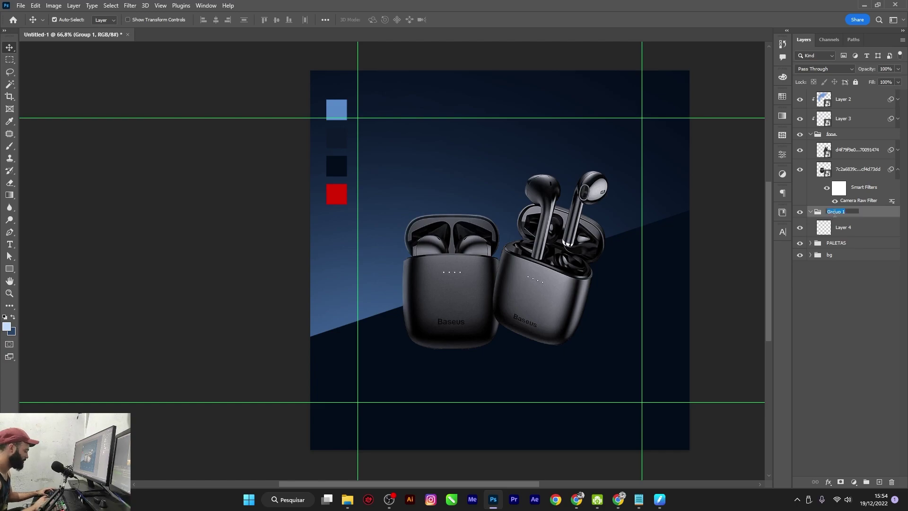
{"action": "type", "text": "sombra"}
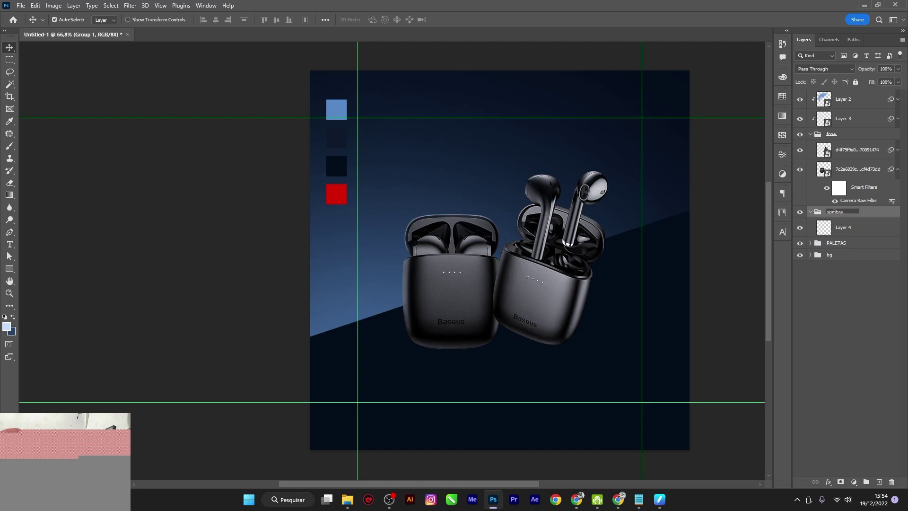
{"action": "key", "text": "Return"}
{"action": "left_click", "coordinate": [839, 229]}
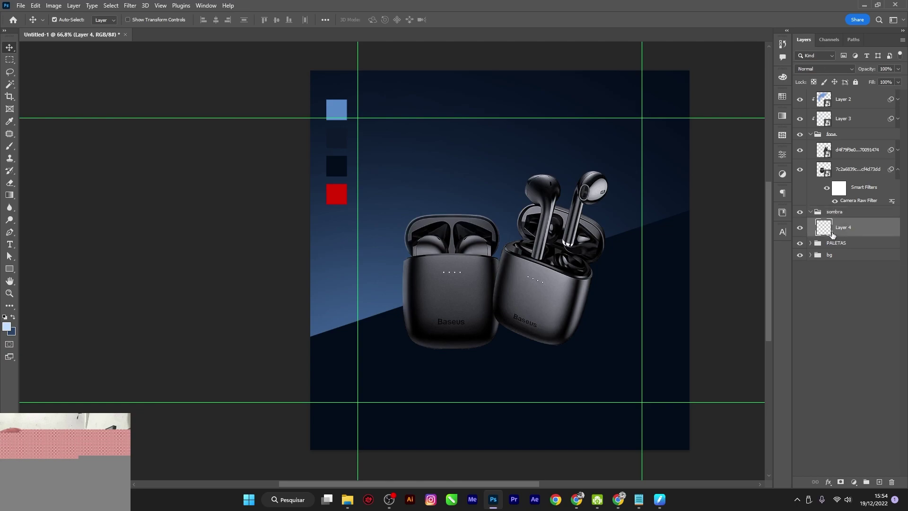
Set up a large brush with default black and white colours.
{"action": "key", "text": "b"}
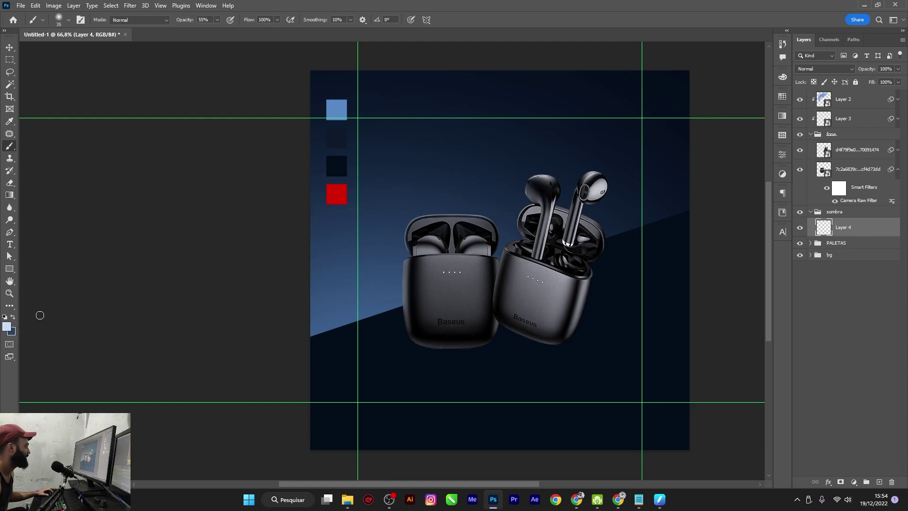
{"action": "key", "text": "d"}
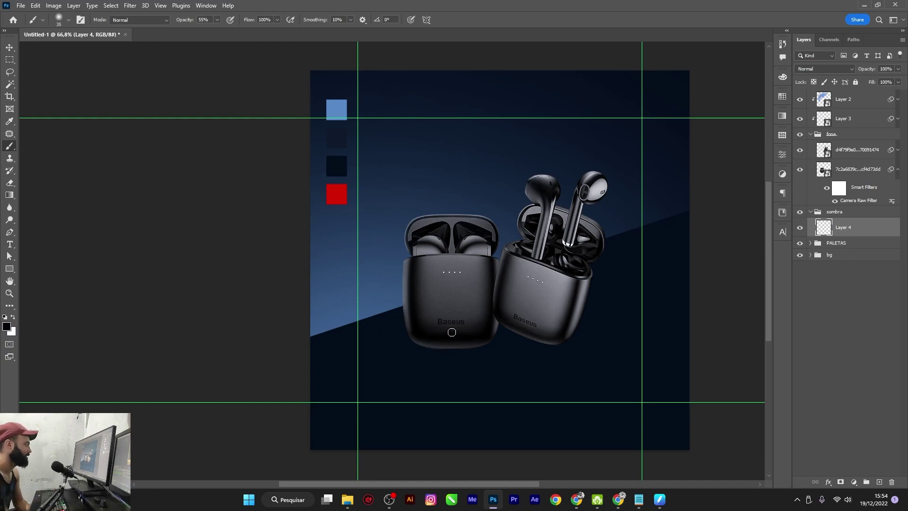
{"action": "right_click", "coordinate": [452, 333]}
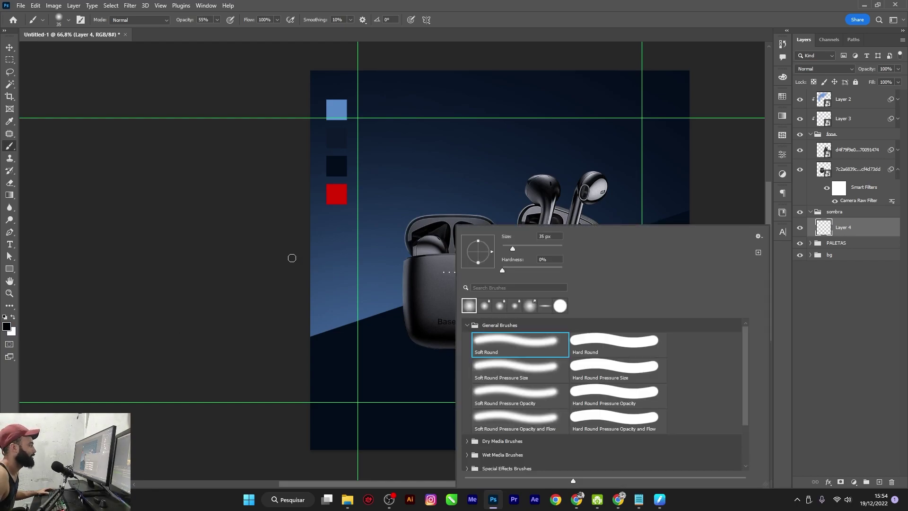
{"action": "key", "text": "Escape"}
{"action": "scroll", "coordinate": [405, 218], "scroll_direction": "up", "scroll_amount": 1}
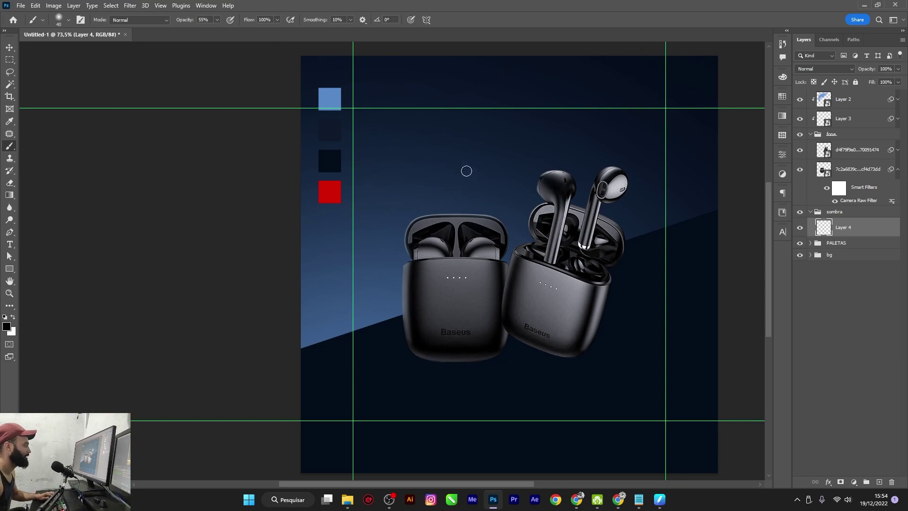
{"action": "key", "text": "bracketright"}
{"action": "key", "text": "bracketright"}
{"action": "key", "text": "bracketright"}
{"action": "key", "text": "bracketright"}
{"action": "key", "text": "bracketright"}
{"action": "key", "text": "bracketright"}
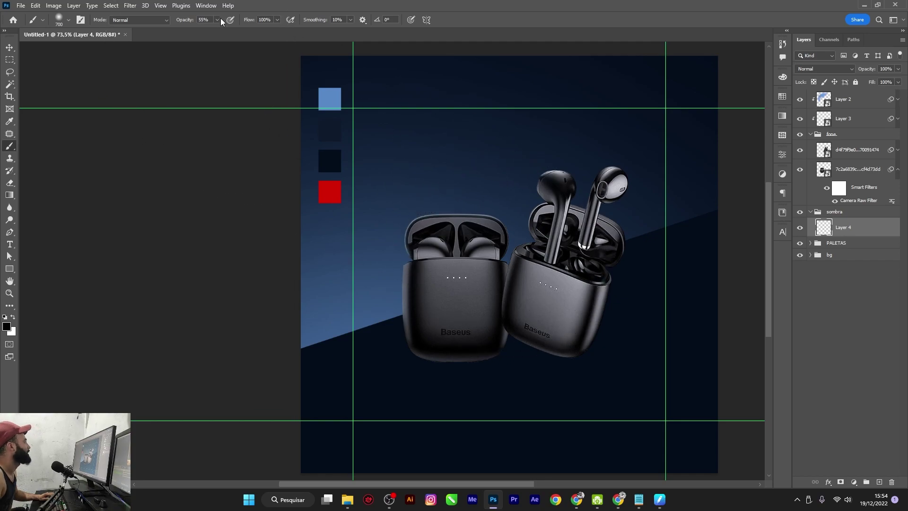
Paint a soft black dab on Layer 4 and squash it into a flat strip under the cases.
{"action": "left_click", "coordinate": [503, 263]}
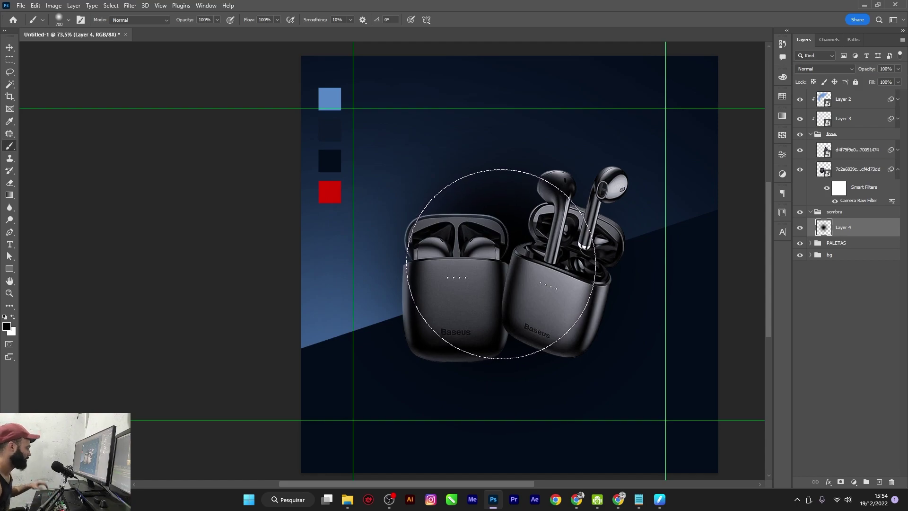
{"action": "key", "text": "v"}
{"action": "key", "text": "ctrl+t"}
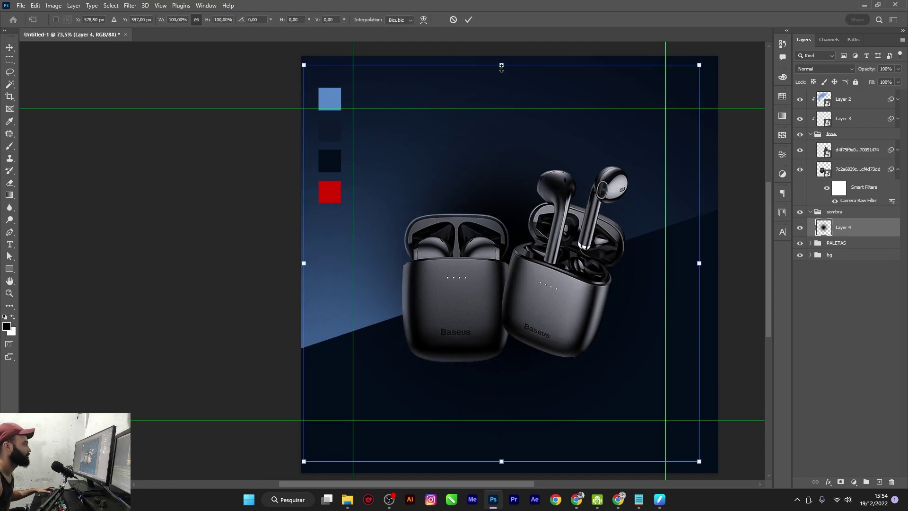
{"action": "left_click_drag", "start_coordinate": [502, 65], "coordinate": [509, 264]}
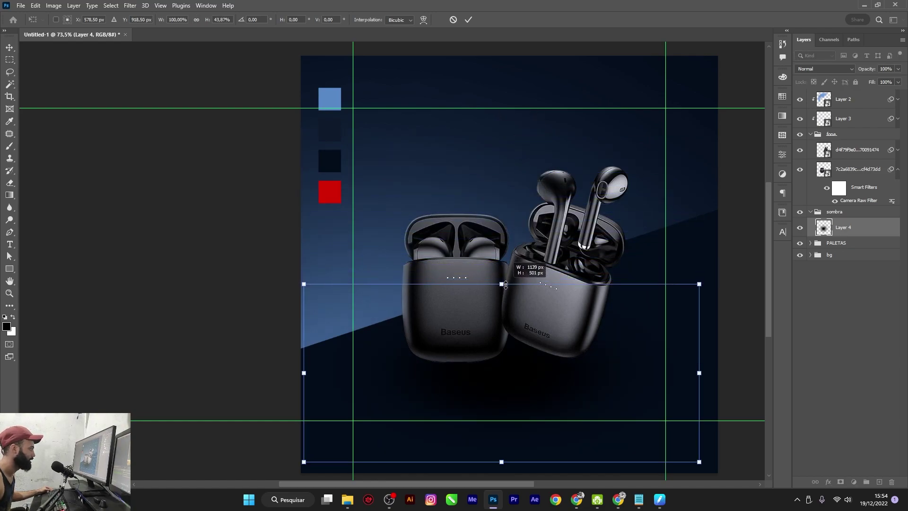
{"action": "left_click_drag", "start_coordinate": [509, 264], "coordinate": [515, 434]}
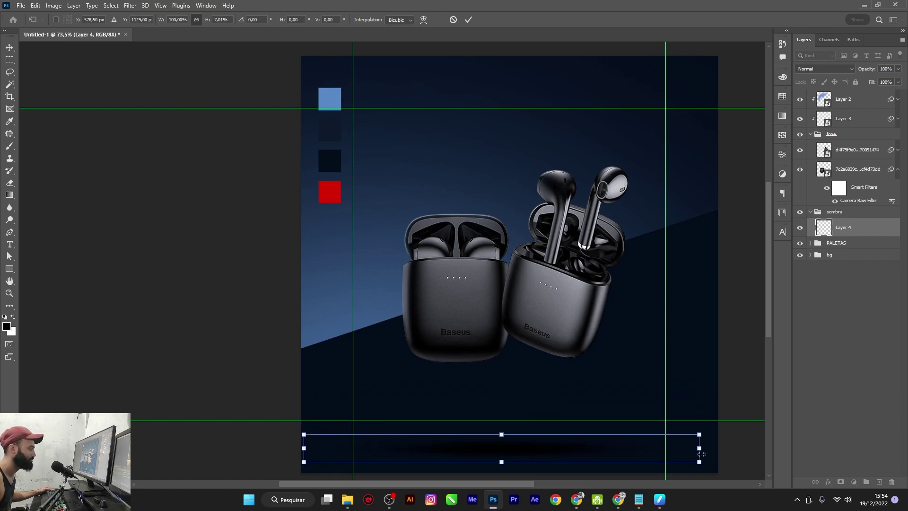
{"action": "left_click_drag", "start_coordinate": [702, 454], "coordinate": [545, 448]}
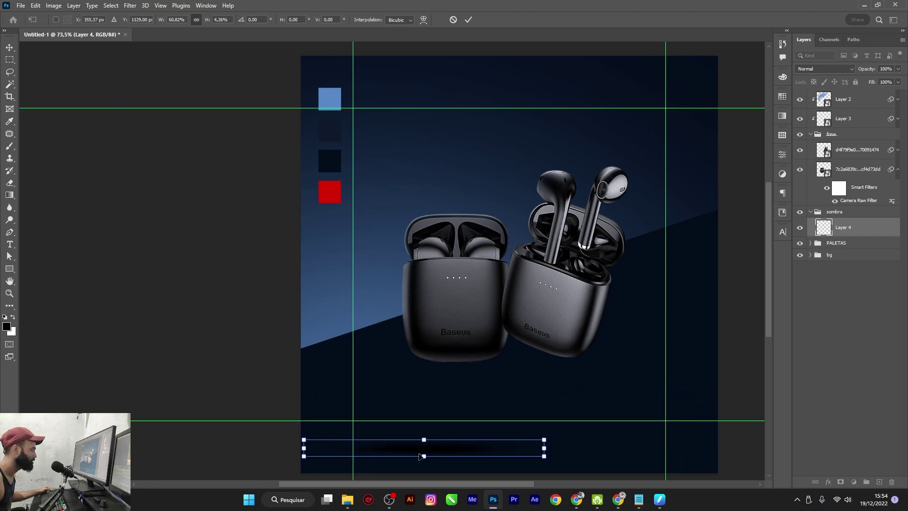
{"action": "left_click_drag", "start_coordinate": [422, 456], "coordinate": [453, 371]}
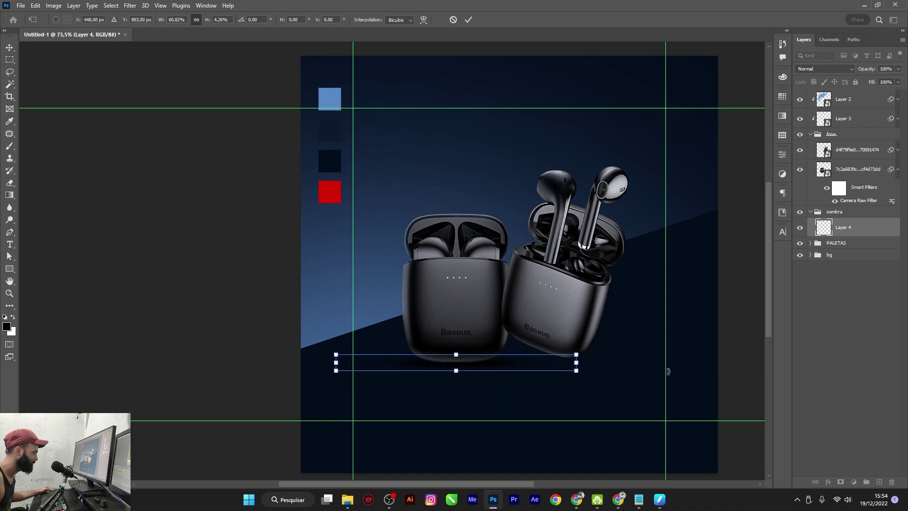
{"action": "key", "text": "Return"}
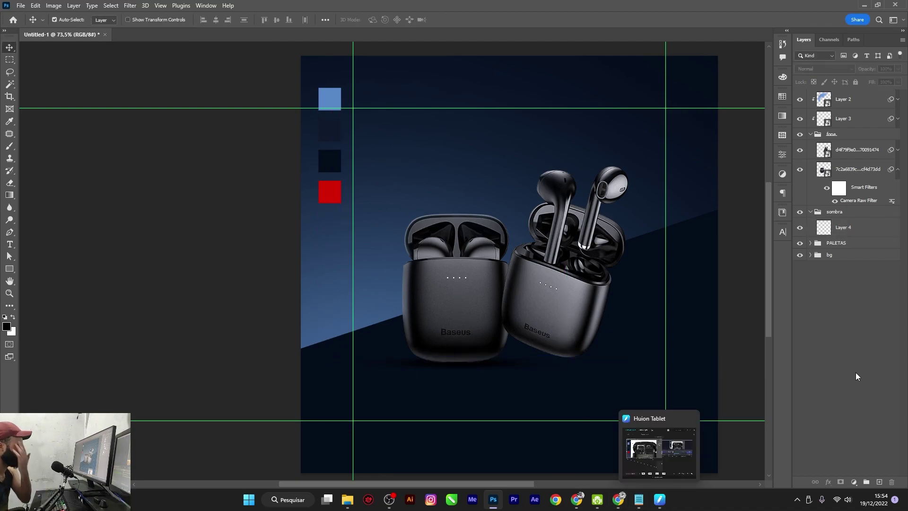
Narrow and flatten the shadow, centring it under the left case.
{"action": "scroll", "coordinate": [492, 371], "scroll_direction": "up", "scroll_amount": 2}
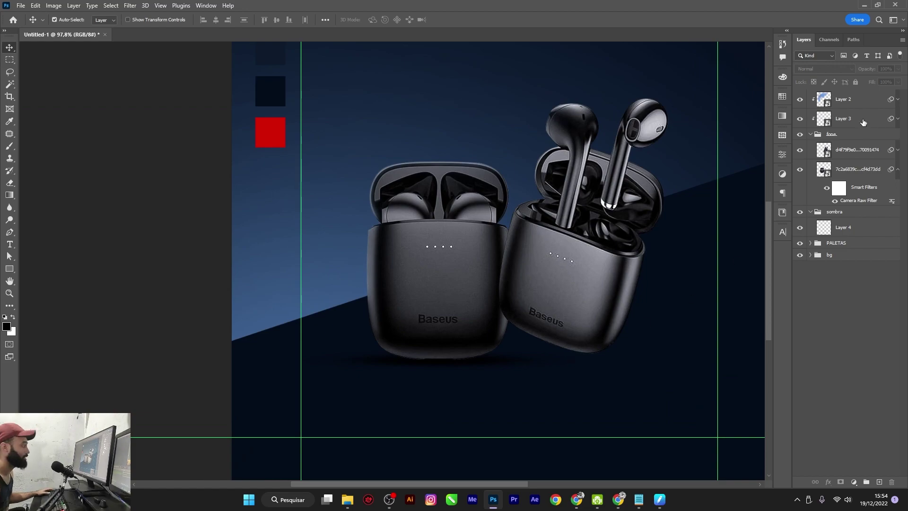
{"action": "left_click", "coordinate": [847, 227]}
{"action": "scroll", "coordinate": [443, 361], "scroll_direction": "up", "scroll_amount": 2}
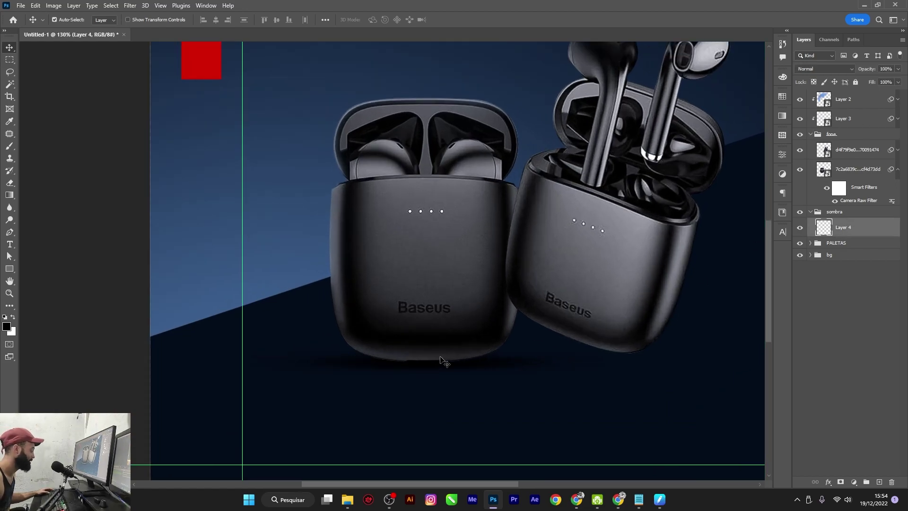
{"action": "key", "text": "ctrl+t"}
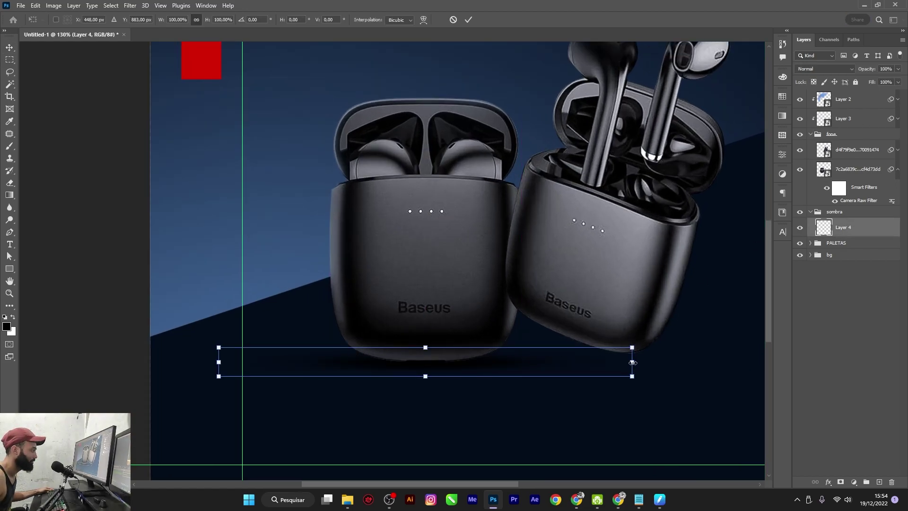
{"action": "left_click_drag", "start_coordinate": [633, 363], "coordinate": [513, 363]}
{"action": "mouse_move", "coordinate": [424, 370]}
{"action": "left_mouse_down"}
{"action": "mouse_move", "coordinate": [478, 371]}
{"action": "mouse_move", "coordinate": [430, 364]}
{"action": "left_mouse_up"}
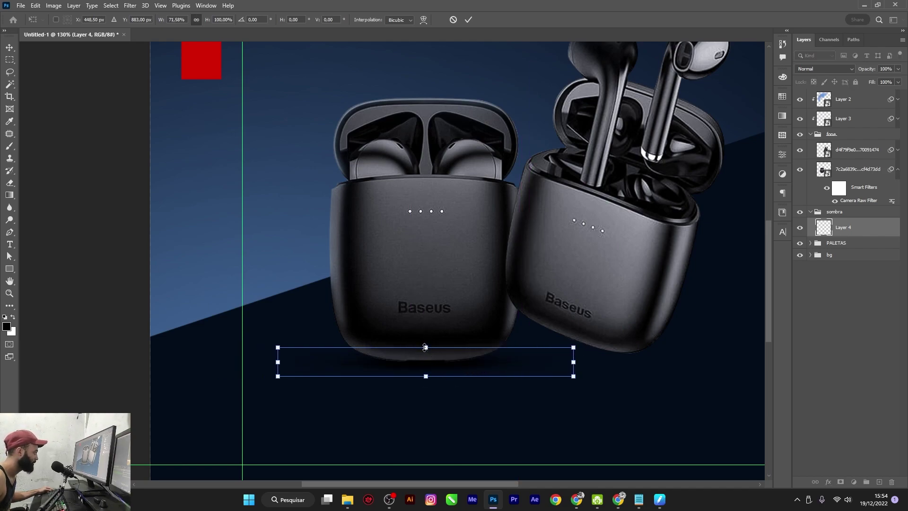
{"action": "left_click_drag", "start_coordinate": [425, 348], "coordinate": [425, 354]}
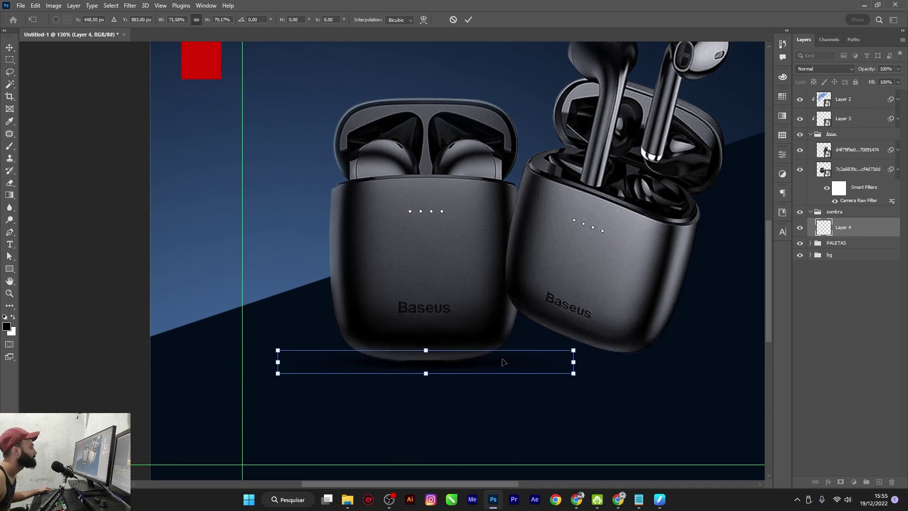
{"action": "left_click", "coordinate": [844, 355]}
Nudge the shadow up against the case bottom and Alt-drag a duplicate copy.
{"action": "scroll", "coordinate": [399, 365], "scroll_direction": "up", "scroll_amount": 2}
{"action": "scroll", "coordinate": [462, 365], "scroll_direction": "up", "scroll_amount": 2}
{"action": "scroll", "coordinate": [564, 349], "scroll_direction": "up", "scroll_amount": 2}
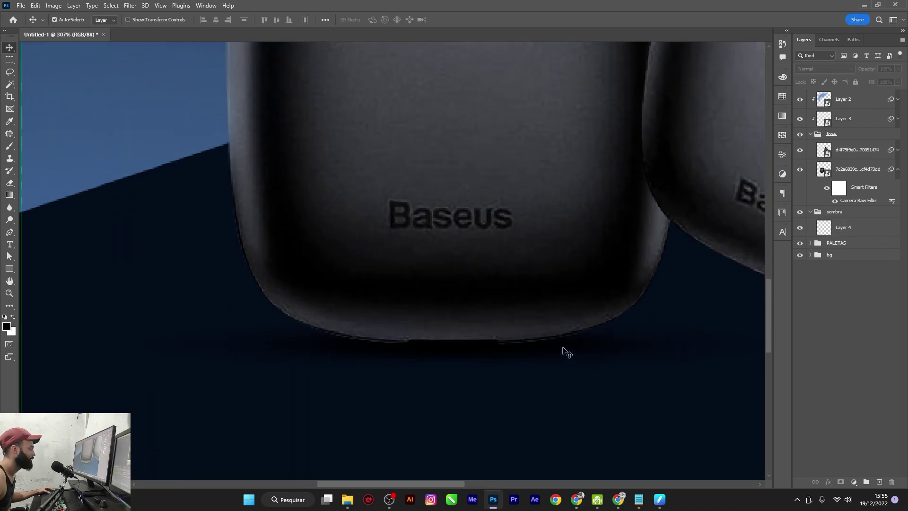
{"action": "left_click_drag", "start_coordinate": [455, 352], "coordinate": [455, 346]}
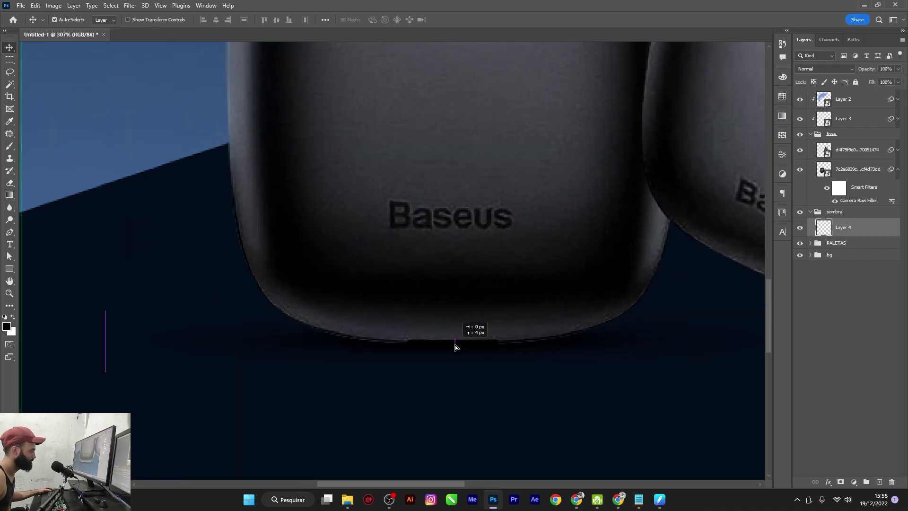
{"action": "left_click_drag", "start_coordinate": [690, 295], "coordinate": [524, 290]}
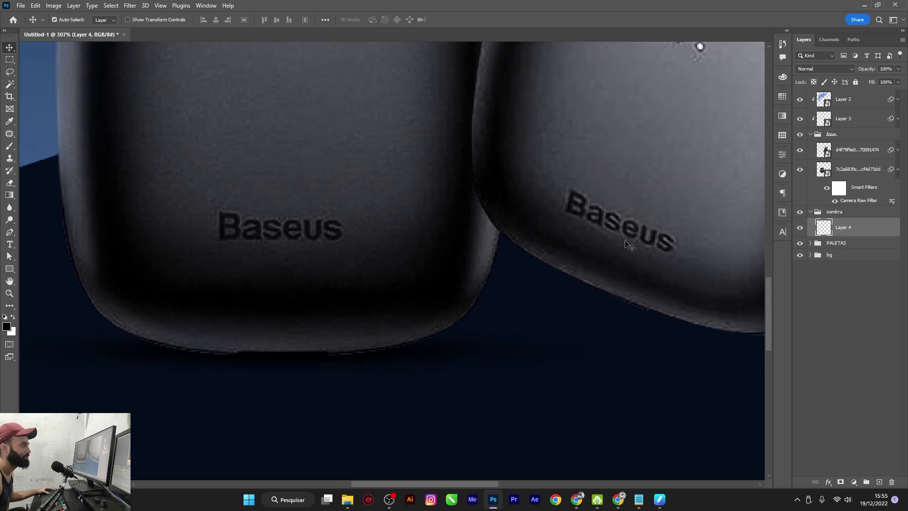
{"action": "scroll", "coordinate": [426, 336], "scroll_direction": "down", "scroll_amount": 5}
{"action": "left_click_drag", "start_coordinate": [363, 352], "coordinate": [363, 365]}
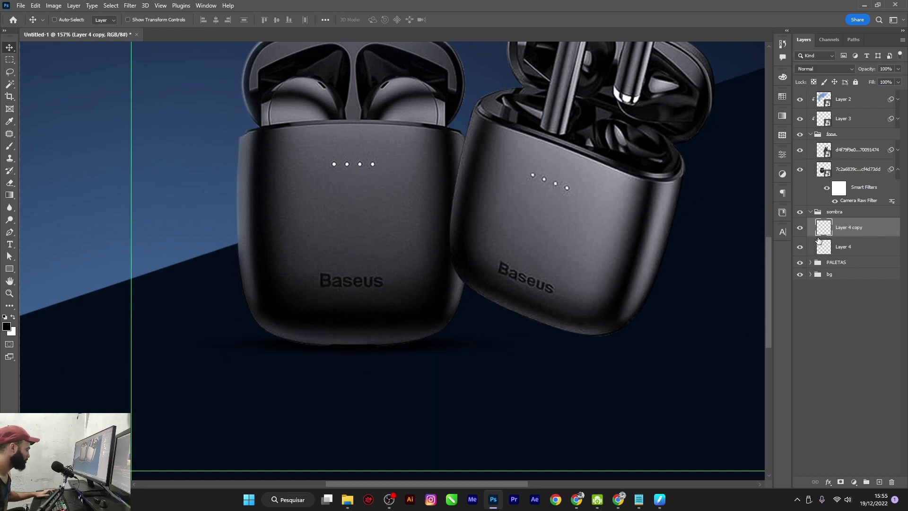
Move the duplicate shadow under the right case and narrow it to fit one case.
{"action": "key", "text": "ctrl+t"}
{"action": "left_click_drag", "start_coordinate": [332, 352], "coordinate": [574, 342]}
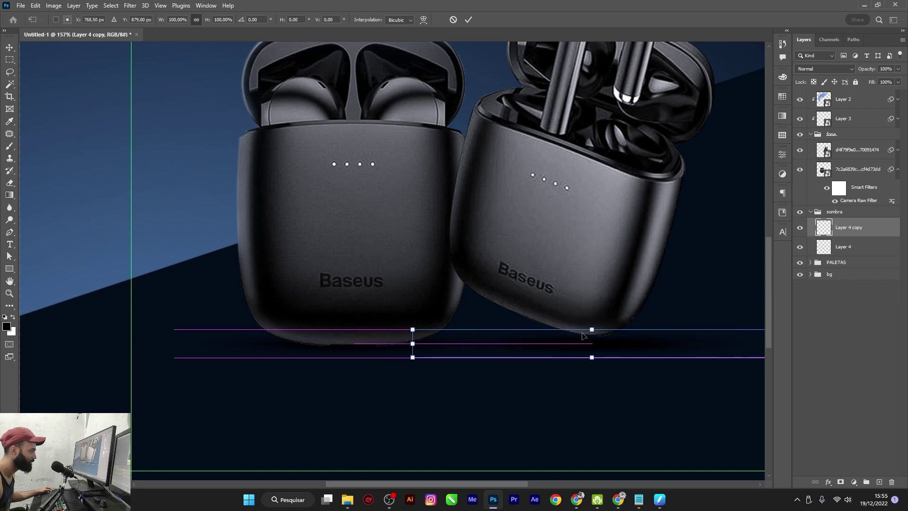
{"action": "key", "text": "Up"}
{"action": "key", "text": "Up"}
{"action": "key", "text": "Up"}
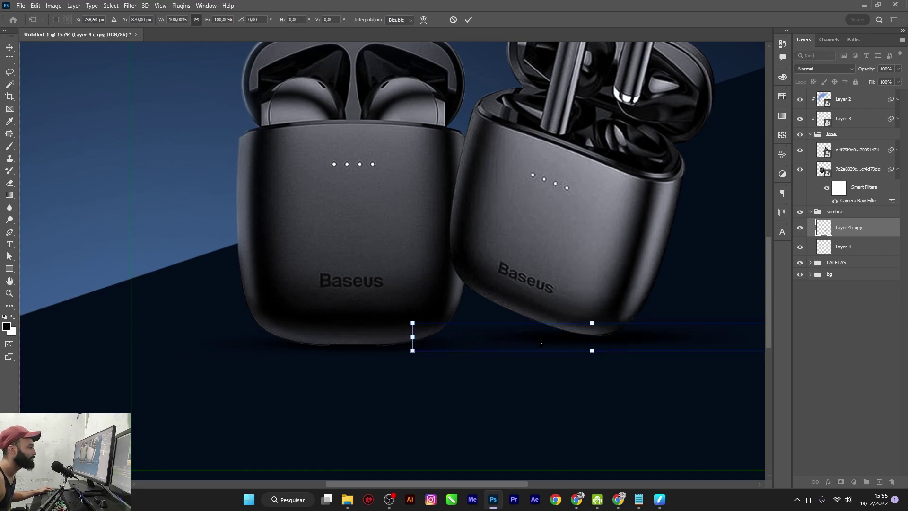
{"action": "left_click_drag", "start_coordinate": [412, 341], "coordinate": [552, 341]}
{"action": "left_click_drag", "start_coordinate": [680, 341], "coordinate": [595, 341]}
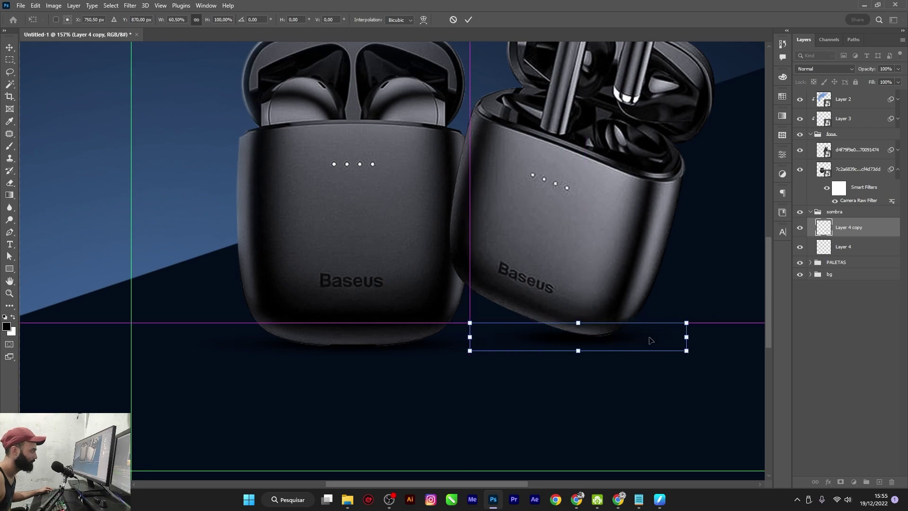
{"action": "key", "text": "Return"}
Refine the Layer 4 copy shadow's width and position under the tilted case.
{"action": "scroll", "coordinate": [632, 316], "scroll_direction": "down", "scroll_amount": 3}
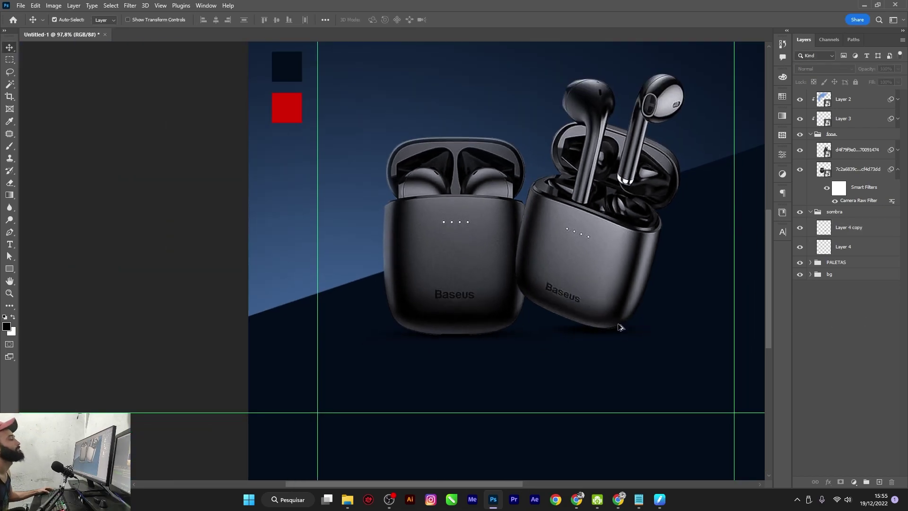
{"action": "scroll", "coordinate": [586, 359], "scroll_direction": "up", "scroll_amount": 1}
{"action": "left_click", "coordinate": [582, 355]}
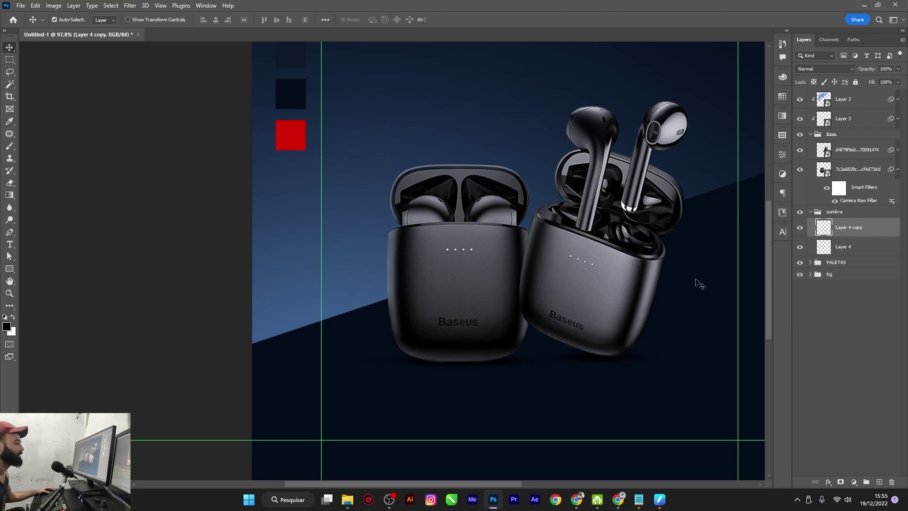
{"action": "key", "text": "ctrl+t"}
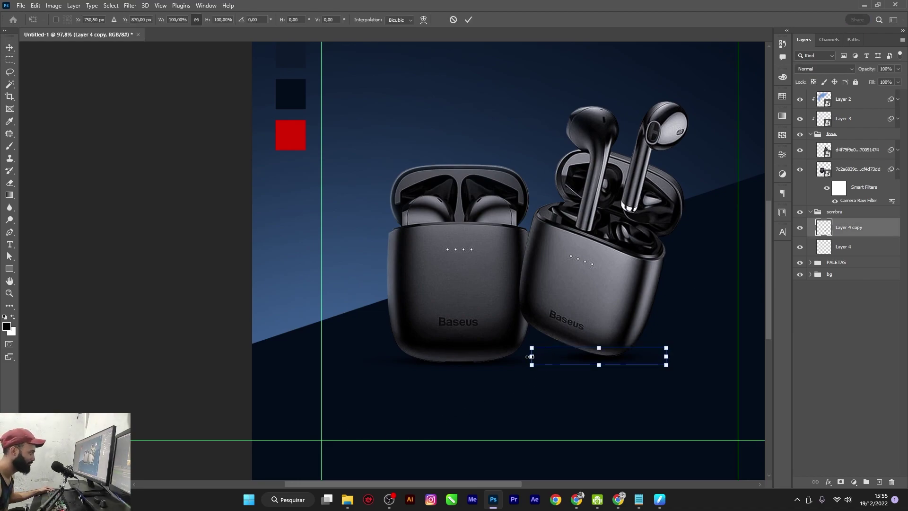
{"action": "left_click_drag", "start_coordinate": [532, 356], "coordinate": [507, 360]}
{"action": "left_click_drag", "start_coordinate": [574, 362], "coordinate": [586, 362]}
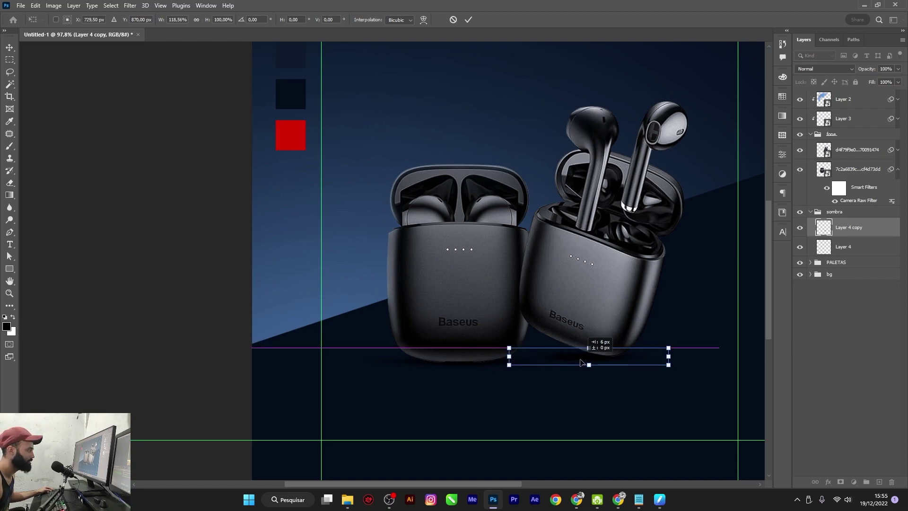
{"action": "left_click", "coordinate": [818, 349]}
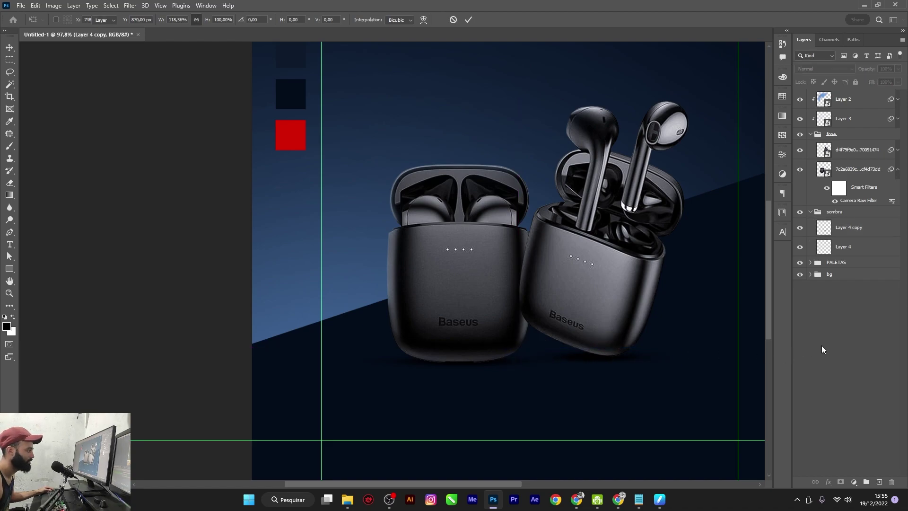
Collapse the sombra group and move it inside the fone group.
{"action": "scroll", "coordinate": [699, 338], "scroll_direction": "down", "scroll_amount": 1}
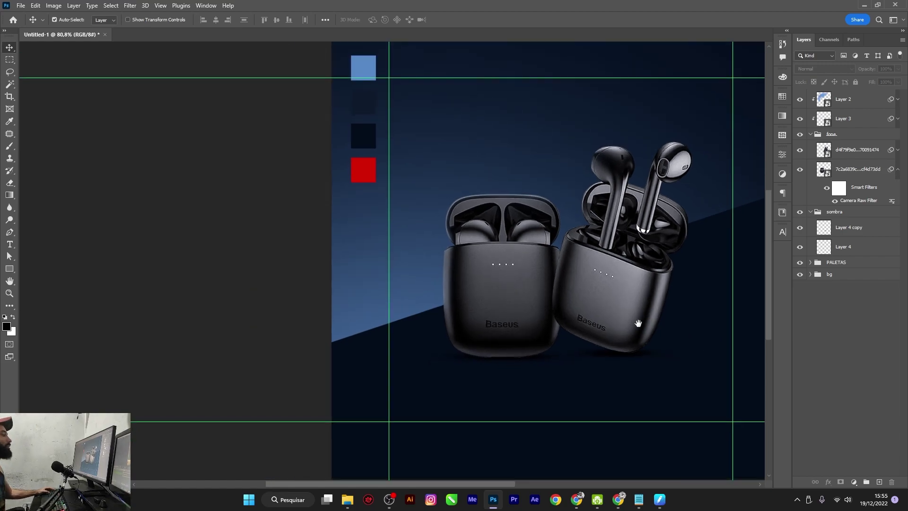
{"action": "scroll", "coordinate": [696, 334], "scroll_direction": "down", "scroll_amount": 1}
{"action": "scroll", "coordinate": [629, 337], "scroll_direction": "down", "scroll_amount": 1}
{"action": "left_click_drag", "start_coordinate": [626, 336], "coordinate": [623, 316]}
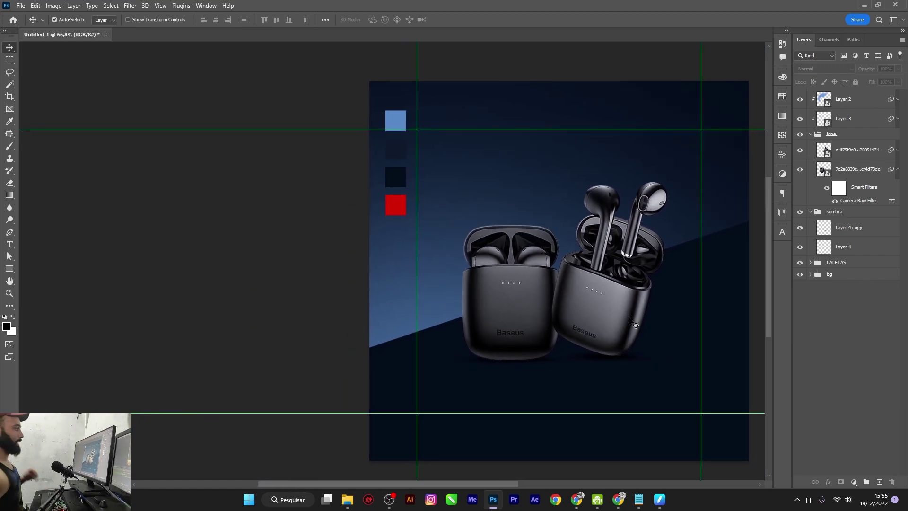
{"action": "left_click_drag", "start_coordinate": [615, 285], "coordinate": [582, 277]}
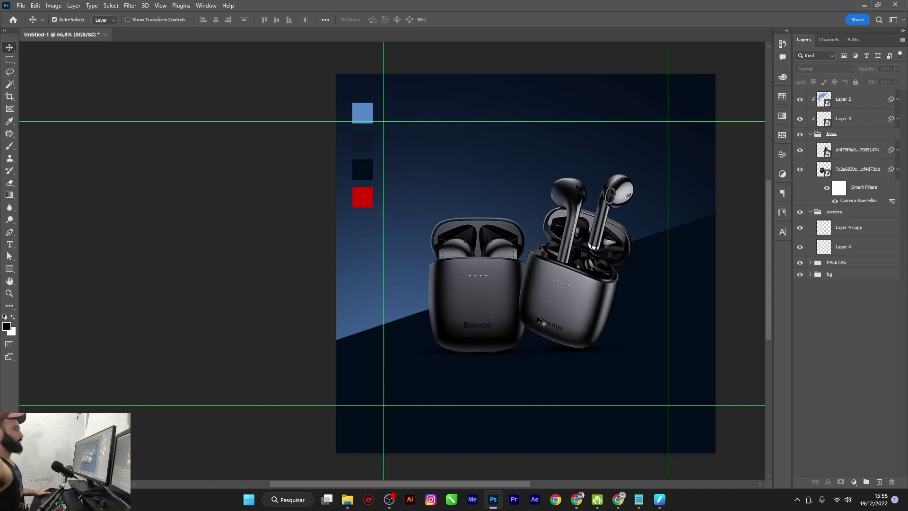
{"action": "scroll", "coordinate": [538, 317], "scroll_direction": "up", "scroll_amount": 1}
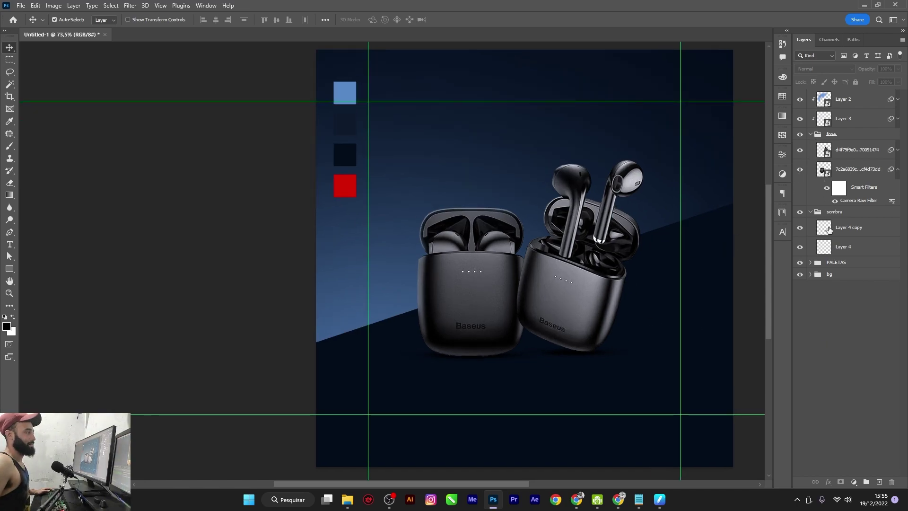
{"action": "left_click", "coordinate": [812, 213]}
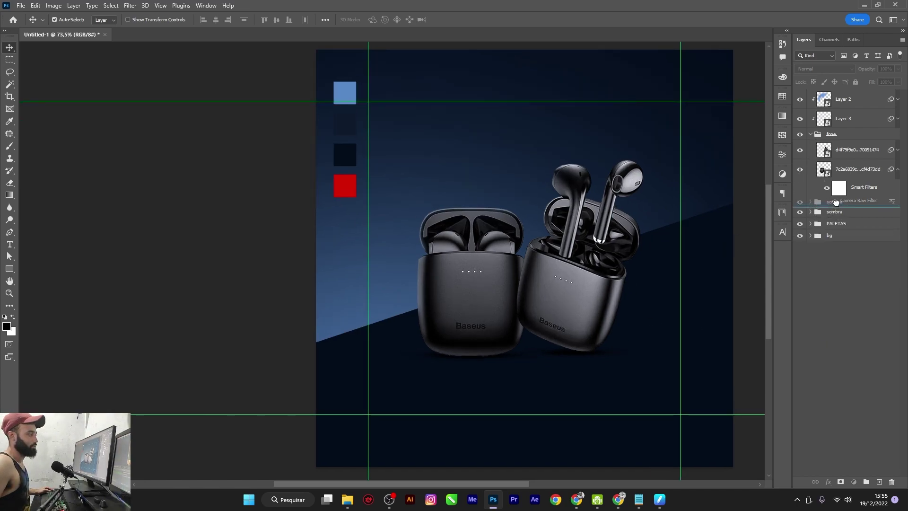
{"action": "left_click_drag", "start_coordinate": [835, 213], "coordinate": [835, 204]}
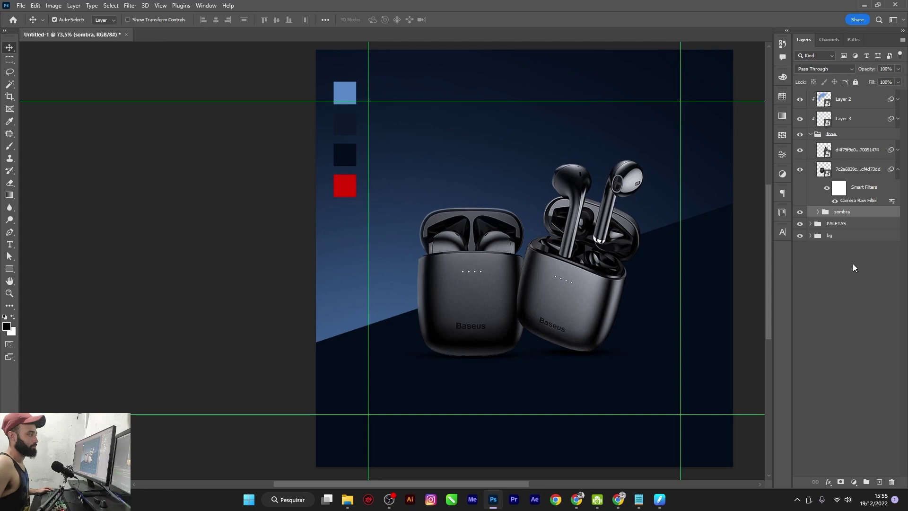
Group Layer 2 through sombra into a new group named fone.
{"action": "left_click", "coordinate": [835, 136]}
{"action": "left_click", "coordinate": [847, 100]}
{"action": "left_click", "coordinate": [847, 211], "text": "shift"}
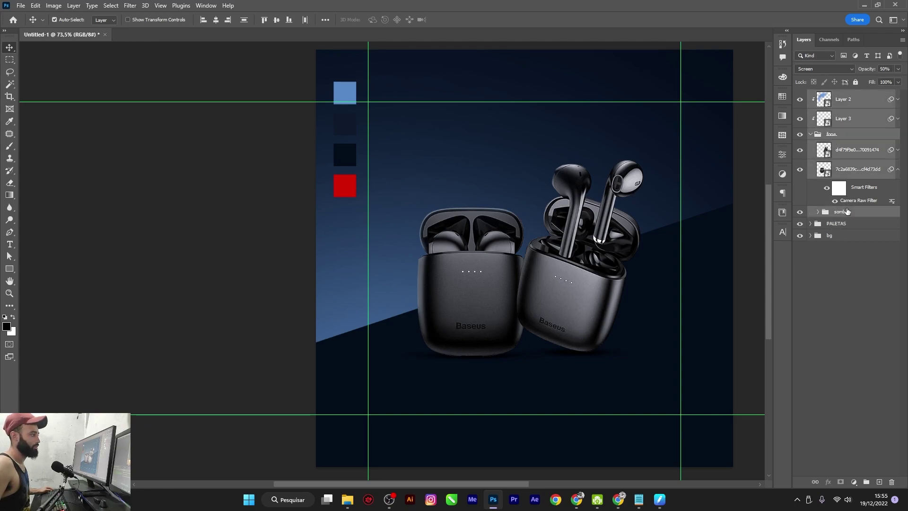
{"action": "key", "text": "ctrl+g"}
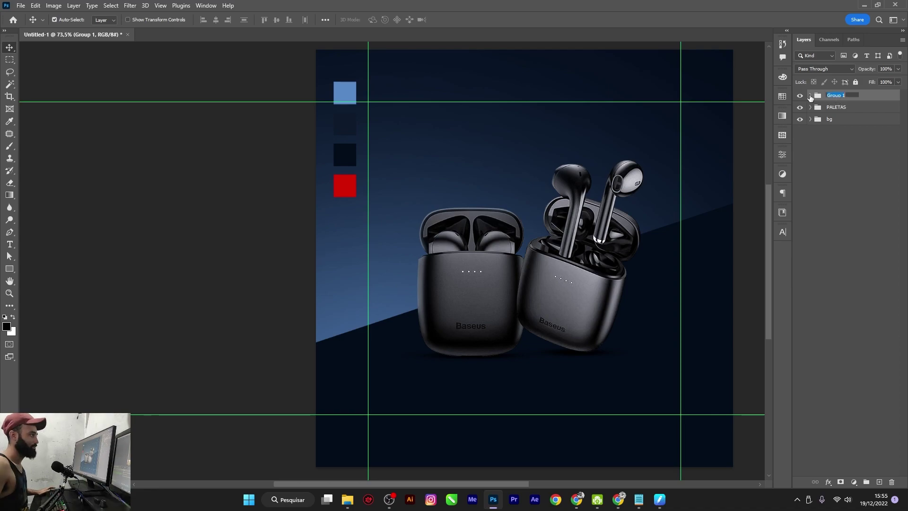
{"action": "left_click", "coordinate": [800, 95]}
{"action": "double_click", "coordinate": [842, 96]}
{"action": "type", "text": "fone"}
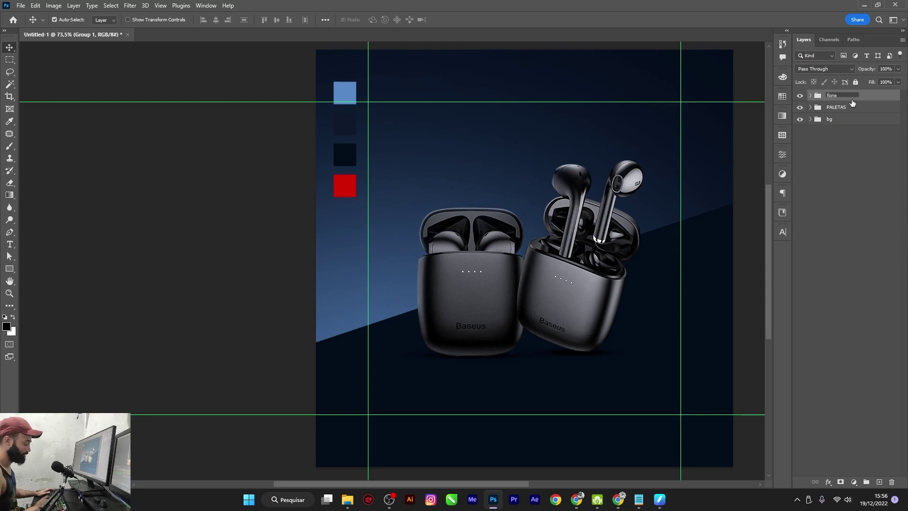
{"action": "key", "text": "Return"}
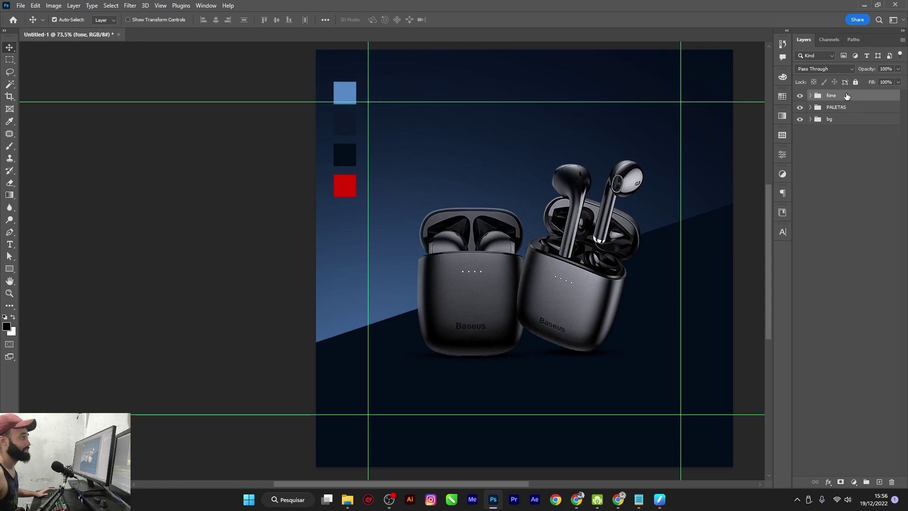
{"action": "left_click", "coordinate": [800, 95]}
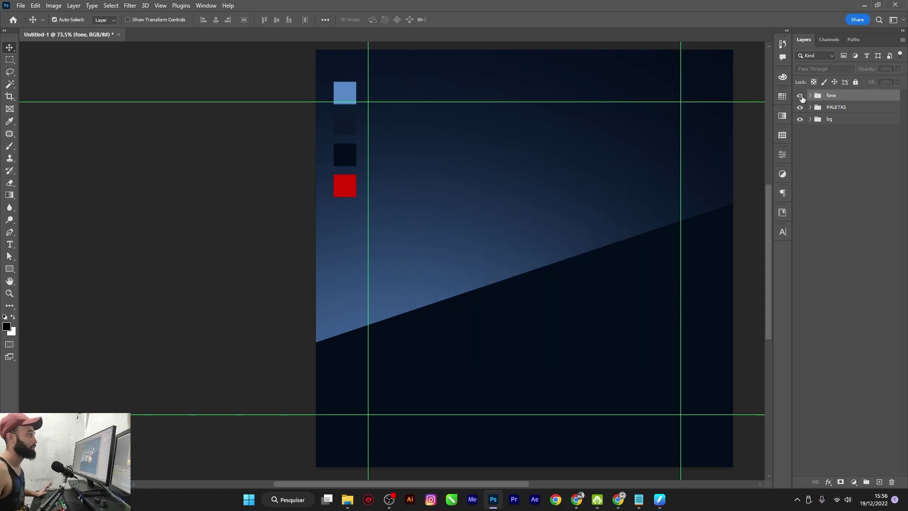
Expand the bg group and select Layer 1 inside it.
{"action": "left_click", "coordinate": [835, 171]}
{"action": "left_click", "coordinate": [818, 123]}
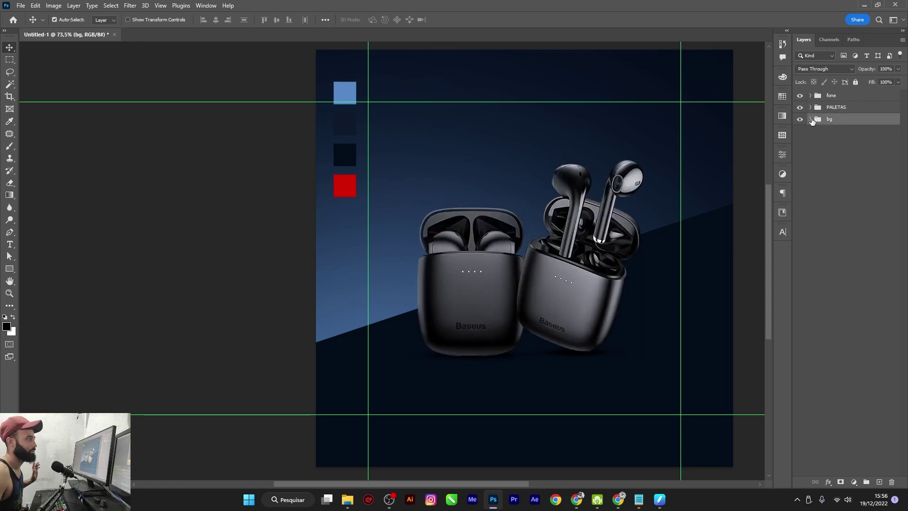
{"action": "left_click", "coordinate": [811, 119]}
{"action": "left_click", "coordinate": [842, 140]}
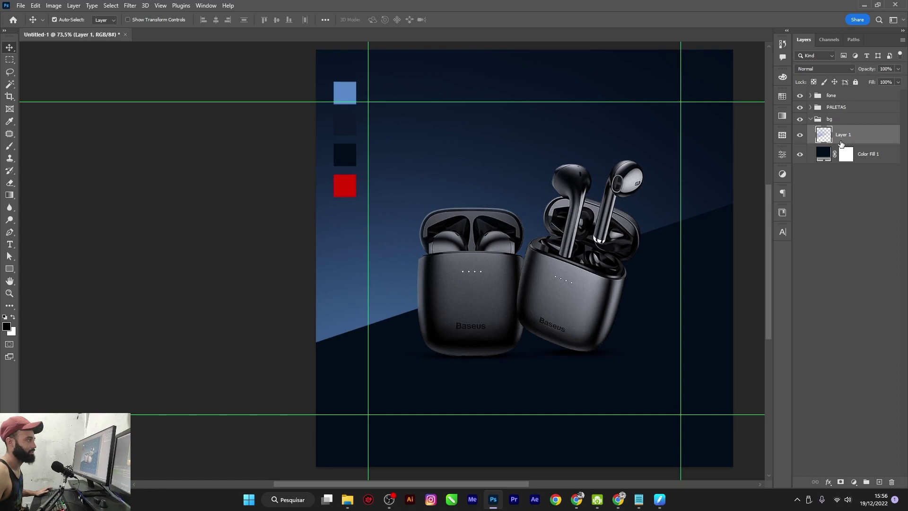
Paint a large light-blue soft glow on a new bg layer and fade it to about 11% opacity.
{"action": "left_click", "coordinate": [879, 482]}
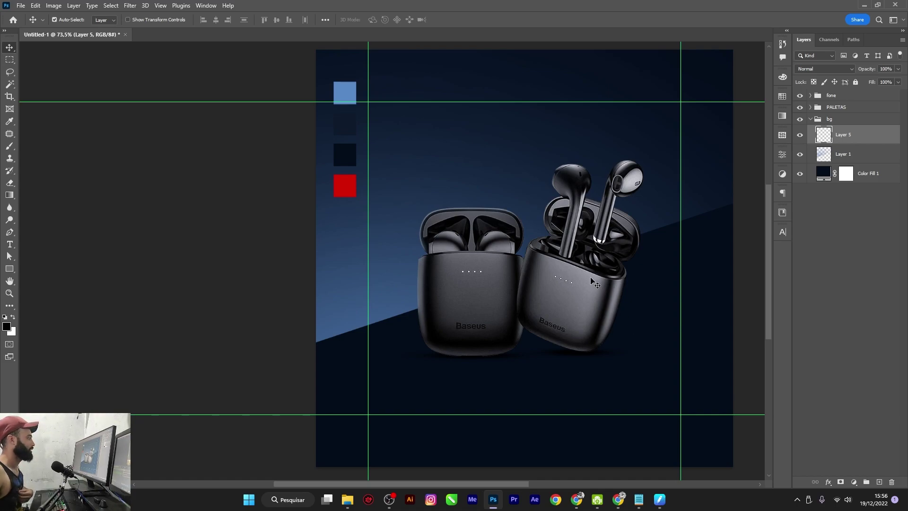
{"action": "key", "text": "i"}
{"action": "left_click", "coordinate": [356, 98]}
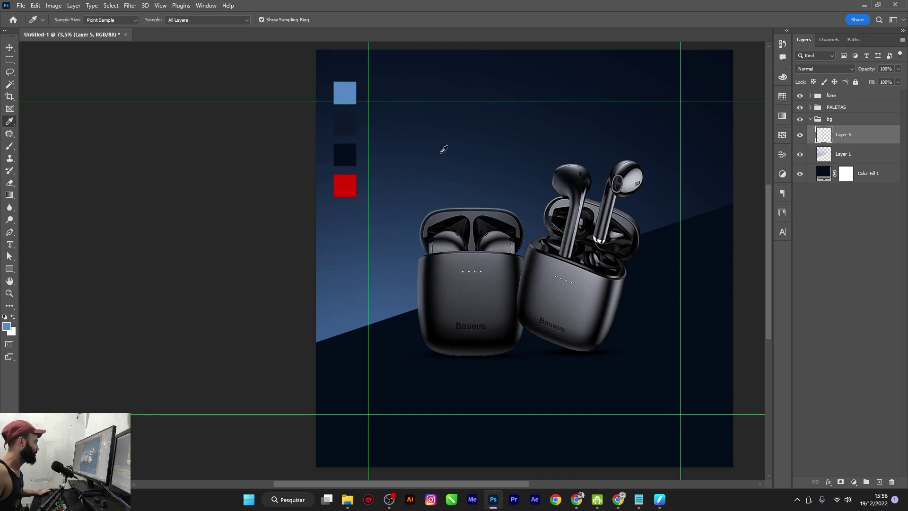
{"action": "key", "text": "b"}
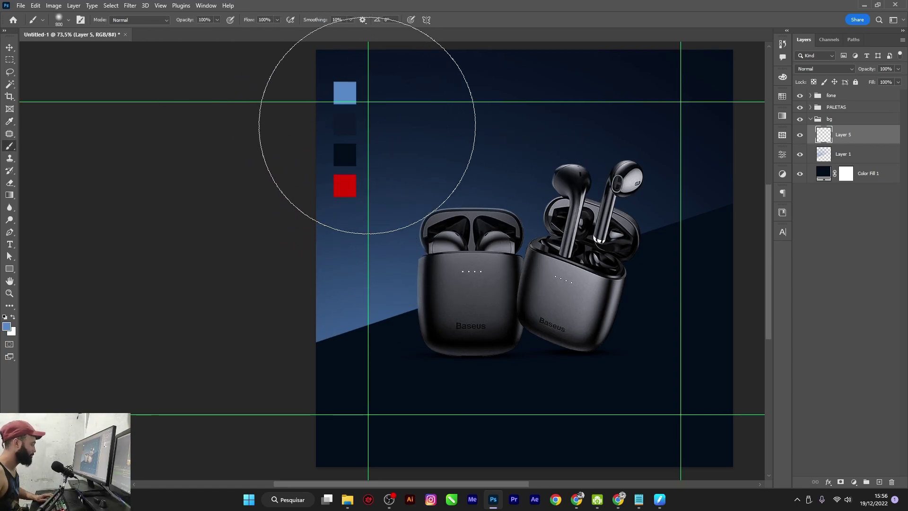
{"action": "key", "text": "bracketright"}
{"action": "key", "text": "bracketright"}
{"action": "key", "text": "bracketright"}
{"action": "key", "text": "bracketleft"}
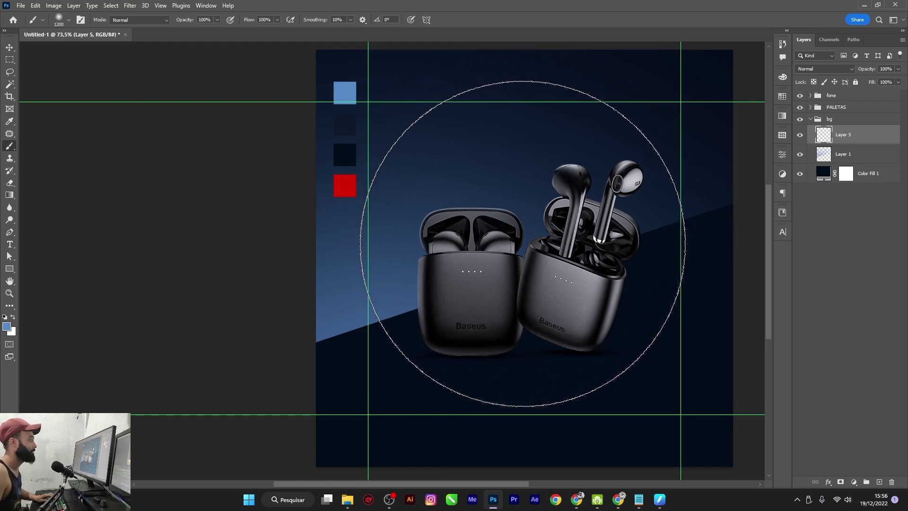
{"action": "left_click", "coordinate": [530, 237]}
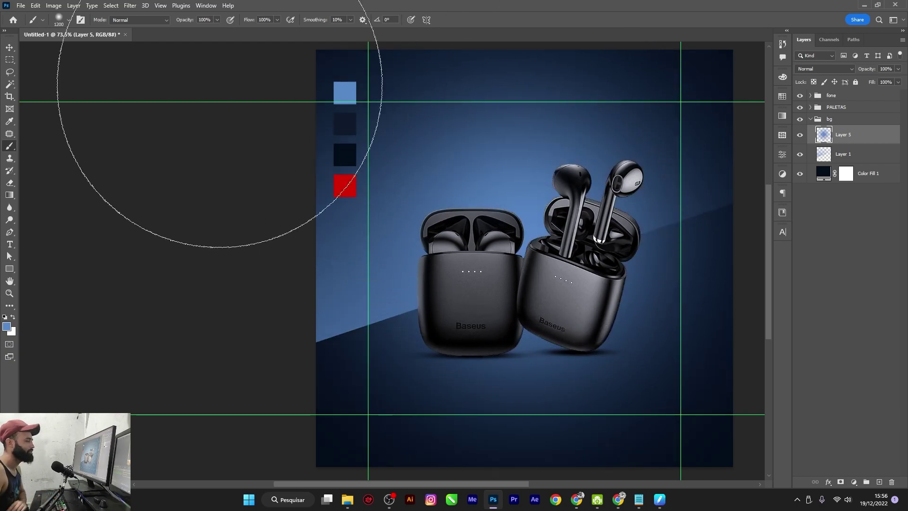
{"action": "left_click", "coordinate": [9, 48]}
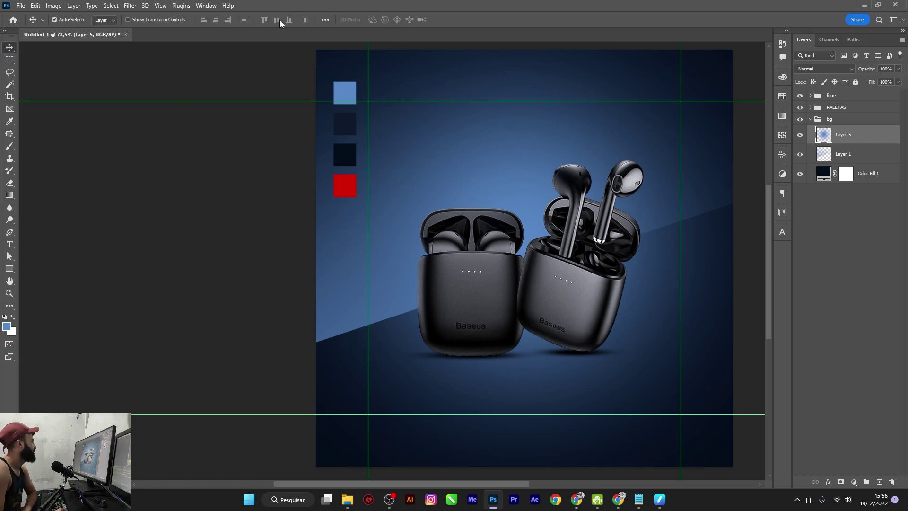
{"action": "left_click_drag", "start_coordinate": [870, 71], "coordinate": [816, 69]}
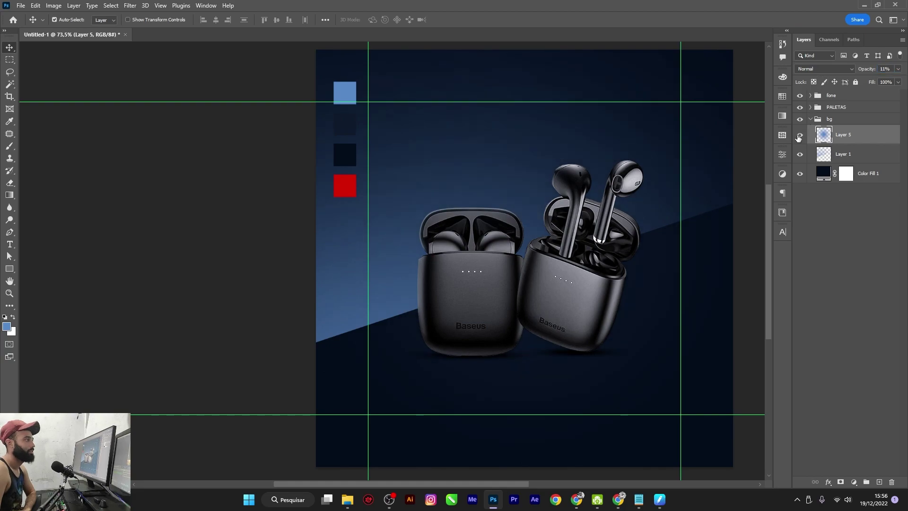
Set Layer 5's blue glow to Screen blending at 11% opacity, toggling it to compare.
{"action": "left_click", "coordinate": [829, 72]}
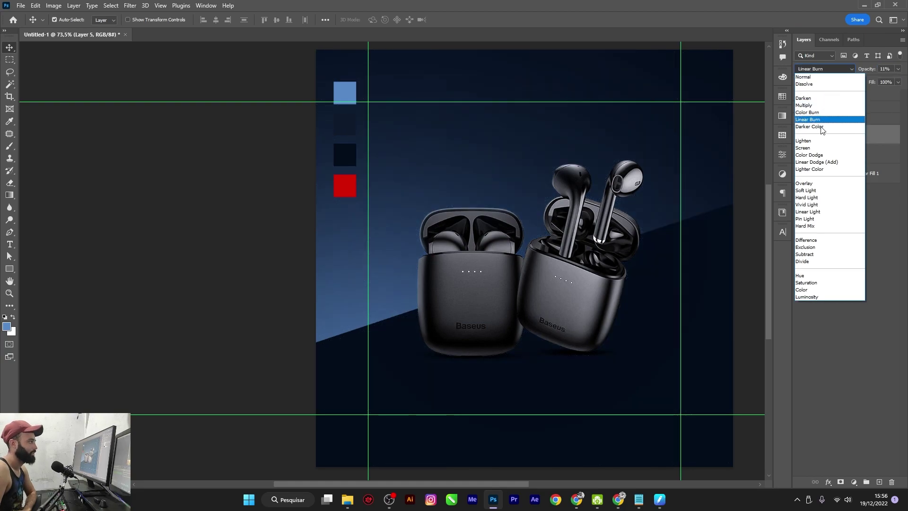
{"action": "left_click", "coordinate": [808, 148]}
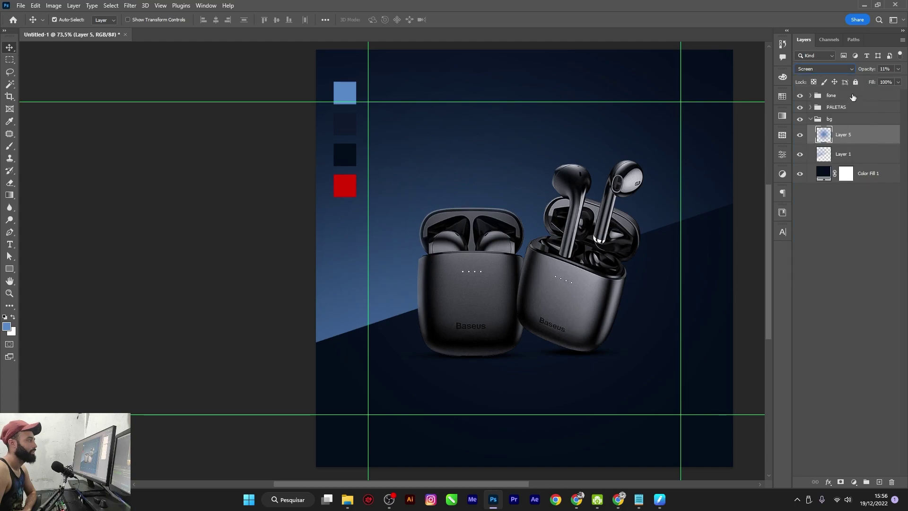
{"action": "left_click", "coordinate": [864, 70]}
{"action": "left_click_drag", "start_coordinate": [867, 71], "coordinate": [866, 72]}
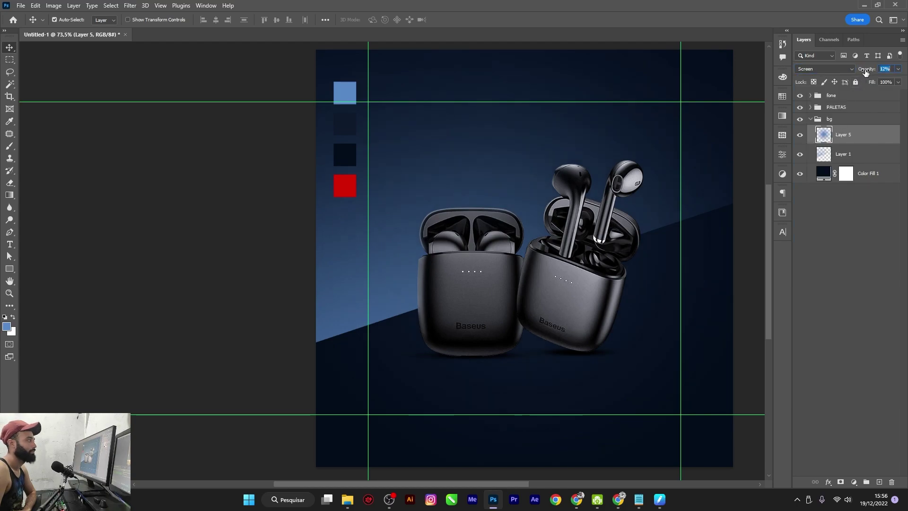
{"action": "left_click", "coordinate": [801, 136]}
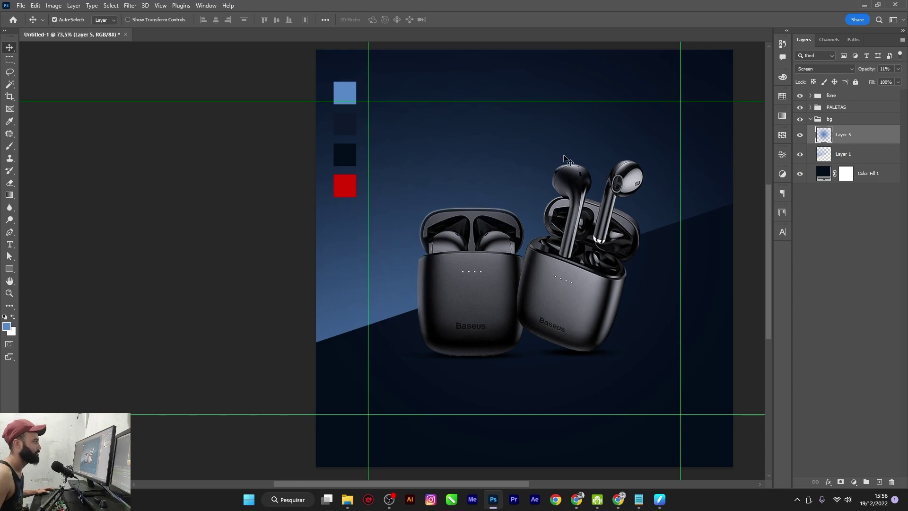
Nudge the fone group with the earbuds slightly left, then select Layer 5 in the bg group.
{"action": "scroll", "coordinate": [587, 179], "scroll_direction": "down", "scroll_amount": 1}
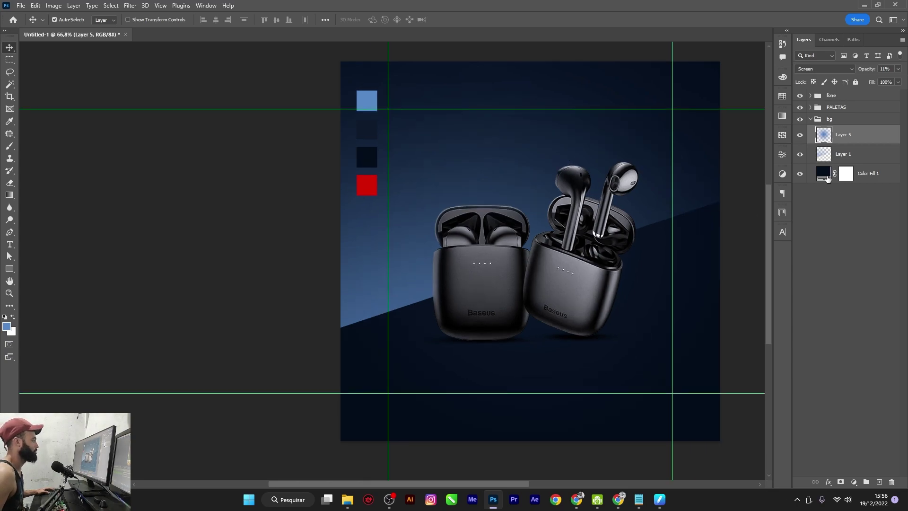
{"action": "left_click", "coordinate": [834, 108]}
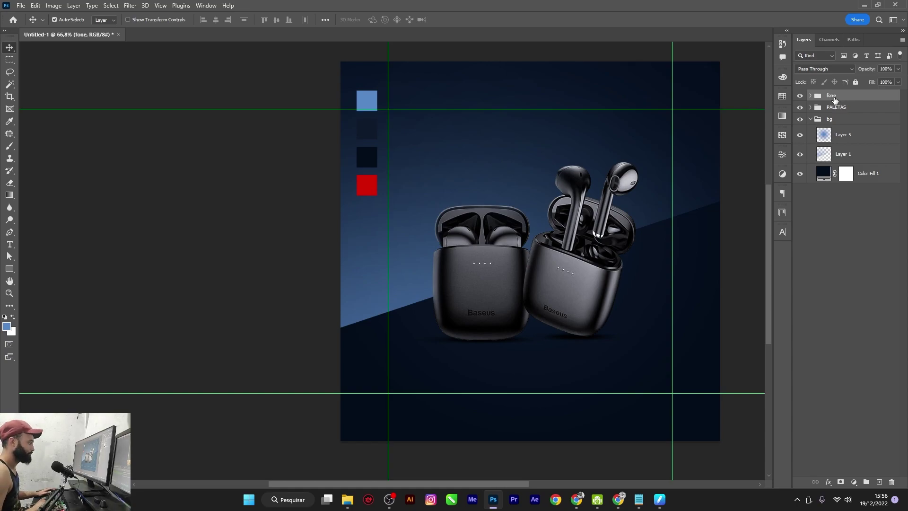
{"action": "key", "text": "Left"}
{"action": "key", "text": "Left"}
{"action": "key", "text": "Left"}
{"action": "key", "text": "Left"}
{"action": "key", "text": "Left"}
{"action": "key", "text": "Left"}
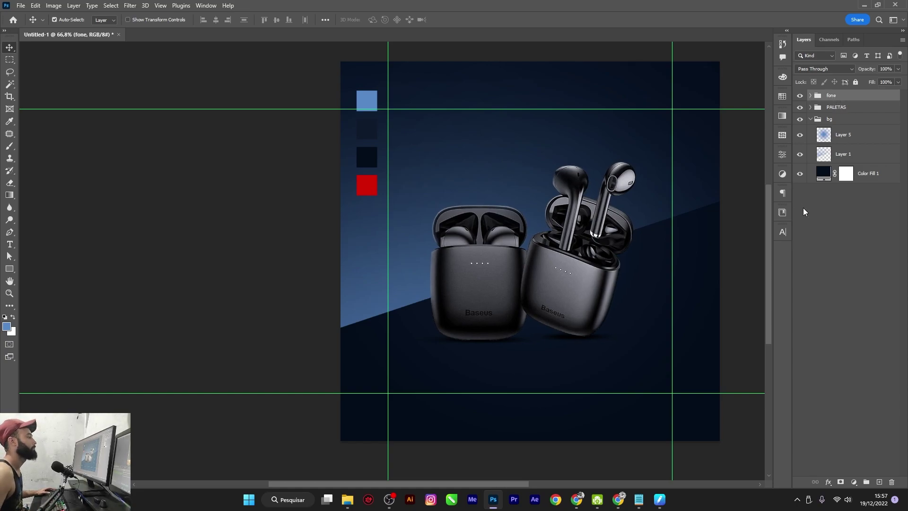
{"action": "left_click", "coordinate": [853, 258]}
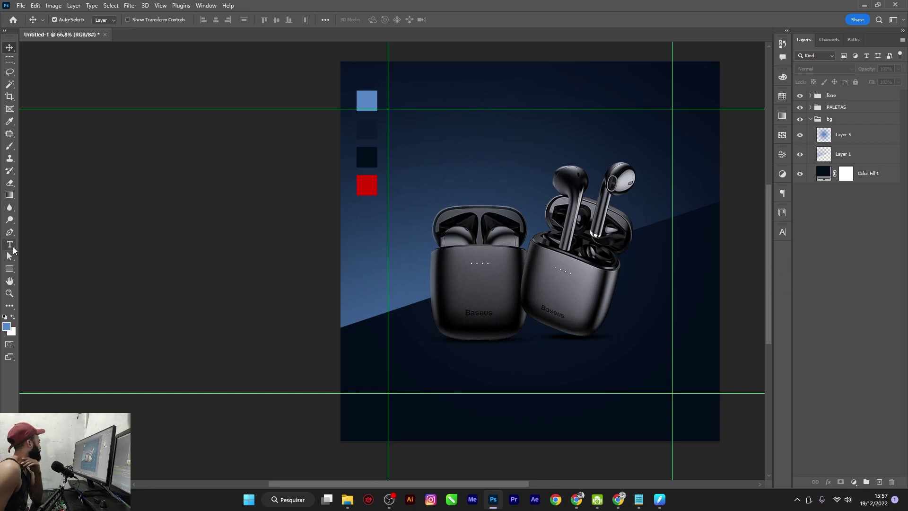
{"action": "left_click", "coordinate": [10, 137]}
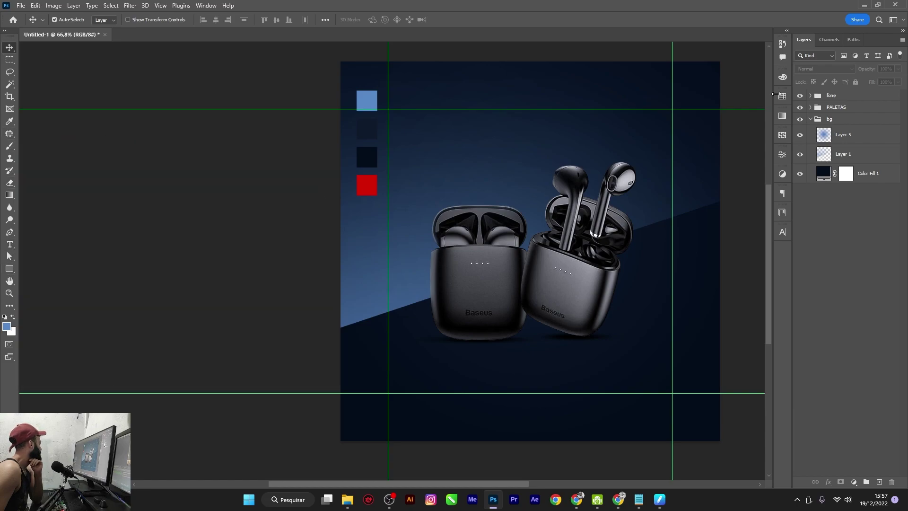
{"action": "left_click", "coordinate": [832, 97]}
{"action": "left_click", "coordinate": [844, 135]}
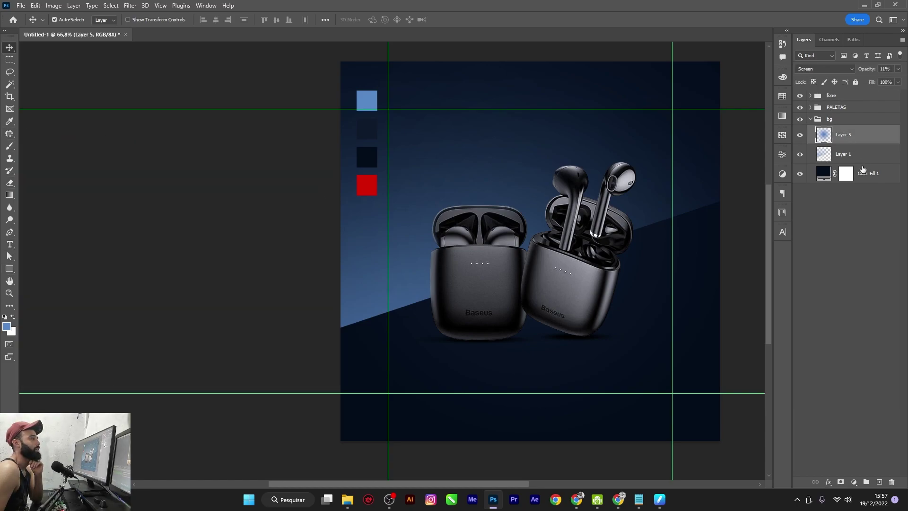
Add Layer 6 and try a soft 0%-hardness blue brush glow at the canvas top, then undo it.
{"action": "left_click", "coordinate": [879, 483]}
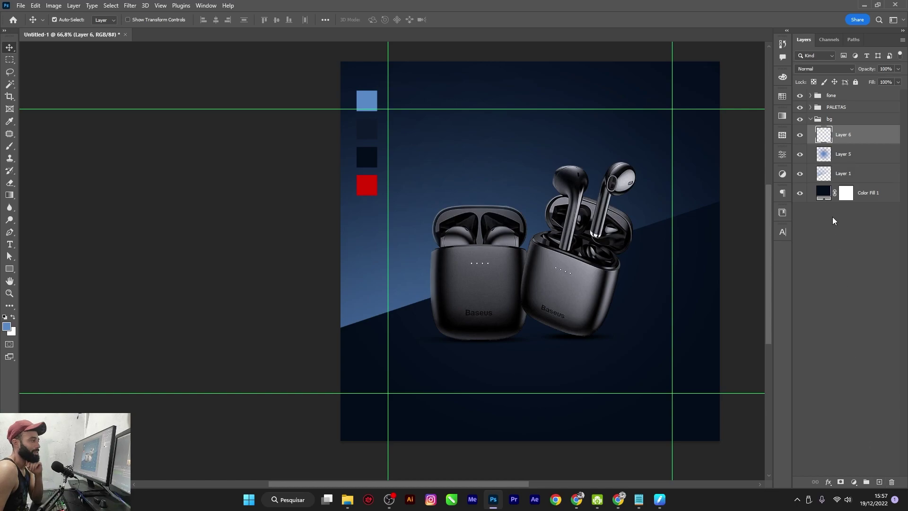
{"action": "key", "text": "b"}
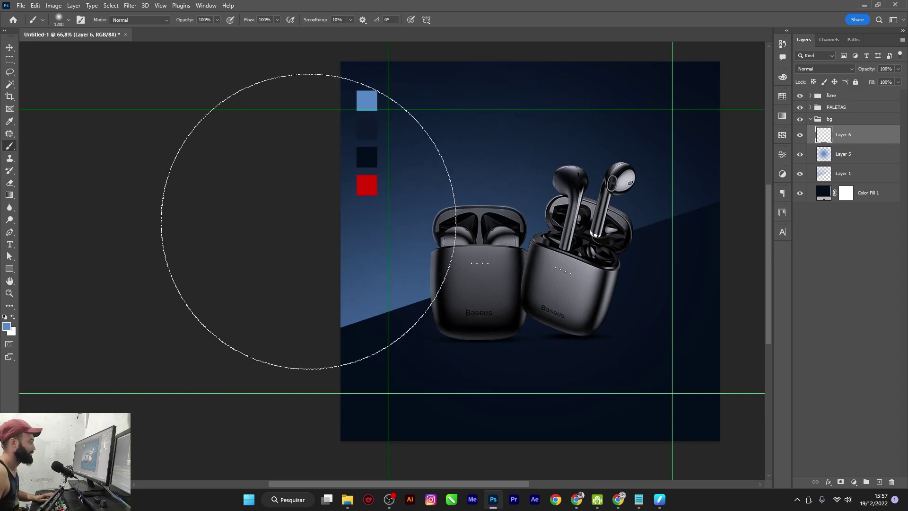
{"action": "right_click", "coordinate": [566, 223]}
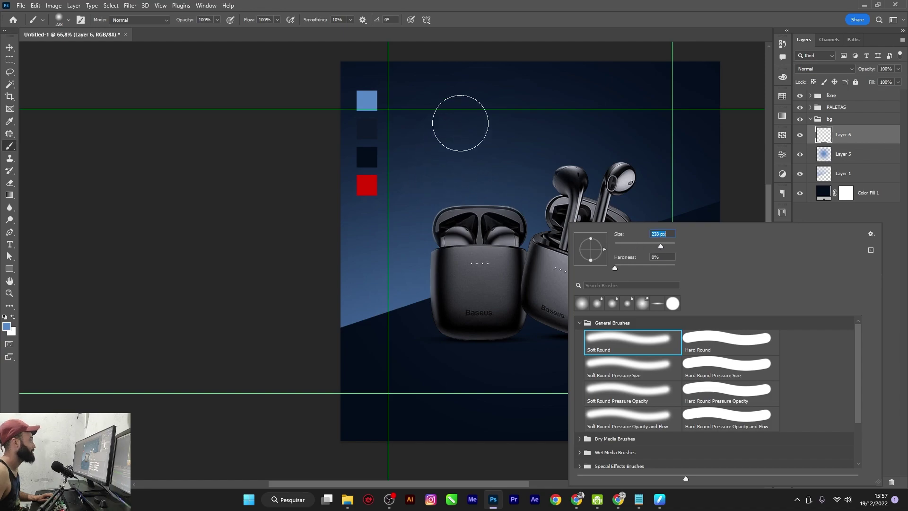
{"action": "left_click", "coordinate": [499, 56]}
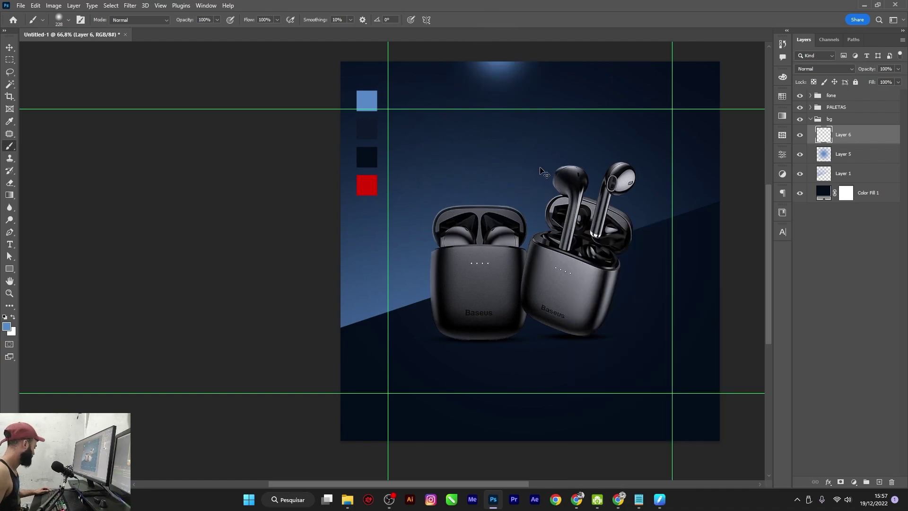
{"action": "key", "text": "v"}
{"action": "key", "text": "ctrl+z"}
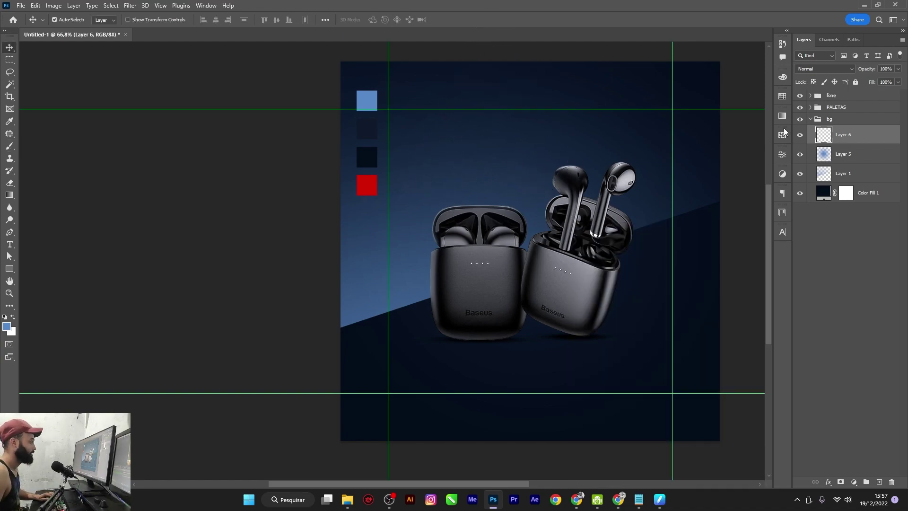
Paint a larger soft blue glow behind the earbuds on Layer 6.
{"action": "key", "text": "b"}
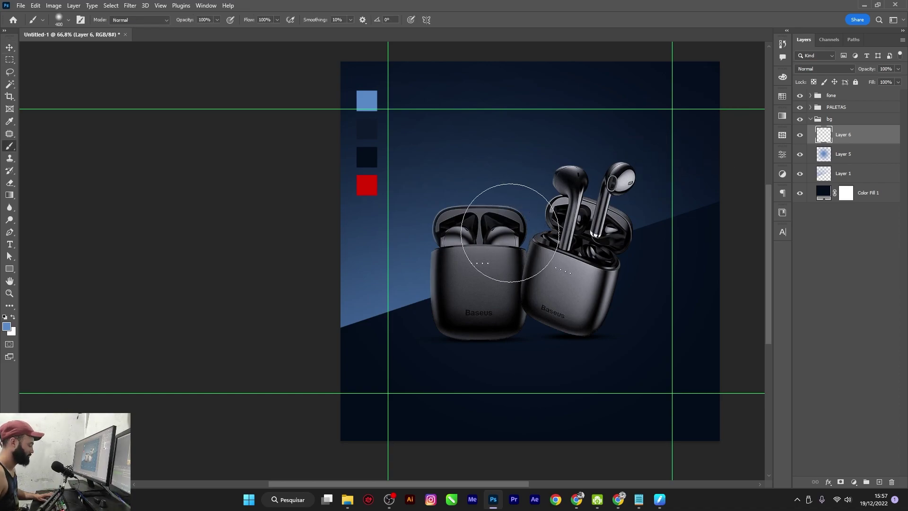
{"action": "key", "text": "bracketright"}
{"action": "key", "text": "bracketright"}
{"action": "key", "text": "bracketright"}
{"action": "key", "text": "bracketright"}
{"action": "key", "text": "bracketright"}
{"action": "left_click", "coordinate": [532, 247]}
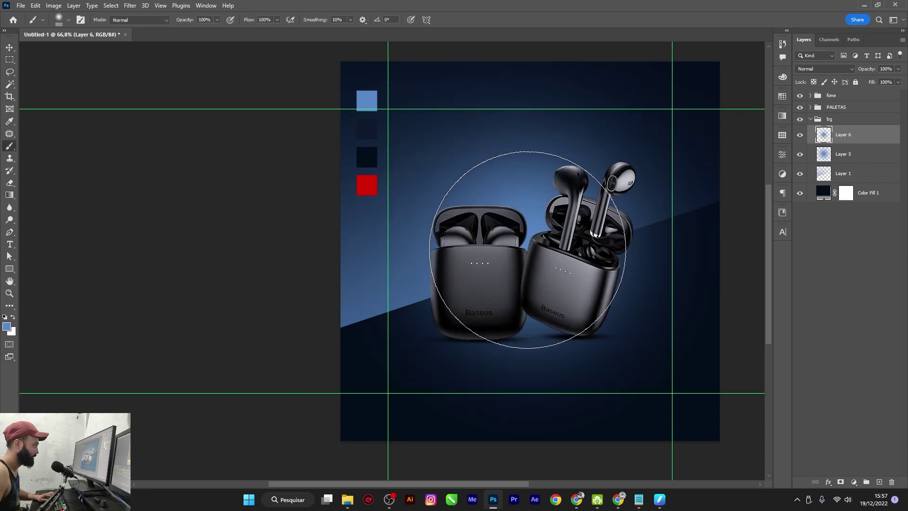
{"action": "key", "text": "ctrl+t"}
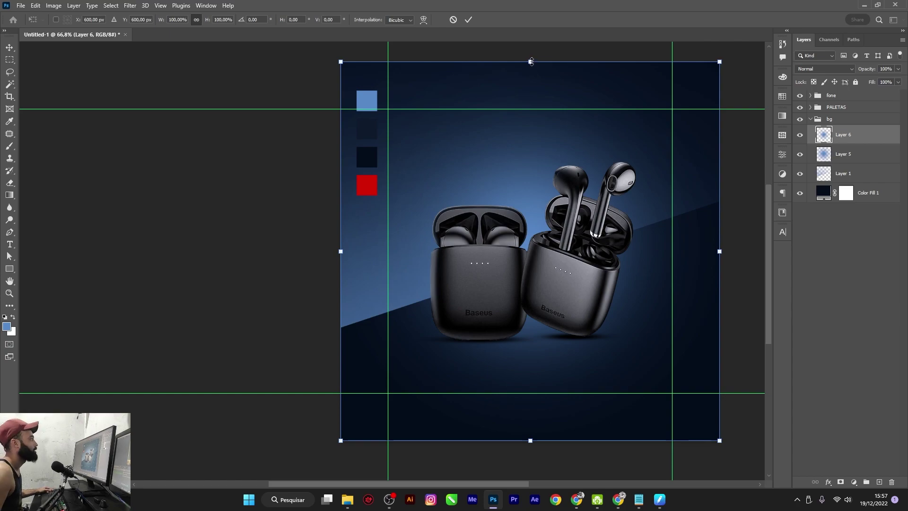
Squash, rotate about -18° and stretch Layer 6's glow into a thin streak along the diagonal edge.
{"action": "mouse_move", "coordinate": [530, 62]}
{"action": "left_mouse_down"}
{"action": "mouse_move", "coordinate": [545, 417]}
{"action": "mouse_move", "coordinate": [424, 322]}
{"action": "left_mouse_up"}
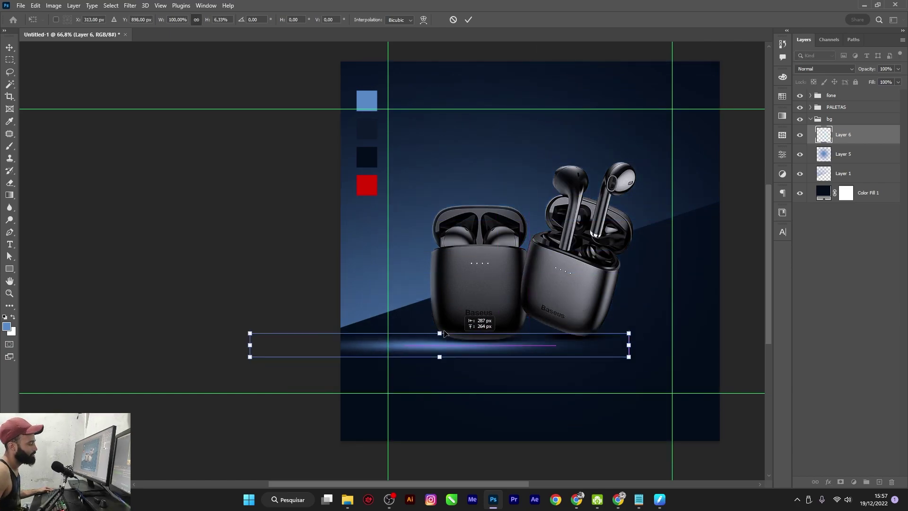
{"action": "left_click_drag", "start_coordinate": [622, 323], "coordinate": [607, 254]}
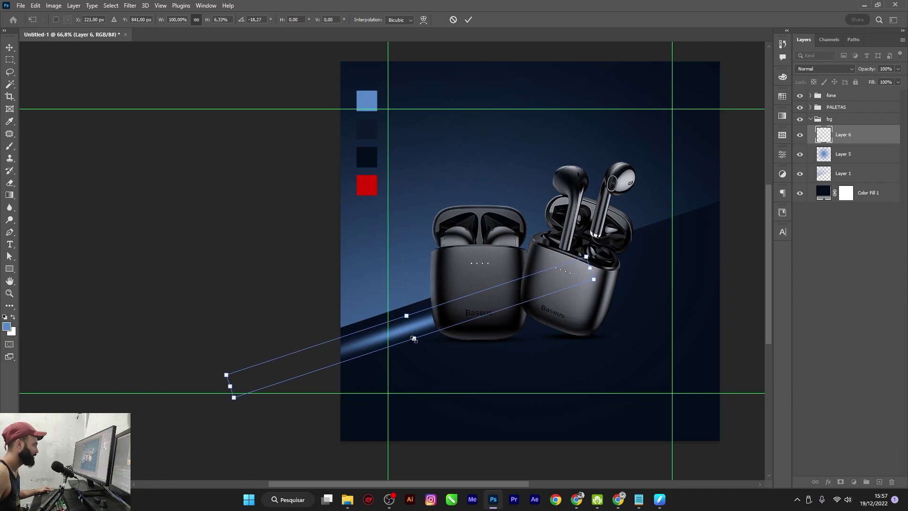
{"action": "left_click_drag", "start_coordinate": [414, 339], "coordinate": [419, 309]}
{"action": "left_click_drag", "start_coordinate": [590, 253], "coordinate": [724, 197]}
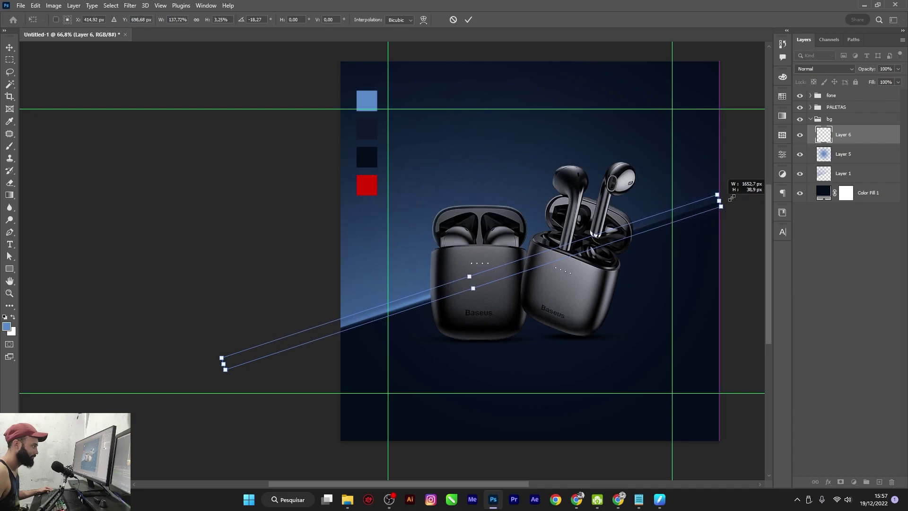
{"action": "left_click_drag", "start_coordinate": [276, 229], "coordinate": [690, 249]}
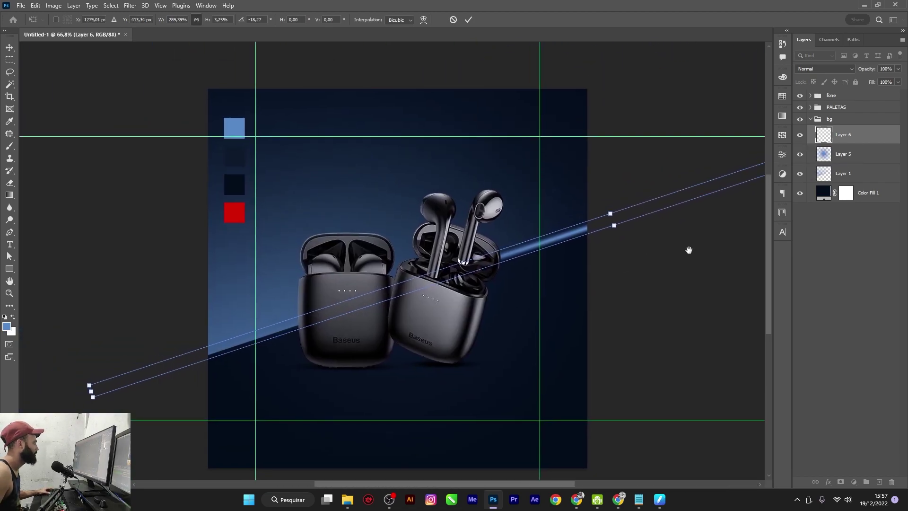
{"action": "left_click_drag", "start_coordinate": [587, 227], "coordinate": [272, 331]}
{"action": "left_click_drag", "start_coordinate": [524, 251], "coordinate": [431, 279]}
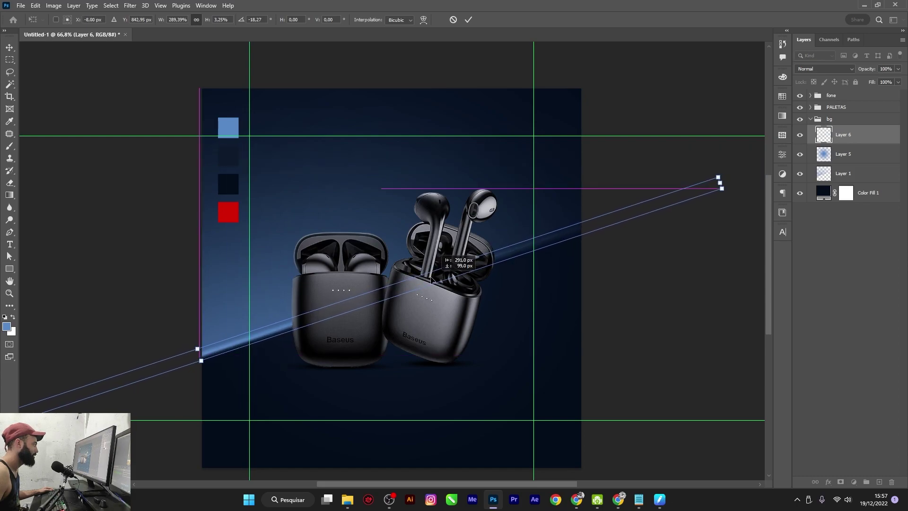
{"action": "key", "text": "Return"}
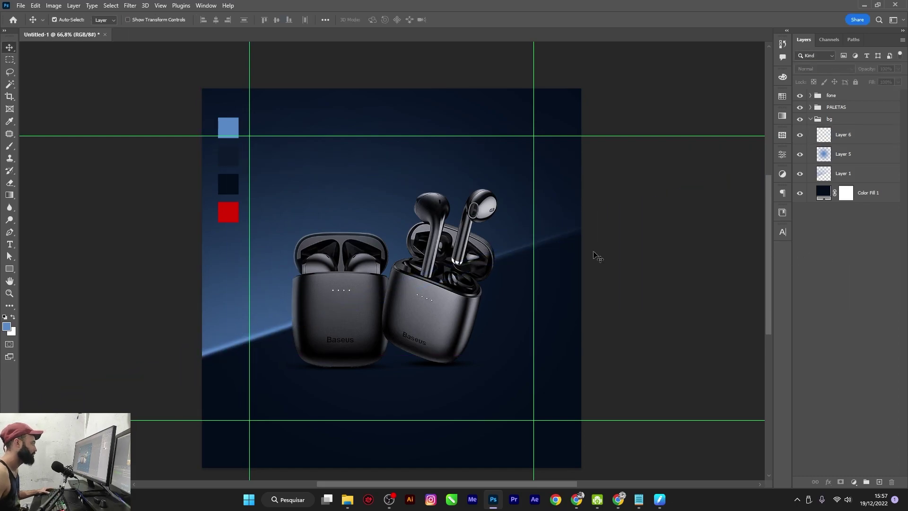
{"action": "key", "text": "ctrl+0"}
{"action": "left_click_drag", "start_coordinate": [384, 293], "coordinate": [553, 240]}
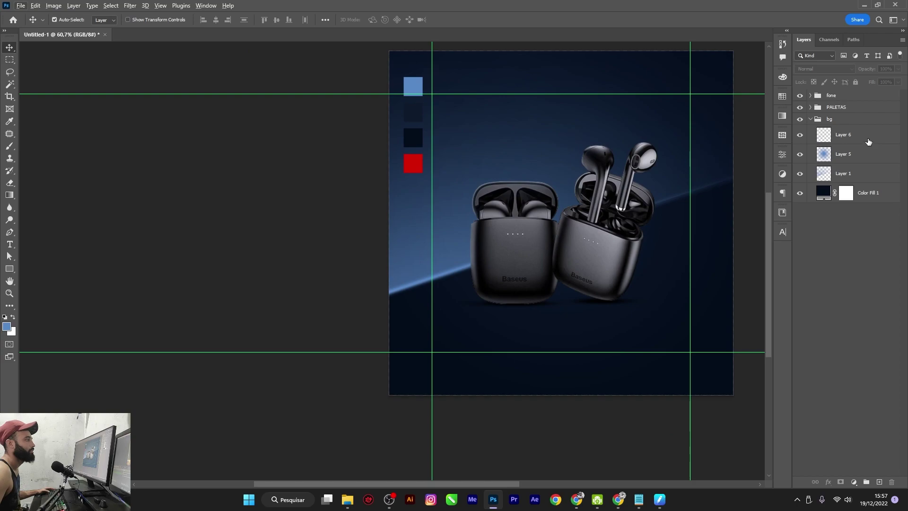
Set Layer 6's light streak to Screen blending at about 40% opacity.
{"action": "left_click", "coordinate": [843, 135]}
{"action": "left_click", "coordinate": [847, 69]}
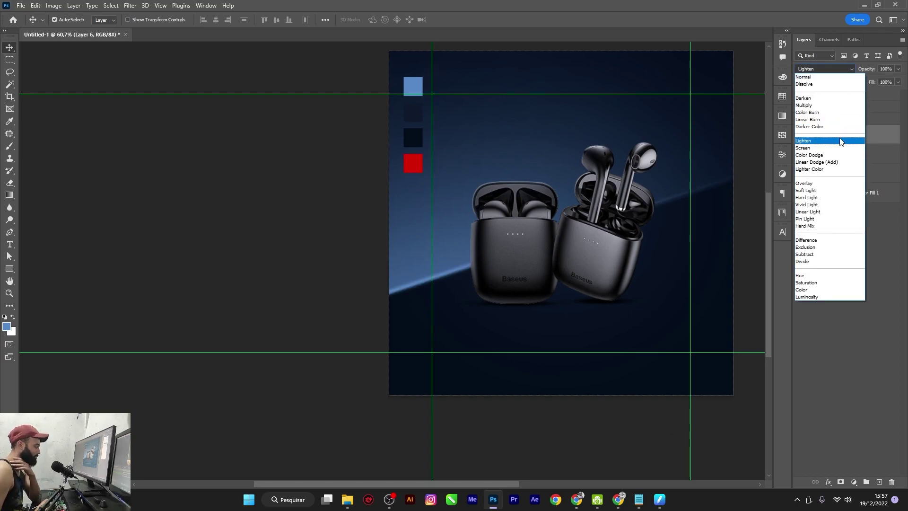
{"action": "key", "text": "Down"}
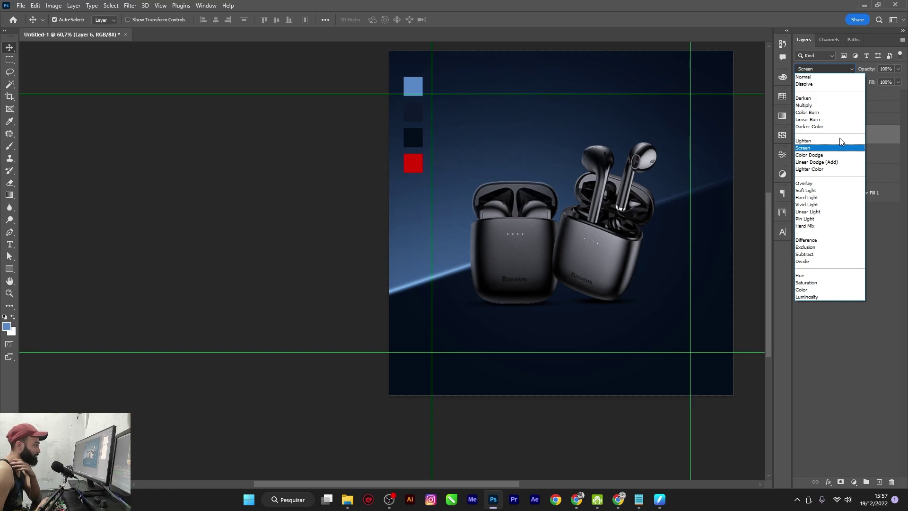
{"action": "key", "text": "Up"}
{"action": "key", "text": "Down"}
{"action": "key", "text": "Down"}
{"action": "key", "text": "Up"}
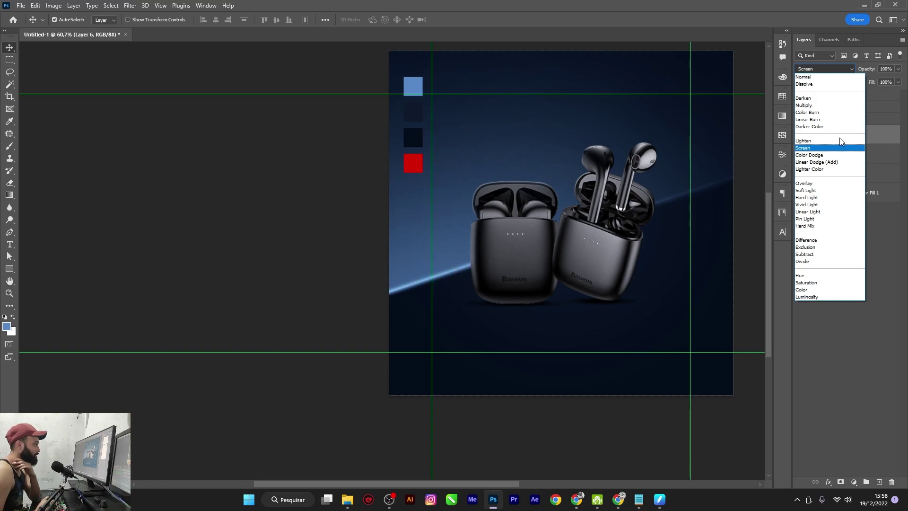
{"action": "key", "text": "Return"}
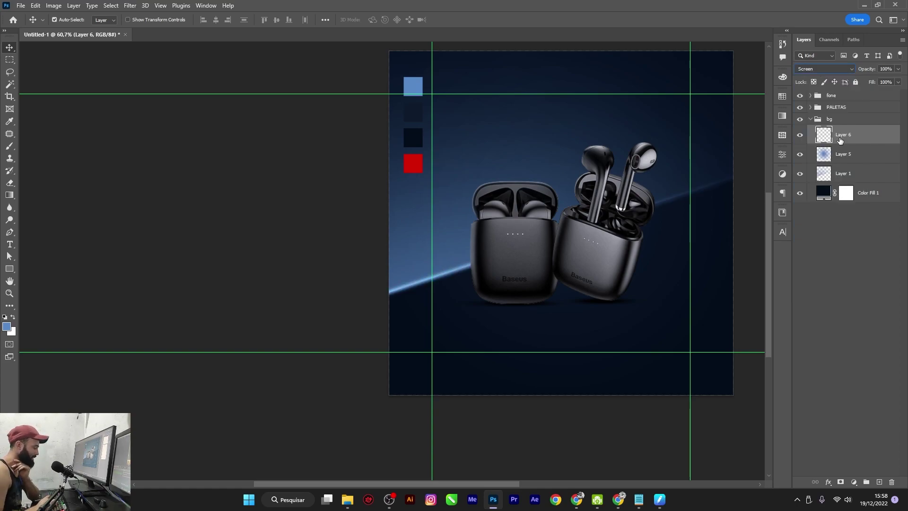
{"action": "mouse_move", "coordinate": [867, 69]}
{"action": "left_mouse_down"}
{"action": "mouse_move", "coordinate": [817, 73]}
{"action": "mouse_move", "coordinate": [825, 74]}
{"action": "left_mouse_up"}
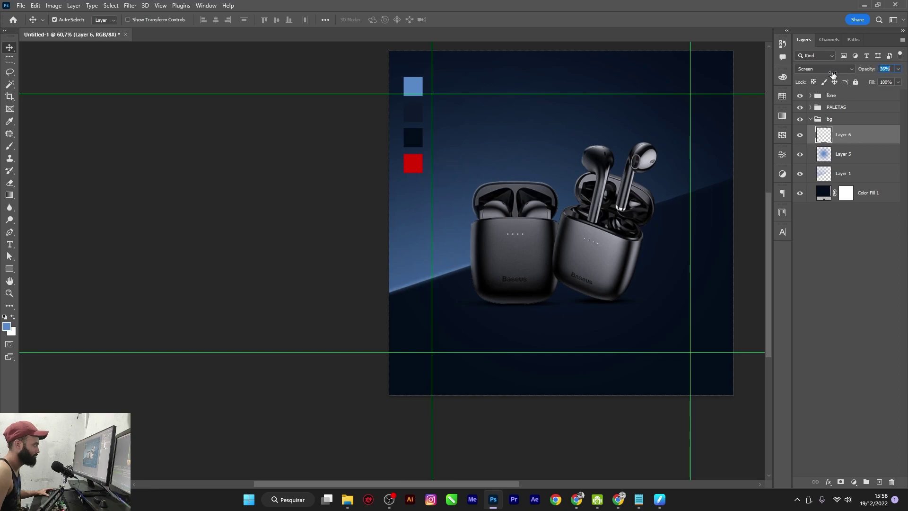
Switch Layer 1's blend mode to Screen, then deselect all layers.
{"action": "left_click", "coordinate": [842, 173]}
{"action": "left_click", "coordinate": [837, 70]}
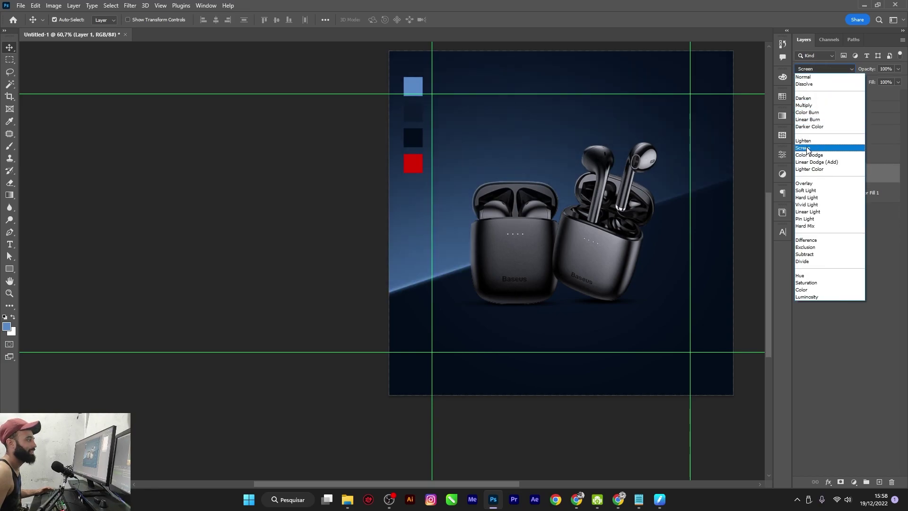
{"action": "left_click", "coordinate": [811, 149]}
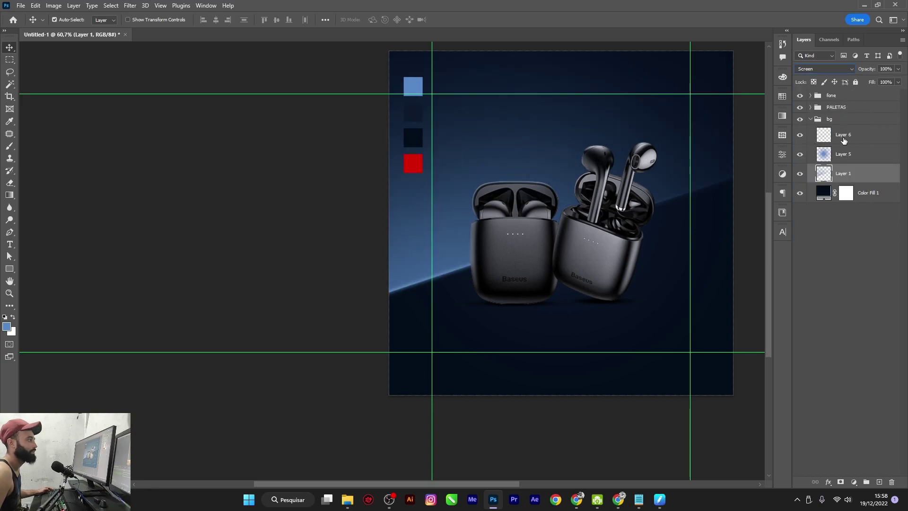
{"action": "left_click", "coordinate": [839, 156]}
{"action": "left_click", "coordinate": [839, 263]}
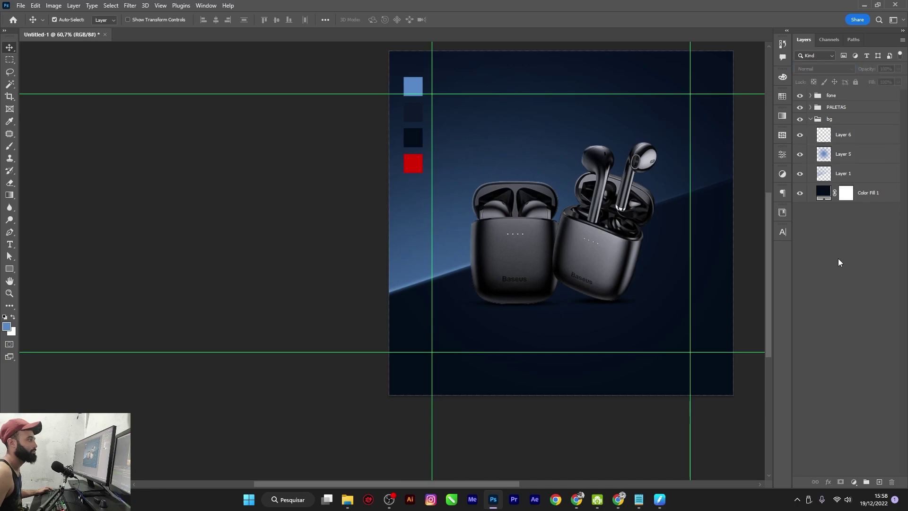
{"action": "scroll", "coordinate": [556, 244], "scroll_direction": "up", "scroll_amount": 3}
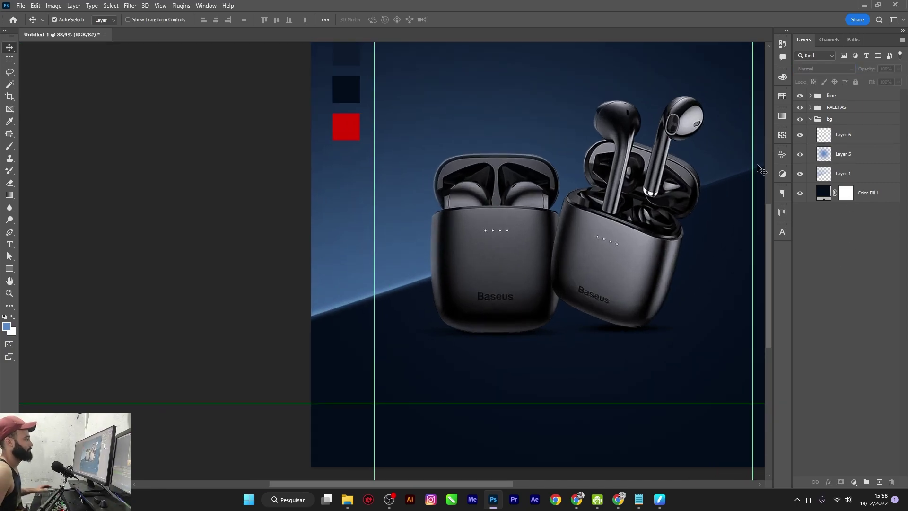
{"action": "scroll", "coordinate": [565, 204], "scroll_direction": "down", "scroll_amount": 2}
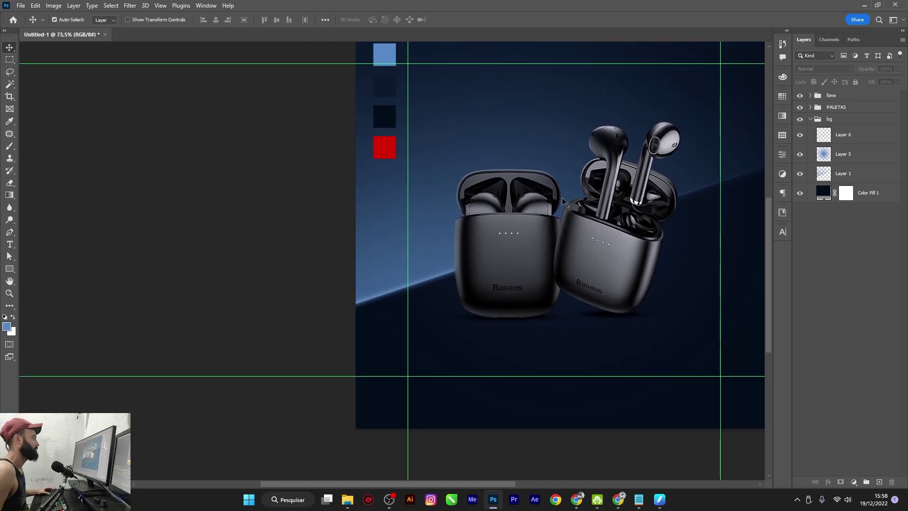
{"action": "scroll", "coordinate": [570, 207], "scroll_direction": "down", "scroll_amount": 1}
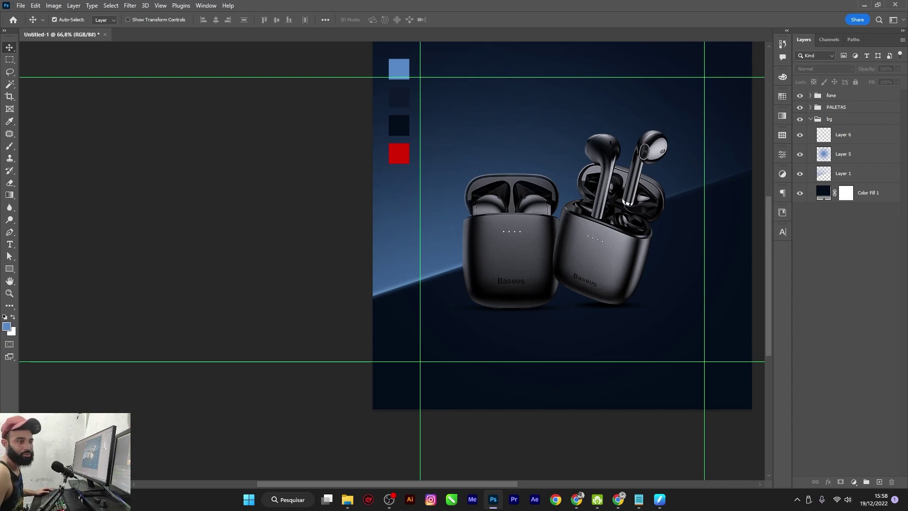
{"action": "scroll", "coordinate": [530, 246], "scroll_direction": "down", "scroll_amount": 1}
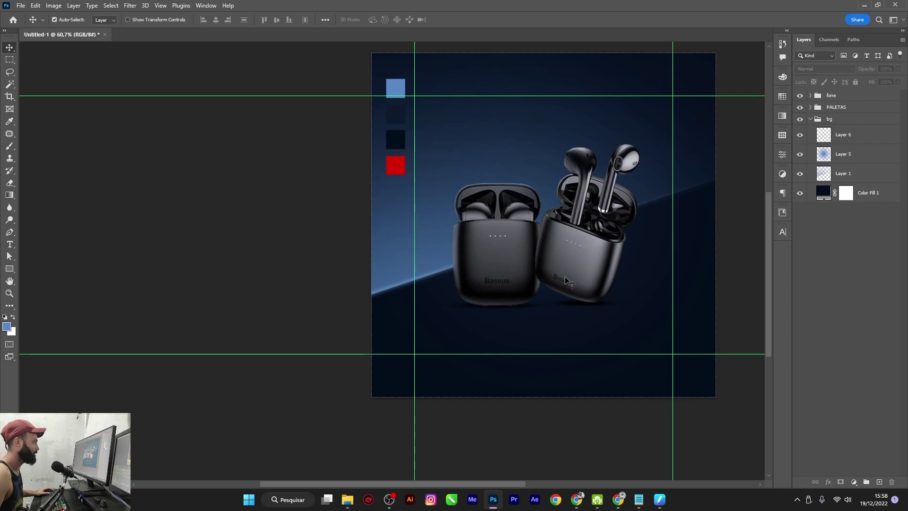
{"action": "scroll", "coordinate": [561, 243], "scroll_direction": "up", "scroll_amount": 1}
{"action": "scroll", "coordinate": [554, 222], "scroll_direction": "up", "scroll_amount": 1}
{"action": "scroll", "coordinate": [587, 236], "scroll_direction": "up", "scroll_amount": 1}
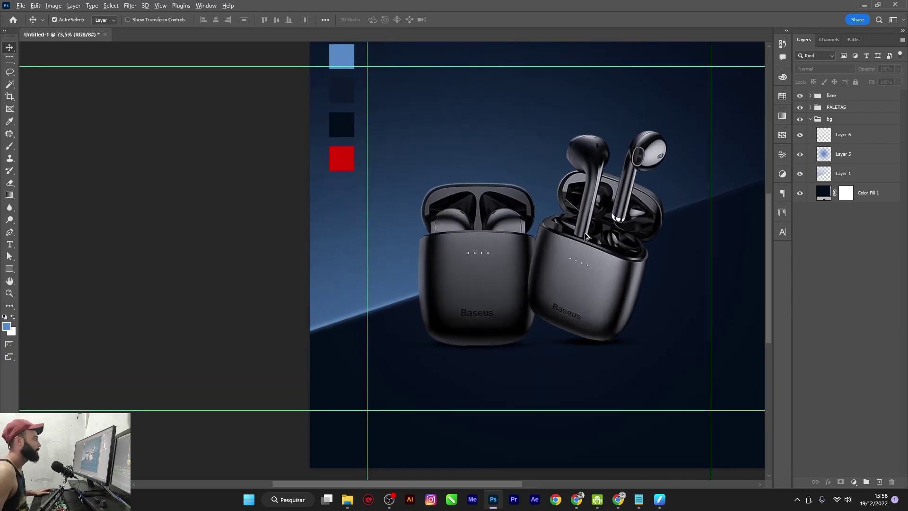
{"action": "scroll", "coordinate": [585, 235], "scroll_direction": "up", "scroll_amount": 1}
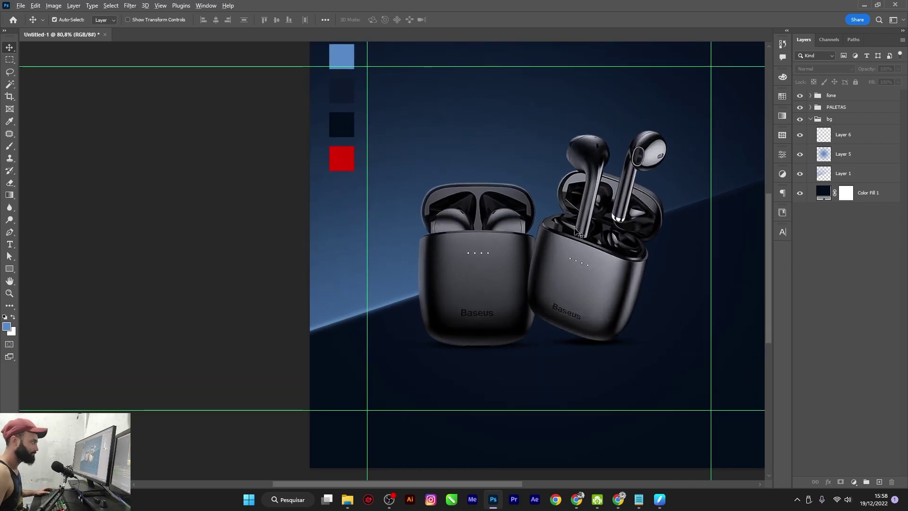
{"action": "scroll", "coordinate": [574, 237], "scroll_direction": "down", "scroll_amount": 1}
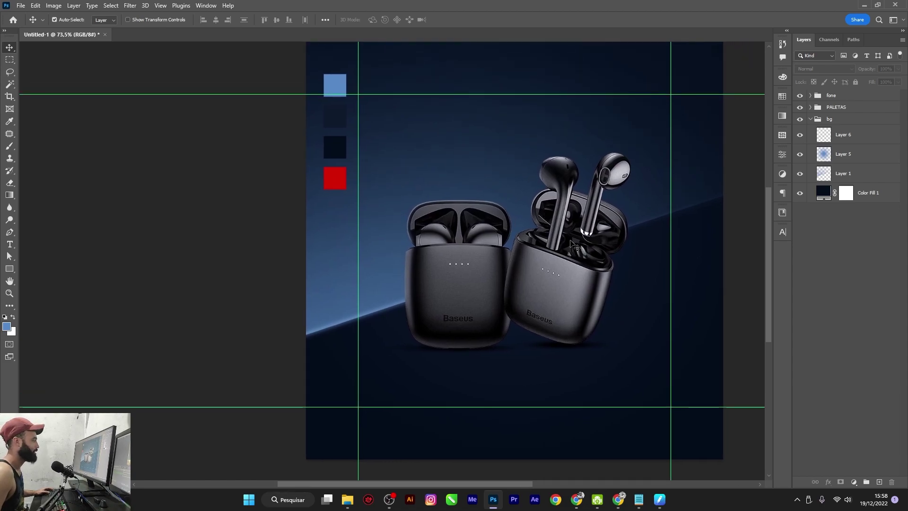
{"action": "scroll", "coordinate": [544, 227], "scroll_direction": "up", "scroll_amount": 1}
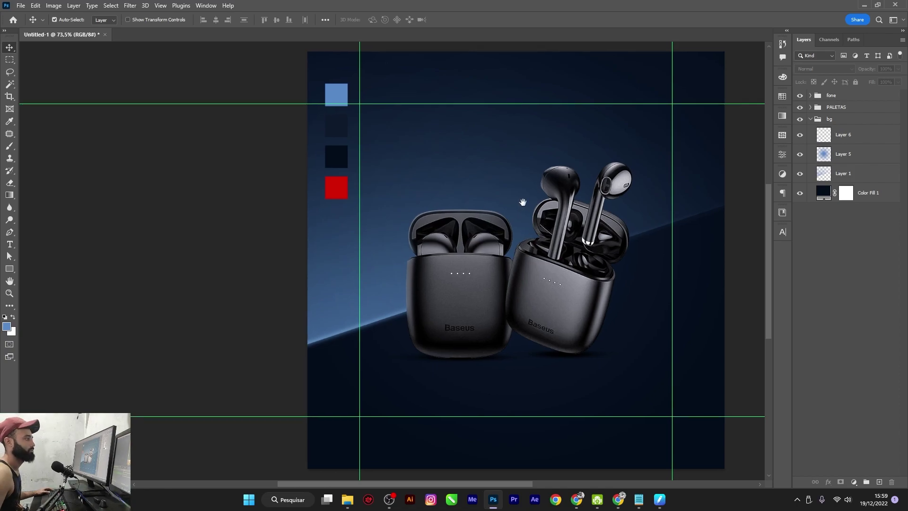
{"action": "left_click_drag", "start_coordinate": [524, 203], "coordinate": [512, 201]}
{"action": "key", "text": "ctrl+0"}
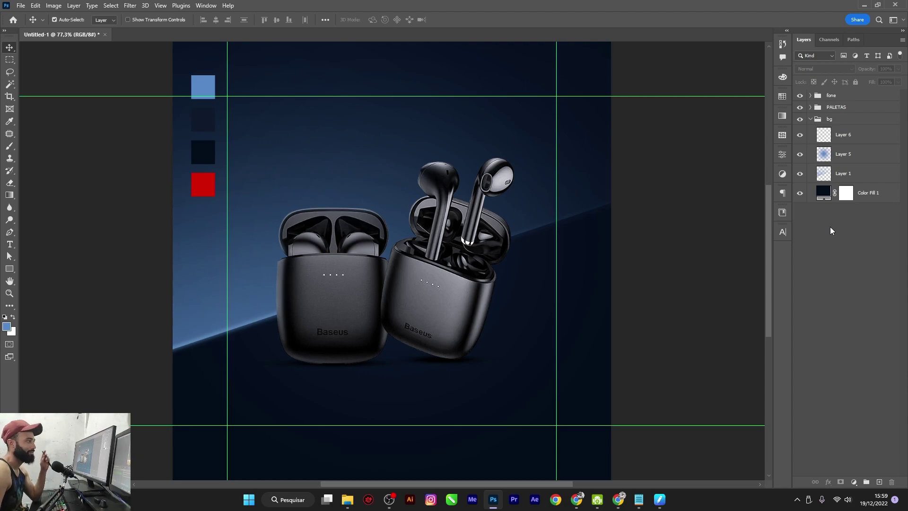
Change the Color Fill 1 background to a slightly deeper navy.
{"action": "double_click", "coordinate": [823, 193]}
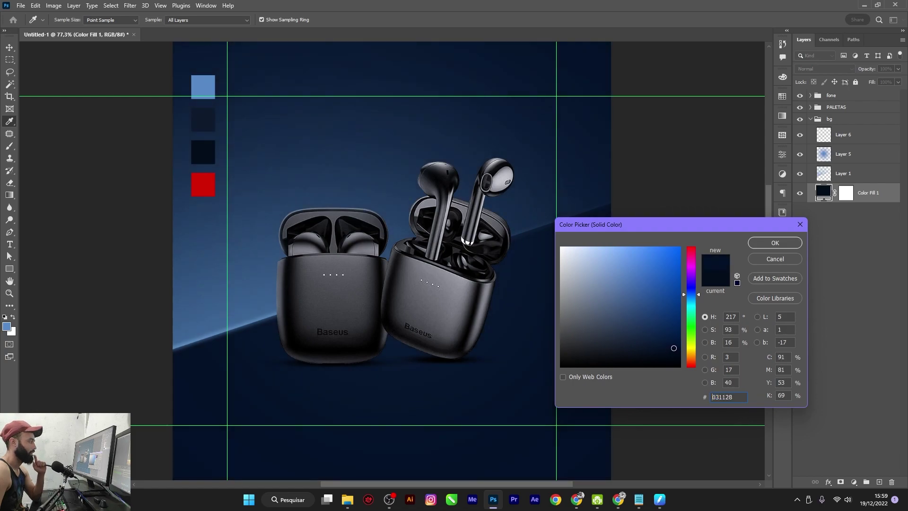
{"action": "mouse_move", "coordinate": [674, 348]}
{"action": "left_mouse_down"}
{"action": "mouse_move", "coordinate": [654, 354]}
{"action": "mouse_move", "coordinate": [673, 348]}
{"action": "left_mouse_up"}
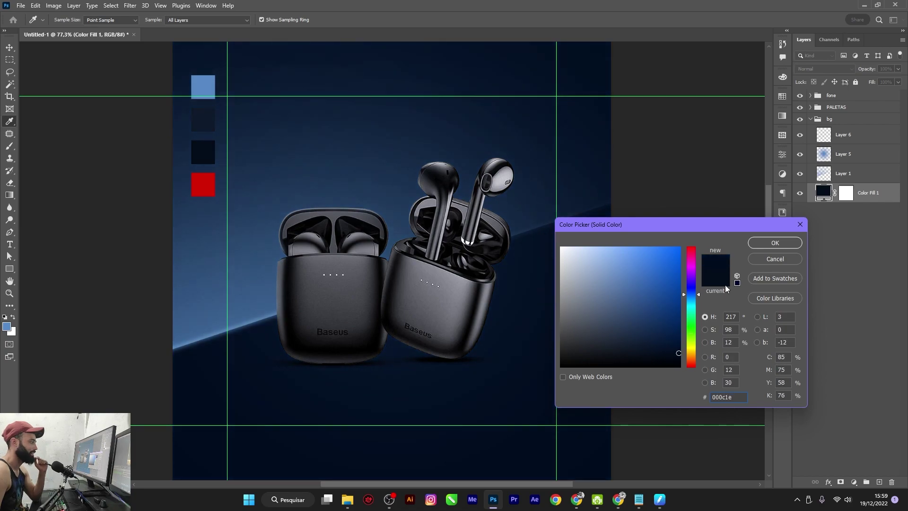
{"action": "left_click", "coordinate": [766, 243]}
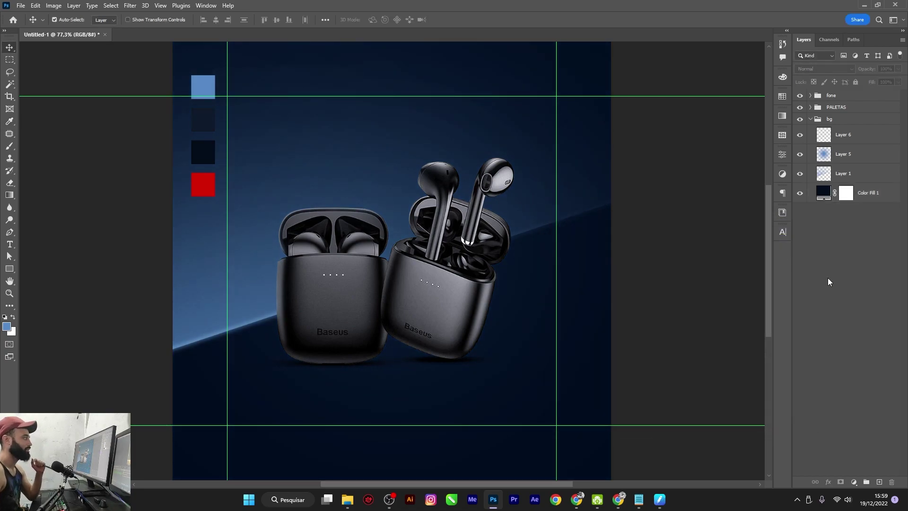
{"action": "scroll", "coordinate": [657, 315], "scroll_direction": "down", "scroll_amount": 1}
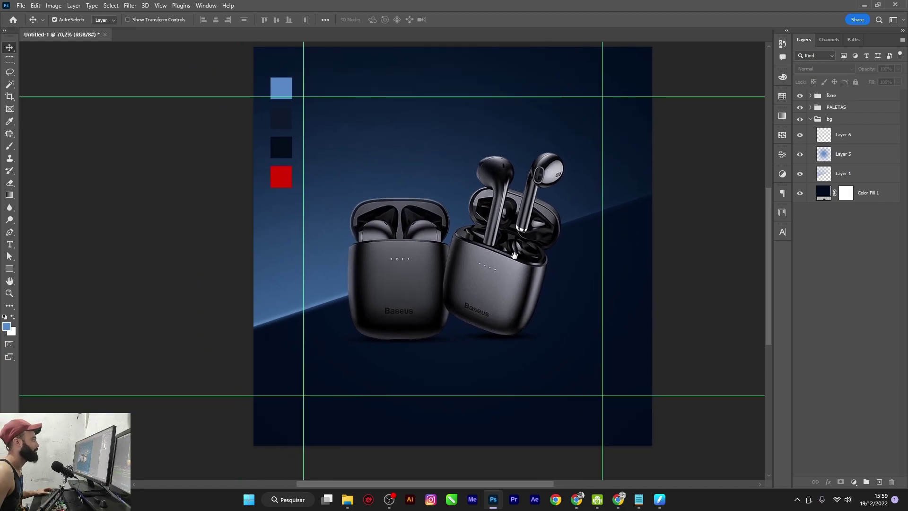
{"action": "mouse_move", "coordinate": [514, 255]}
{"action": "left_mouse_down"}
{"action": "mouse_move", "coordinate": [524, 260]}
{"action": "mouse_move", "coordinate": [518, 242]}
{"action": "left_mouse_up"}
{"action": "scroll", "coordinate": [525, 268], "scroll_direction": "up", "scroll_amount": 1}
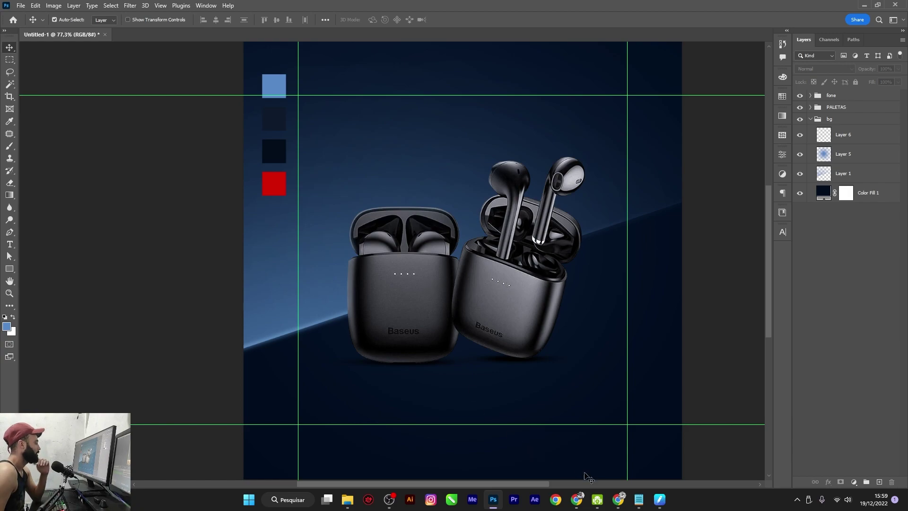
Copy the two tagline lines 'Born for sound / HIFI SOUND QUALITY' from Notepad and minimize it.
{"action": "left_click", "coordinate": [661, 502]}
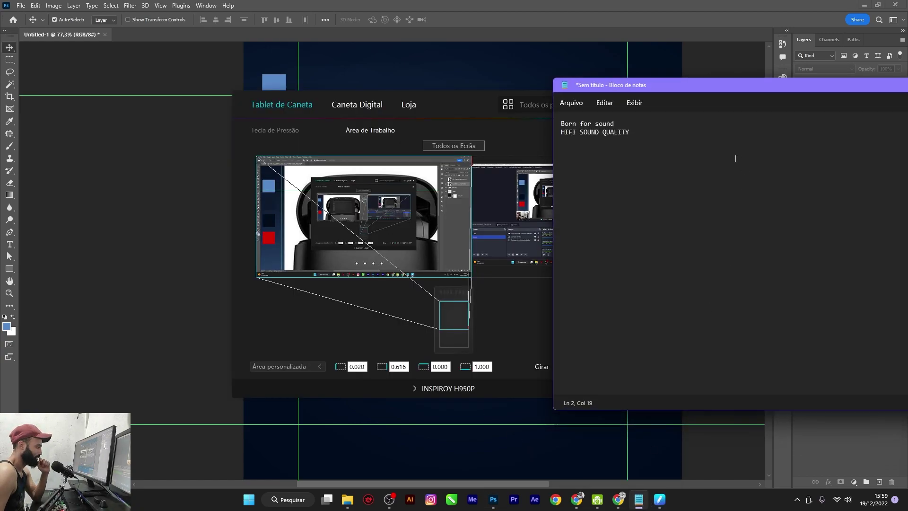
{"action": "left_click_drag", "start_coordinate": [556, 127], "coordinate": [629, 136]}
{"action": "key", "text": "ctrl+c"}
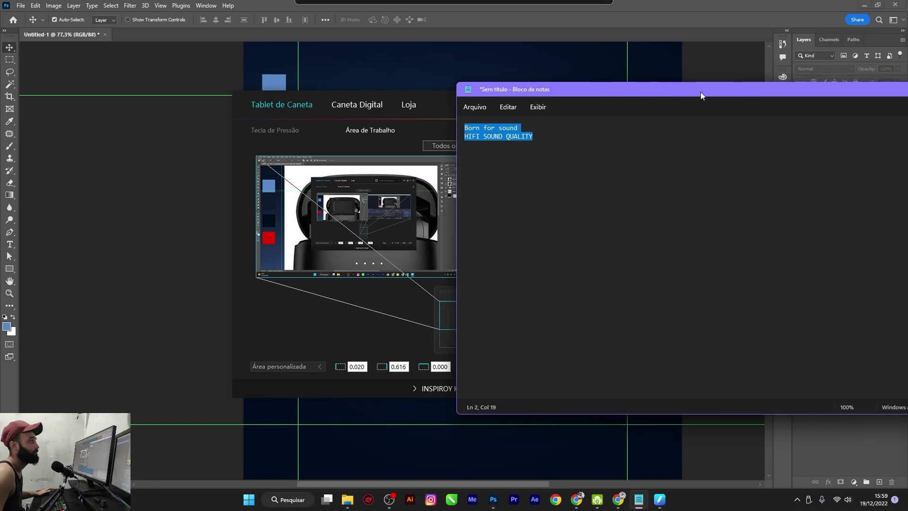
{"action": "left_click_drag", "start_coordinate": [754, 79], "coordinate": [685, 142]}
{"action": "left_click", "coordinate": [688, 138]}
Paste the copied tagline as a new text layer near the top of the canvas.
{"action": "left_click", "coordinate": [651, 105]}
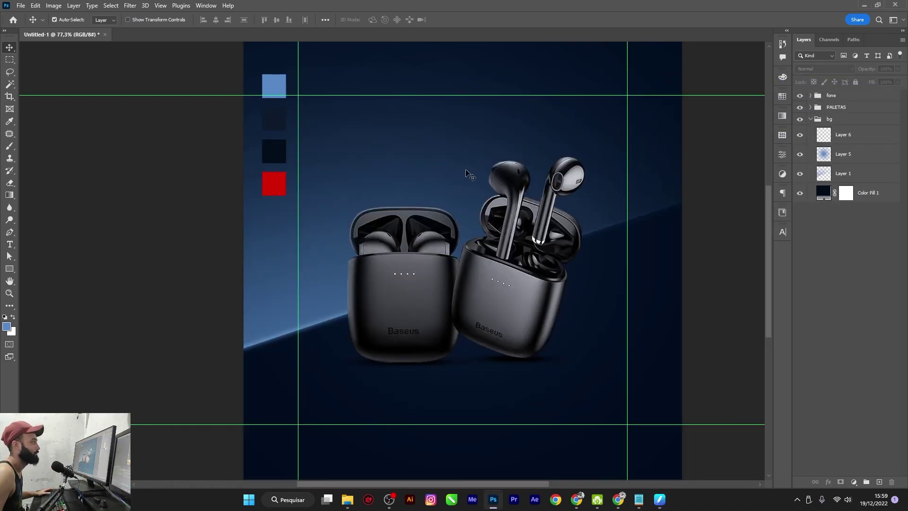
{"action": "key", "text": "t"}
{"action": "left_click", "coordinate": [401, 100]}
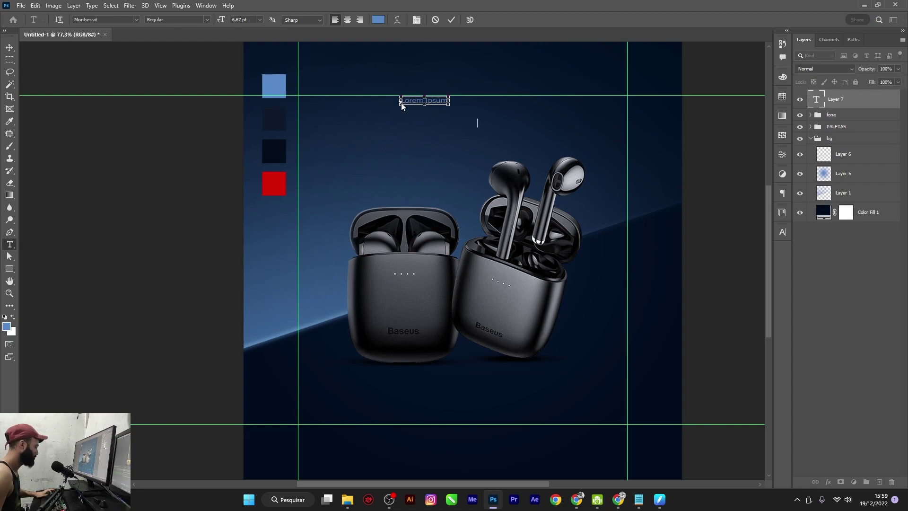
{"action": "key", "text": "ctrl+v"}
{"action": "key", "text": "Escape"}
{"action": "key", "text": "v"}
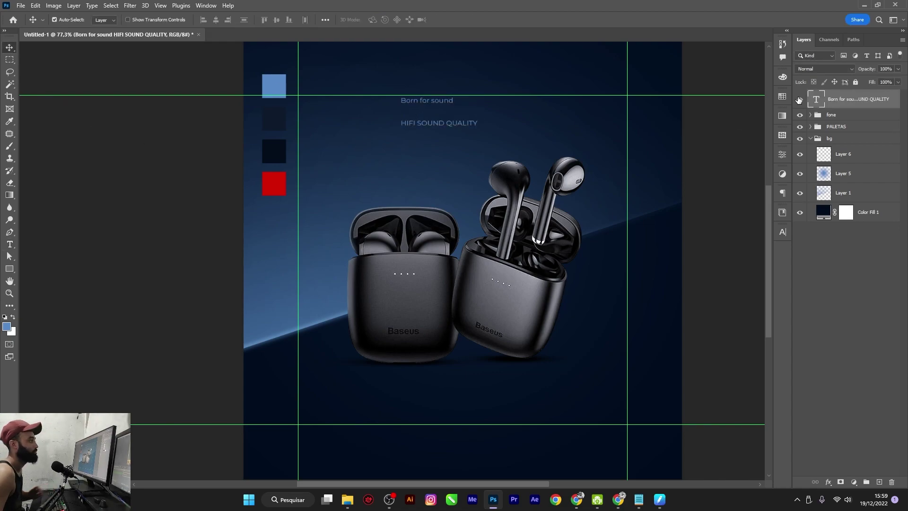
Set the tagline text colour to white #ffffff.
{"action": "left_click", "coordinate": [783, 231]}
{"action": "left_click", "coordinate": [752, 285]}
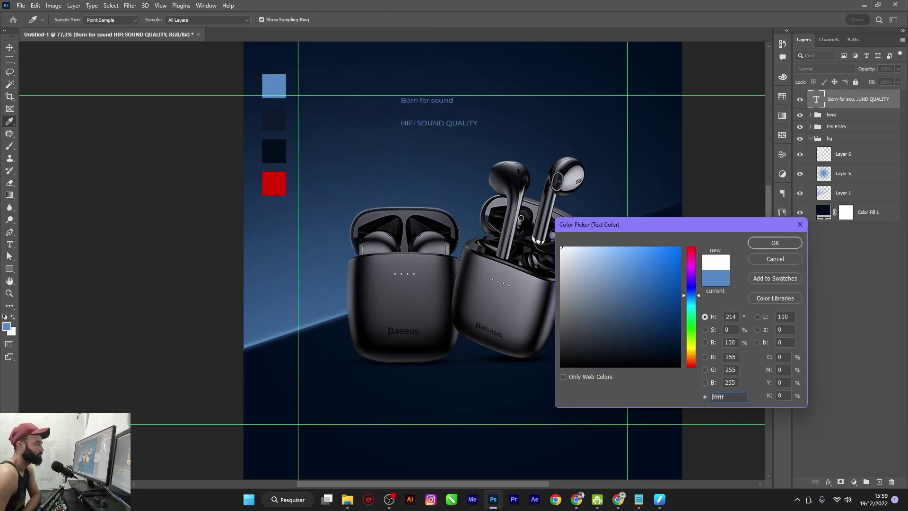
{"action": "type", "text": "ffffff"}
{"action": "left_click", "coordinate": [776, 244]}
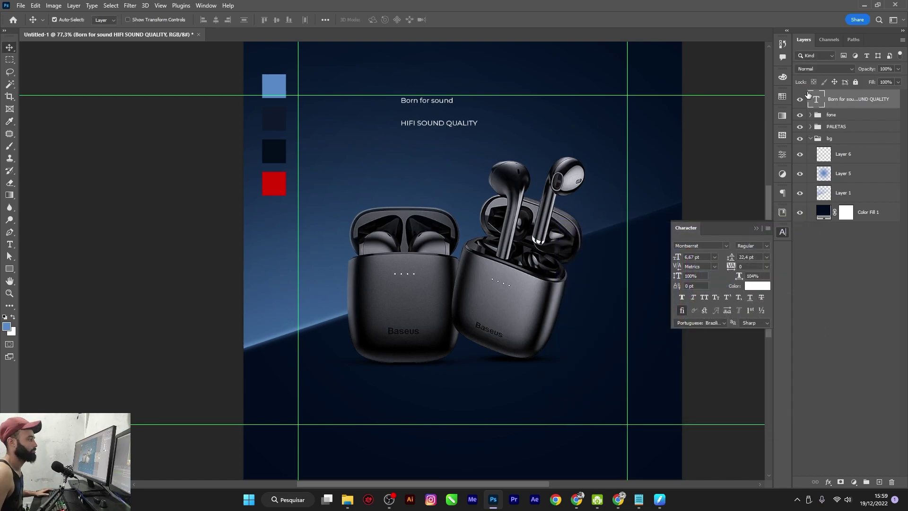
Centre-align the tagline and move it to the top centre above the earbuds.
{"action": "left_click", "coordinate": [783, 193]}
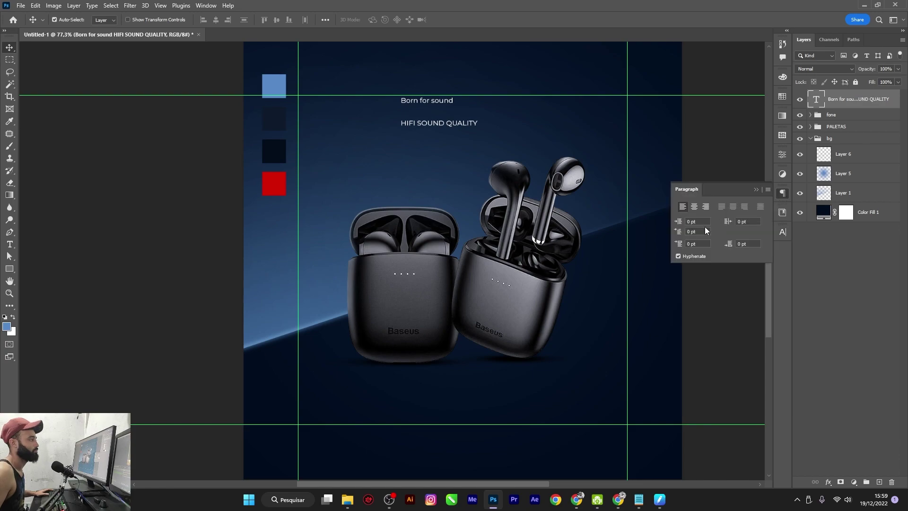
{"action": "left_click", "coordinate": [694, 207]}
{"action": "left_click", "coordinate": [475, 174]}
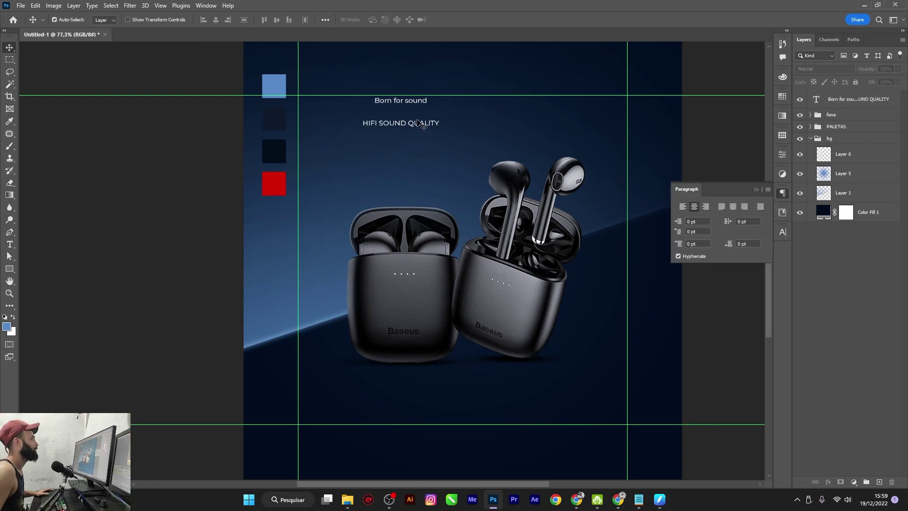
{"action": "left_click_drag", "start_coordinate": [421, 124], "coordinate": [463, 136]}
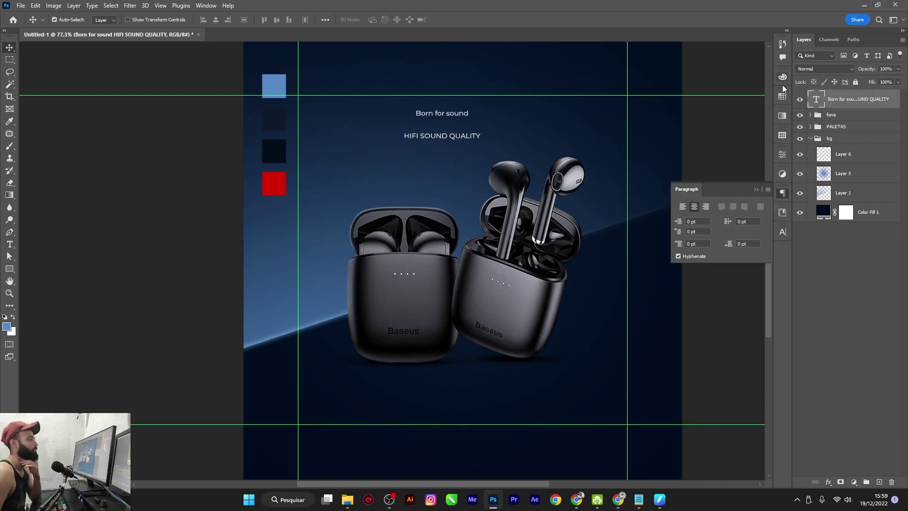
{"action": "left_click_drag", "start_coordinate": [783, 232], "coordinate": [781, 234]}
Scroll the font list previewing typefaces on the headline, stopping on Gill Sans MT.
{"action": "left_click", "coordinate": [783, 234]}
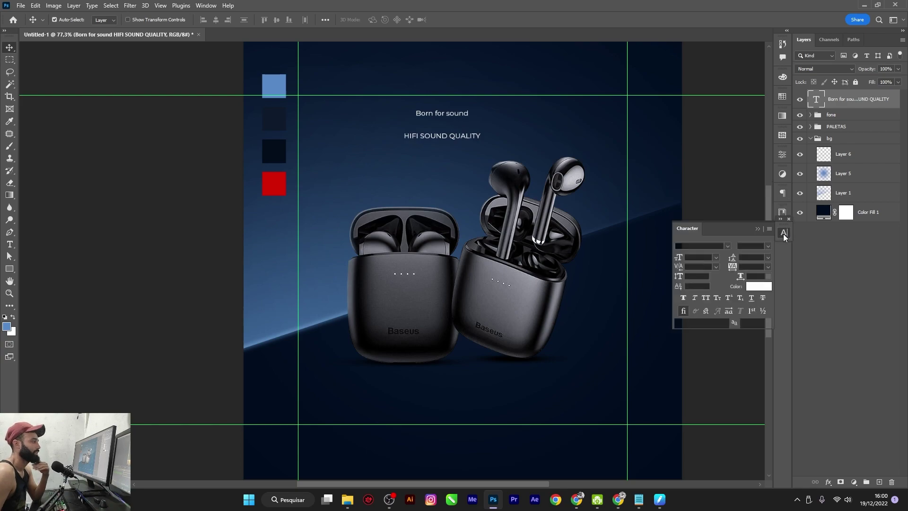
{"action": "left_click", "coordinate": [731, 246]}
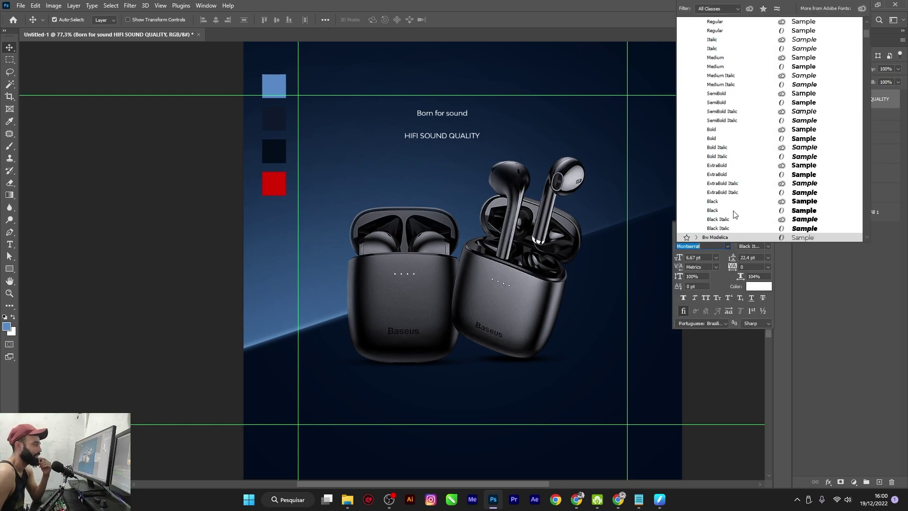
{"action": "scroll", "coordinate": [738, 118], "scroll_direction": "up", "scroll_amount": 5}
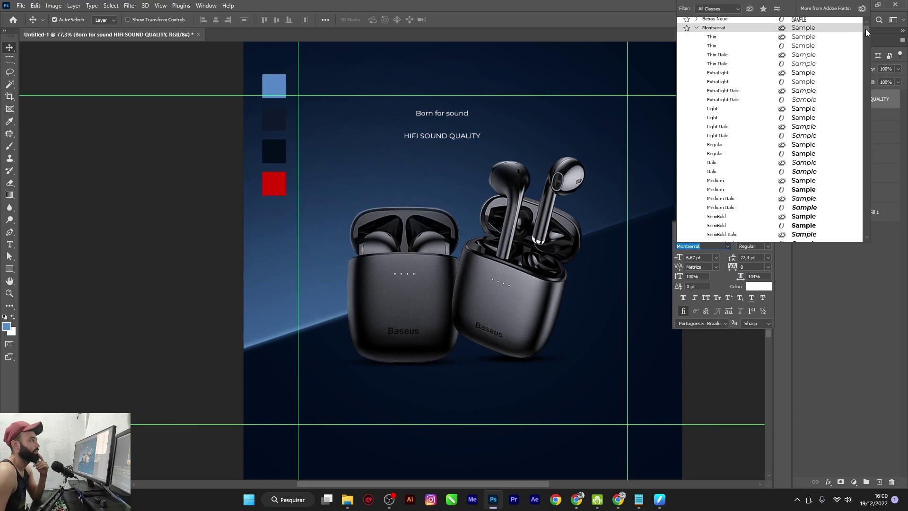
{"action": "left_click_drag", "start_coordinate": [866, 30], "coordinate": [882, 83]}
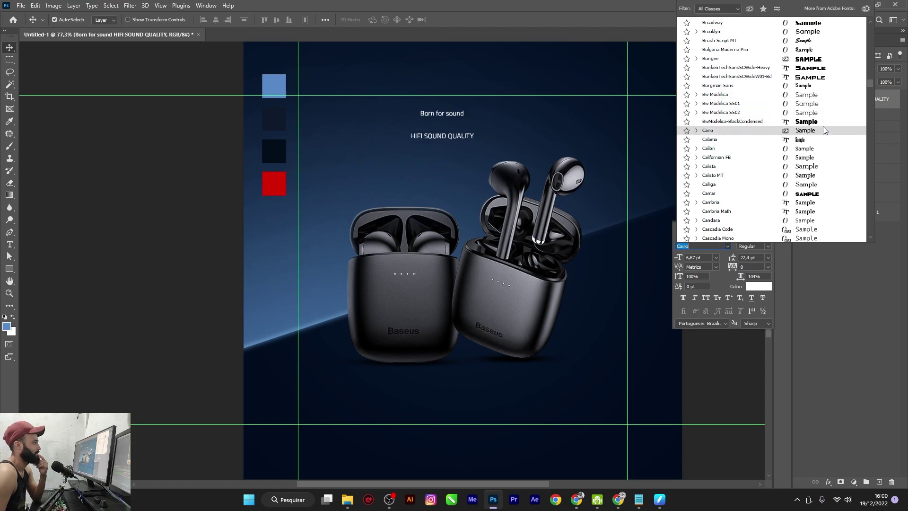
{"action": "scroll", "coordinate": [823, 132], "scroll_direction": "down", "scroll_amount": 1}
{"action": "scroll", "coordinate": [821, 147], "scroll_direction": "down", "scroll_amount": 1}
{"action": "scroll", "coordinate": [820, 161], "scroll_direction": "down", "scroll_amount": 1}
{"action": "scroll", "coordinate": [818, 183], "scroll_direction": "down", "scroll_amount": 1}
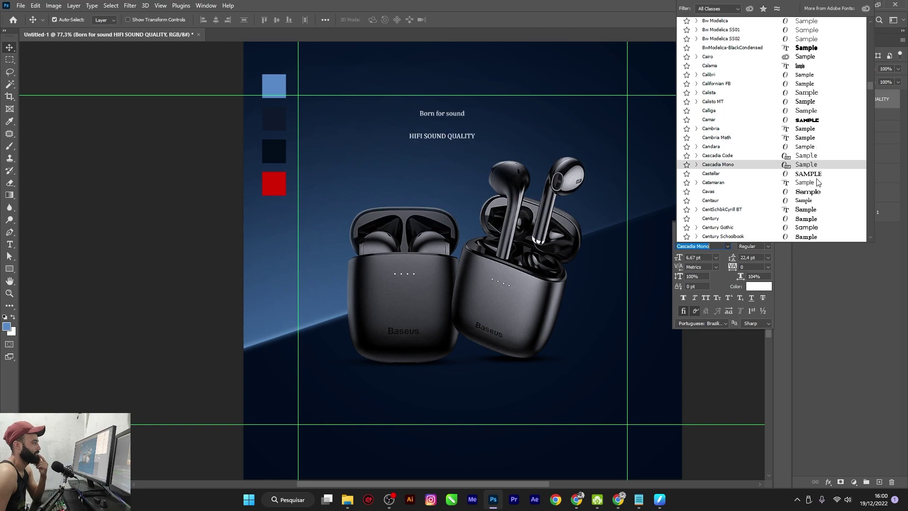
{"action": "scroll", "coordinate": [818, 182], "scroll_direction": "down", "scroll_amount": 1}
{"action": "scroll", "coordinate": [819, 185], "scroll_direction": "down", "scroll_amount": 2}
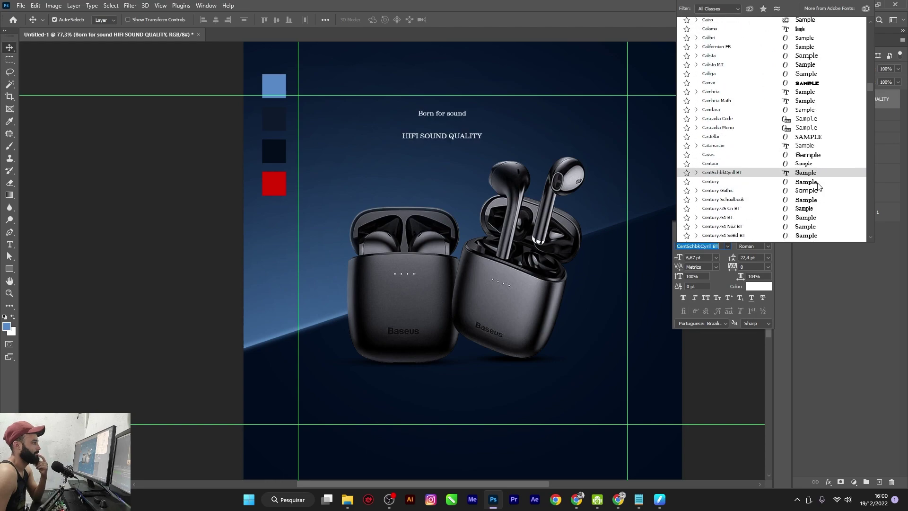
{"action": "scroll", "coordinate": [822, 187], "scroll_direction": "down", "scroll_amount": 2}
{"action": "scroll", "coordinate": [821, 188], "scroll_direction": "down", "scroll_amount": 1}
{"action": "scroll", "coordinate": [821, 189], "scroll_direction": "down", "scroll_amount": 1}
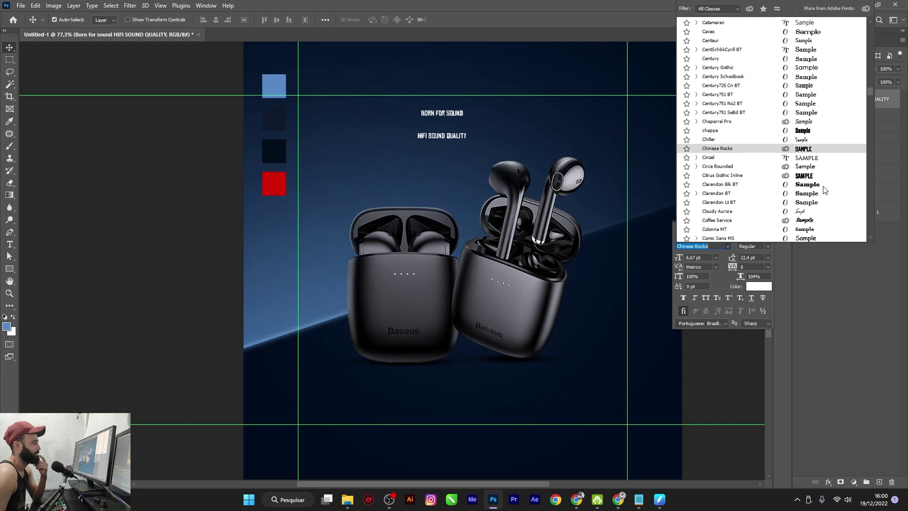
{"action": "scroll", "coordinate": [823, 189], "scroll_direction": "down", "scroll_amount": 2}
{"action": "scroll", "coordinate": [824, 189], "scroll_direction": "down", "scroll_amount": 1}
{"action": "scroll", "coordinate": [824, 189], "scroll_direction": "down", "scroll_amount": 2}
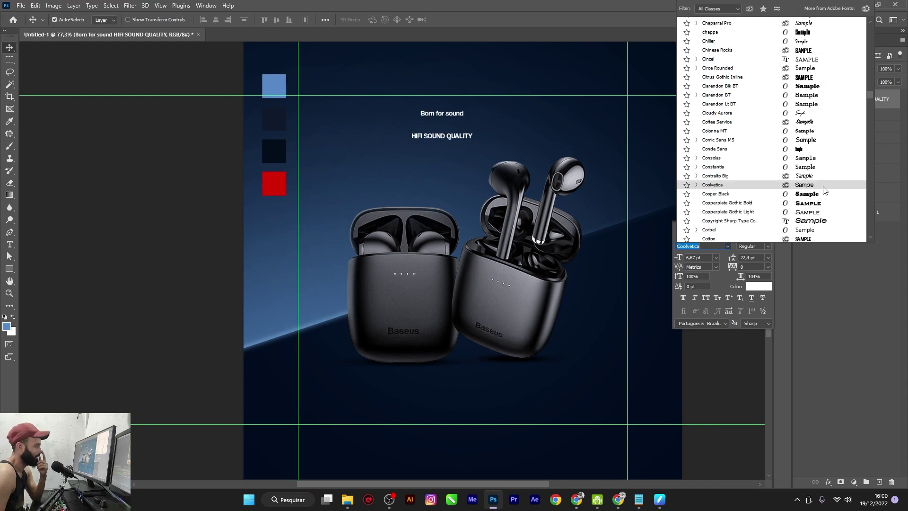
{"action": "scroll", "coordinate": [823, 191], "scroll_direction": "down", "scroll_amount": 2}
{"action": "scroll", "coordinate": [822, 193], "scroll_direction": "down", "scroll_amount": 1}
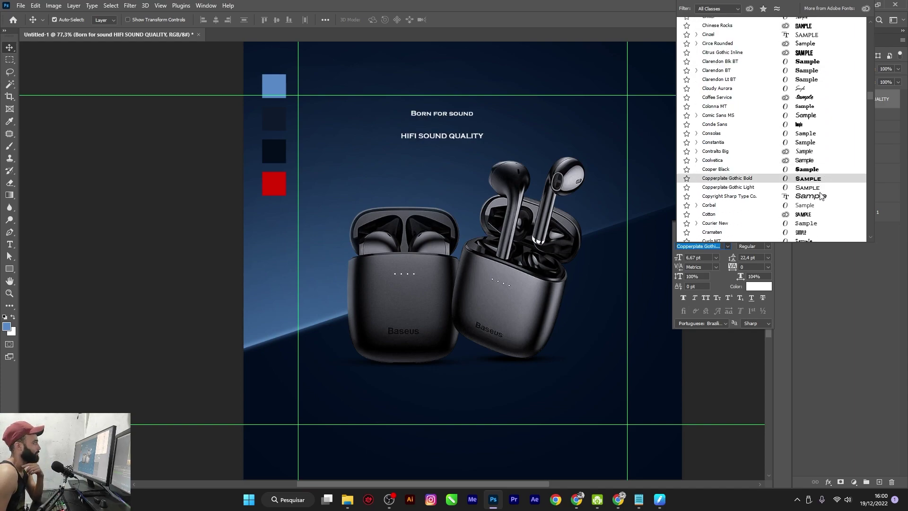
{"action": "scroll", "coordinate": [821, 196], "scroll_direction": "down", "scroll_amount": 2}
{"action": "scroll", "coordinate": [821, 198], "scroll_direction": "down", "scroll_amount": 1}
{"action": "scroll", "coordinate": [822, 198], "scroll_direction": "down", "scroll_amount": 3}
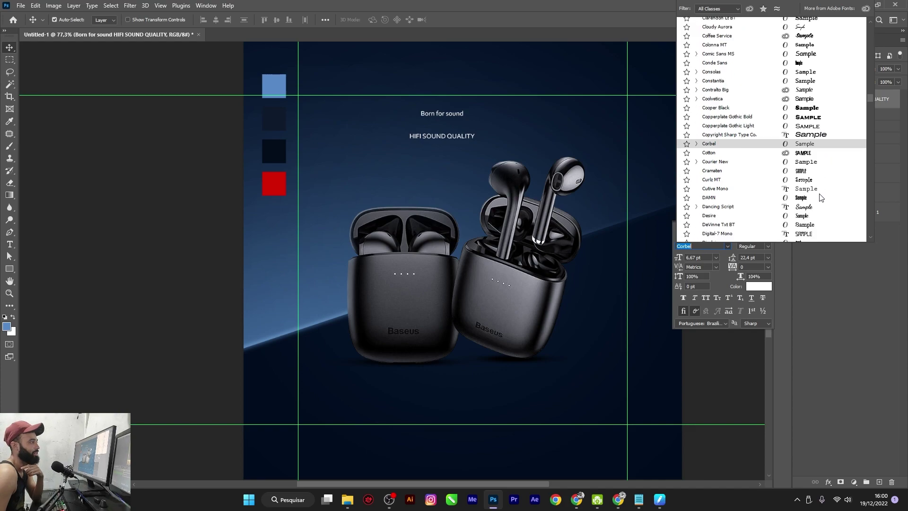
{"action": "scroll", "coordinate": [821, 198], "scroll_direction": "down", "scroll_amount": 2}
{"action": "scroll", "coordinate": [822, 199], "scroll_direction": "down", "scroll_amount": 1}
{"action": "scroll", "coordinate": [821, 199], "scroll_direction": "down", "scroll_amount": 2}
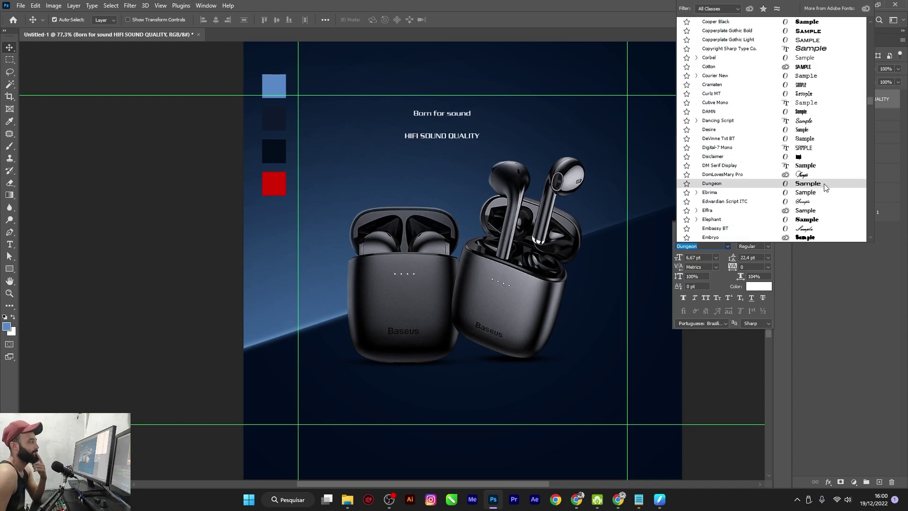
{"action": "scroll", "coordinate": [826, 187], "scroll_direction": "down", "scroll_amount": 1}
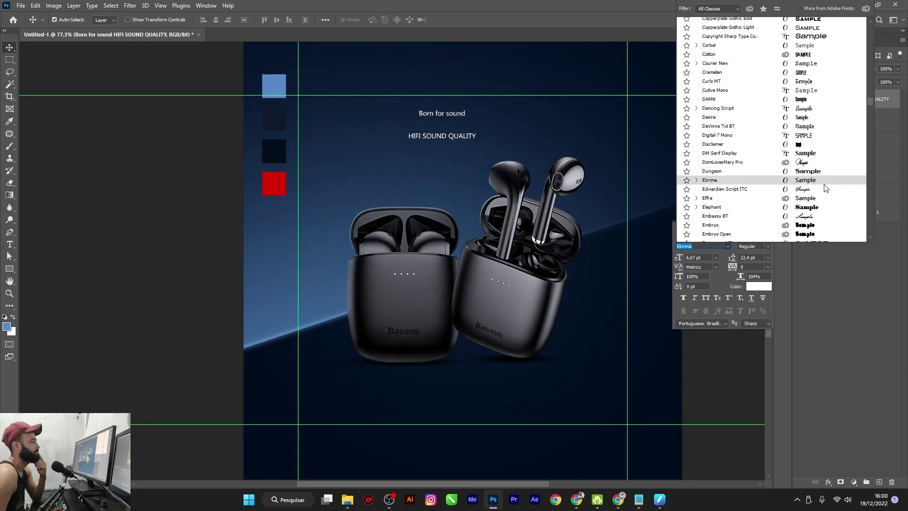
{"action": "scroll", "coordinate": [826, 188], "scroll_direction": "down", "scroll_amount": 1}
{"action": "scroll", "coordinate": [826, 189], "scroll_direction": "down", "scroll_amount": 2}
{"action": "scroll", "coordinate": [825, 189], "scroll_direction": "down", "scroll_amount": 1}
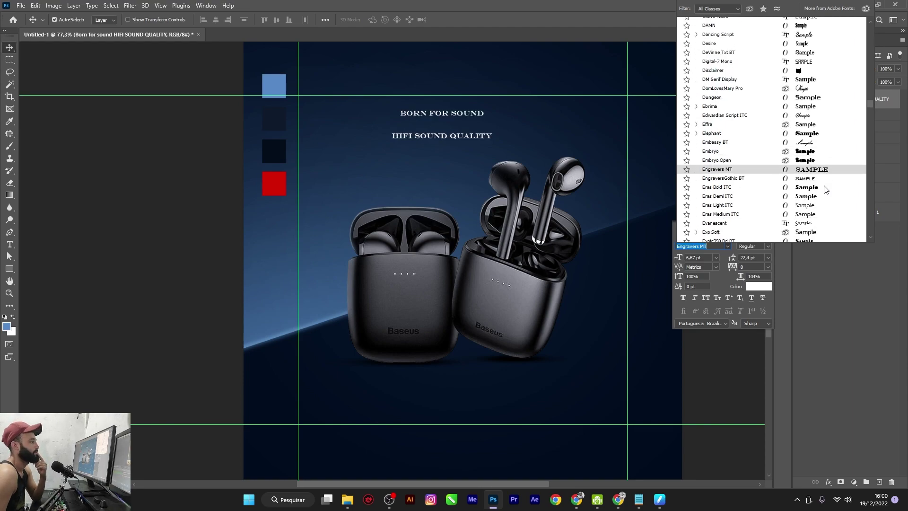
{"action": "scroll", "coordinate": [826, 191], "scroll_direction": "down", "scroll_amount": 1}
{"action": "scroll", "coordinate": [824, 191], "scroll_direction": "down", "scroll_amount": 2}
{"action": "scroll", "coordinate": [825, 191], "scroll_direction": "down", "scroll_amount": 2}
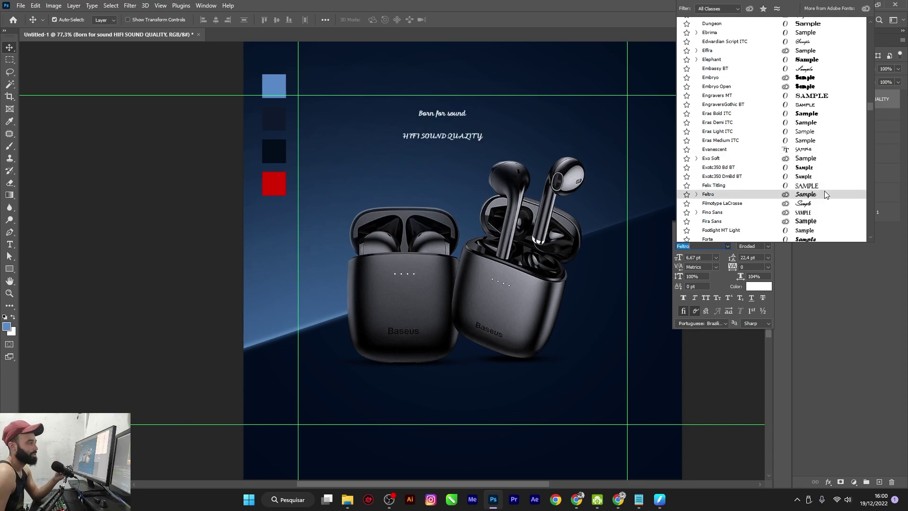
{"action": "scroll", "coordinate": [825, 195], "scroll_direction": "down", "scroll_amount": 2}
{"action": "scroll", "coordinate": [827, 195], "scroll_direction": "down", "scroll_amount": 1}
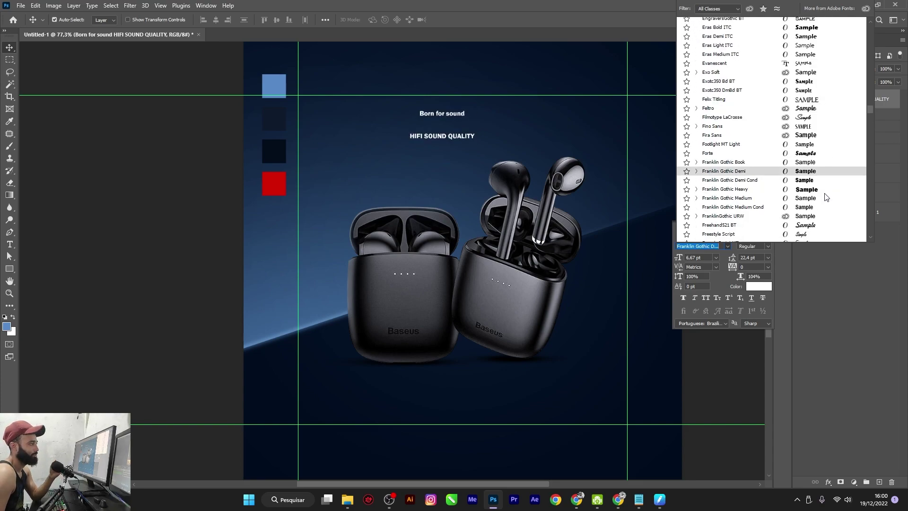
{"action": "scroll", "coordinate": [826, 197], "scroll_direction": "down", "scroll_amount": 1}
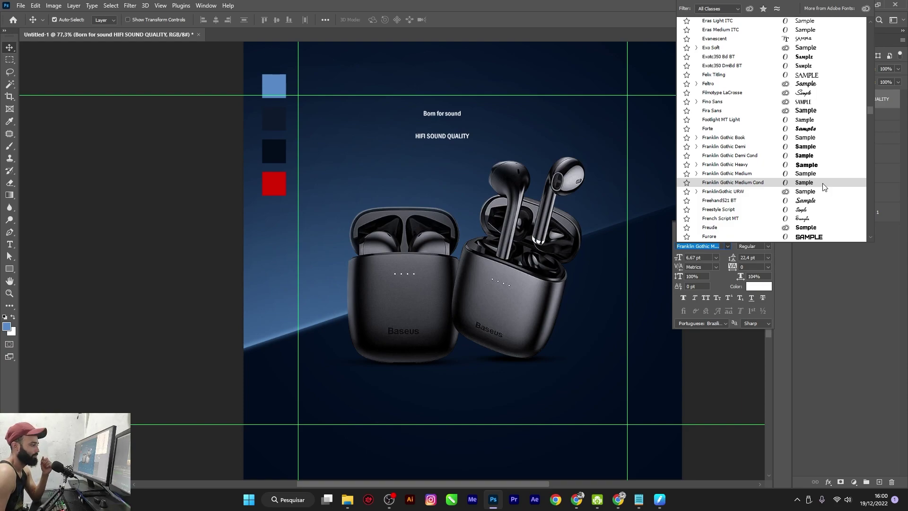
{"action": "scroll", "coordinate": [822, 184], "scroll_direction": "down", "scroll_amount": 1}
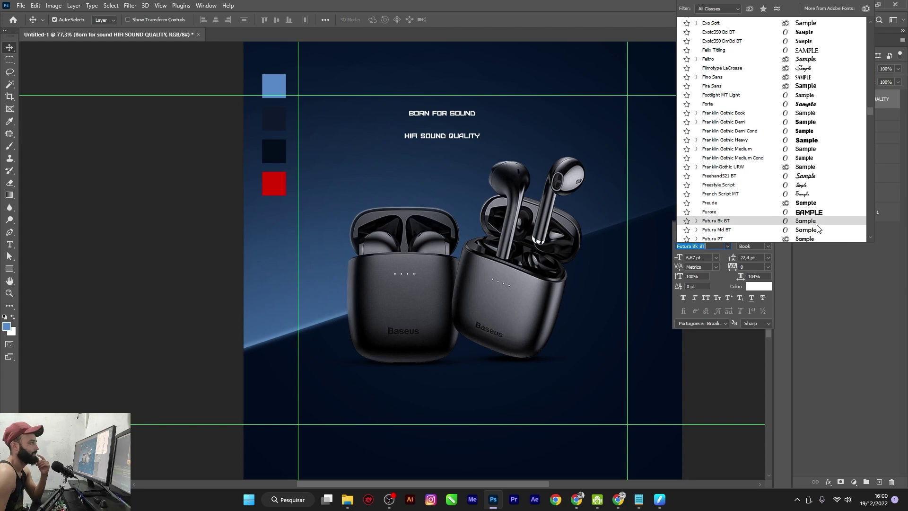
{"action": "scroll", "coordinate": [819, 229], "scroll_direction": "down", "scroll_amount": 2}
{"action": "scroll", "coordinate": [818, 229], "scroll_direction": "down", "scroll_amount": 1}
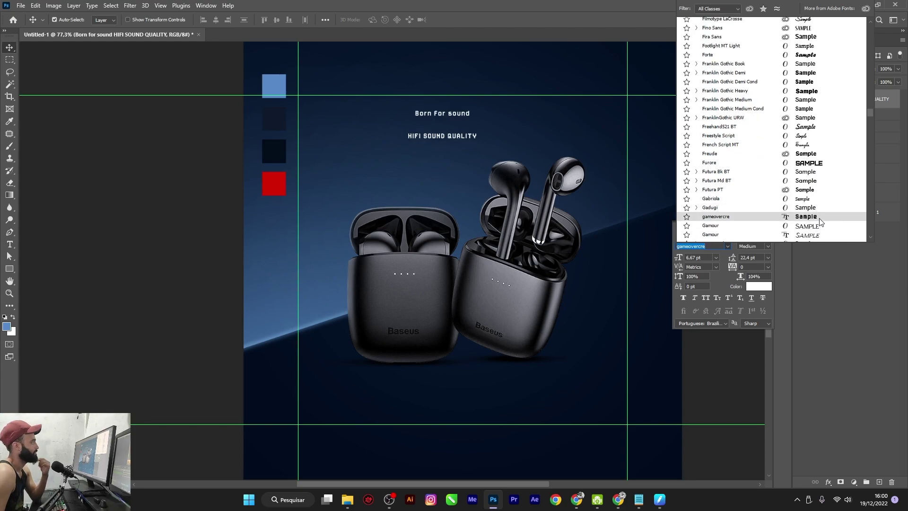
{"action": "scroll", "coordinate": [821, 221], "scroll_direction": "down", "scroll_amount": 1}
{"action": "scroll", "coordinate": [823, 221], "scroll_direction": "down", "scroll_amount": 1}
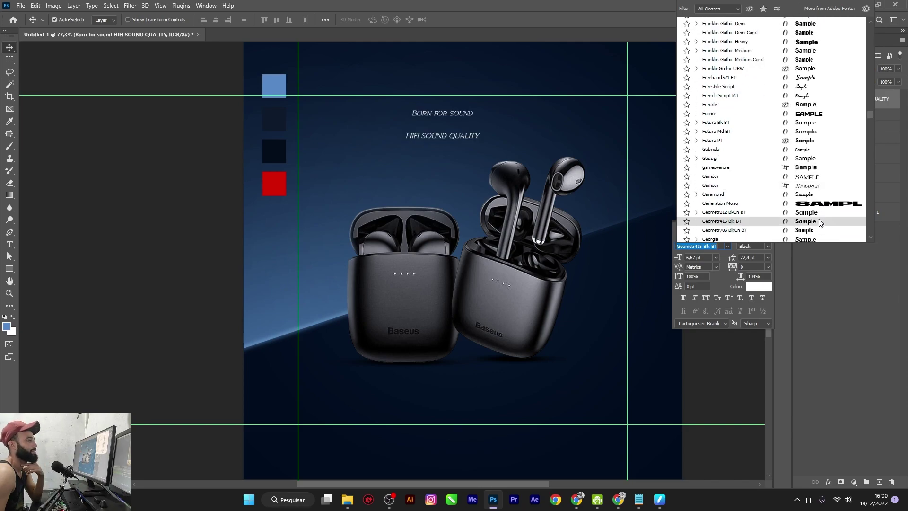
{"action": "scroll", "coordinate": [824, 220], "scroll_direction": "down", "scroll_amount": 1}
{"action": "scroll", "coordinate": [823, 221], "scroll_direction": "down", "scroll_amount": 1}
{"action": "scroll", "coordinate": [825, 216], "scroll_direction": "down", "scroll_amount": 1}
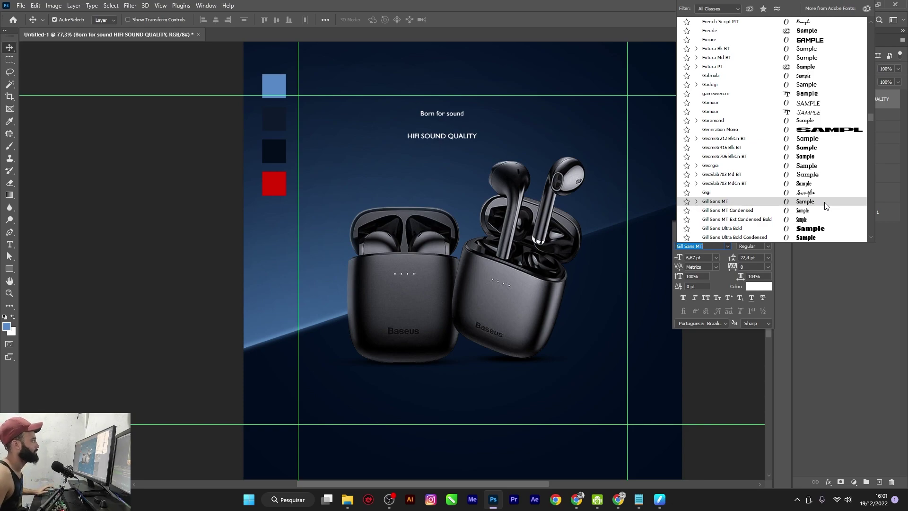
Keep Gill Sans MT and tighten the leading between the two headline lines.
{"action": "left_click", "coordinate": [825, 203]}
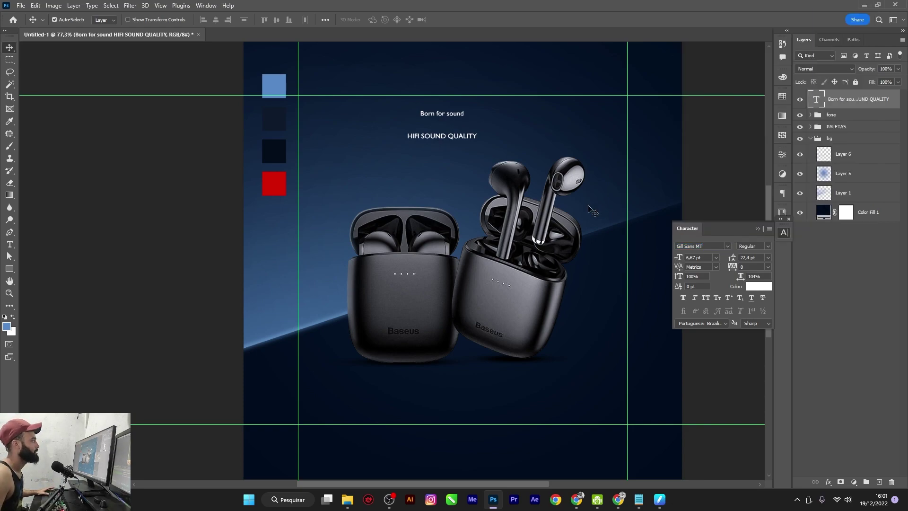
{"action": "double_click", "coordinate": [815, 102]}
{"action": "key", "text": "alt+Up"}
{"action": "key", "text": "alt+Up"}
{"action": "key", "text": "alt+Up"}
{"action": "key", "text": "alt+Up"}
{"action": "key", "text": "alt+Up"}
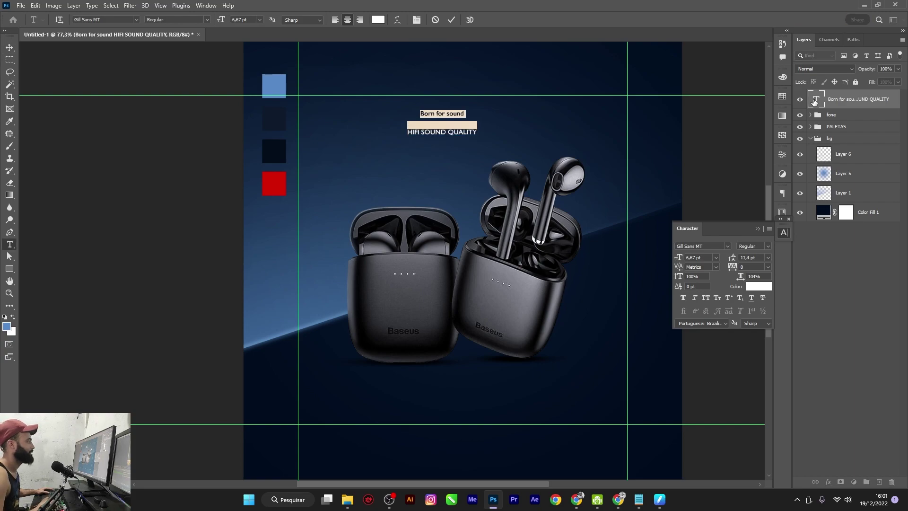
{"action": "key", "text": "alt+Up"}
{"action": "key", "text": "ctrl+Return"}
{"action": "key", "text": "v"}
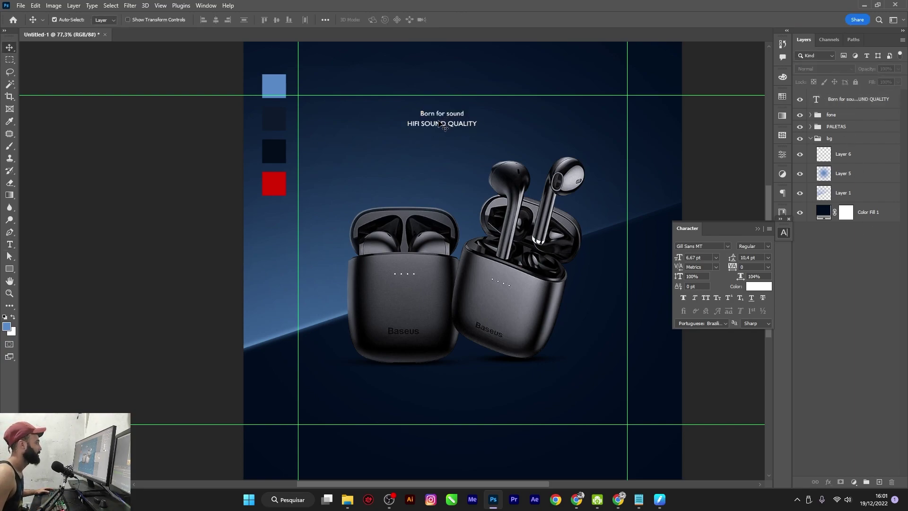
Scale the headline up to over twice its size, centred near the top.
{"action": "left_click", "coordinate": [440, 124]}
{"action": "key", "text": "ctrl+t"}
{"action": "mouse_move", "coordinate": [477, 118]}
{"action": "left_mouse_down"}
{"action": "mouse_move", "coordinate": [523, 112]}
{"action": "mouse_move", "coordinate": [540, 123]}
{"action": "left_mouse_up"}
{"action": "key", "text": "Return"}
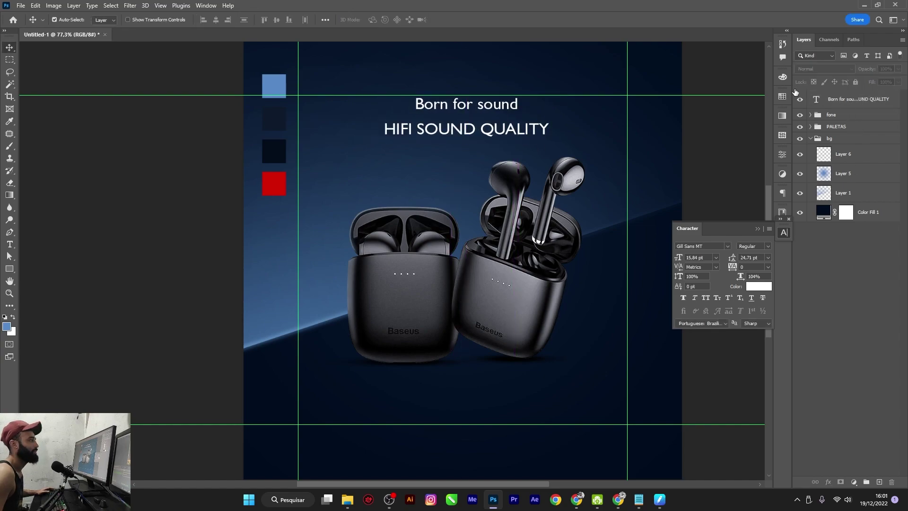
Change the headline font to Bw Modelica Regular by searching 'bw'.
{"action": "left_click", "coordinate": [796, 95]}
{"action": "left_click", "coordinate": [785, 234]}
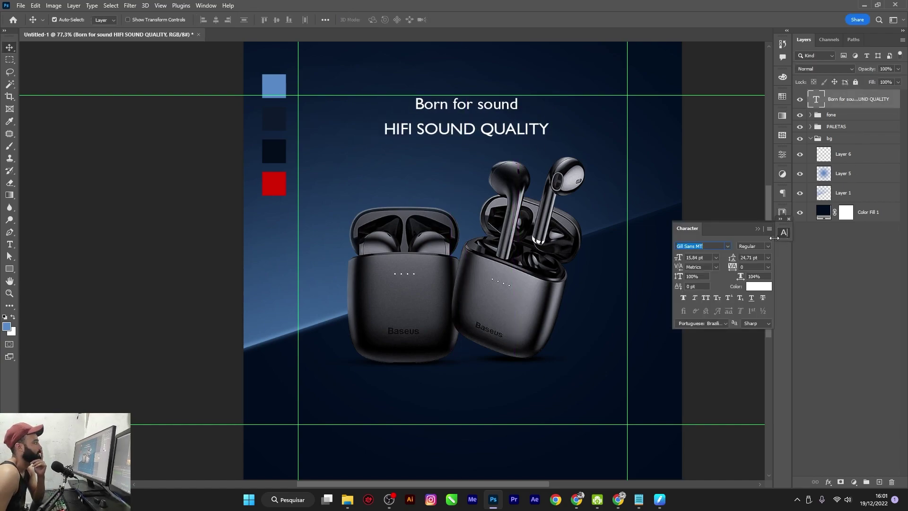
{"action": "left_click", "coordinate": [727, 246]}
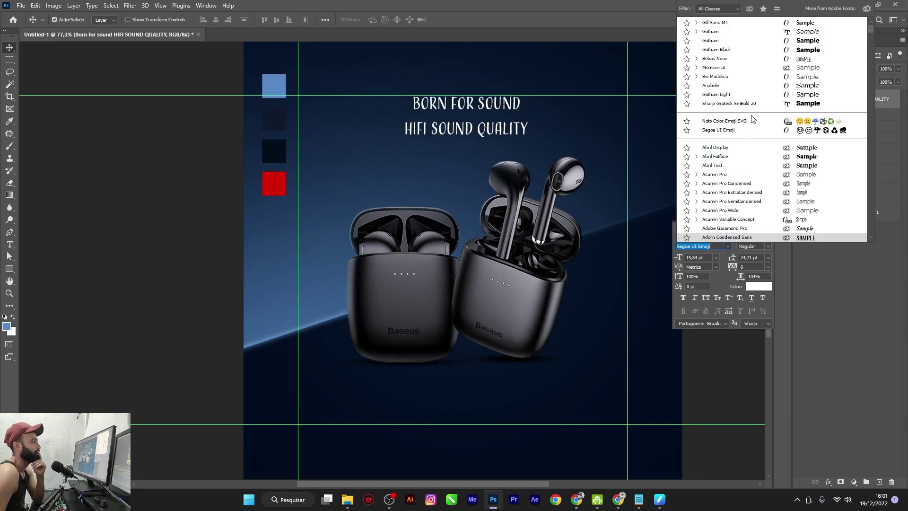
{"action": "scroll", "coordinate": [757, 137], "scroll_direction": "down", "scroll_amount": 2}
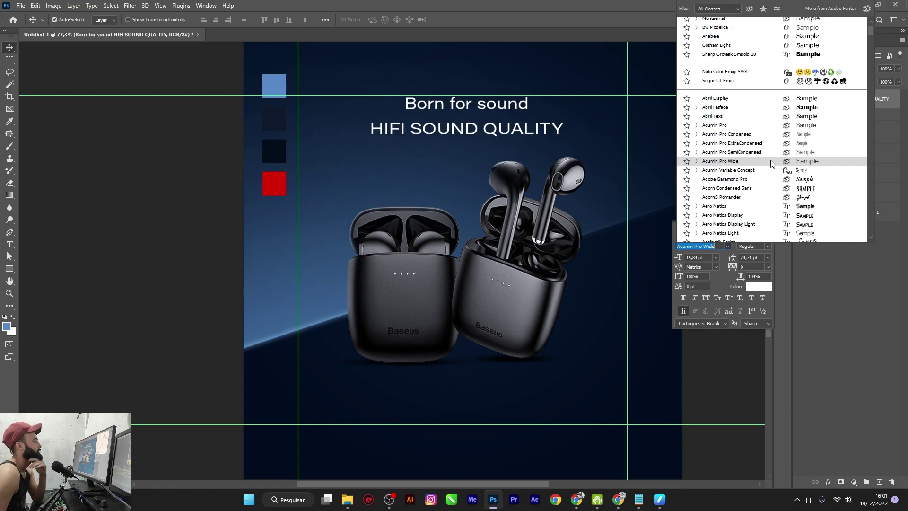
{"action": "left_click", "coordinate": [727, 11]}
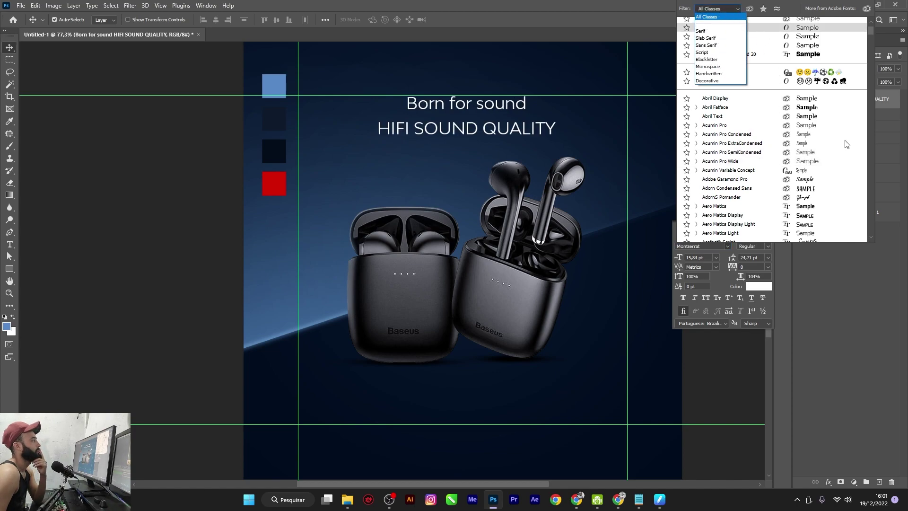
{"action": "left_click", "coordinate": [890, 302]}
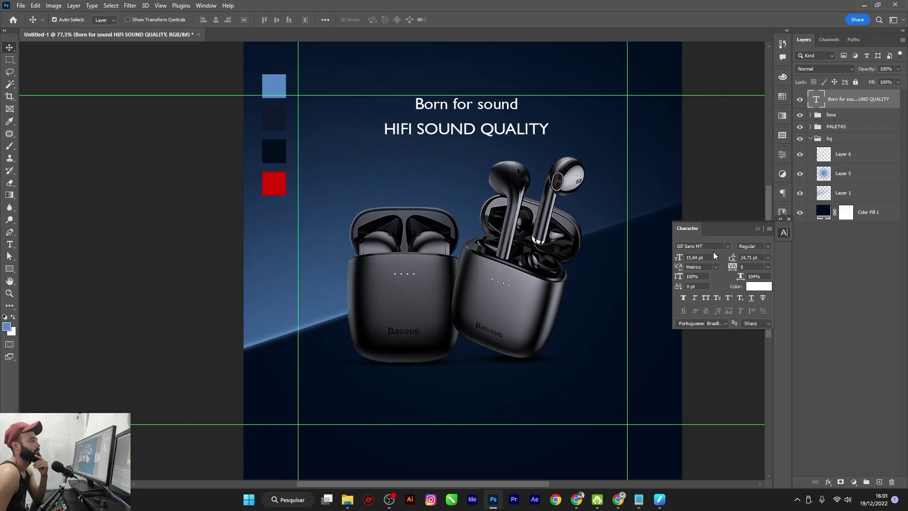
{"action": "type", "text": "w"}
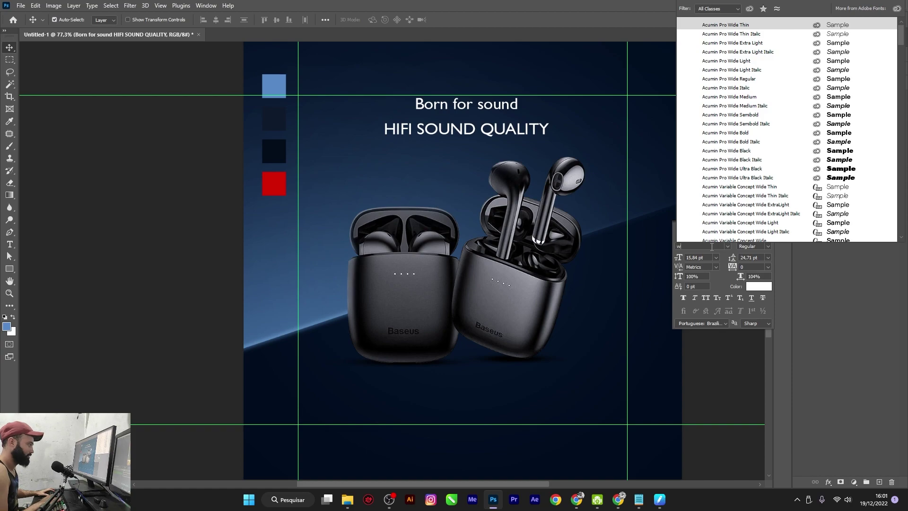
{"action": "key", "text": "BackSpace"}
{"action": "type", "text": "bw"}
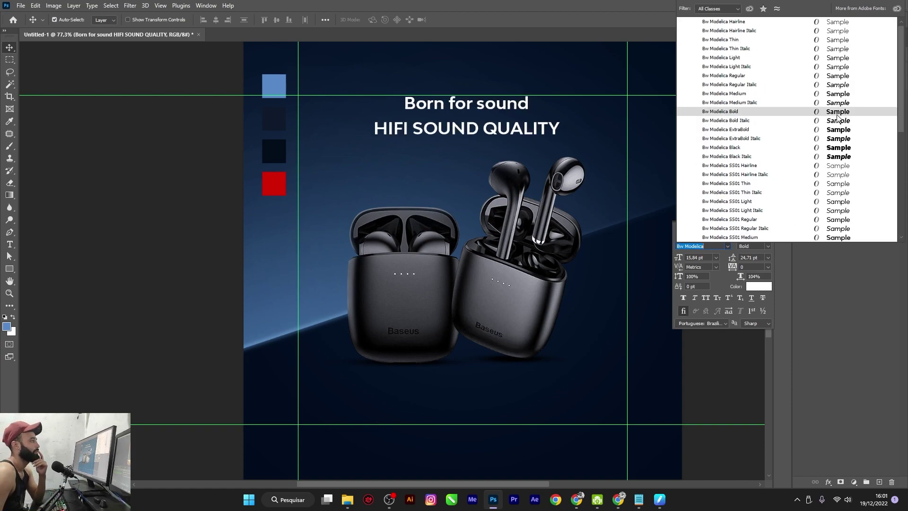
{"action": "left_click", "coordinate": [837, 76]}
Nudge the headline up, shrink it to about 89%, and hide the guides.
{"action": "left_click_drag", "start_coordinate": [495, 132], "coordinate": [496, 125]}
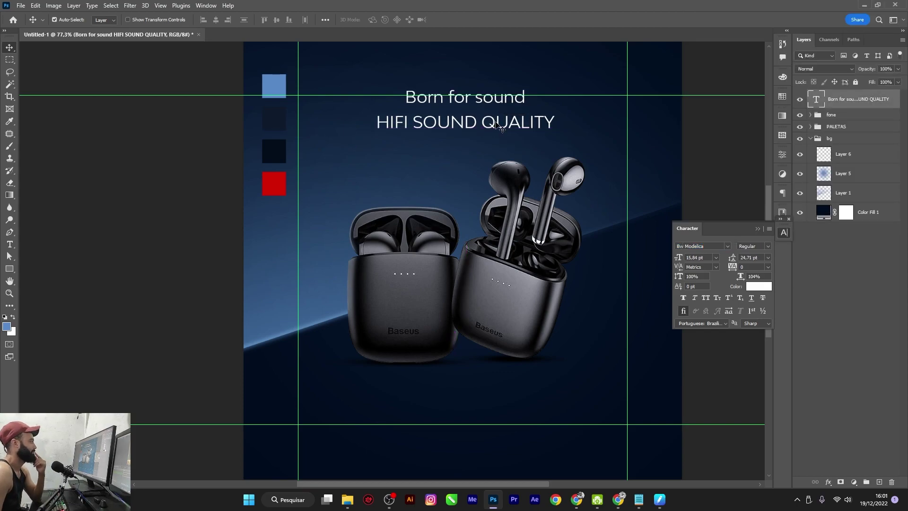
{"action": "key", "text": "ctrl+t"}
{"action": "left_click_drag", "start_coordinate": [559, 84], "coordinate": [548, 87]}
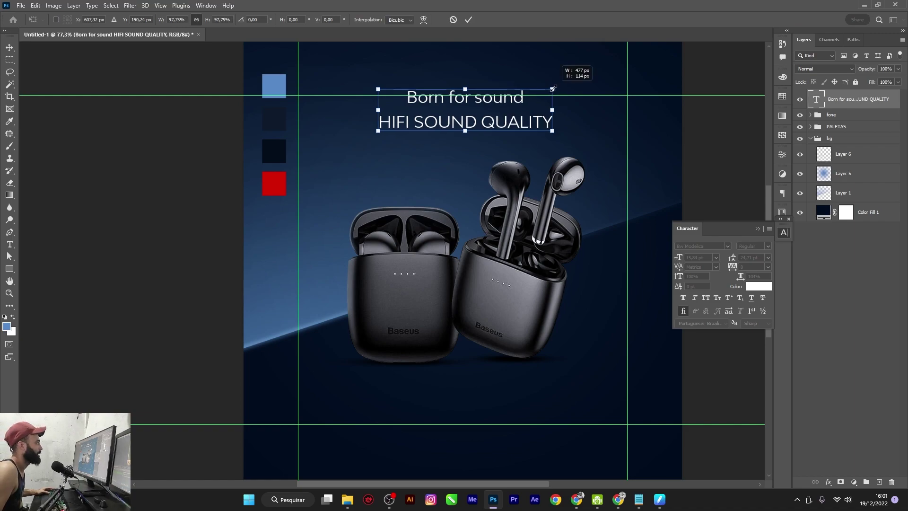
{"action": "key", "text": "Return"}
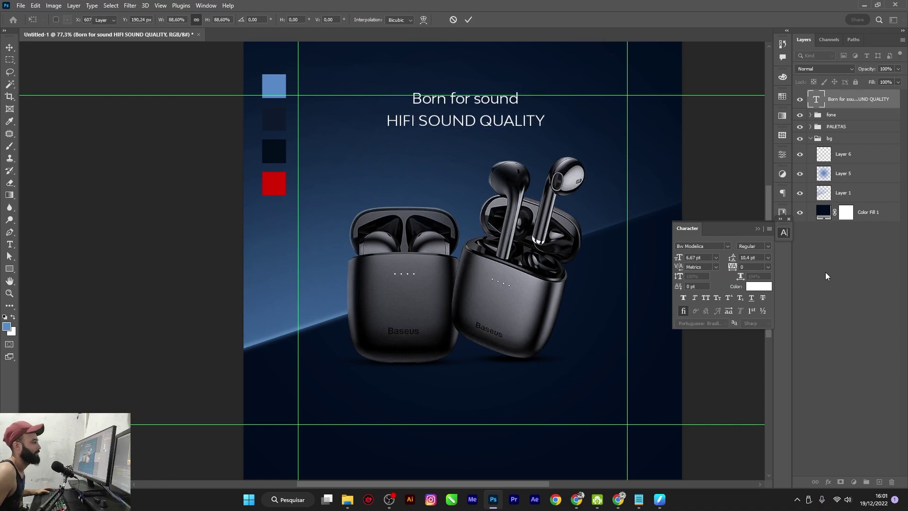
{"action": "left_click", "coordinate": [825, 271]}
{"action": "scroll", "coordinate": [538, 169], "scroll_direction": "down", "scroll_amount": 1}
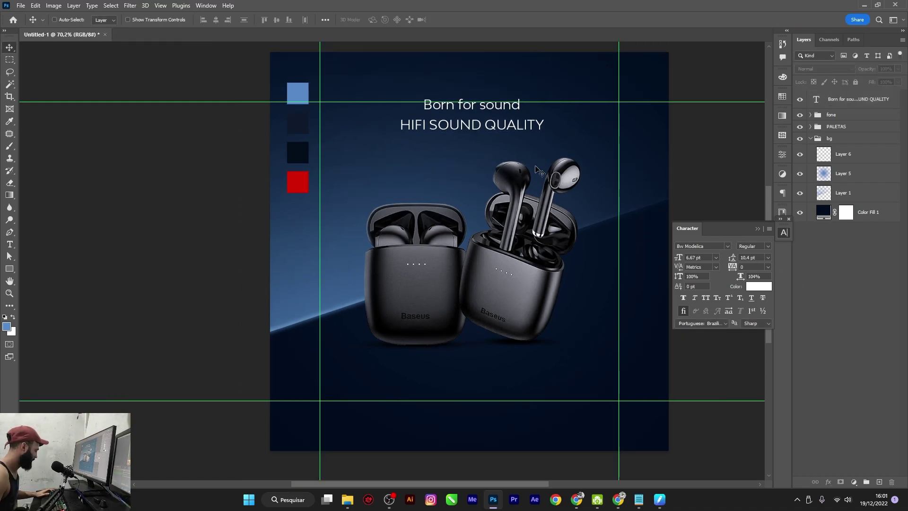
{"action": "key", "text": "ctrl+h"}
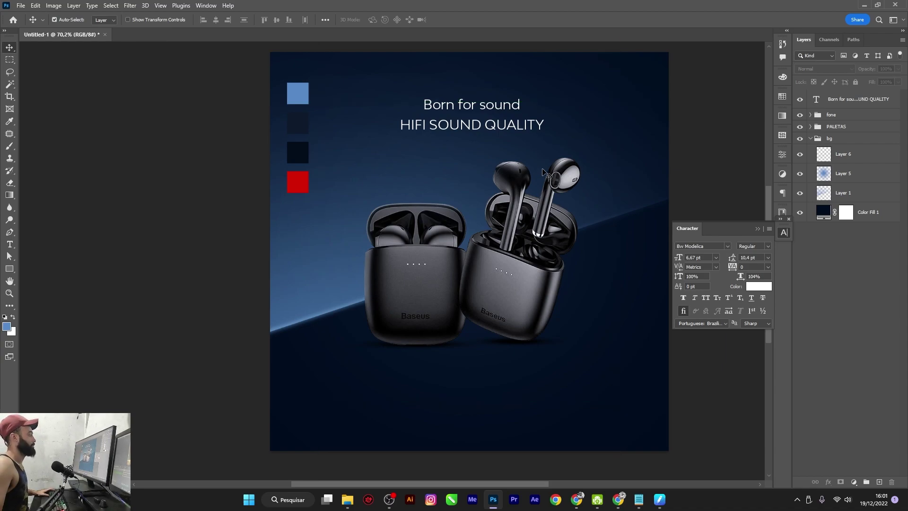
Enlarge the two-line headline slightly with Free Transform.
{"action": "left_click", "coordinate": [800, 126]}
{"action": "left_click_drag", "start_coordinate": [490, 122], "coordinate": [491, 125]}
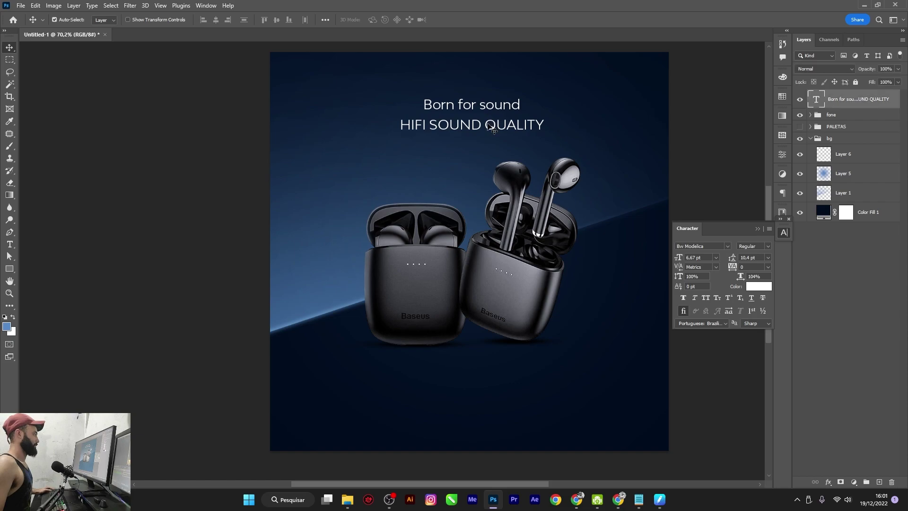
{"action": "key", "text": "ctrl+t"}
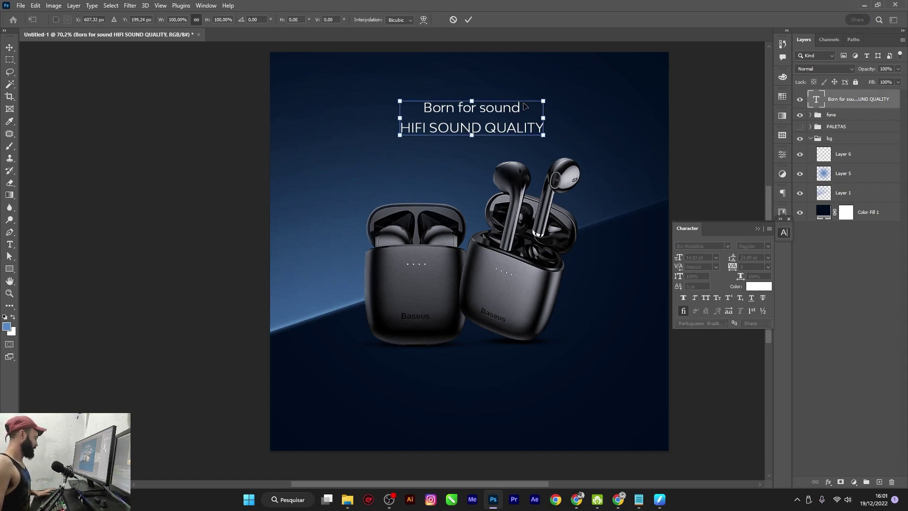
{"action": "left_click_drag", "start_coordinate": [543, 100], "coordinate": [526, 147]}
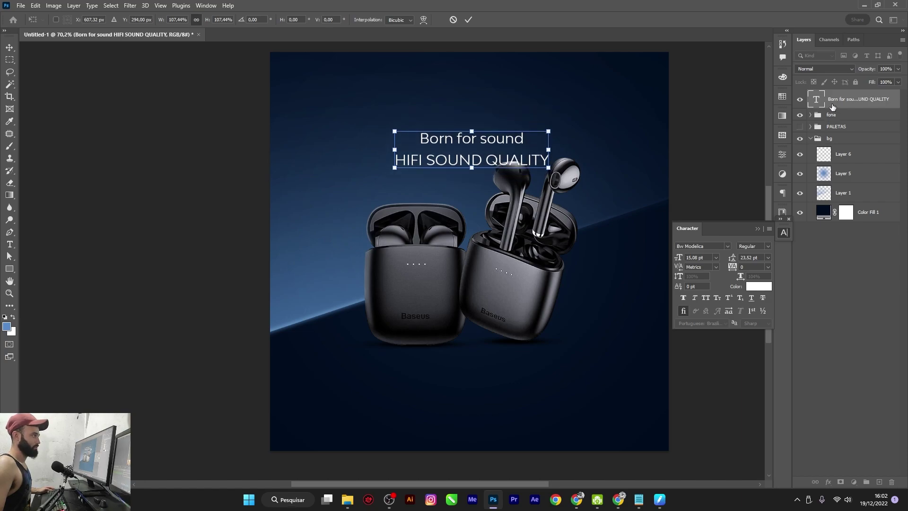
Stack the headline layer beneath the fone group, raise it toward the top, and show guides.
{"action": "left_click_drag", "start_coordinate": [833, 107], "coordinate": [831, 124]}
{"action": "left_click_drag", "start_coordinate": [521, 164], "coordinate": [513, 123]}
{"action": "key", "text": "ctrl+semicolon"}
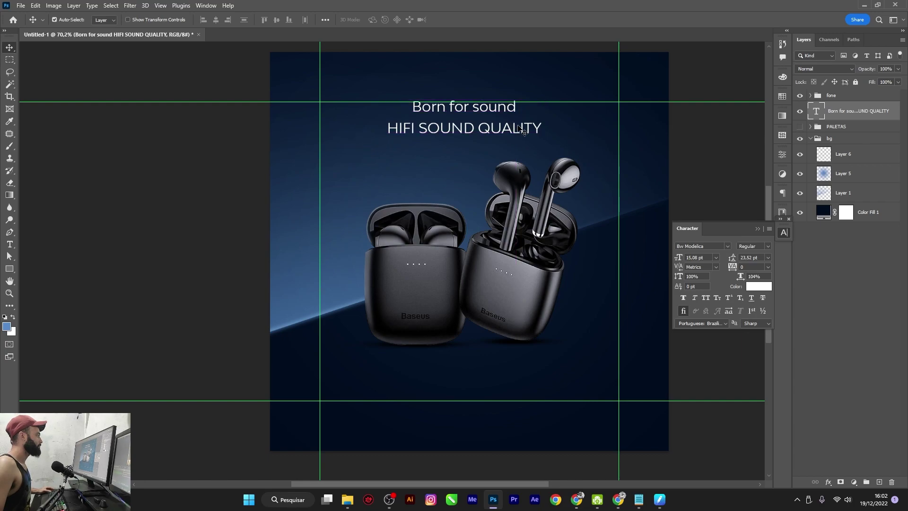
Set the HIFI SOUND QUALITY line to Bold and commit the text.
{"action": "key", "text": "t"}
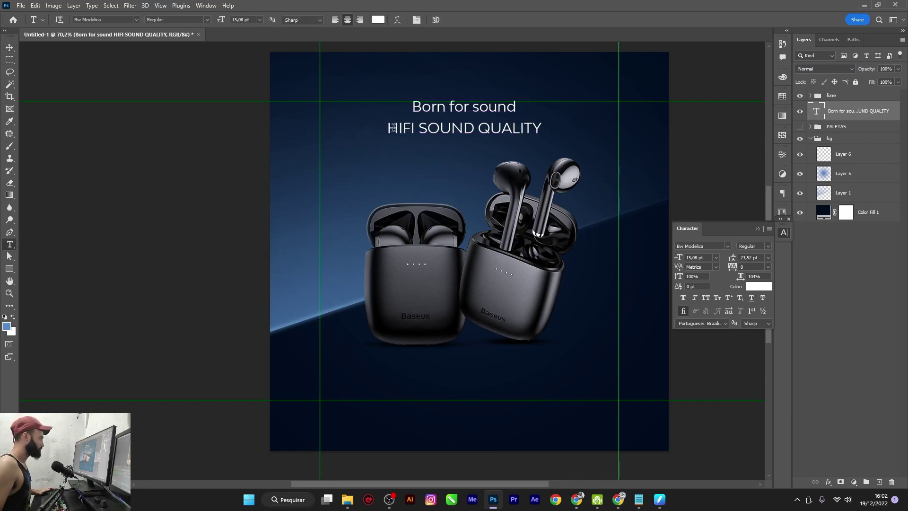
{"action": "left_click_drag", "start_coordinate": [393, 128], "coordinate": [560, 122]}
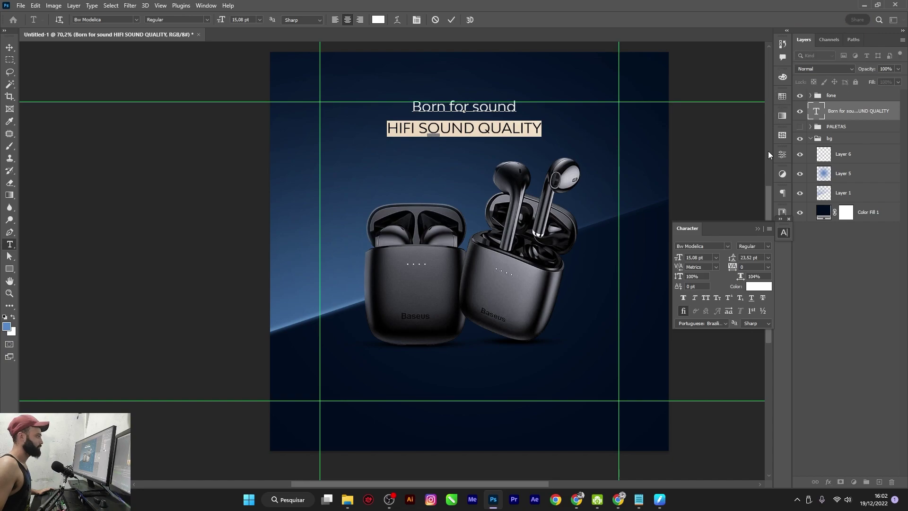
{"action": "left_click", "coordinate": [770, 247]}
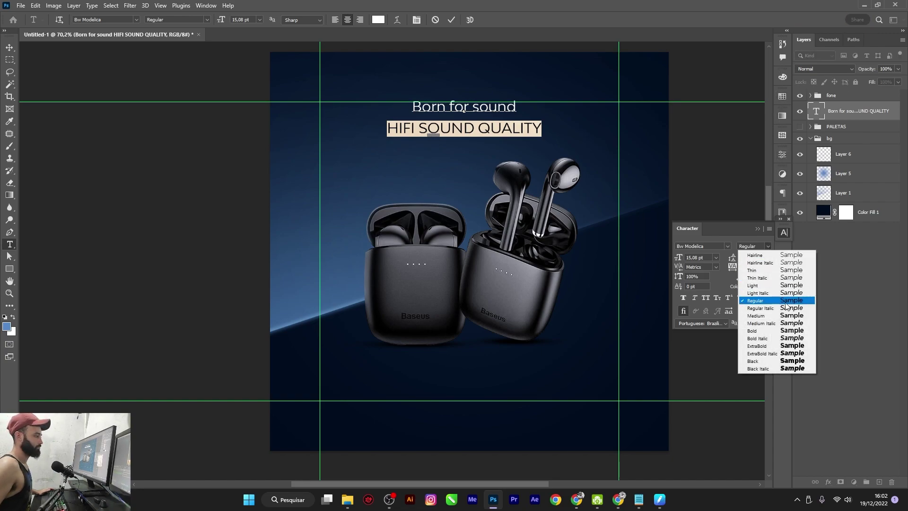
{"action": "left_click", "coordinate": [784, 332]}
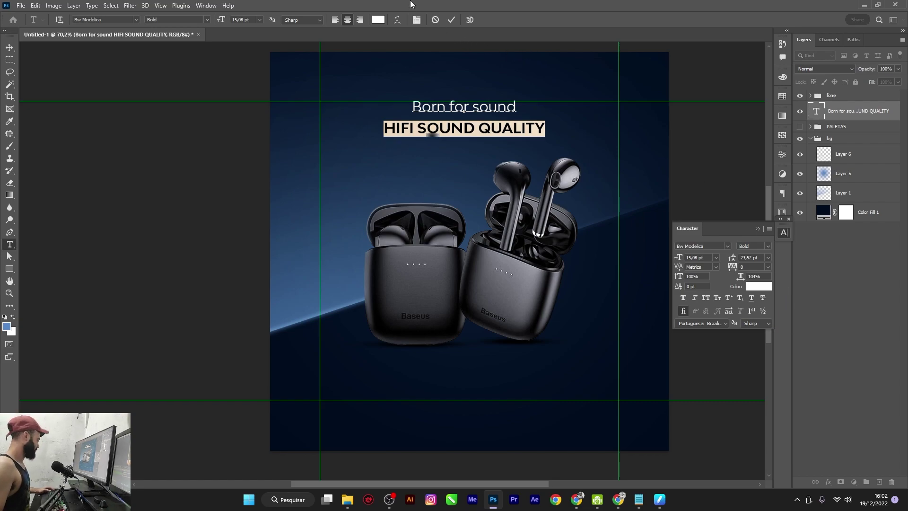
{"action": "key", "text": "ctrl+a"}
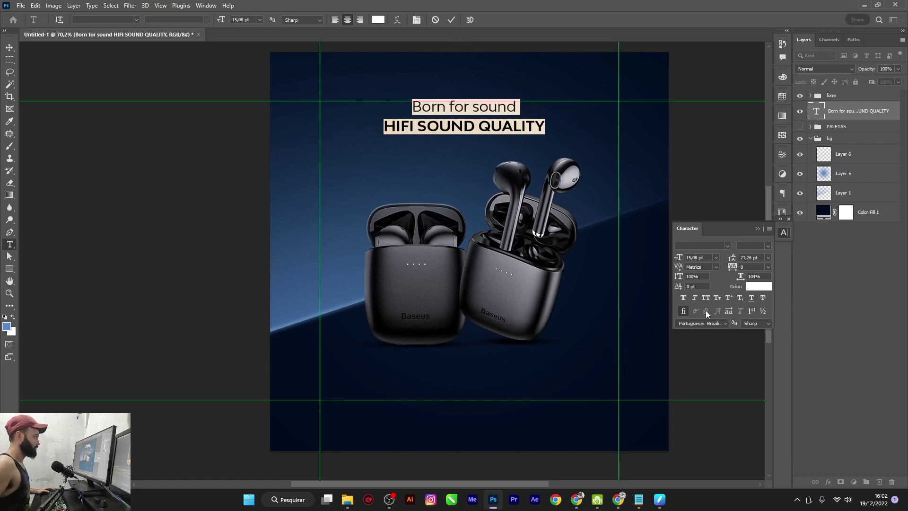
{"action": "key", "text": "ctrl+Return"}
Nudge the headline to centre it horizontally on the poster.
{"action": "key", "text": "v"}
{"action": "left_click_drag", "start_coordinate": [445, 129], "coordinate": [447, 129]}
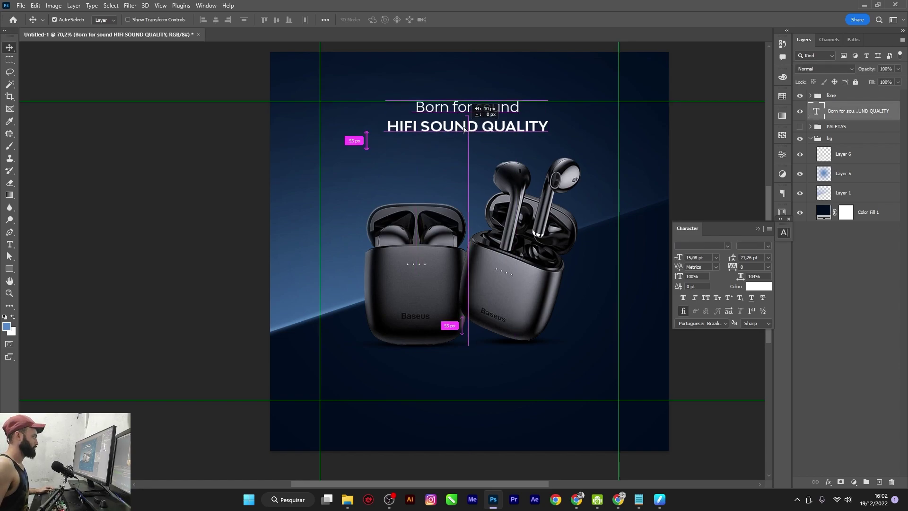
{"action": "left_click", "coordinate": [827, 251]}
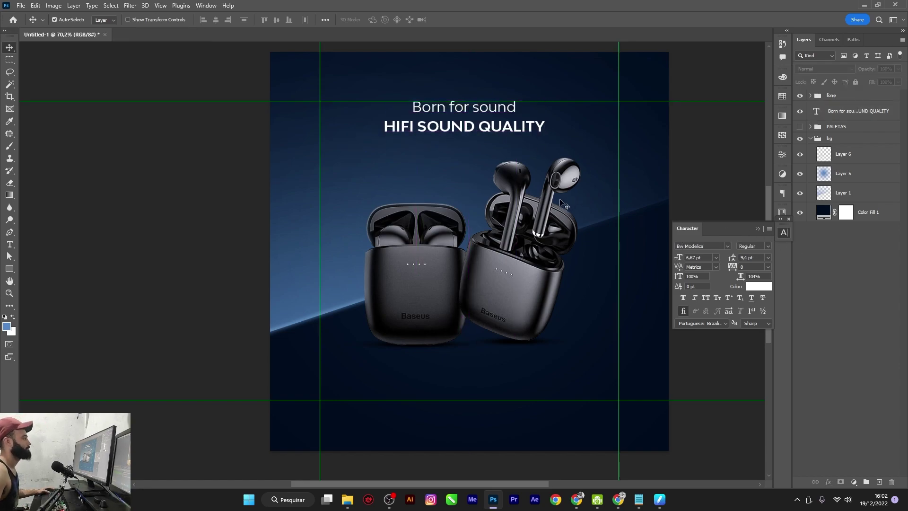
{"action": "scroll", "coordinate": [519, 238], "scroll_direction": "up", "scroll_amount": 1}
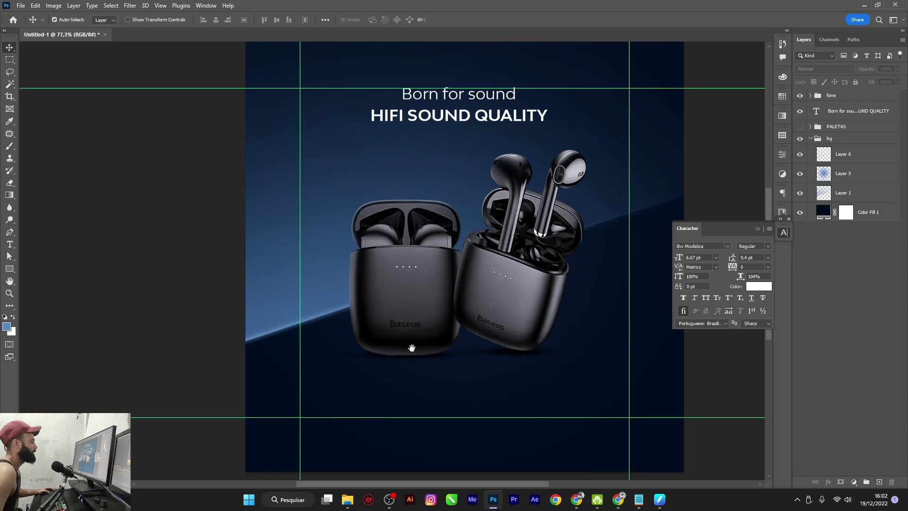
Retype the copied text below the earbuds as 'BAseus' and nudge it down.
{"action": "left_click_drag", "start_coordinate": [411, 348], "coordinate": [460, 256]}
{"action": "left_click_drag", "start_coordinate": [499, 22], "coordinate": [501, 359]}
{"action": "double_click", "coordinate": [501, 355]}
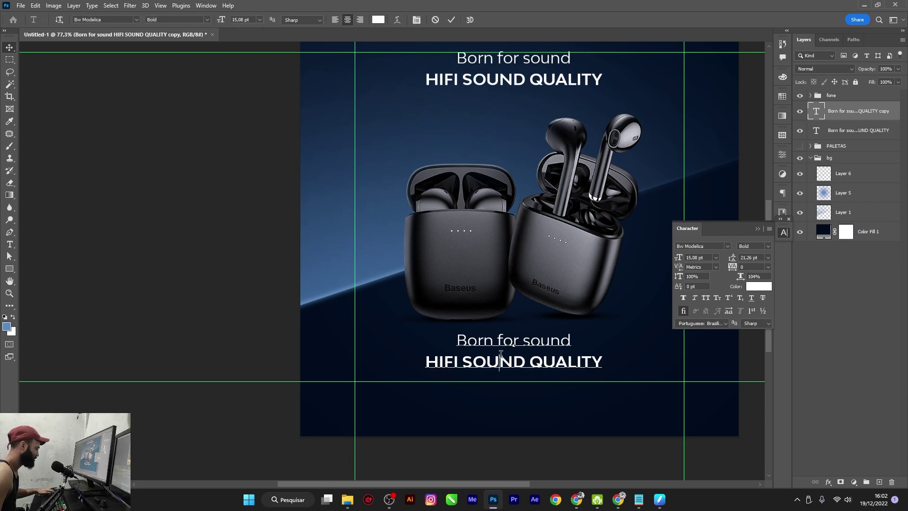
{"action": "key", "text": "ctrl+a"}
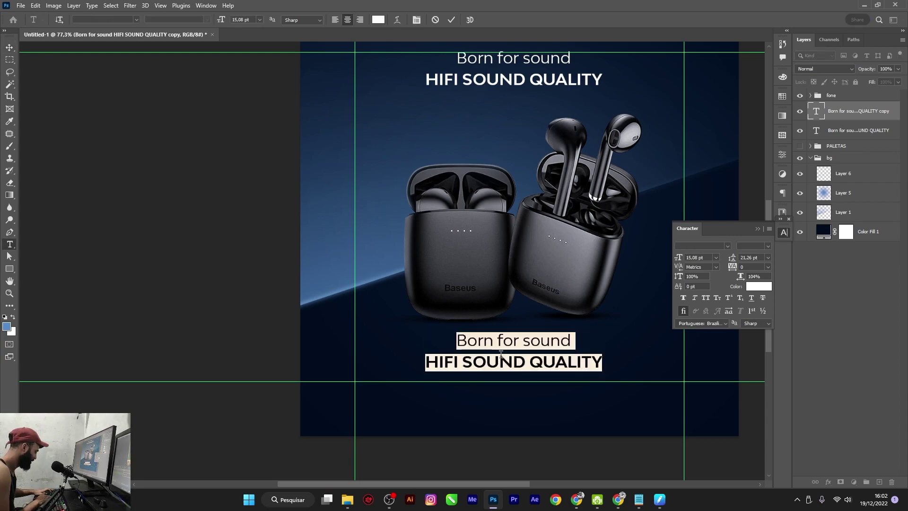
{"action": "type", "text": "B"}
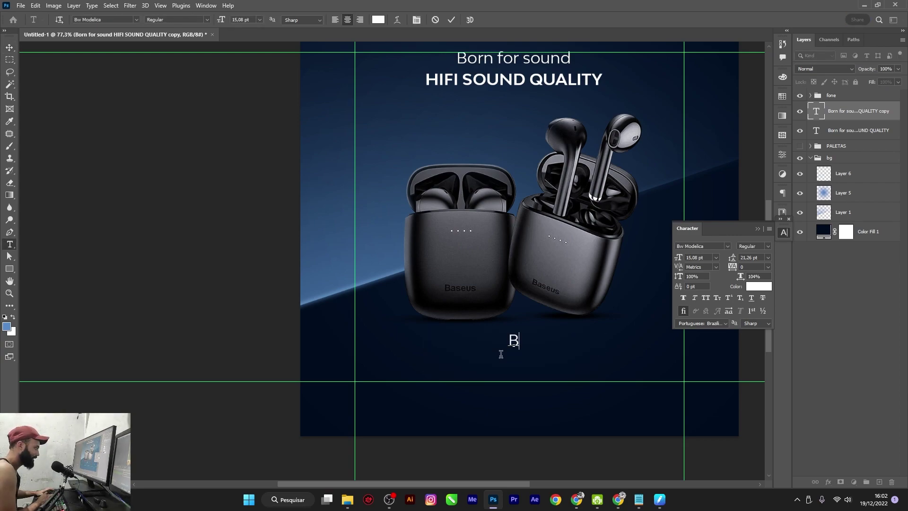
{"action": "type", "text": "A"}
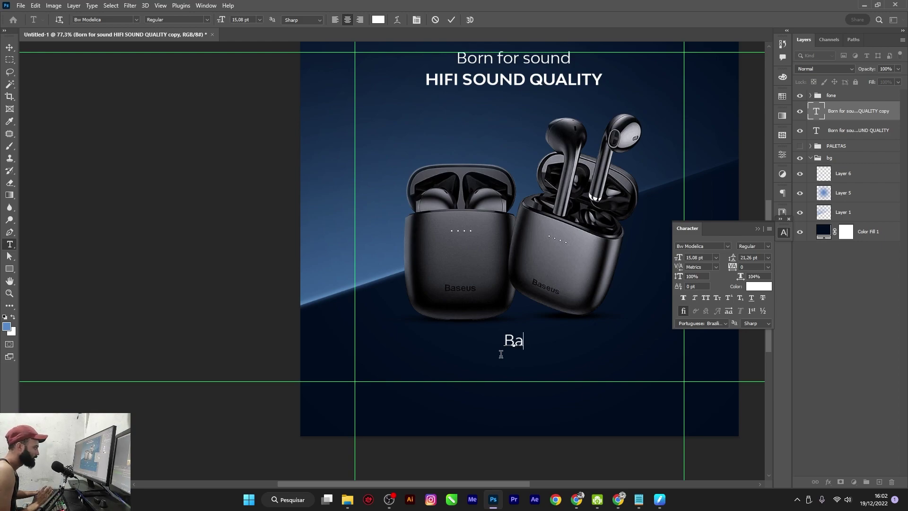
{"action": "type", "text": "seu"}
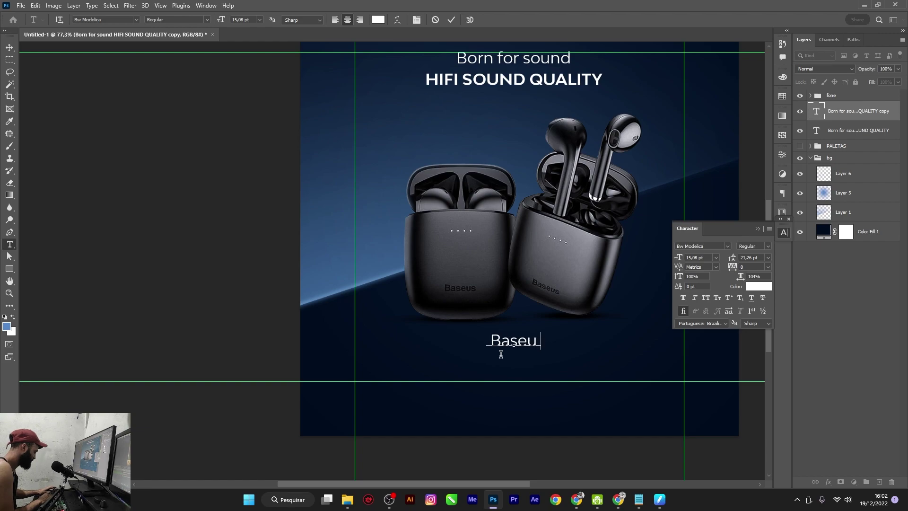
{"action": "type", "text": "s"}
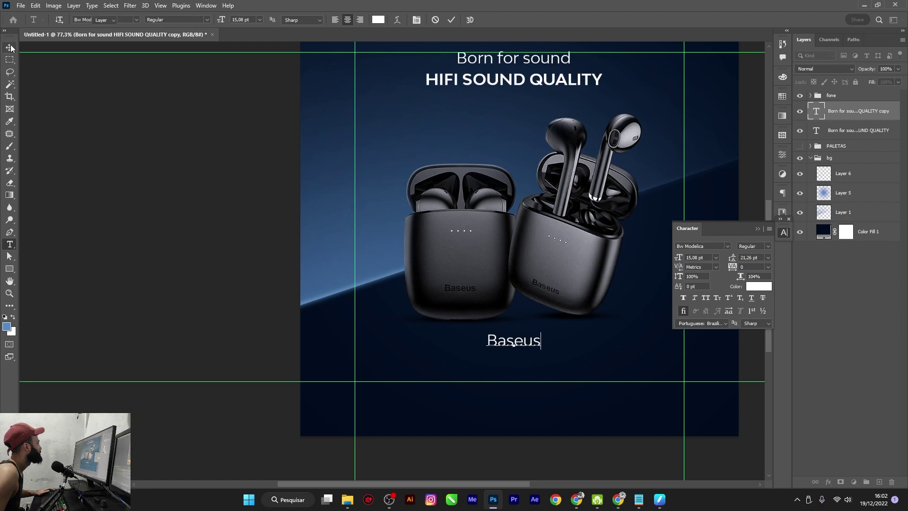
{"action": "left_click", "coordinate": [9, 47]}
{"action": "left_click_drag", "start_coordinate": [506, 364], "coordinate": [509, 370]}
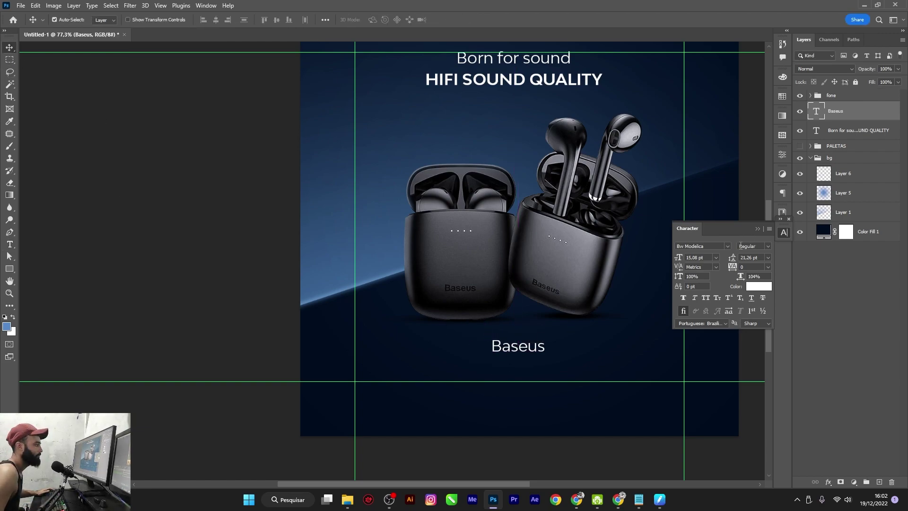
Set Baseus to Bold weight with -20 tracking and commit.
{"action": "left_click", "coordinate": [766, 247]}
{"action": "left_click", "coordinate": [796, 362]}
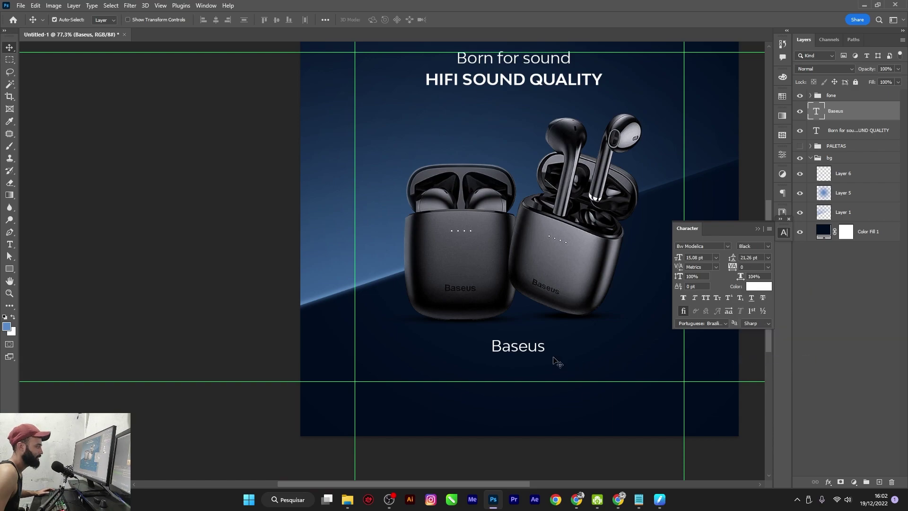
{"action": "left_click", "coordinate": [768, 246]}
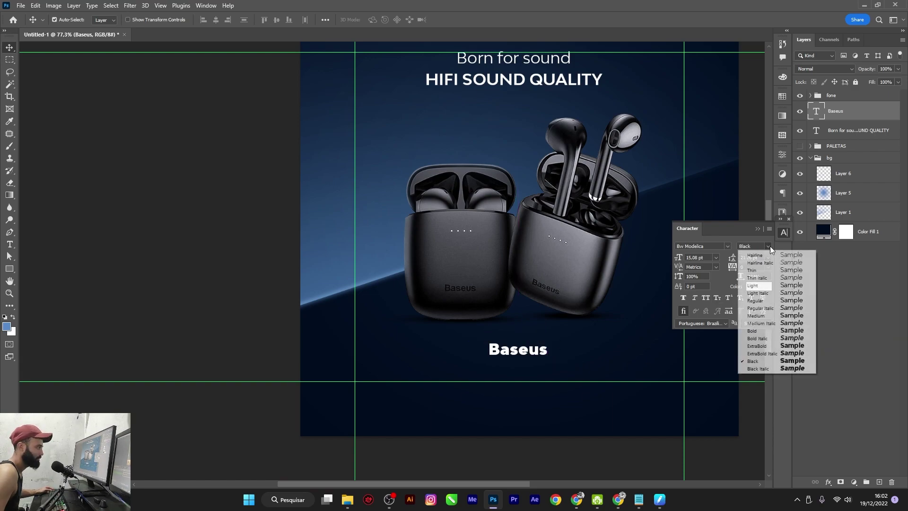
{"action": "left_click", "coordinate": [793, 330]}
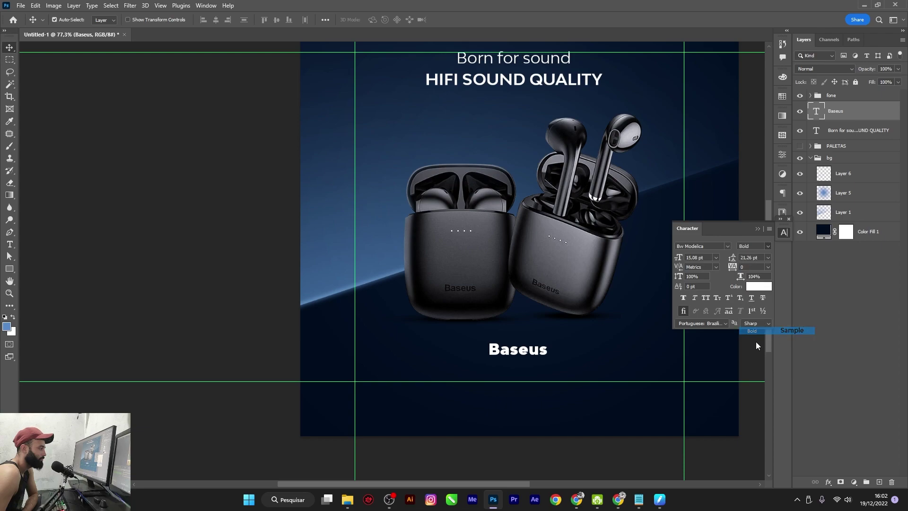
{"action": "double_click", "coordinate": [816, 114]}
{"action": "key", "text": "alt+Right"}
{"action": "key", "text": "alt+Right"}
{"action": "key", "text": "alt+Right"}
{"action": "key", "text": "alt+Right"}
{"action": "key", "text": "alt+Right"}
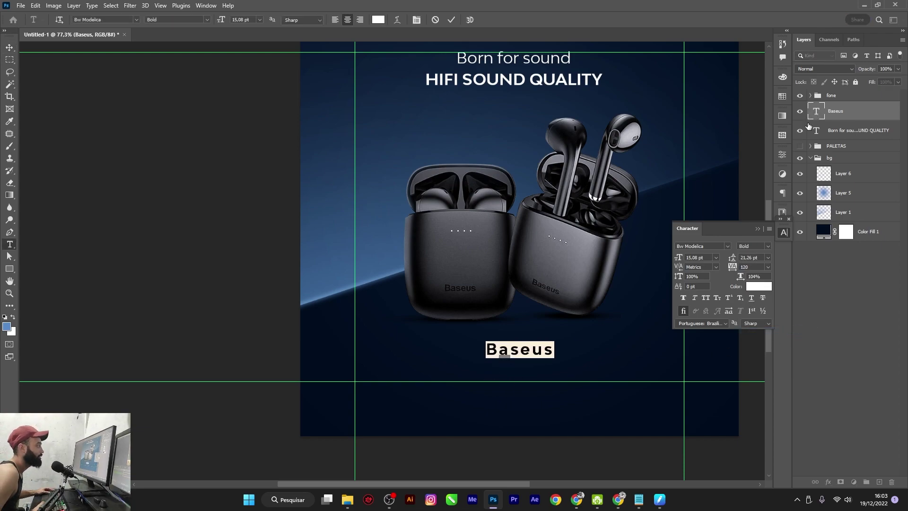
{"action": "key", "text": "alt+Left"}
{"action": "key", "text": "alt+Left"}
{"action": "key", "text": "alt+Left"}
{"action": "key", "text": "alt+Left"}
{"action": "key", "text": "alt+Left"}
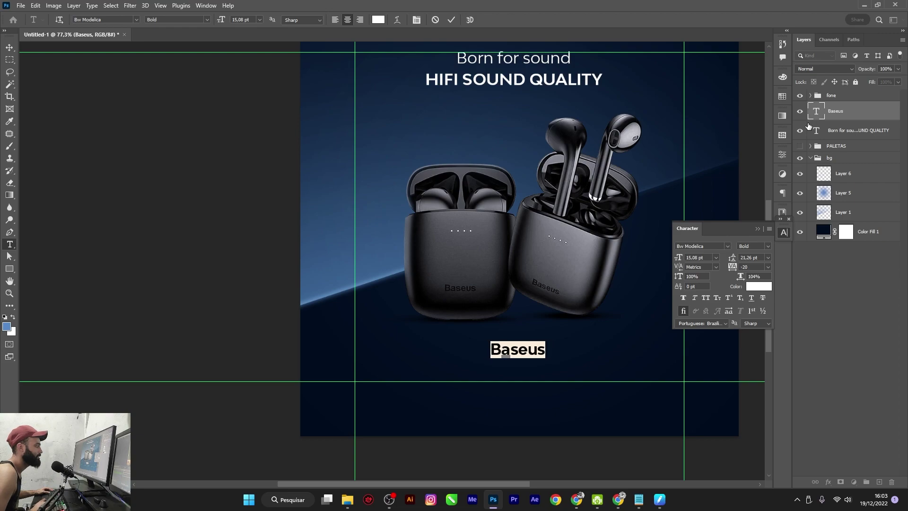
{"action": "key", "text": "alt+Left"}
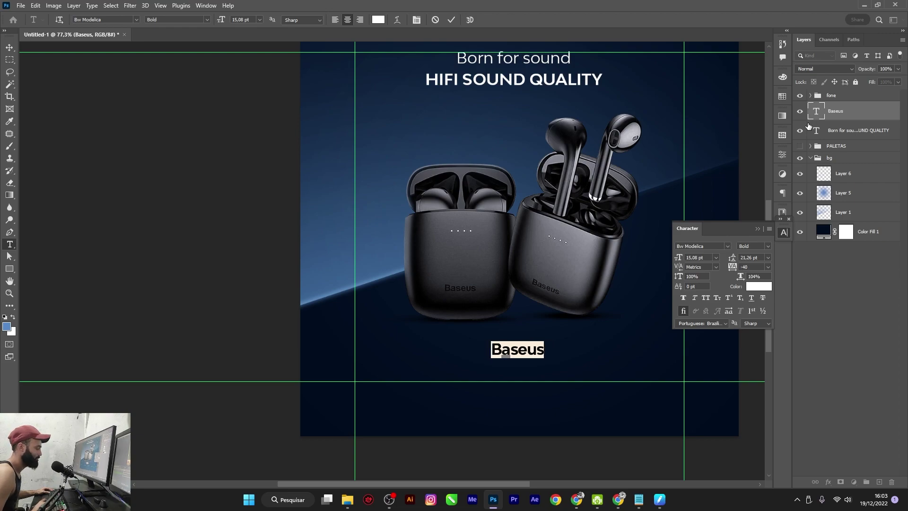
{"action": "key", "text": "alt+Right"}
{"action": "key", "text": "ctrl+Return"}
Nudge Baseus down, duplicate it above the earbuds, and tilt the copy along the diagonal.
{"action": "key", "text": "v"}
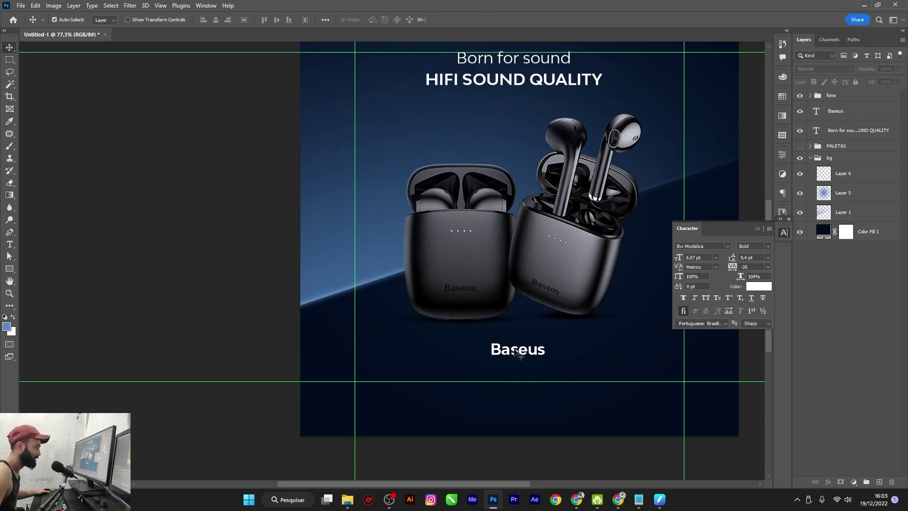
{"action": "left_click_drag", "start_coordinate": [516, 351], "coordinate": [516, 358]}
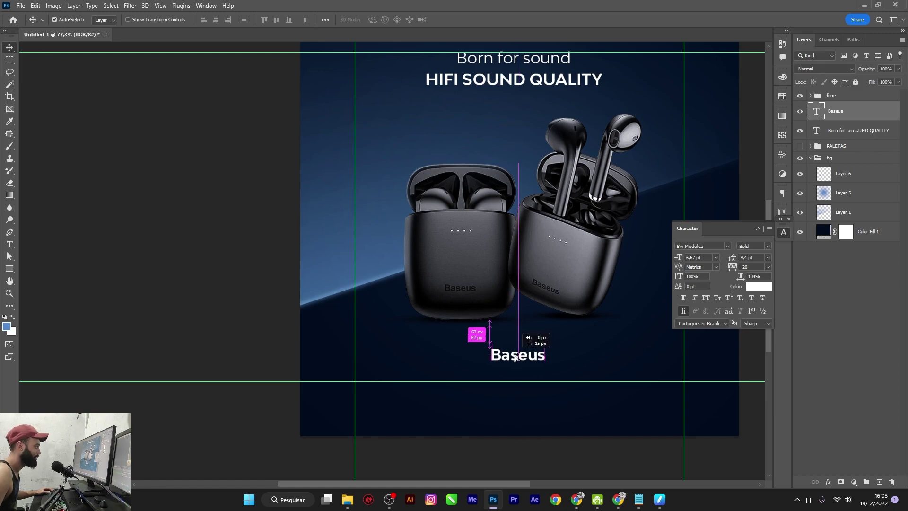
{"action": "scroll", "coordinate": [516, 358], "scroll_direction": "down", "scroll_amount": 2}
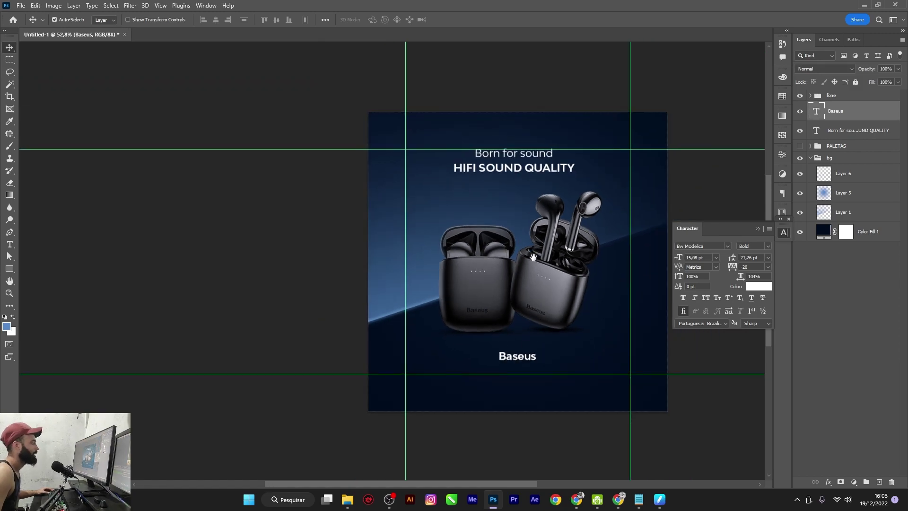
{"action": "scroll", "coordinate": [522, 251], "scroll_direction": "up", "scroll_amount": 1}
{"action": "scroll", "coordinate": [521, 413], "scroll_direction": "up", "scroll_amount": 1}
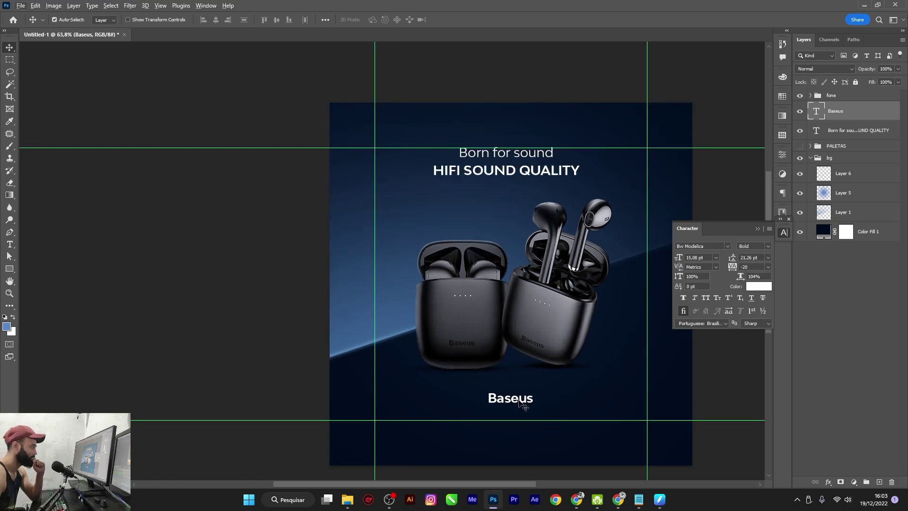
{"action": "left_click_drag", "start_coordinate": [520, 402], "coordinate": [508, 225]}
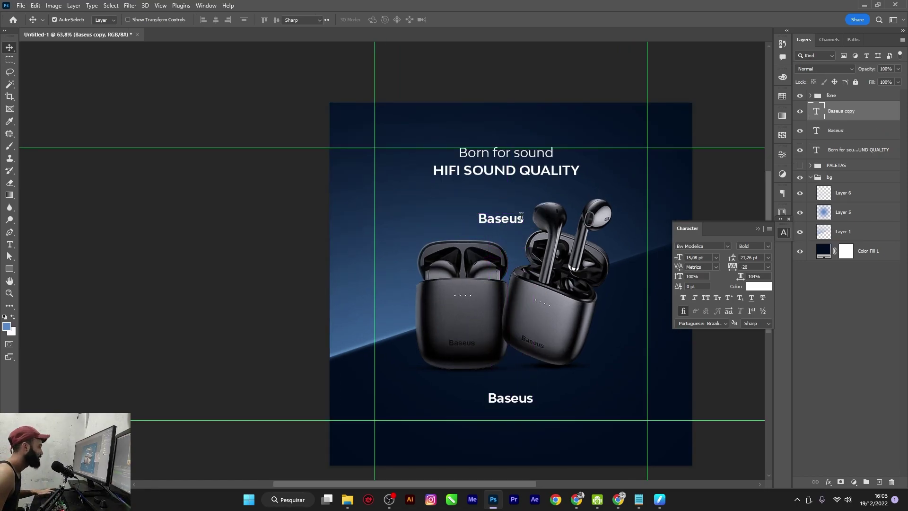
{"action": "key", "text": "ctrl"}
{"action": "key", "text": "ctrl+t"}
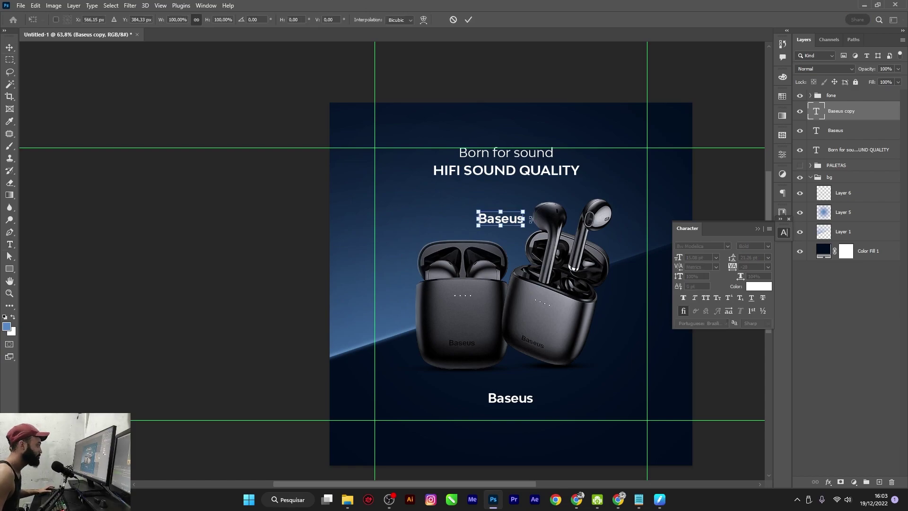
{"action": "mouse_move", "coordinate": [533, 219]}
{"action": "left_mouse_down"}
{"action": "mouse_move", "coordinate": [544, 205]}
{"action": "mouse_move", "coordinate": [374, 337]}
{"action": "mouse_move", "coordinate": [389, 310]}
{"action": "left_mouse_up"}
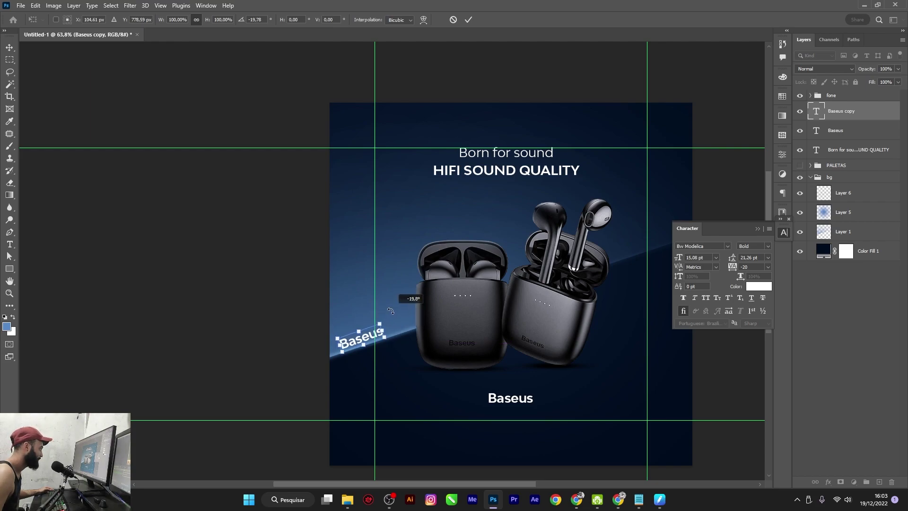
{"action": "left_click", "coordinate": [833, 331]}
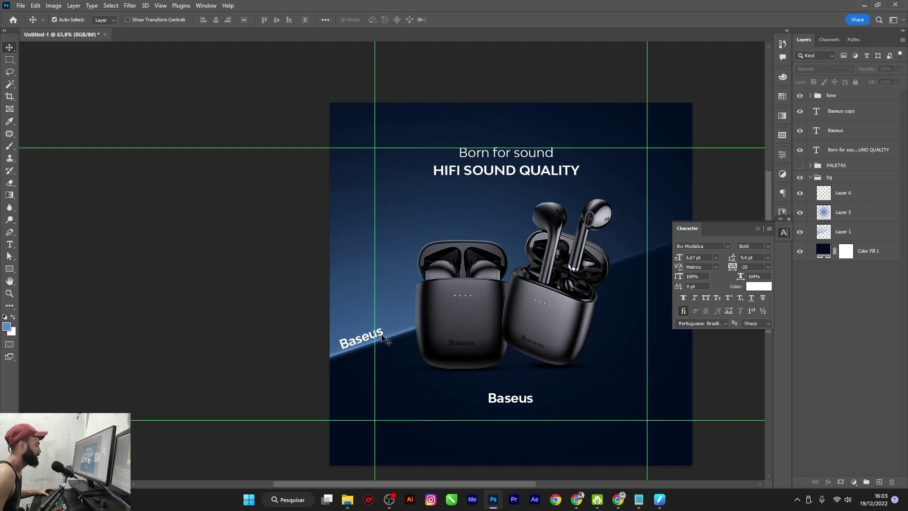
Scale the angled Baseus copy up to giant size behind the earbuds.
{"action": "left_click", "coordinate": [382, 337]}
{"action": "left_click", "coordinate": [515, 403]}
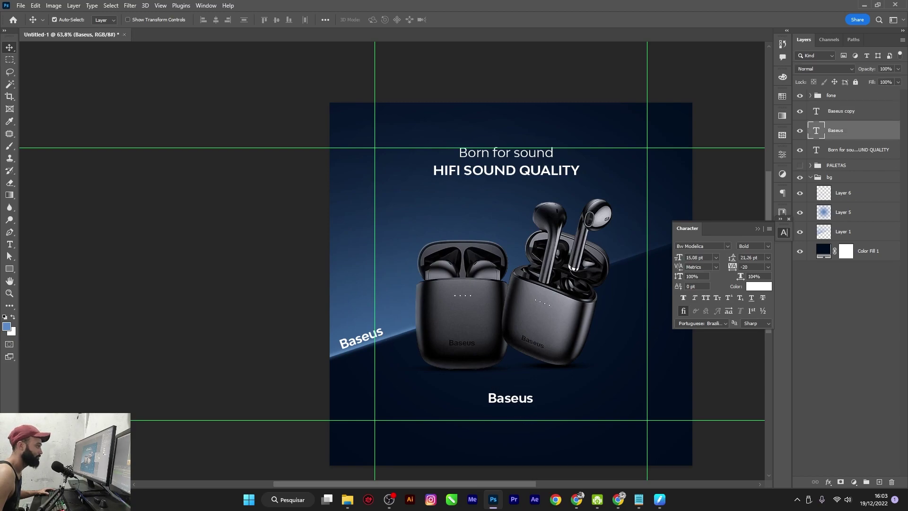
{"action": "left_click", "coordinate": [362, 338]}
{"action": "key", "text": "ctrl+t"}
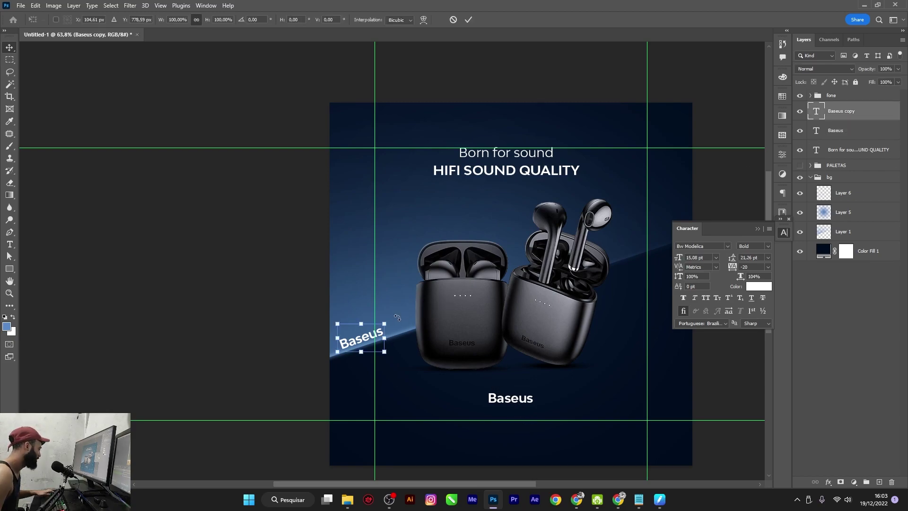
{"action": "mouse_move", "coordinate": [384, 326]}
{"action": "left_mouse_down"}
{"action": "mouse_move", "coordinate": [462, 266]}
{"action": "mouse_move", "coordinate": [771, 92]}
{"action": "left_mouse_up"}
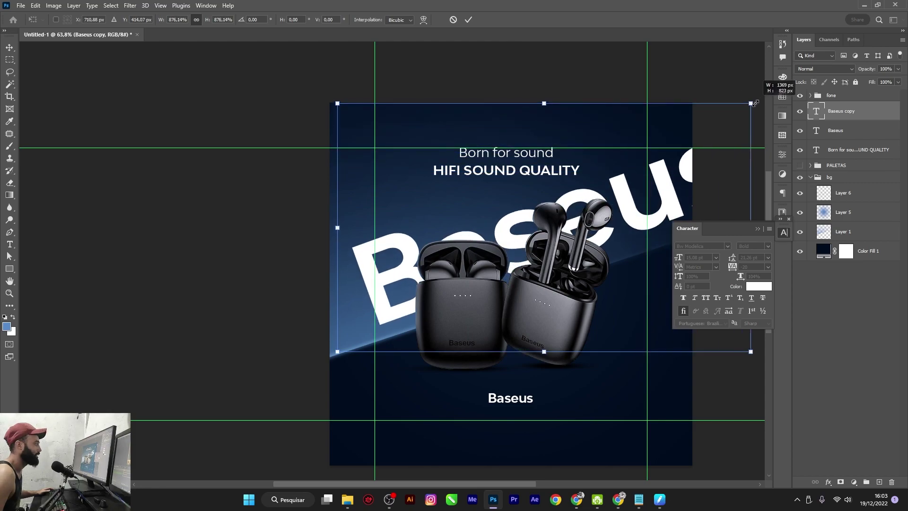
{"action": "left_click_drag", "start_coordinate": [685, 169], "coordinate": [654, 191]}
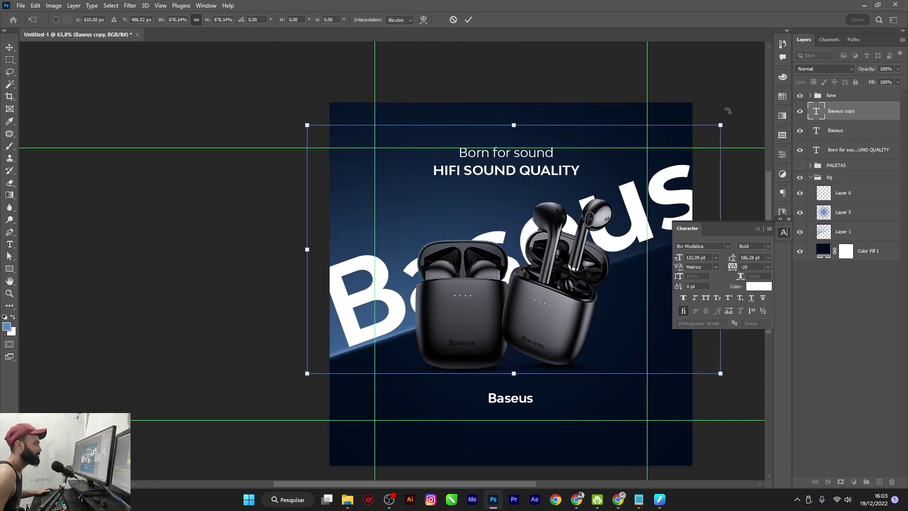
{"action": "left_click_drag", "start_coordinate": [728, 112], "coordinate": [735, 121]}
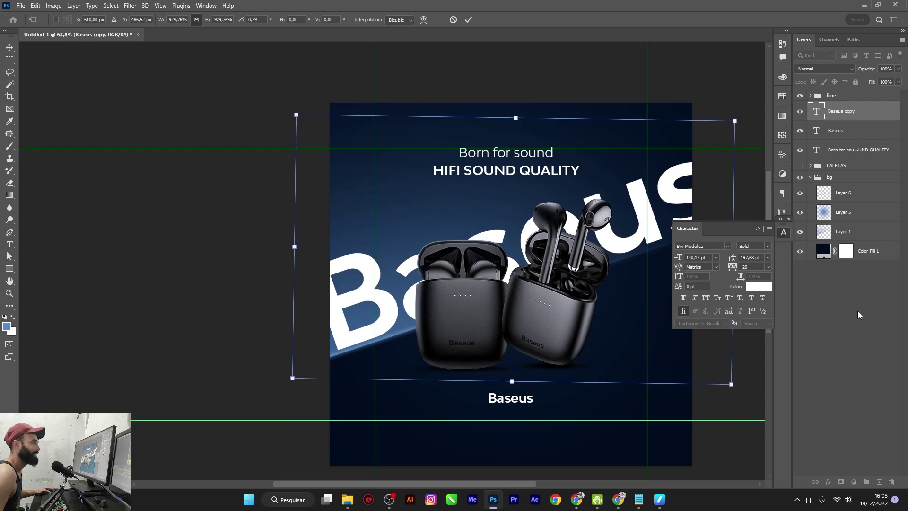
{"action": "key", "text": "Return"}
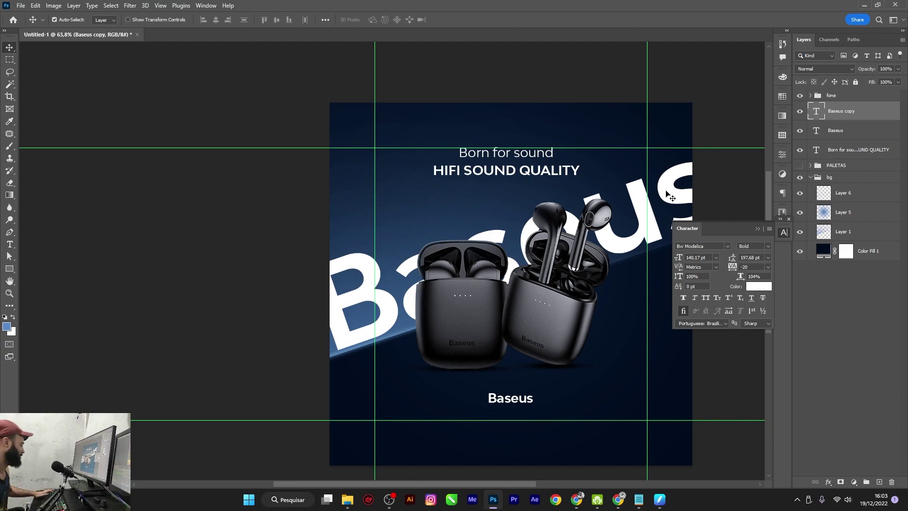
Fine-tune the giant Baseus text's tilt to about 0.4°.
{"action": "key", "text": "ctrl+t"}
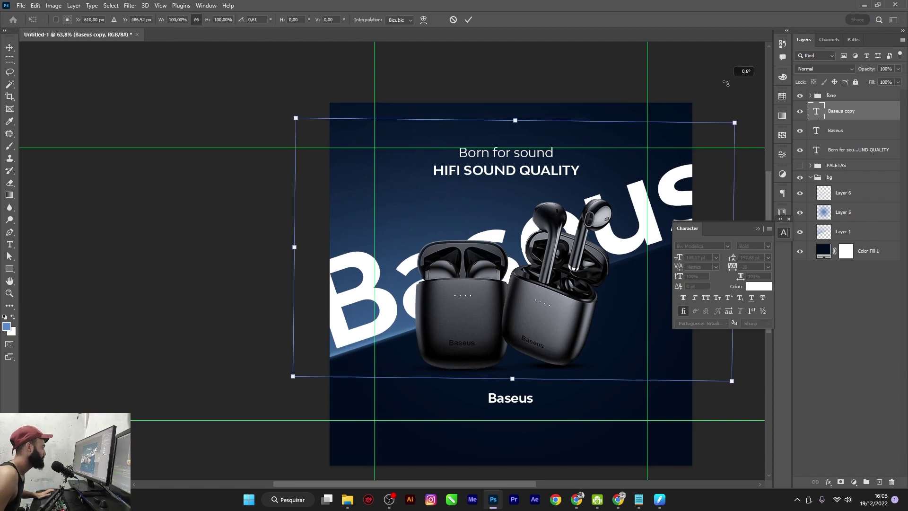
{"action": "left_click_drag", "start_coordinate": [726, 83], "coordinate": [727, 85]}
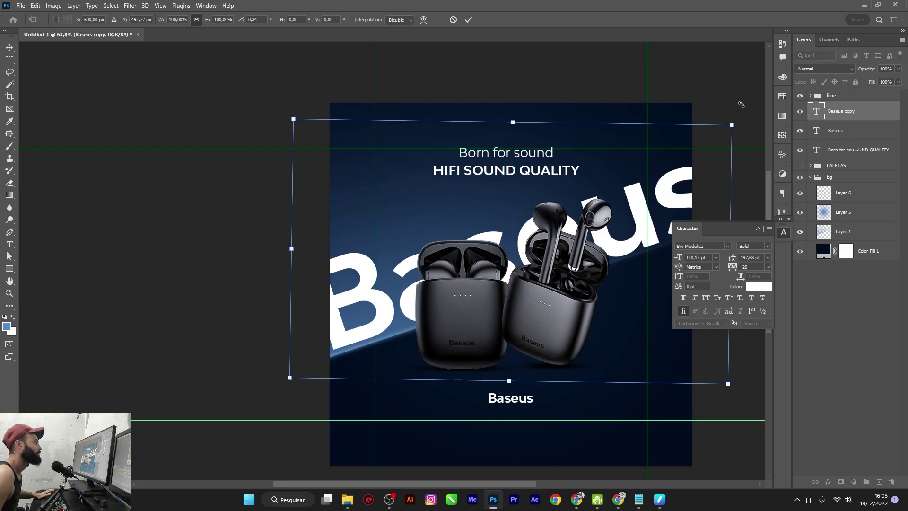
{"action": "left_click_drag", "start_coordinate": [738, 97], "coordinate": [756, 93]}
{"action": "key", "text": "Return"}
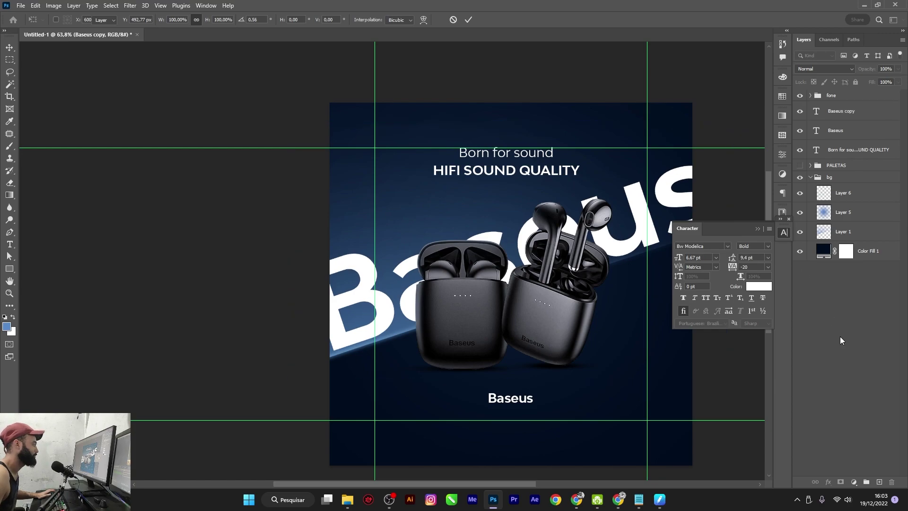
Set the giant Baseus copy to Overlay blend mode and close the Character panel.
{"action": "left_click", "coordinate": [851, 68]}
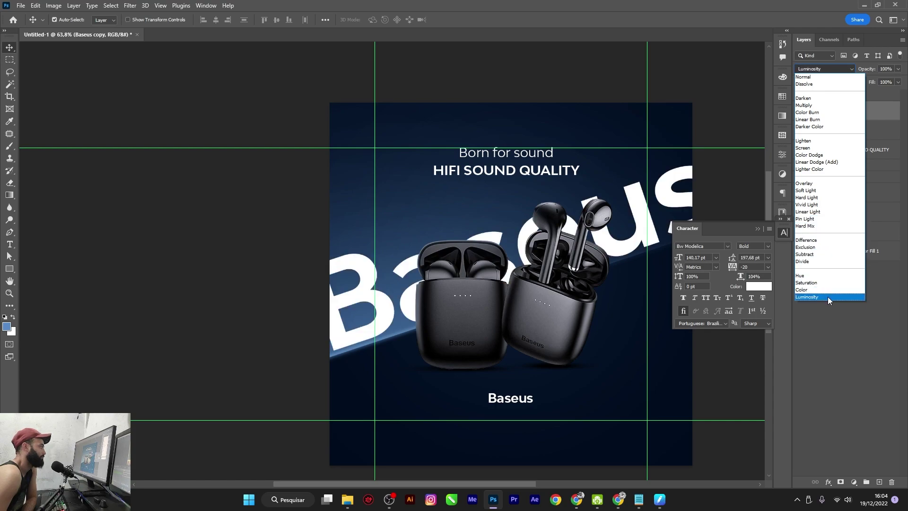
{"action": "left_click", "coordinate": [822, 184]}
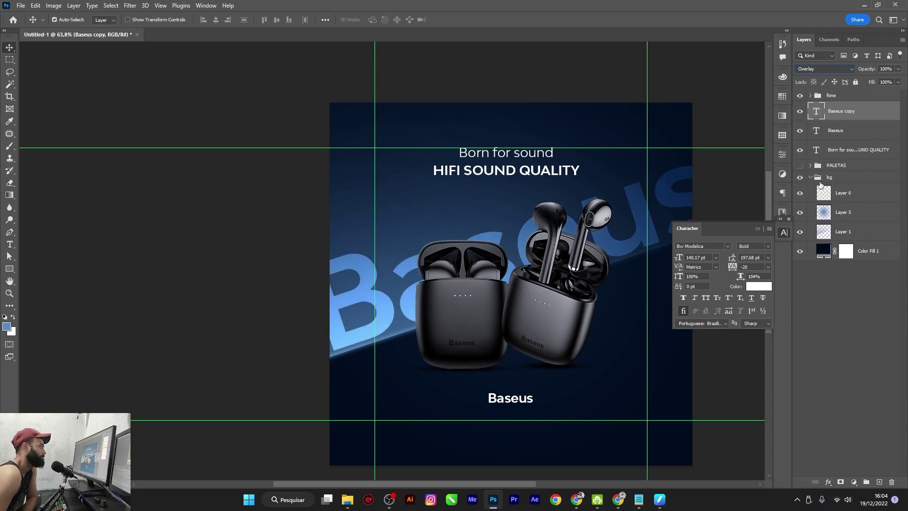
{"action": "left_click", "coordinate": [756, 228]}
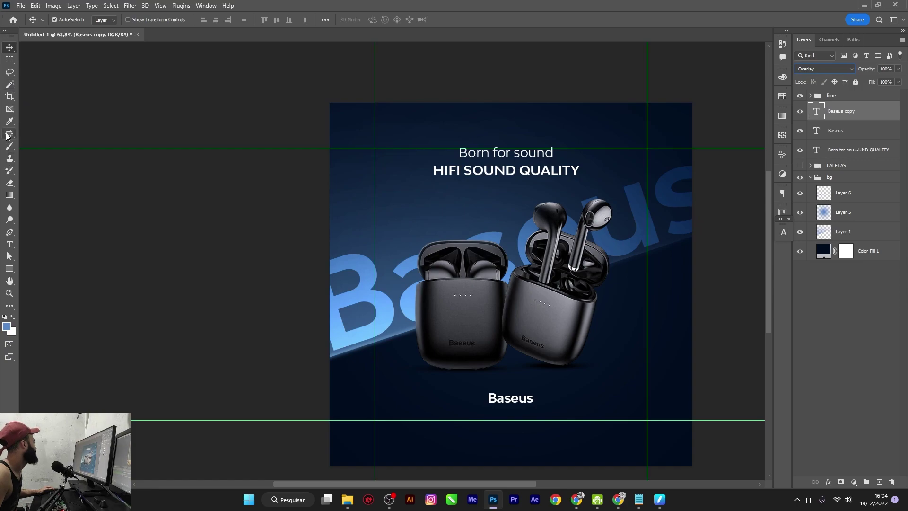
{"action": "left_click", "coordinate": [10, 195]}
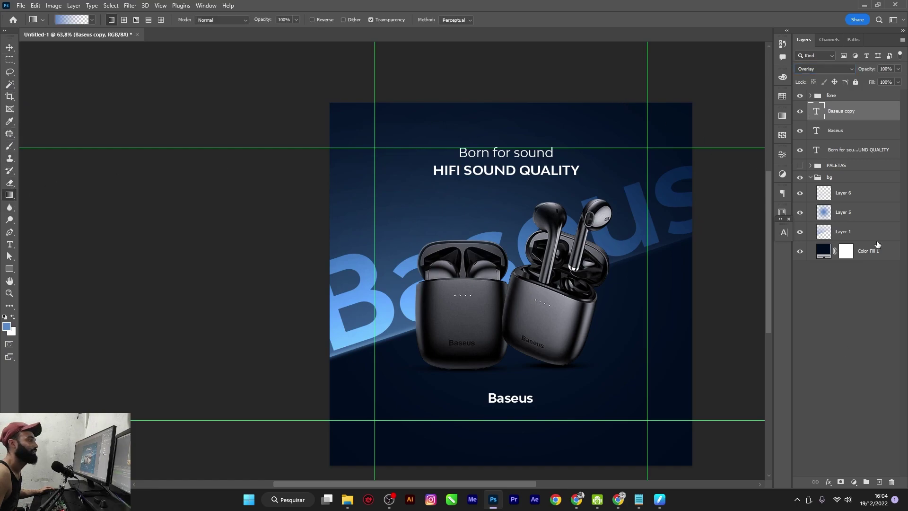
Add a layer mask to the giant Baseus text and fade it with black-to-white gradients.
{"action": "left_click", "coordinate": [841, 481]}
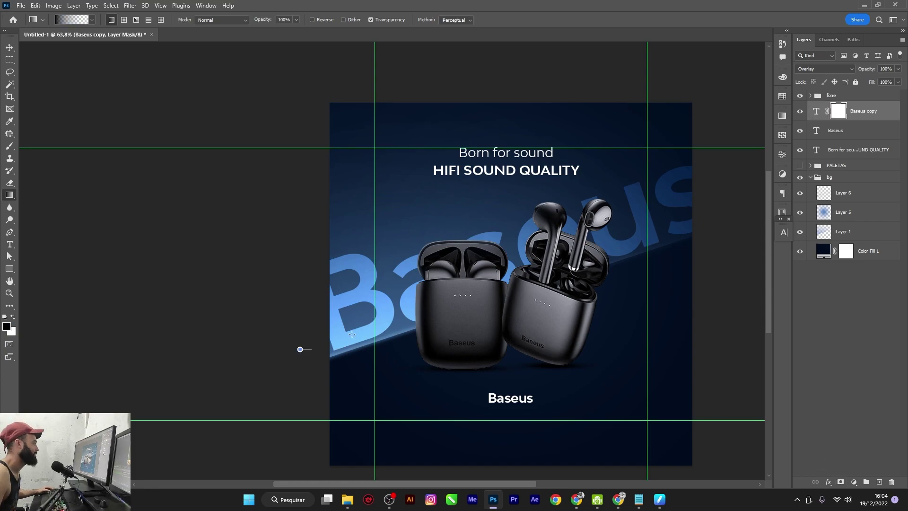
{"action": "mouse_move", "coordinate": [352, 334]}
{"action": "left_mouse_down"}
{"action": "mouse_move", "coordinate": [743, 161]}
{"action": "mouse_move", "coordinate": [700, 197]}
{"action": "mouse_move", "coordinate": [723, 186]}
{"action": "left_mouse_up"}
{"action": "key", "text": "z"}
{"action": "key", "text": "b"}
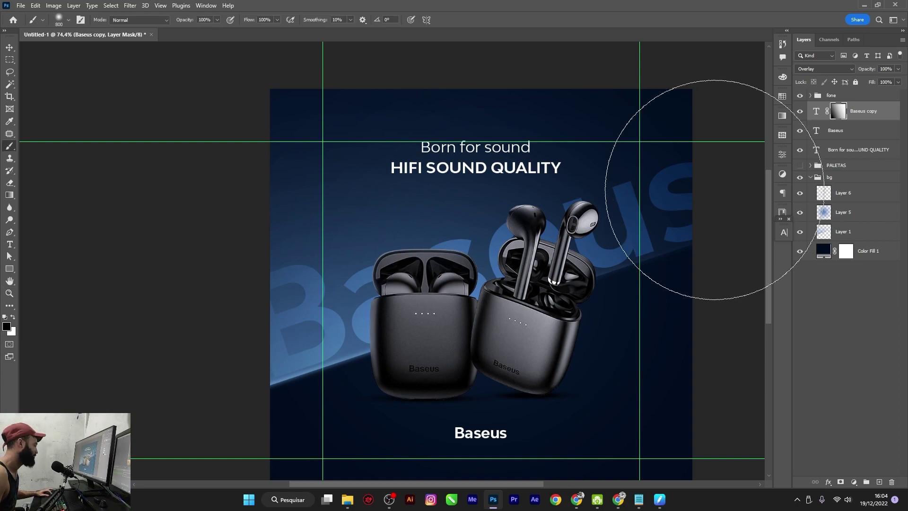
{"action": "key", "text": "g"}
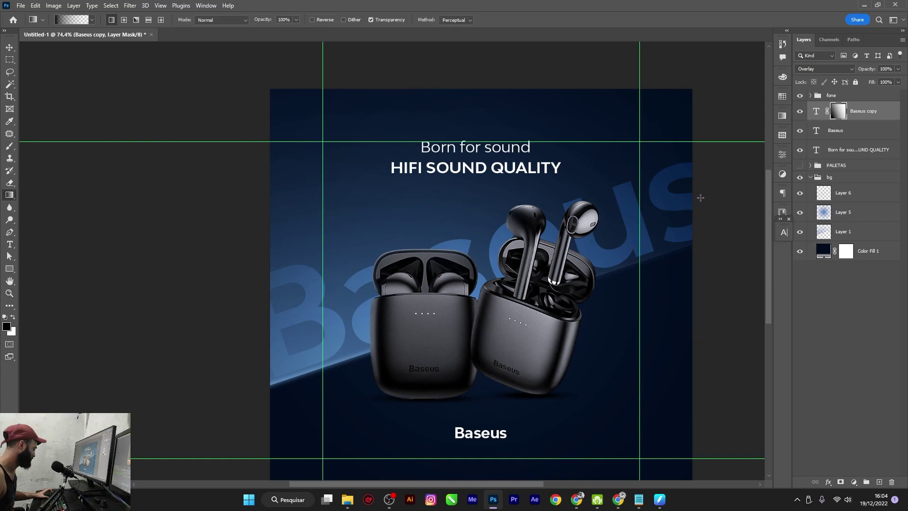
{"action": "left_click_drag", "start_coordinate": [701, 198], "coordinate": [148, 371]}
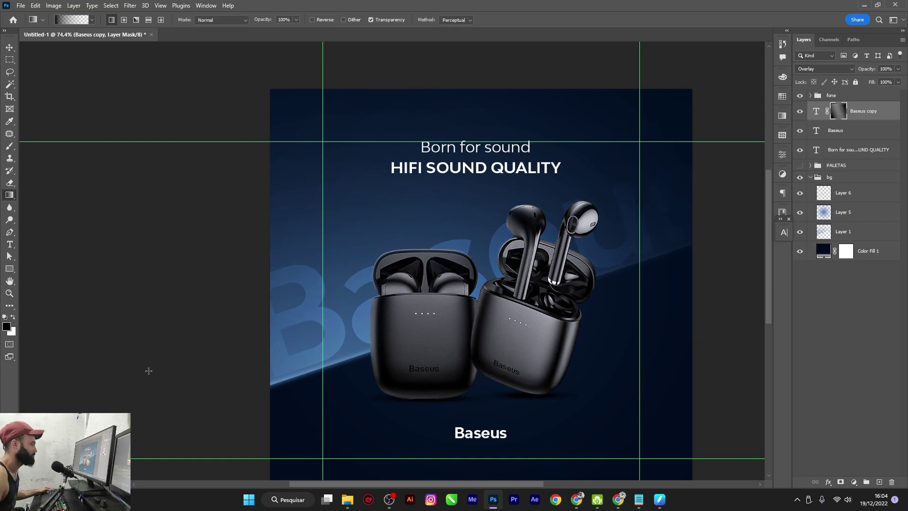
{"action": "left_click", "coordinate": [11, 49]}
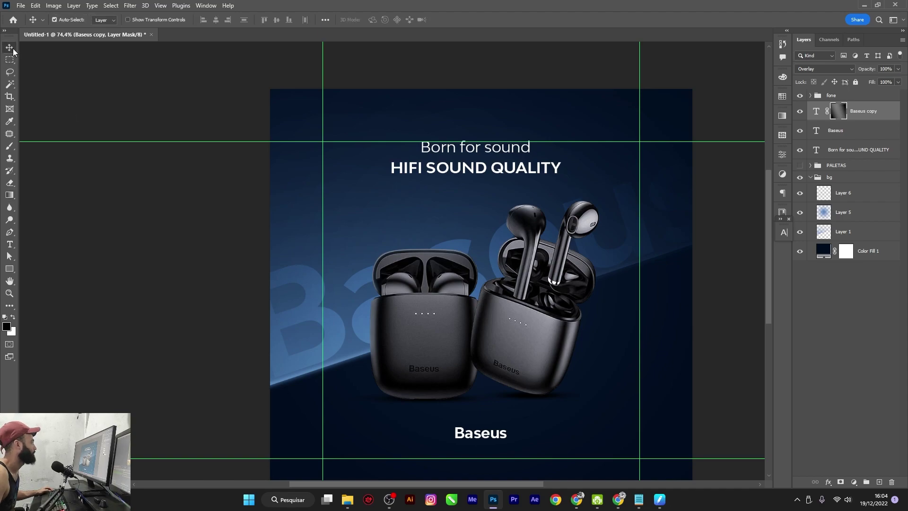
Lower the giant text's opacity to 62%, hide guides, and disable its mask.
{"action": "left_click_drag", "start_coordinate": [873, 70], "coordinate": [852, 69]}
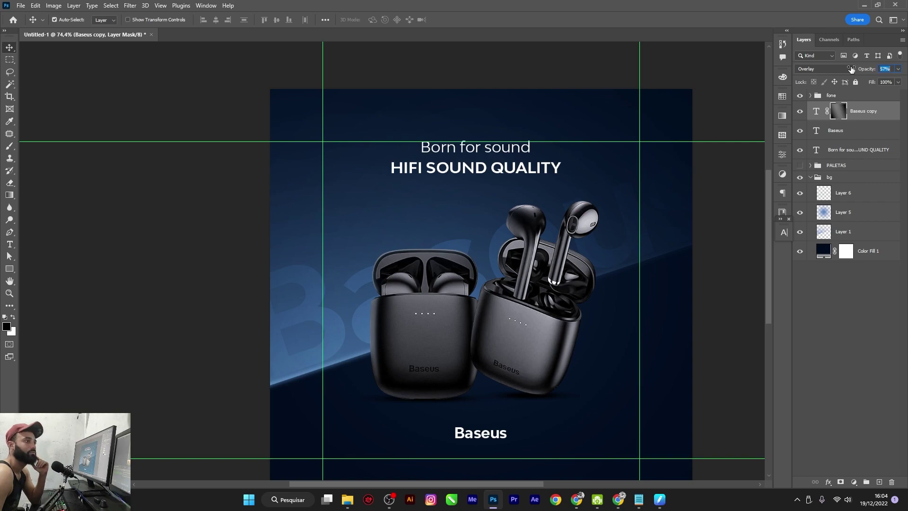
{"action": "left_click", "coordinate": [827, 328]}
{"action": "key", "text": "ctrl+h"}
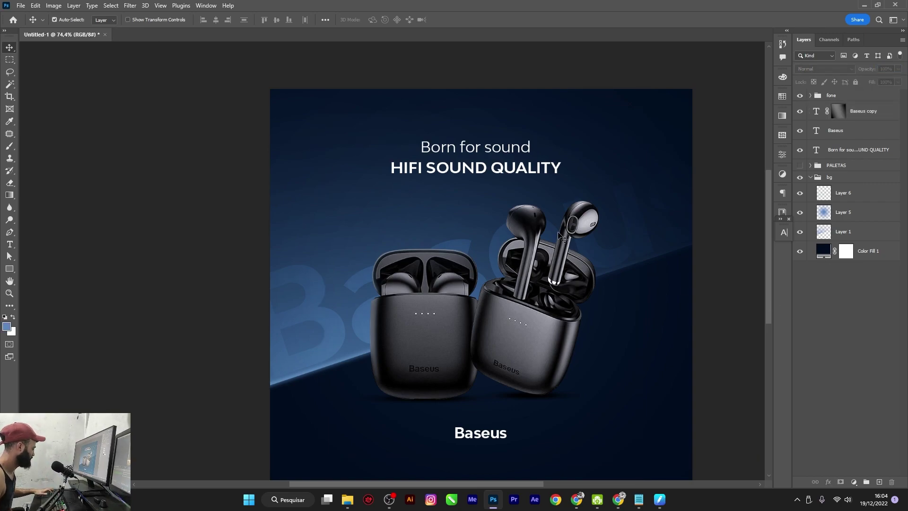
{"action": "scroll", "coordinate": [584, 207], "scroll_direction": "down", "scroll_amount": 1}
{"action": "left_click", "coordinate": [392, 290]}
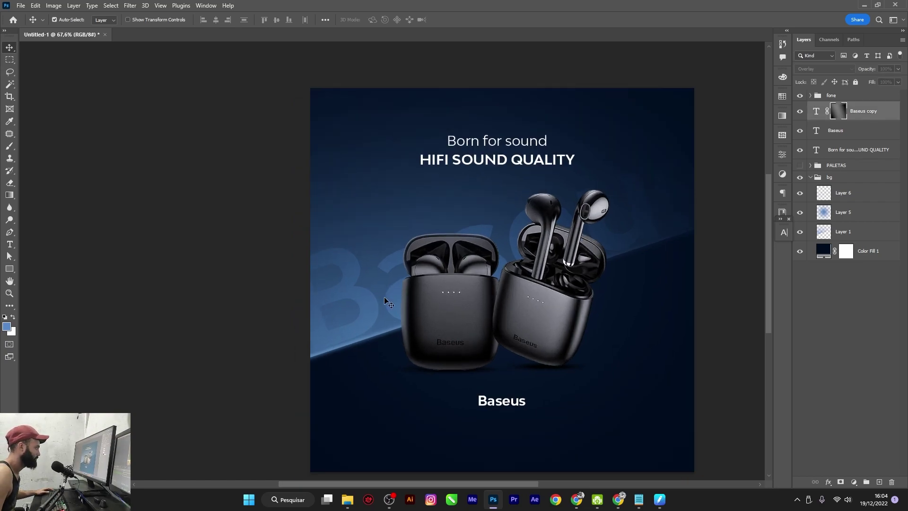
{"action": "left_click", "coordinate": [840, 112], "text": "shift"}
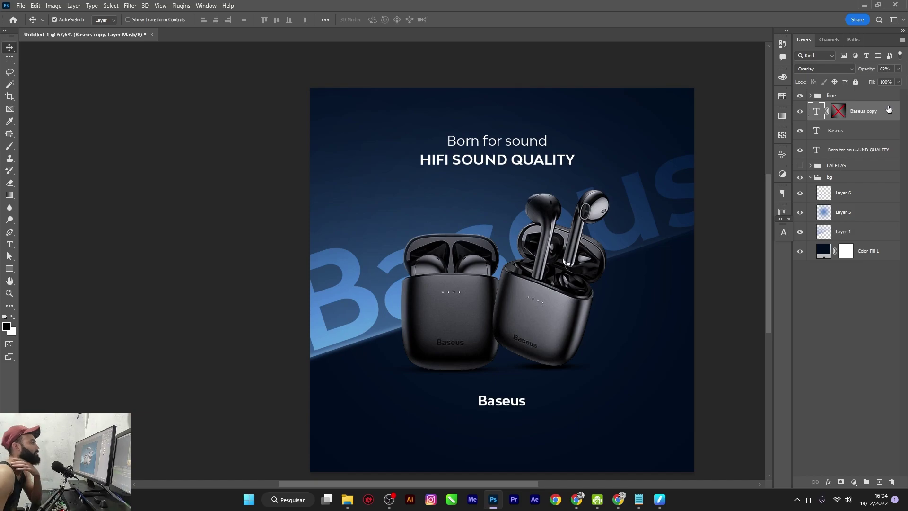
Give the giant Baseus text a 1 px white stroke, 0% fill, and re-enable its mask.
{"action": "double_click", "coordinate": [889, 109]}
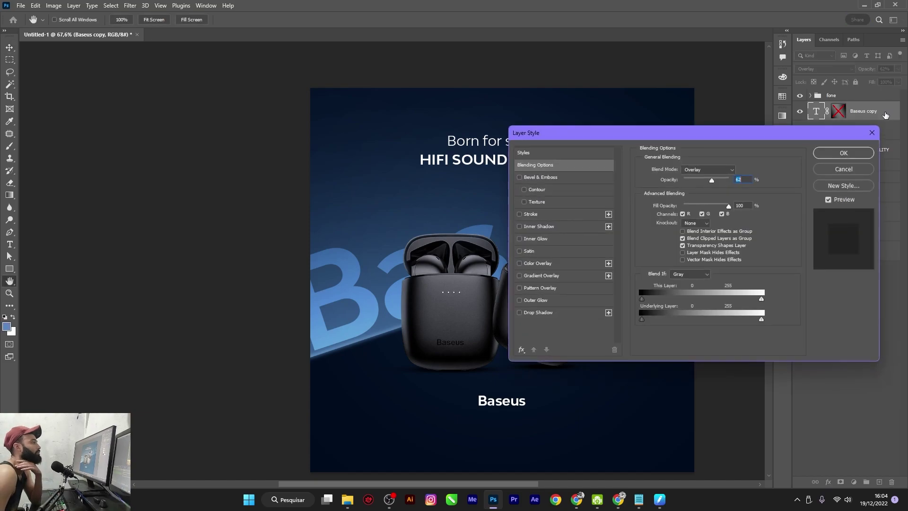
{"action": "left_click", "coordinate": [557, 214]}
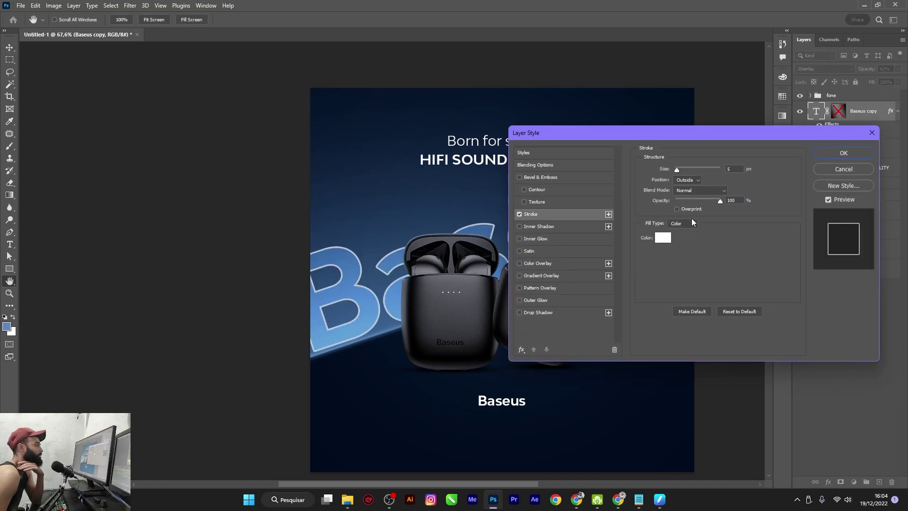
{"action": "type", "text": "1"}
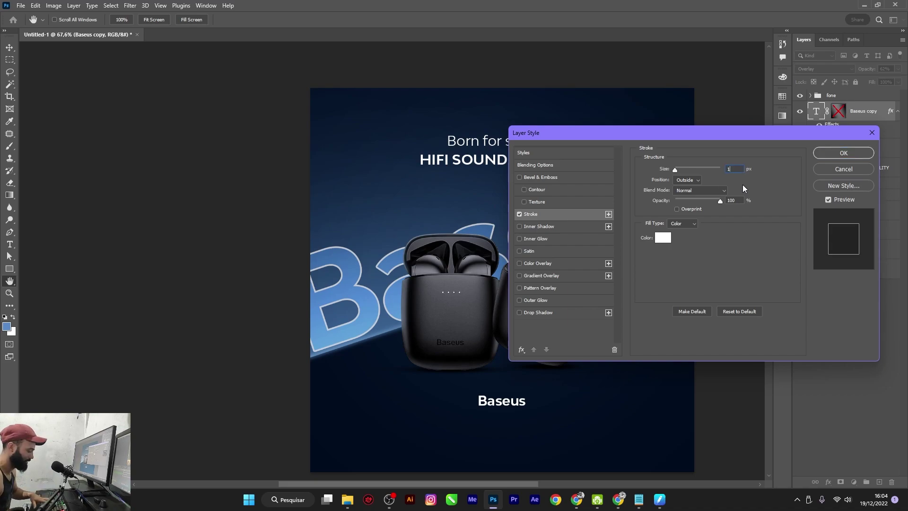
{"action": "left_click", "coordinate": [833, 152]}
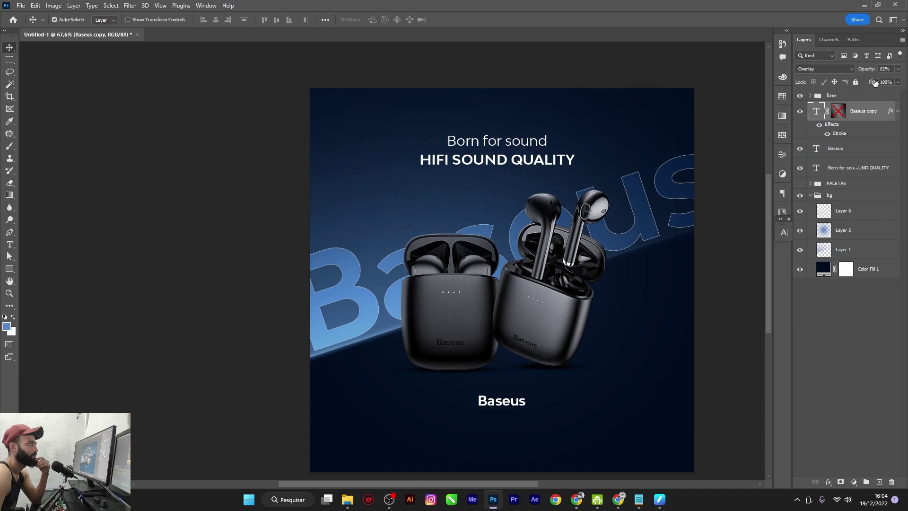
{"action": "type", "text": "0"}
{"action": "key", "text": "Return"}
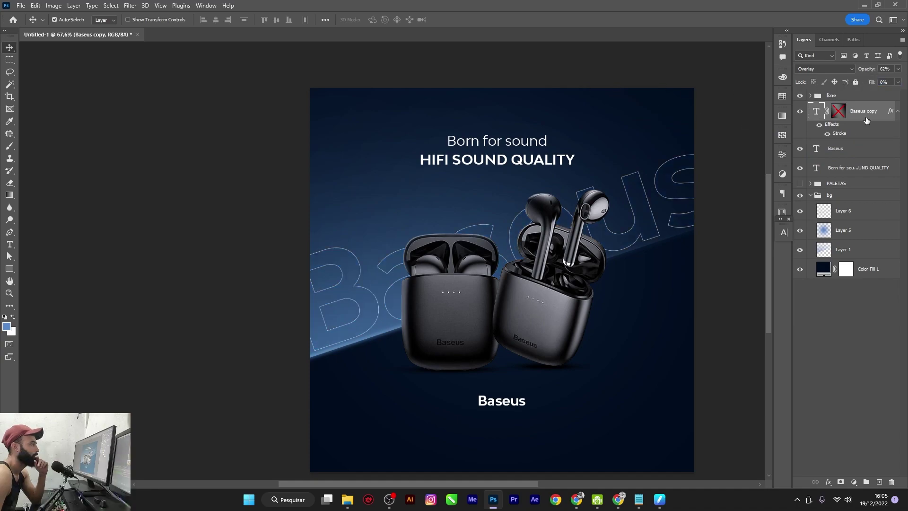
{"action": "right_click", "coordinate": [867, 120]}
{"action": "left_click", "coordinate": [842, 174]}
{"action": "left_click", "coordinate": [826, 69]}
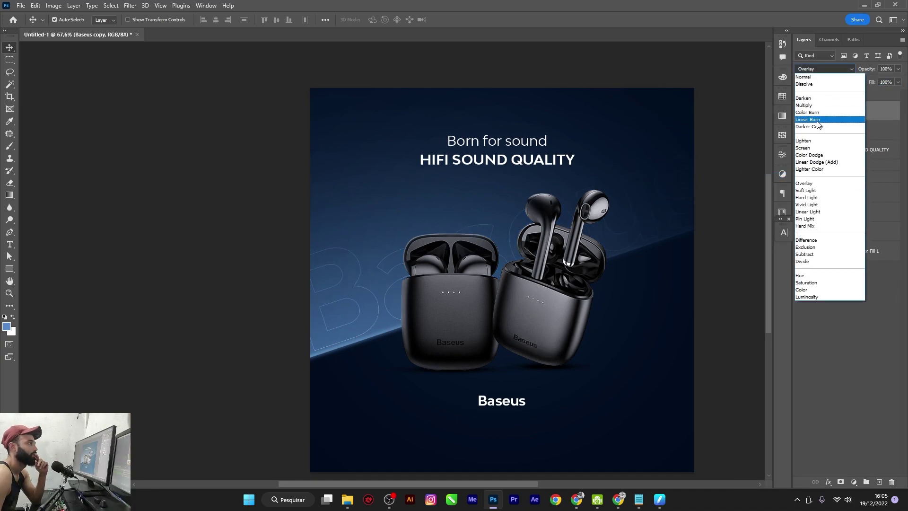
Set the outlined watermark to Overlay, add a mask, and test gradient fades, undoing them.
{"action": "left_click", "coordinate": [808, 184]}
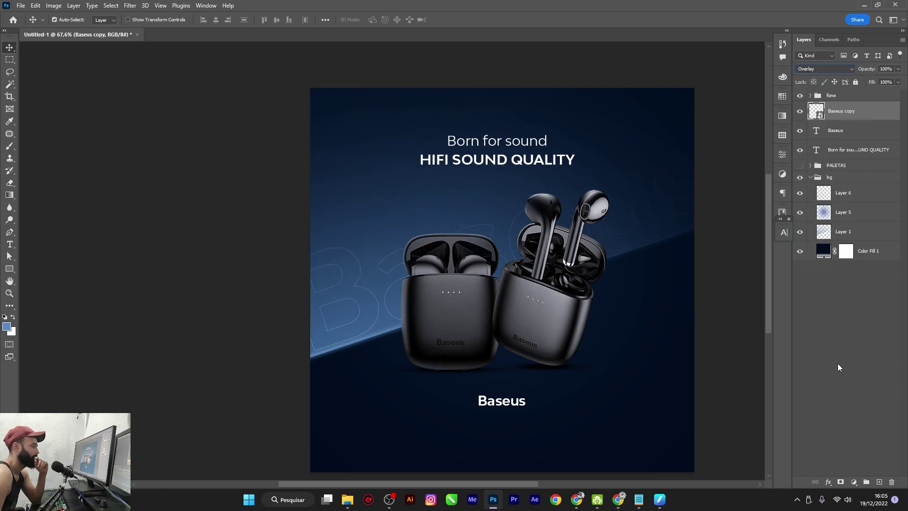
{"action": "left_click", "coordinate": [843, 483]}
{"action": "key", "text": "g"}
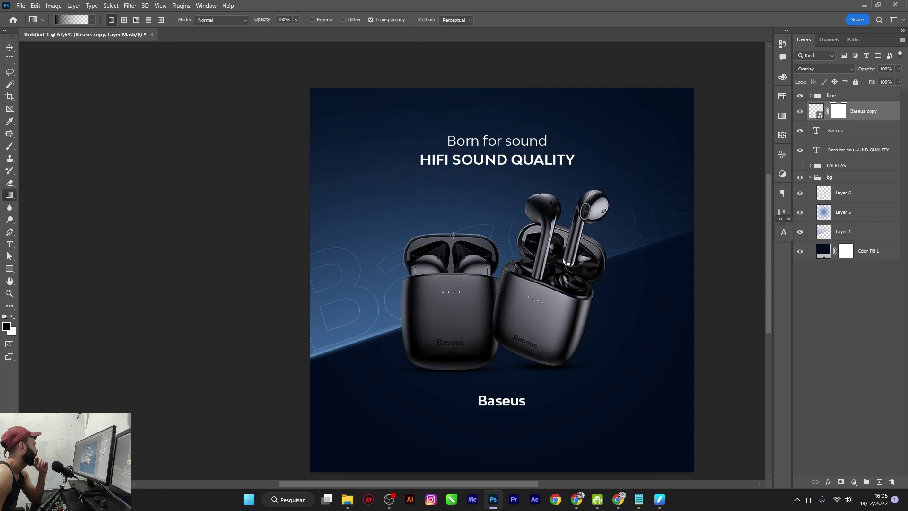
{"action": "left_click_drag", "start_coordinate": [693, 173], "coordinate": [153, 367]}
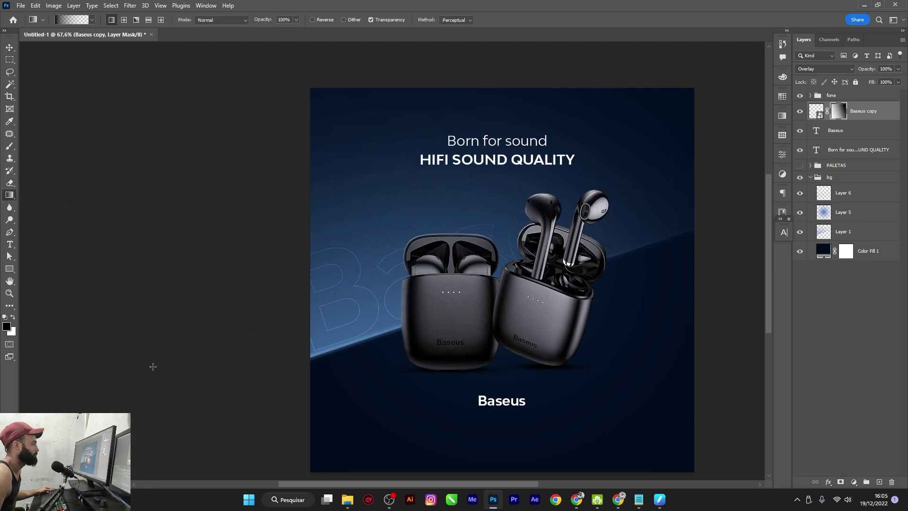
{"action": "key", "text": "ctrl+z"}
{"action": "scroll", "coordinate": [627, 213], "scroll_direction": "down", "scroll_amount": 2}
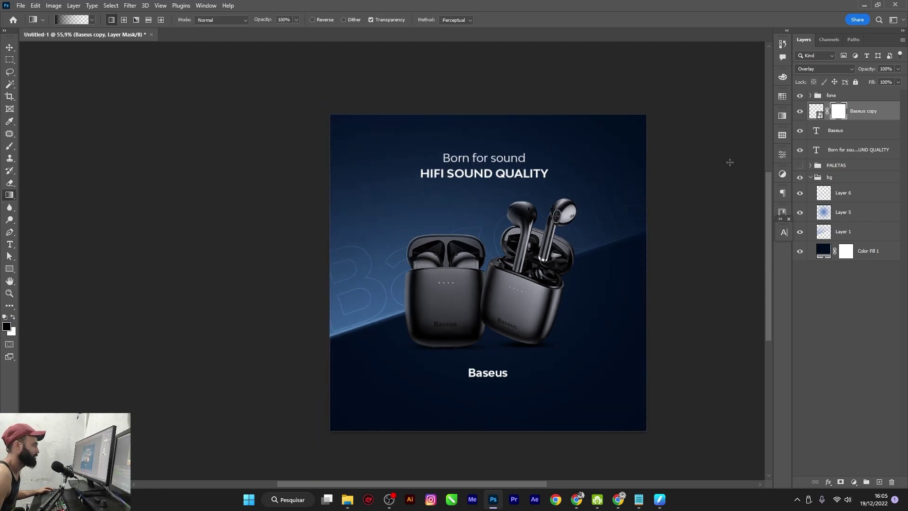
{"action": "mouse_move", "coordinate": [730, 162]}
{"action": "left_mouse_down"}
{"action": "mouse_move", "coordinate": [70, 364]}
{"action": "mouse_move", "coordinate": [60, 402]}
{"action": "left_mouse_up"}
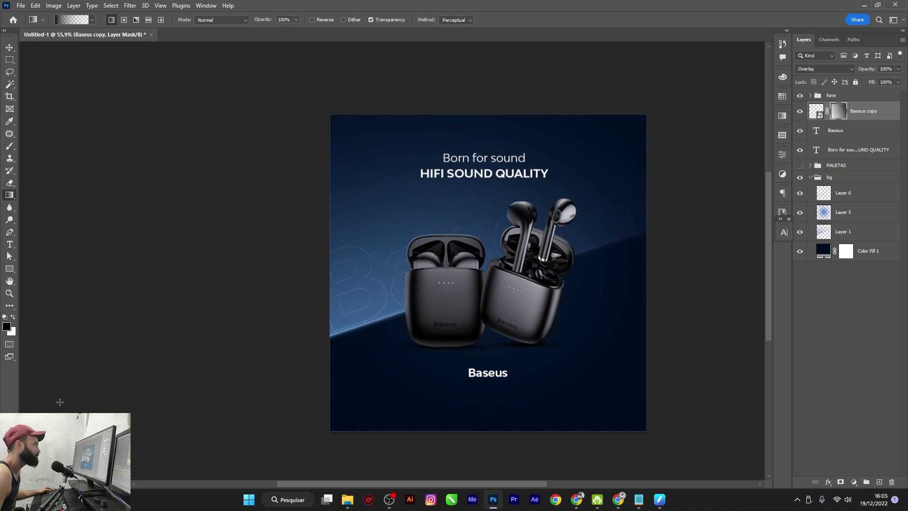
{"action": "key", "text": "v"}
{"action": "scroll", "coordinate": [396, 283], "scroll_direction": "up", "scroll_amount": 1}
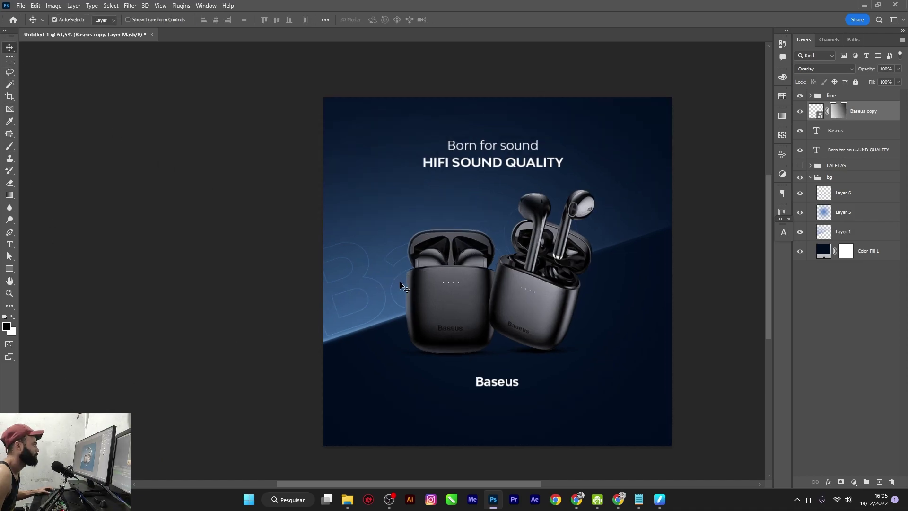
{"action": "key", "text": "ctrl+z"}
{"action": "type", "text": "39"}
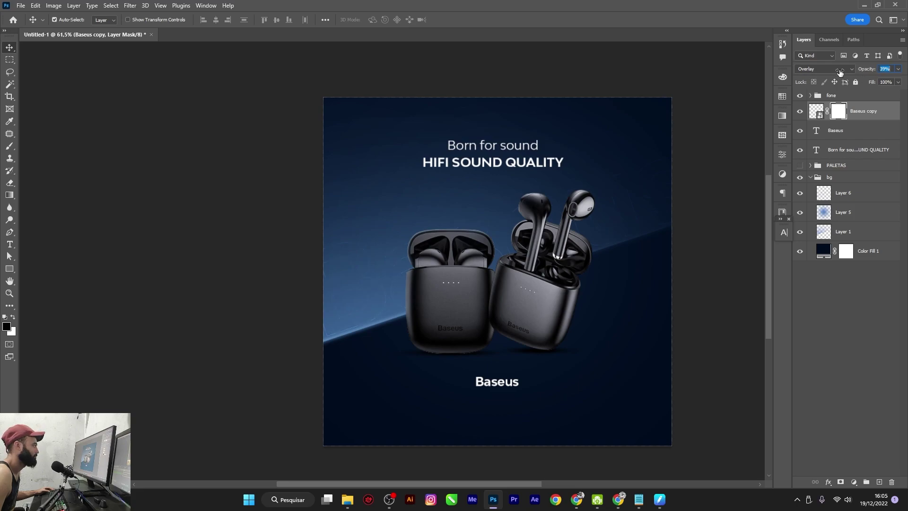
Delete the fone earbuds group, then undo to restore it.
{"action": "left_click", "coordinate": [851, 312]}
{"action": "scroll", "coordinate": [523, 299], "scroll_direction": "up", "scroll_amount": 1}
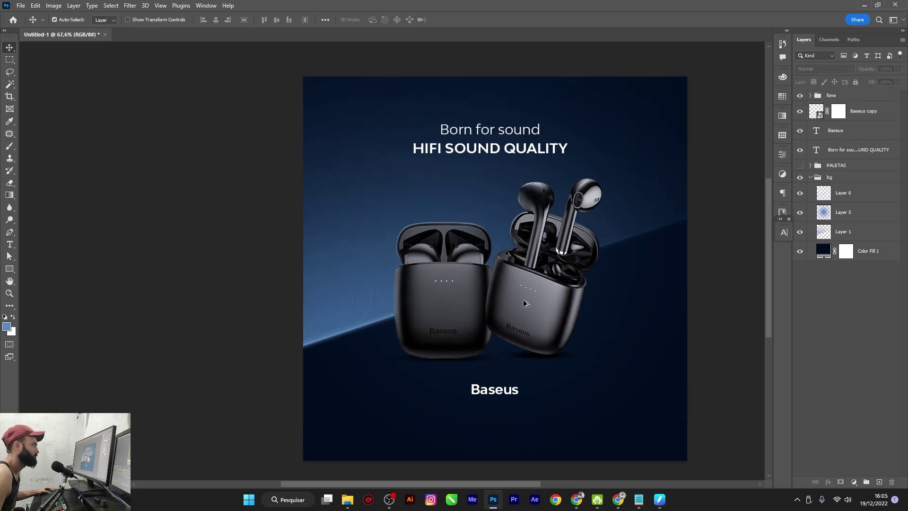
{"action": "left_click_drag", "start_coordinate": [535, 286], "coordinate": [520, 274]}
{"action": "scroll", "coordinate": [509, 266], "scroll_direction": "up", "scroll_amount": 1}
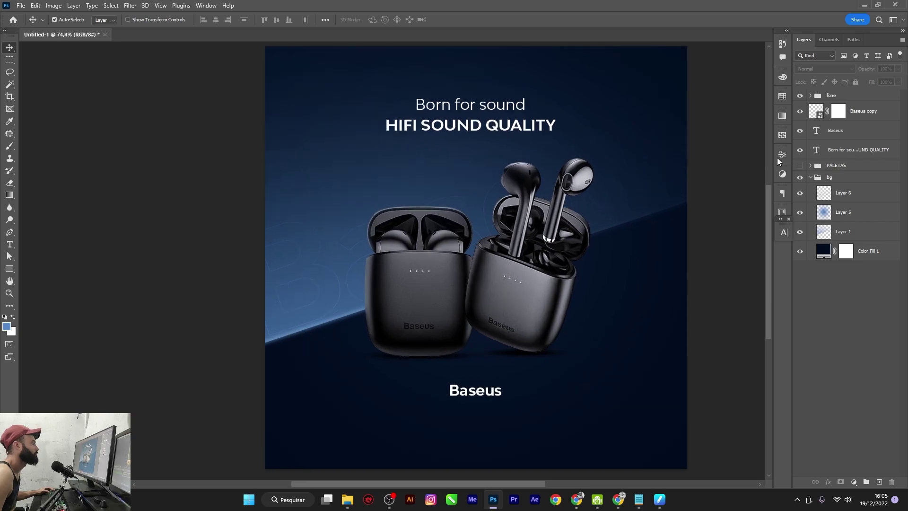
{"action": "left_click", "coordinate": [839, 98]}
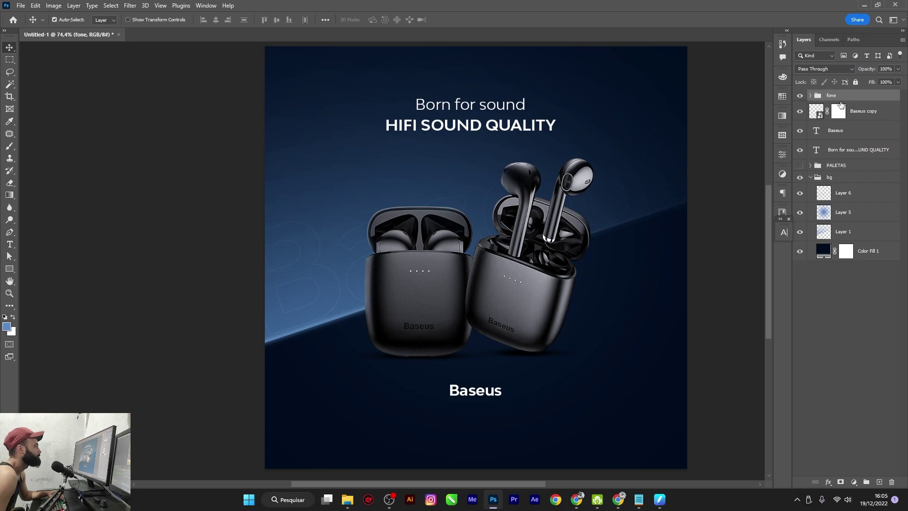
{"action": "key", "text": "Delete"}
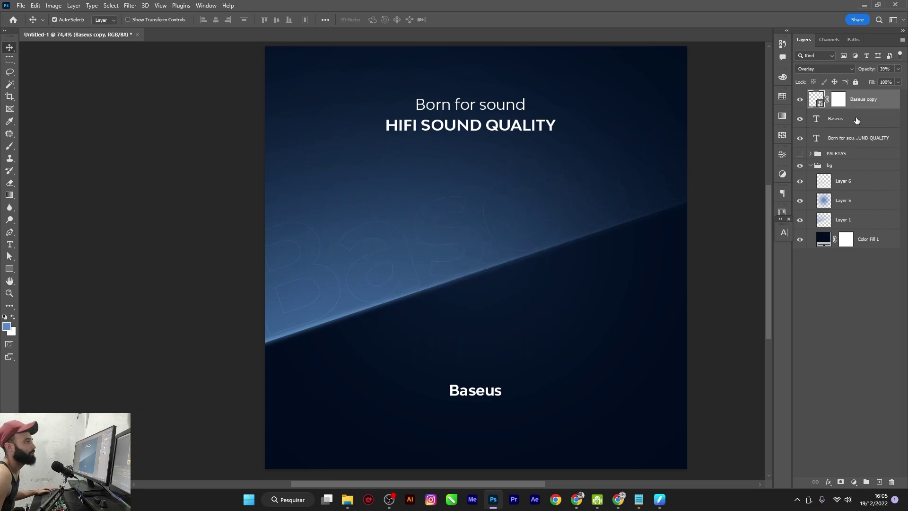
{"action": "key", "text": "ctrl+z"}
{"action": "key", "text": "ctrl+z"}
{"action": "key", "text": "ctrl+z"}
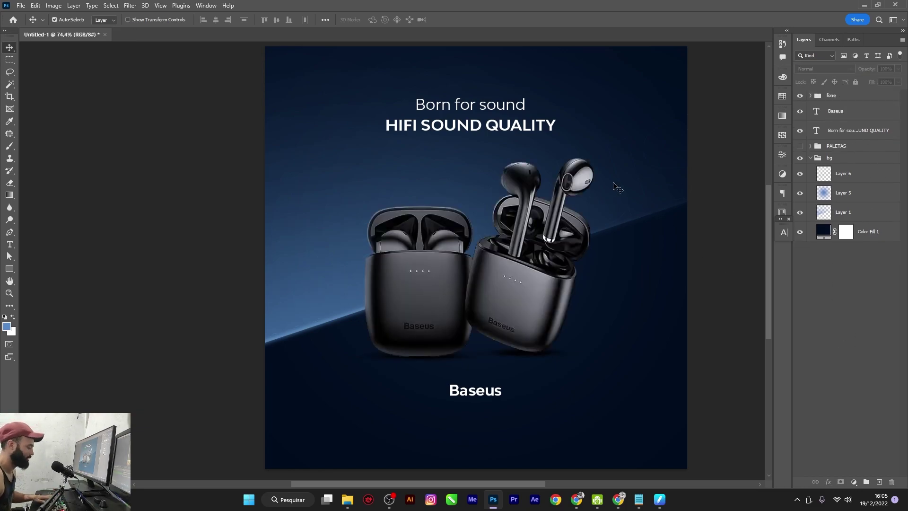
{"action": "scroll", "coordinate": [617, 187], "scroll_direction": "up", "scroll_amount": 2}
Duplicate the earbud photo layer and move the copy to the top of the stack.
{"action": "left_click", "coordinate": [623, 182]}
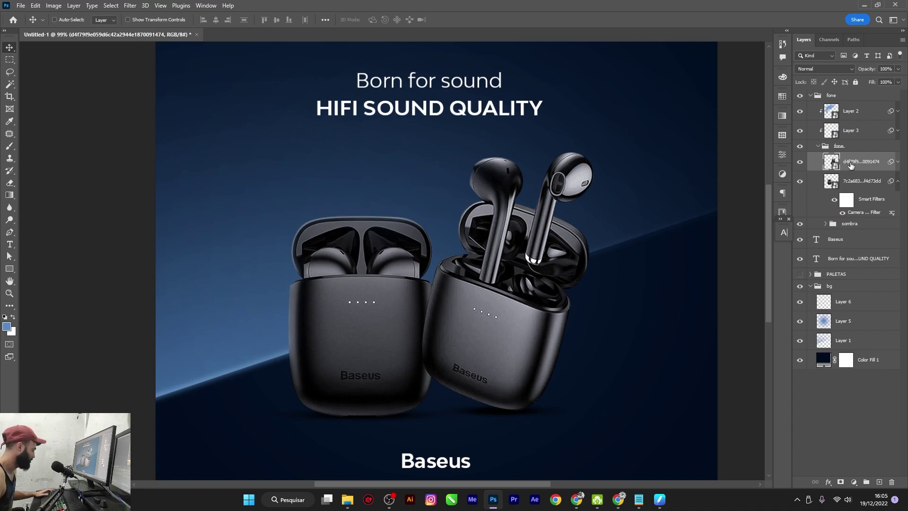
{"action": "key", "text": "ctrl+j"}
{"action": "mouse_move", "coordinate": [851, 163]}
{"action": "left_mouse_down"}
{"action": "mouse_move", "coordinate": [835, 89]}
{"action": "mouse_move", "coordinate": [836, 97]}
{"action": "left_mouse_up"}
{"action": "scroll", "coordinate": [504, 222], "scroll_direction": "up", "scroll_amount": 2}
{"action": "scroll", "coordinate": [504, 221], "scroll_direction": "up", "scroll_amount": 2}
{"action": "scroll", "coordinate": [504, 221], "scroll_direction": "up", "scroll_amount": 2}
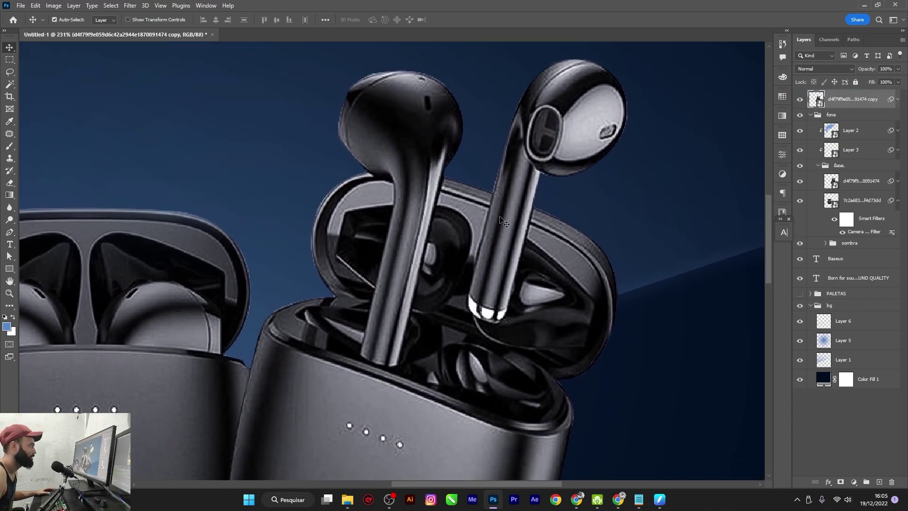
{"action": "scroll", "coordinate": [500, 218], "scroll_direction": "up", "scroll_amount": 2}
{"action": "key", "text": "p"}
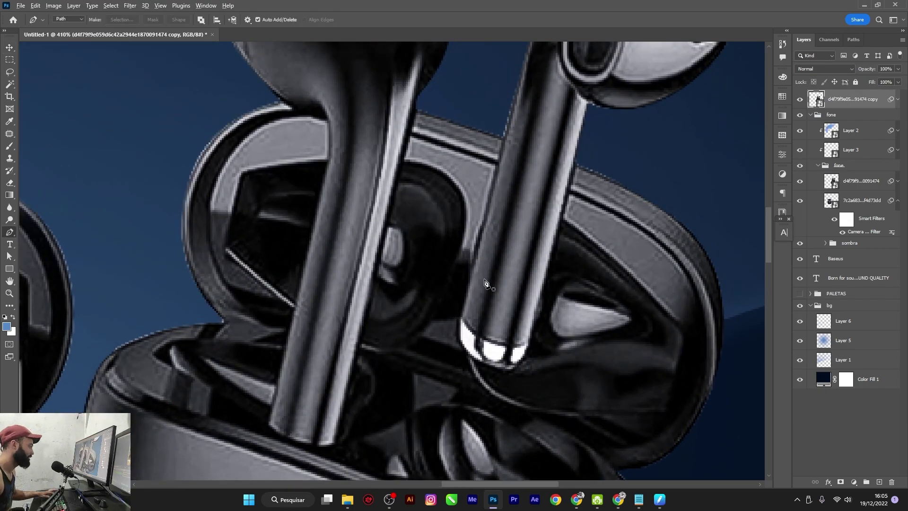
{"action": "scroll", "coordinate": [485, 282], "scroll_direction": "up", "scroll_amount": 1}
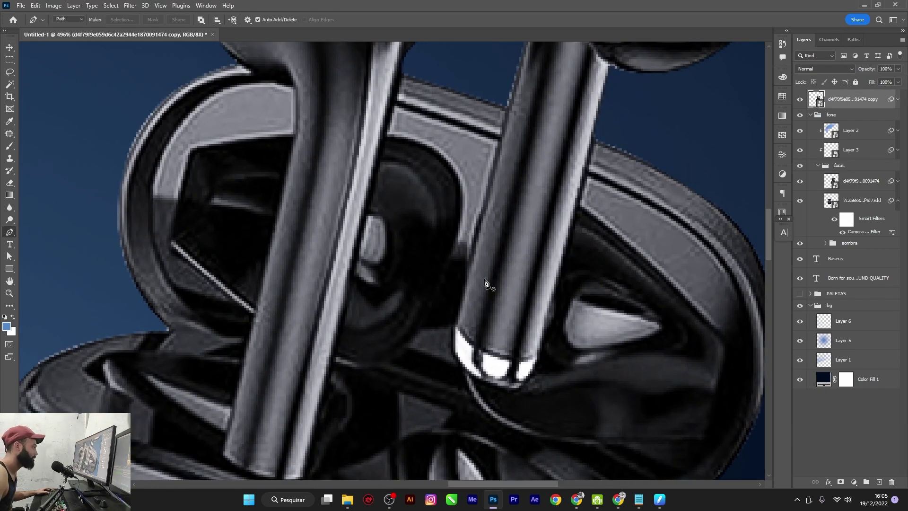
Trace the right earbud's stem and head with a Pen path and convert it to a selection.
{"action": "left_click", "coordinate": [515, 98]}
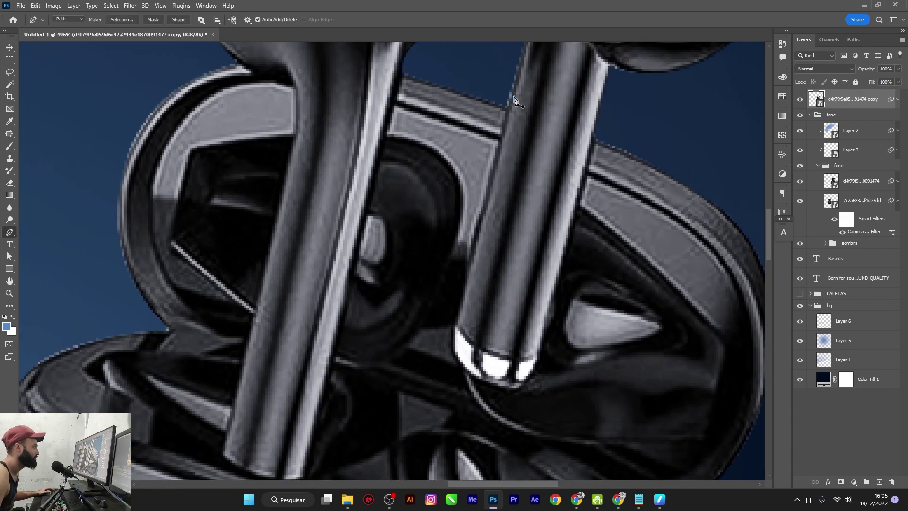
{"action": "left_click", "coordinate": [455, 324]}
{"action": "left_click_drag", "start_coordinate": [478, 379], "coordinate": [511, 394]}
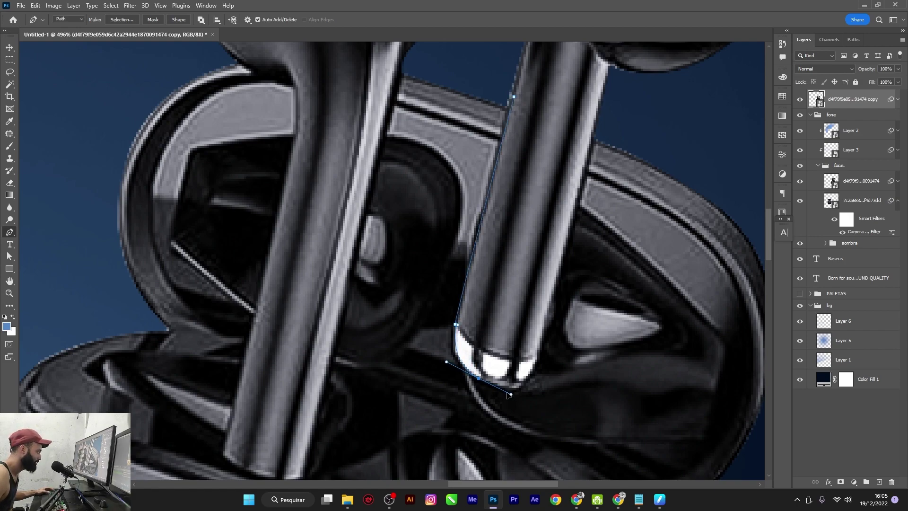
{"action": "left_click_drag", "start_coordinate": [535, 358], "coordinate": [550, 316]}
{"action": "left_click_drag", "start_coordinate": [573, 231], "coordinate": [514, 367]}
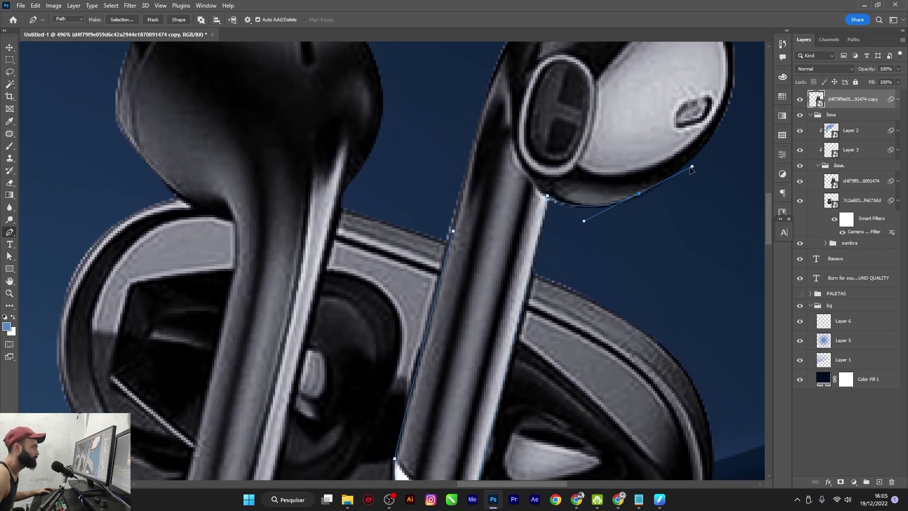
{"action": "left_click_drag", "start_coordinate": [697, 168], "coordinate": [532, 302]}
{"action": "left_click_drag", "start_coordinate": [552, 255], "coordinate": [547, 234]}
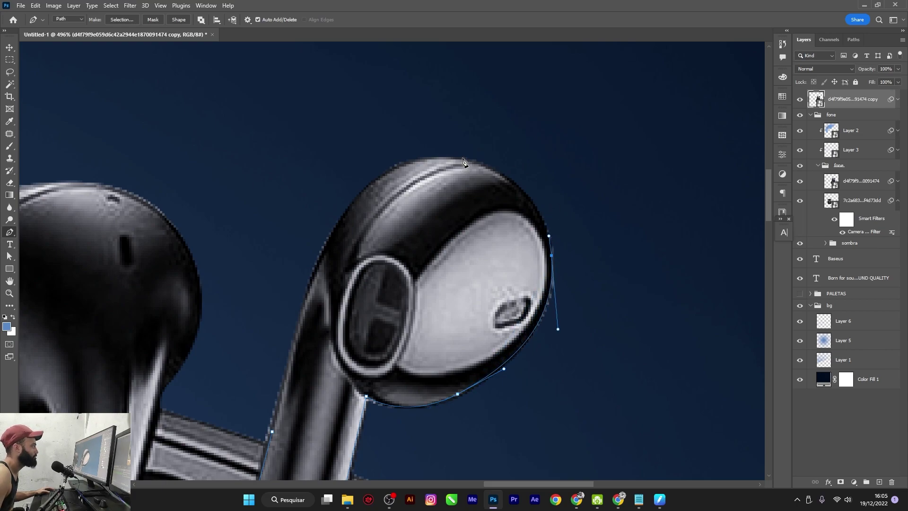
{"action": "left_click_drag", "start_coordinate": [462, 158], "coordinate": [426, 151]}
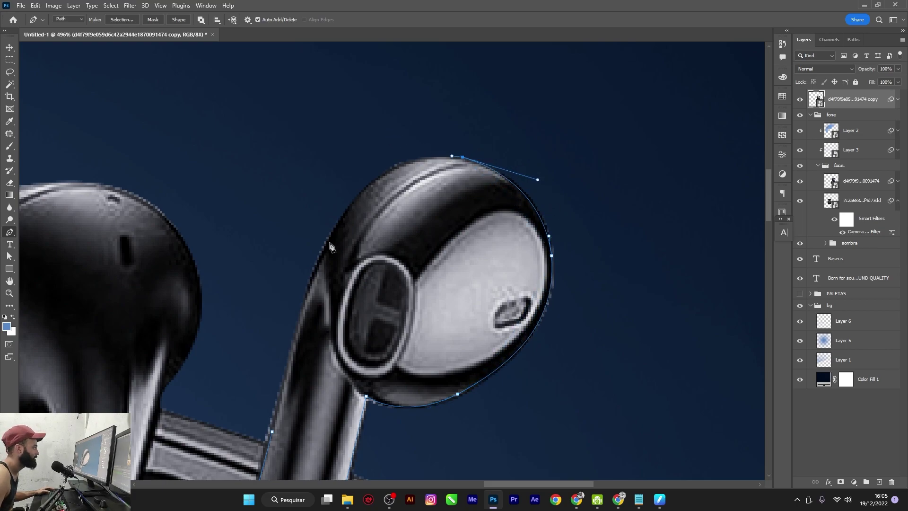
{"action": "left_click_drag", "start_coordinate": [337, 150], "coordinate": [328, 189]}
{"action": "left_click_drag", "start_coordinate": [296, 374], "coordinate": [360, 209]}
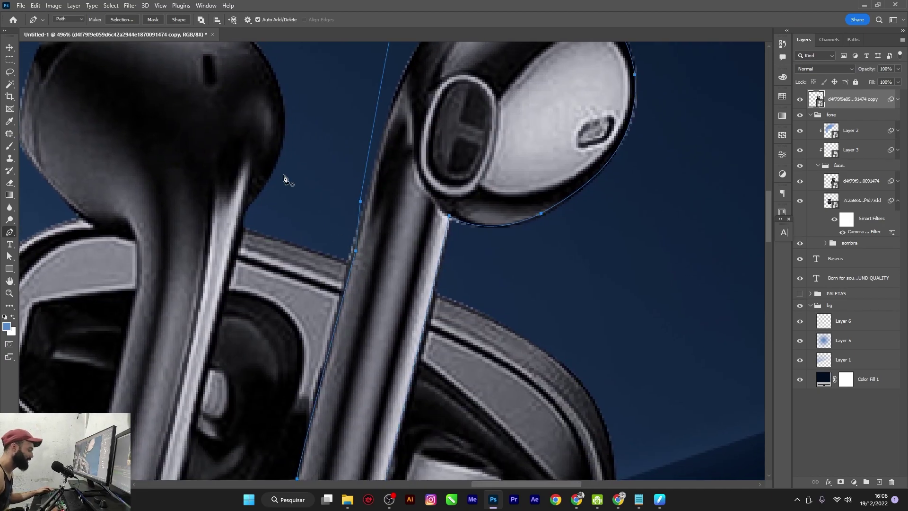
{"action": "key", "text": "ctrl+Return"}
Copy the selected earbud onto Layer 7 and delete the temporary photo copy.
{"action": "key", "text": "ctrl+j"}
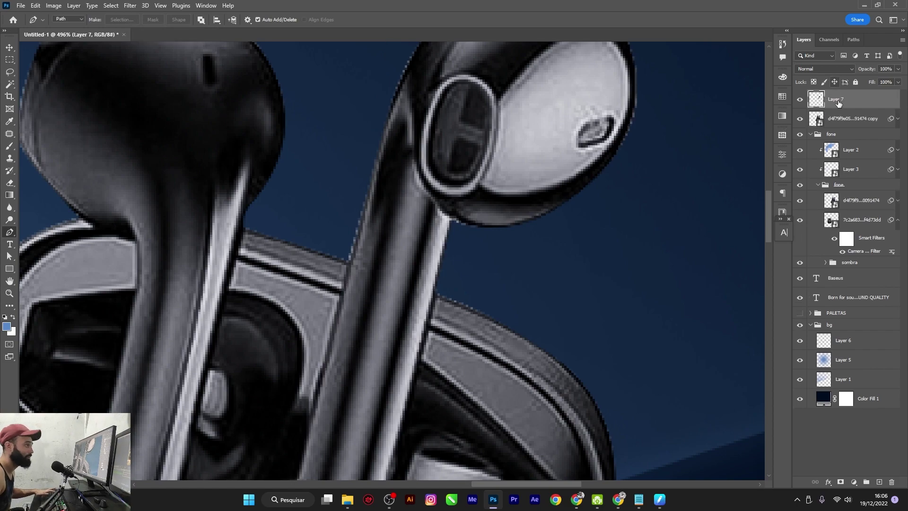
{"action": "left_click", "coordinate": [837, 125]}
{"action": "key", "text": "Delete"}
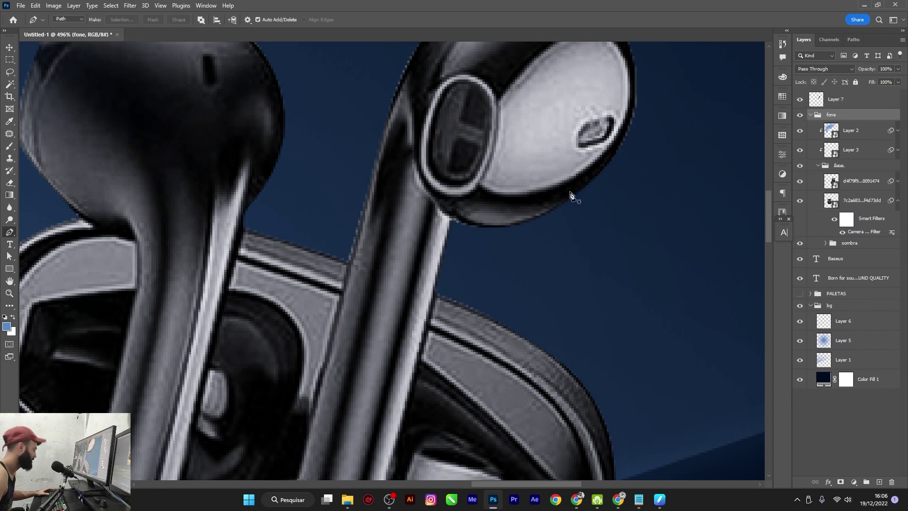
{"action": "key", "text": "v"}
{"action": "scroll", "coordinate": [540, 229], "scroll_direction": "down", "scroll_amount": 5}
{"action": "scroll", "coordinate": [539, 229], "scroll_direction": "down", "scroll_amount": 4}
{"action": "left_click", "coordinate": [610, 206]}
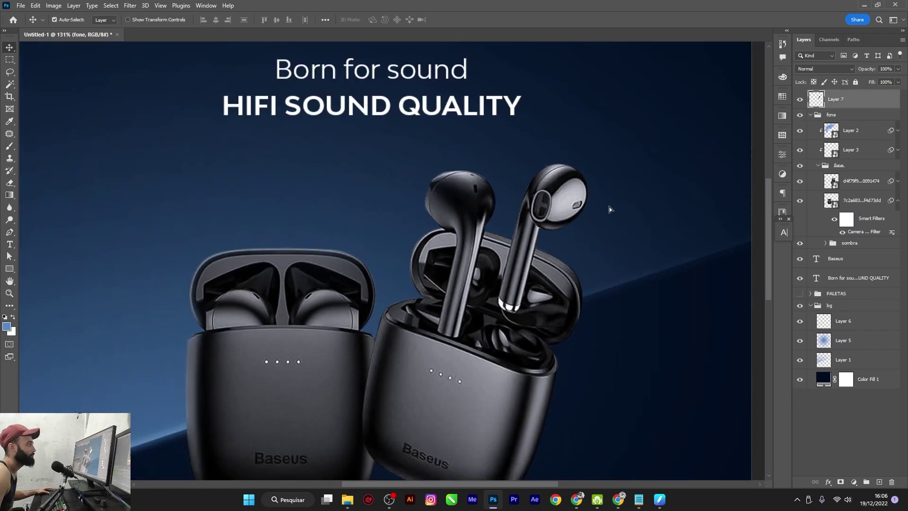
Move the single earbud to the lower left, tilting and slightly enlarging it.
{"action": "left_click_drag", "start_coordinate": [631, 213], "coordinate": [360, 369]}
{"action": "key", "text": "ctrl+t"}
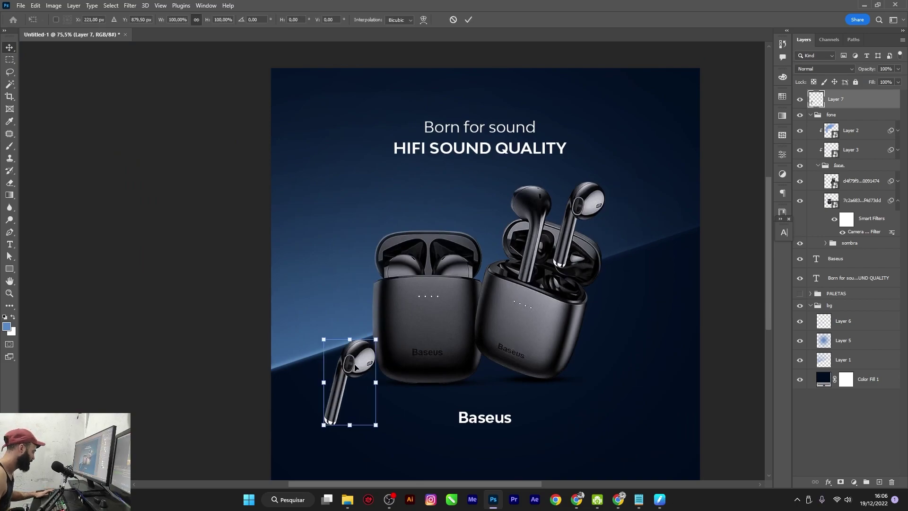
{"action": "left_click_drag", "start_coordinate": [321, 398], "coordinate": [440, 273]}
{"action": "left_click_drag", "start_coordinate": [507, 320], "coordinate": [542, 290]}
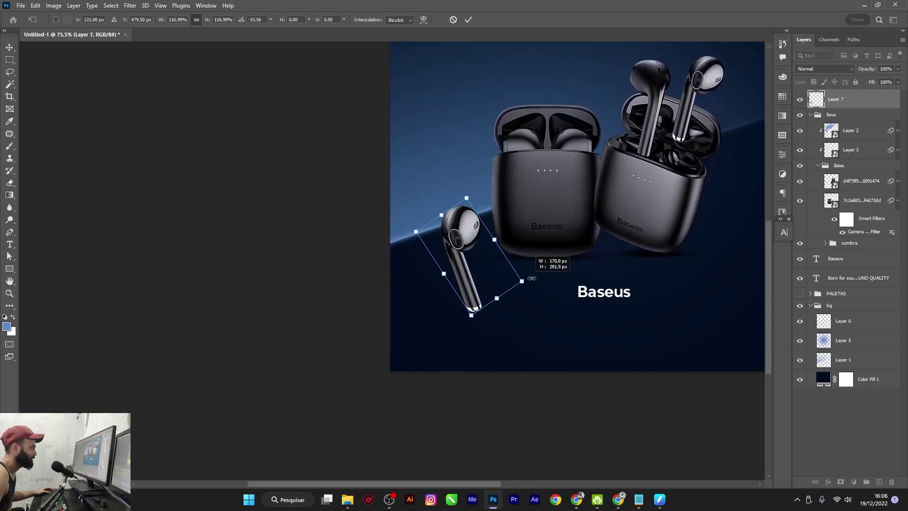
{"action": "left_click_drag", "start_coordinate": [554, 237], "coordinate": [554, 235]}
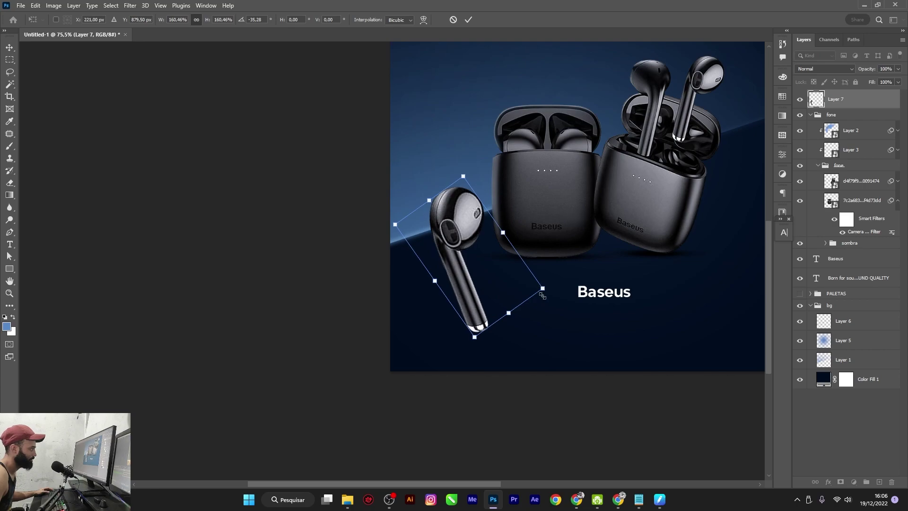
{"action": "mouse_move", "coordinate": [542, 290]}
{"action": "left_mouse_down"}
{"action": "mouse_move", "coordinate": [496, 268]}
{"action": "mouse_move", "coordinate": [450, 381]}
{"action": "left_mouse_up"}
{"action": "key", "text": "Return"}
{"action": "key", "text": "ctrl+0"}
Apply a Gaussian Blur of radius 2.6 to the loose earbud layer.
{"action": "left_click", "coordinate": [413, 362]}
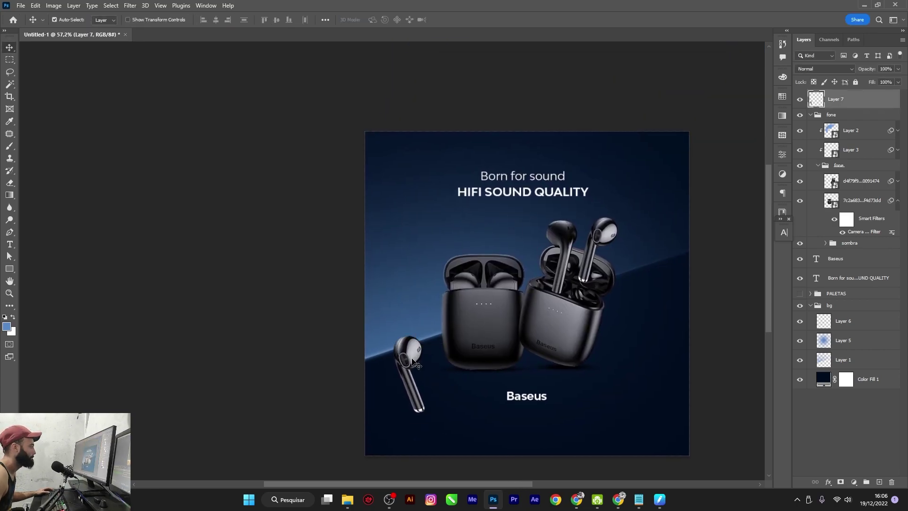
{"action": "left_click", "coordinate": [130, 6]}
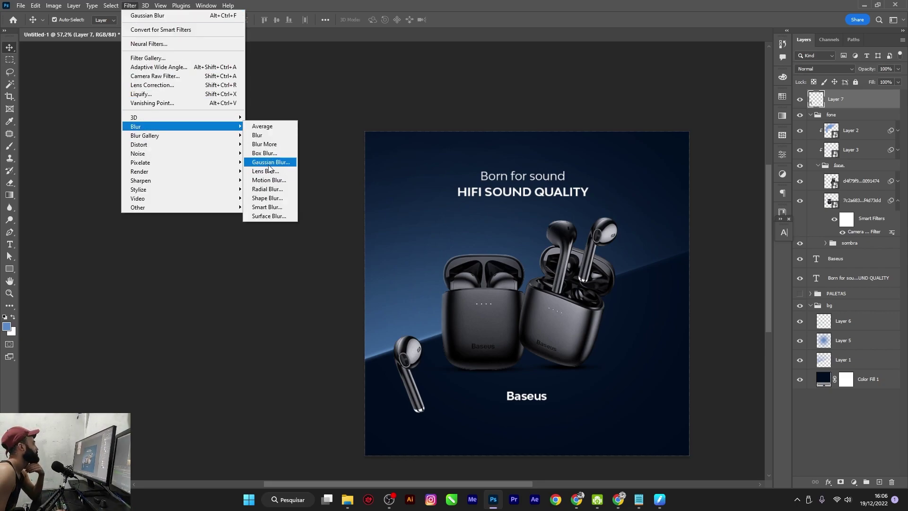
{"action": "left_click", "coordinate": [267, 163]}
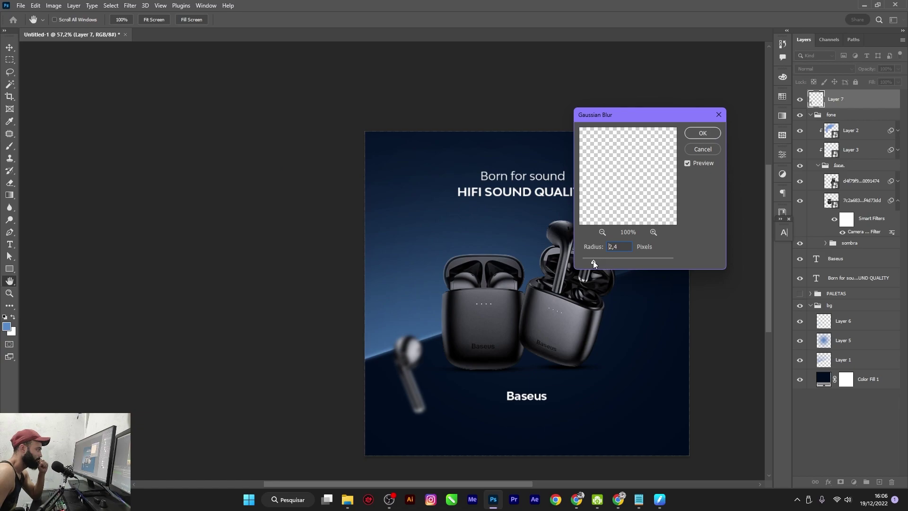
{"action": "left_click_drag", "start_coordinate": [594, 261], "coordinate": [595, 262]}
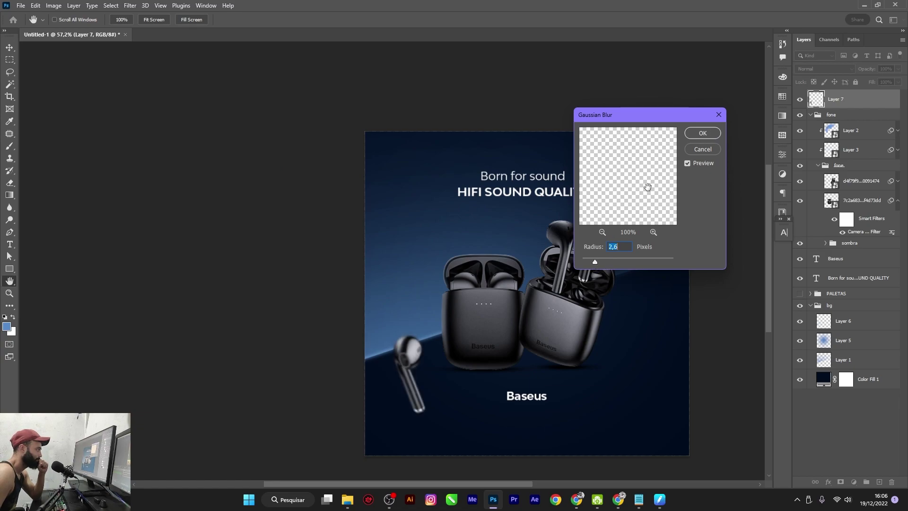
{"action": "left_click", "coordinate": [702, 134]}
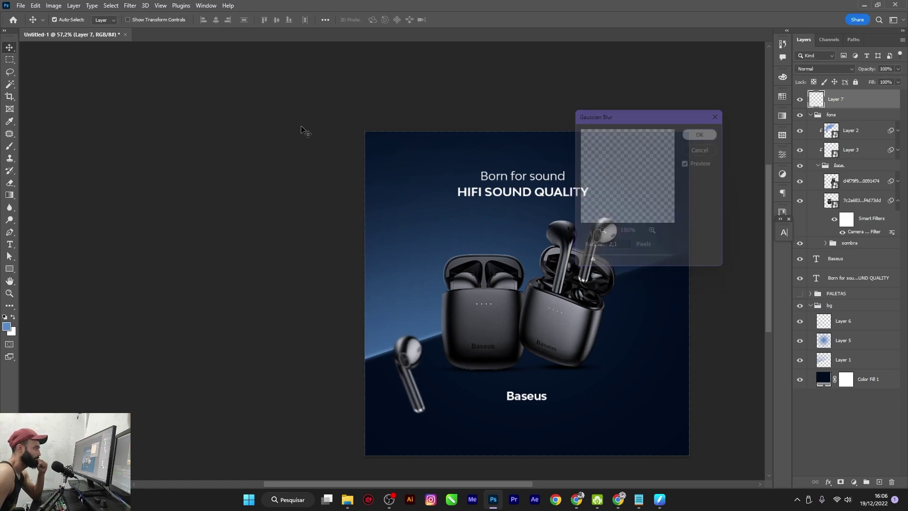
Set up a Motion Blur on the earbud at about -28° angle and 20 px distance.
{"action": "left_click", "coordinate": [130, 5]}
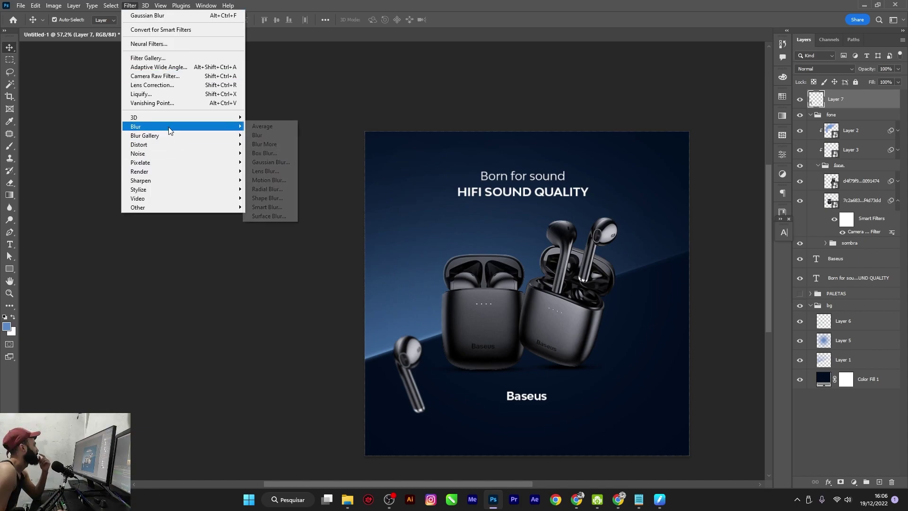
{"action": "mouse_move", "coordinate": [135, 127]}
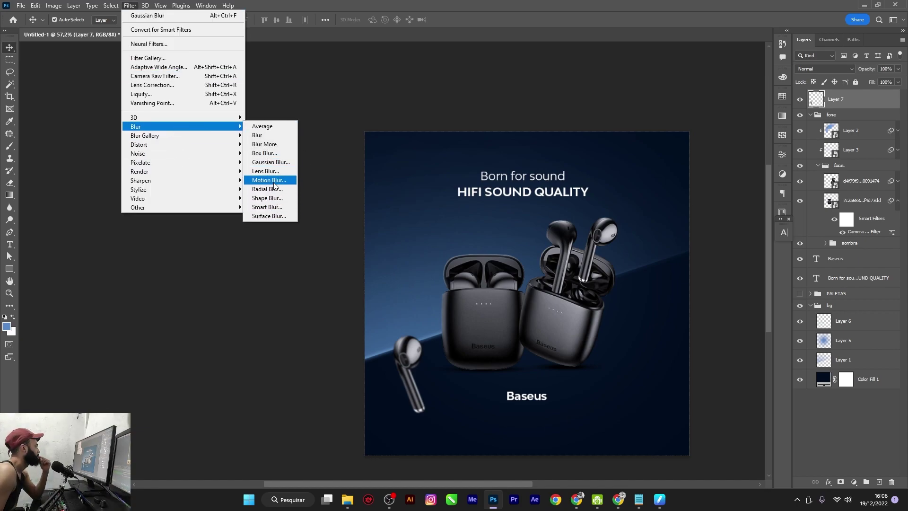
{"action": "left_click", "coordinate": [268, 180]}
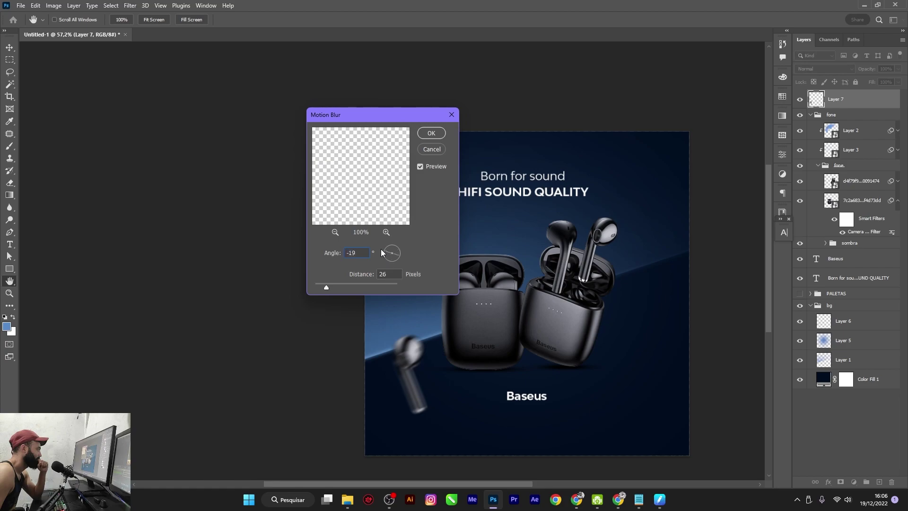
{"action": "left_click_drag", "start_coordinate": [381, 253], "coordinate": [379, 258]}
{"action": "left_click_drag", "start_coordinate": [330, 287], "coordinate": [323, 287]}
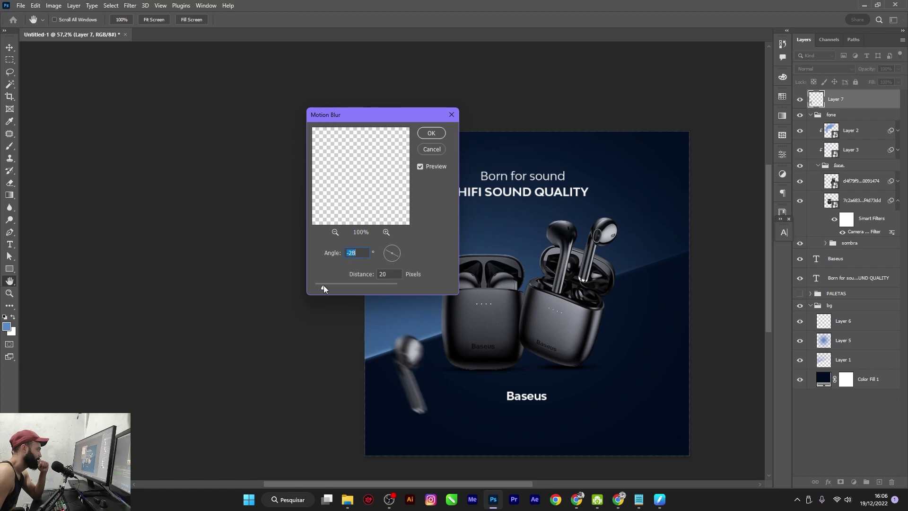
Apply the motion blur, nudge the earbud up, and shrink it to about 82%.
{"action": "double_click", "coordinate": [434, 133]}
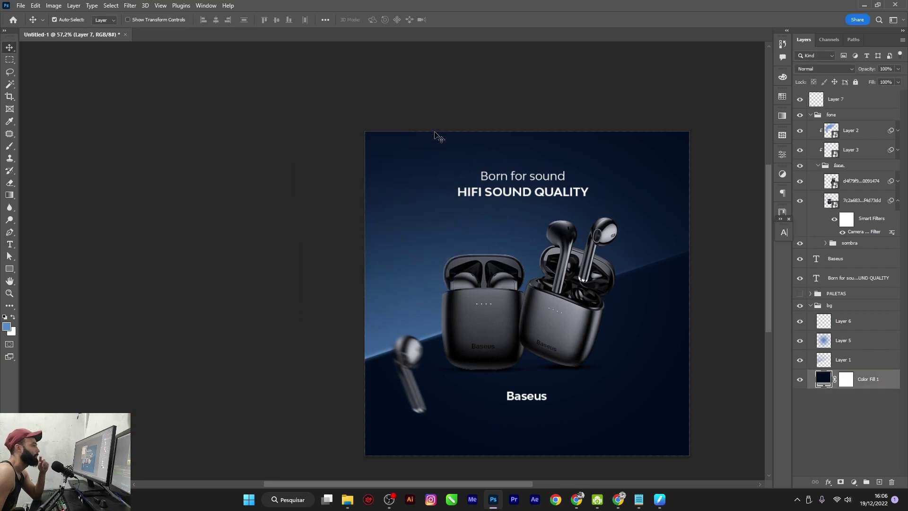
{"action": "left_click_drag", "start_coordinate": [412, 354], "coordinate": [407, 333]}
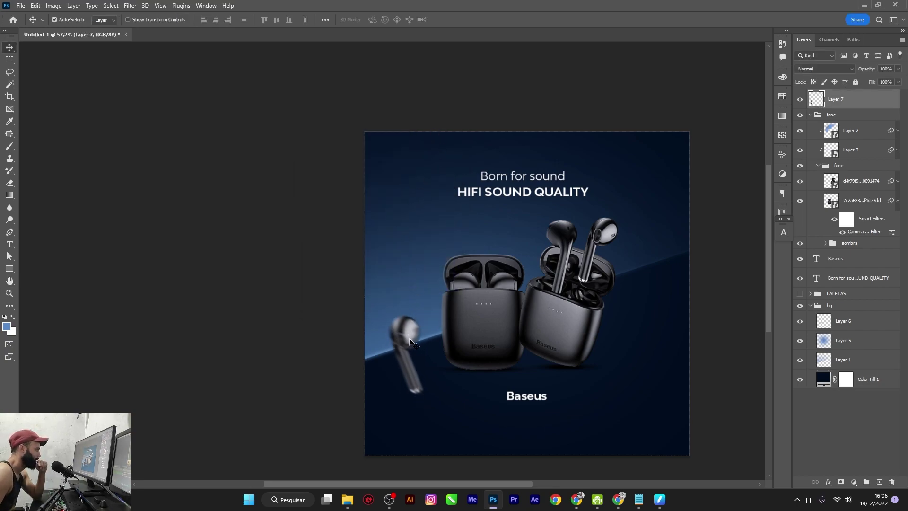
{"action": "key", "text": "ctrl+t"}
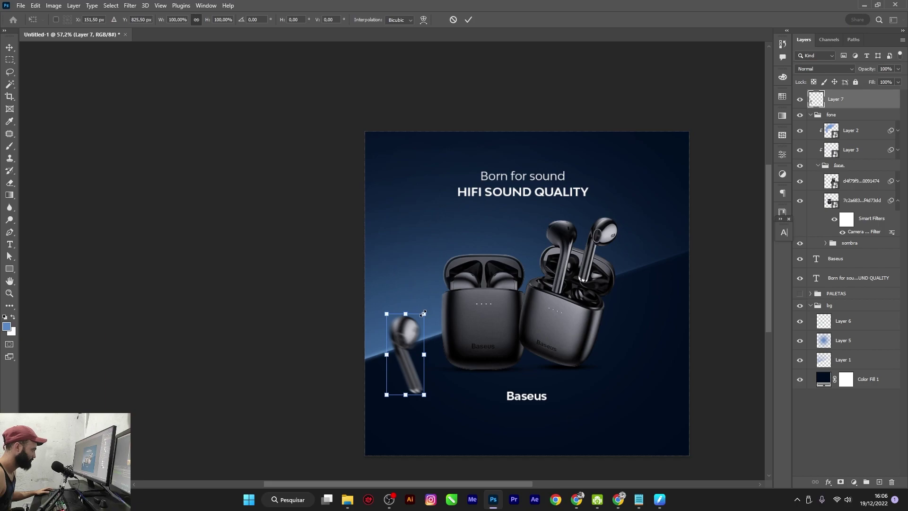
{"action": "mouse_move", "coordinate": [424, 314]}
{"action": "left_mouse_down"}
{"action": "mouse_move", "coordinate": [404, 336]}
{"action": "mouse_move", "coordinate": [426, 398]}
{"action": "left_mouse_up"}
{"action": "key", "text": "Return"}
Place an enlarged, rotated copy of the earbud cropped into the bottom-right corner.
{"action": "key", "text": "ctrl+t"}
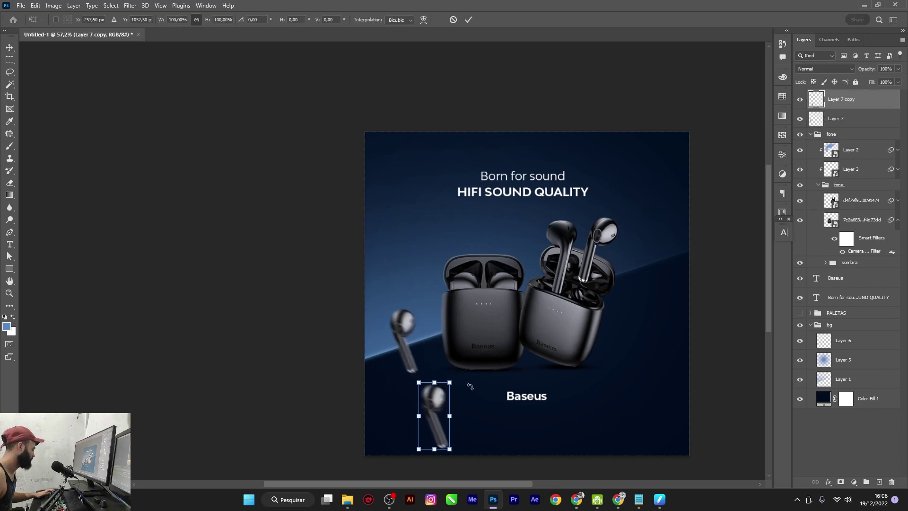
{"action": "mouse_move", "coordinate": [459, 372]}
{"action": "left_mouse_down"}
{"action": "mouse_move", "coordinate": [473, 402]}
{"action": "mouse_move", "coordinate": [553, 412]}
{"action": "left_mouse_up"}
{"action": "left_click_drag", "start_coordinate": [473, 454], "coordinate": [625, 430]}
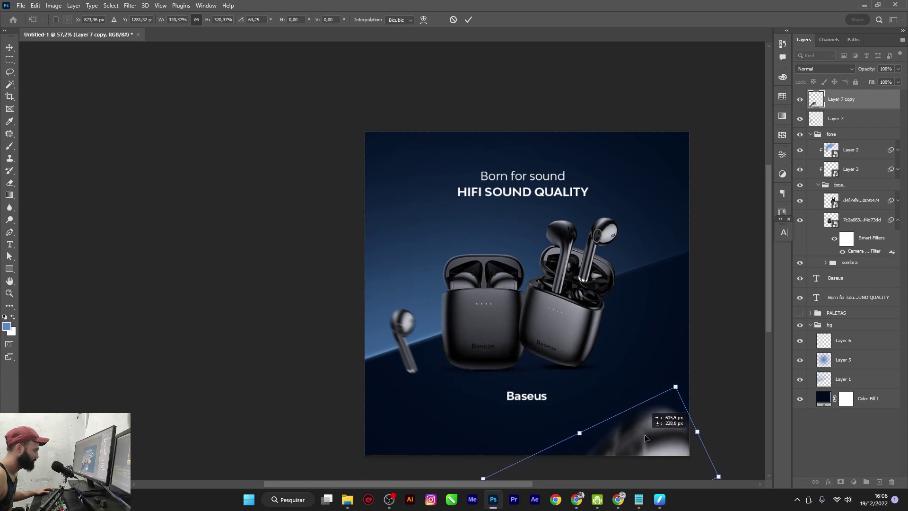
{"action": "left_click_drag", "start_coordinate": [691, 383], "coordinate": [705, 408]}
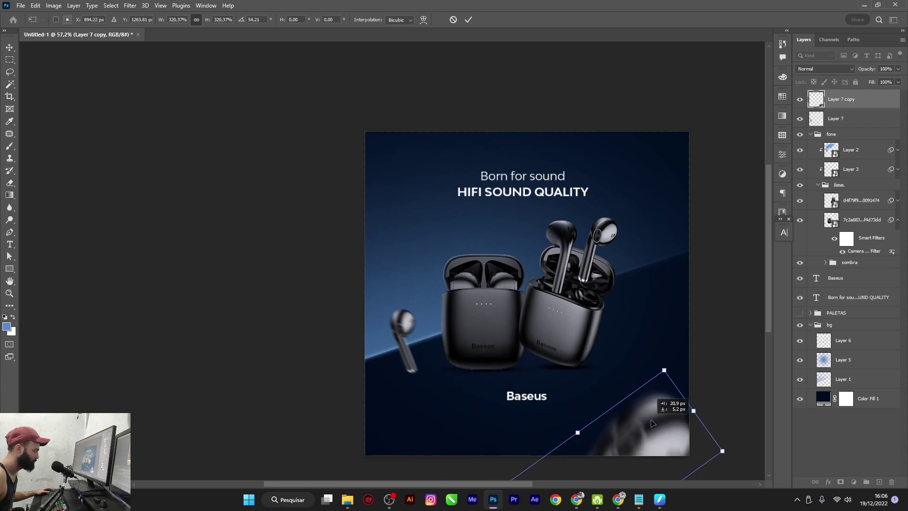
{"action": "left_click", "coordinate": [833, 425]}
Move the small earbud down near the horizon line and deselect the layers.
{"action": "scroll", "coordinate": [512, 321], "scroll_direction": "up", "scroll_amount": 1, "text": "alt"}
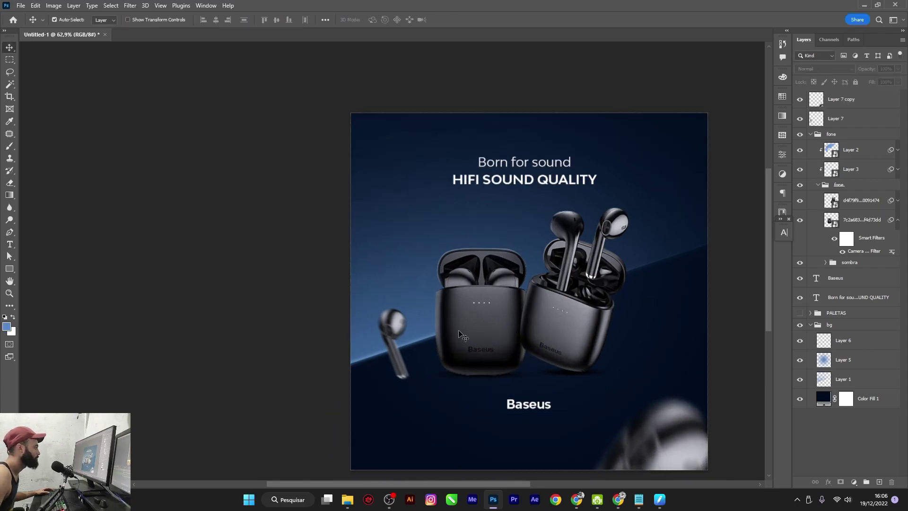
{"action": "mouse_move", "coordinate": [390, 310]}
{"action": "left_mouse_down"}
{"action": "mouse_move", "coordinate": [400, 217]}
{"action": "mouse_move", "coordinate": [384, 318]}
{"action": "left_mouse_up"}
{"action": "scroll", "coordinate": [386, 326], "scroll_direction": "down", "scroll_amount": 1, "text": "alt"}
{"action": "key", "text": "ctrl+alt+a"}
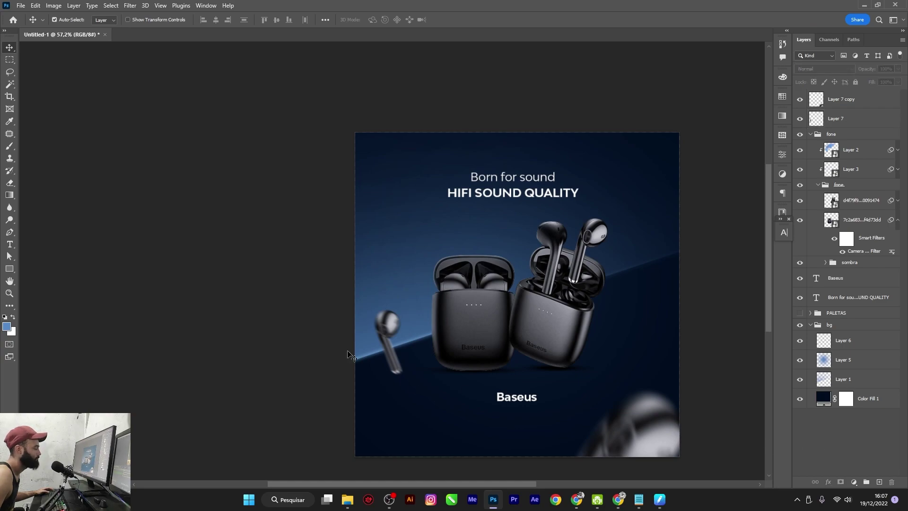
Sample the blue from PALETAS and paint a large soft glow at the top-left.
{"action": "left_click", "coordinate": [384, 334]}
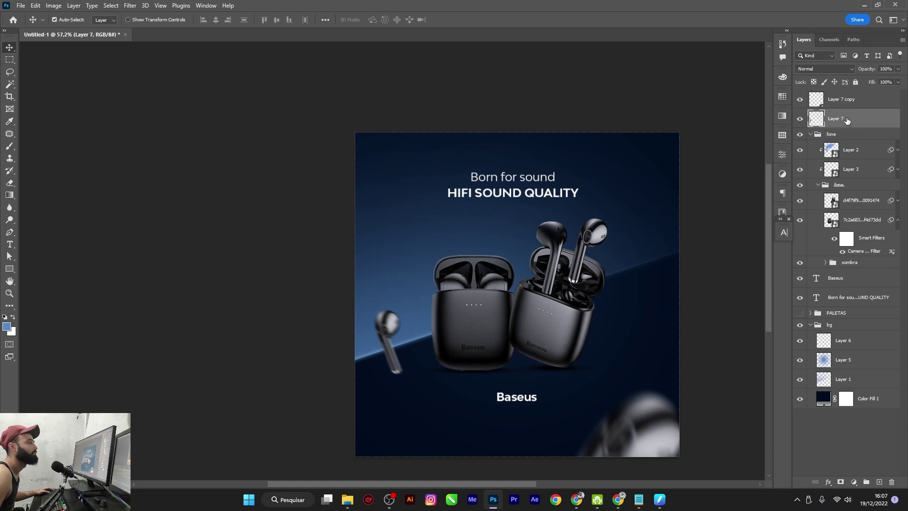
{"action": "left_click", "coordinate": [841, 102]}
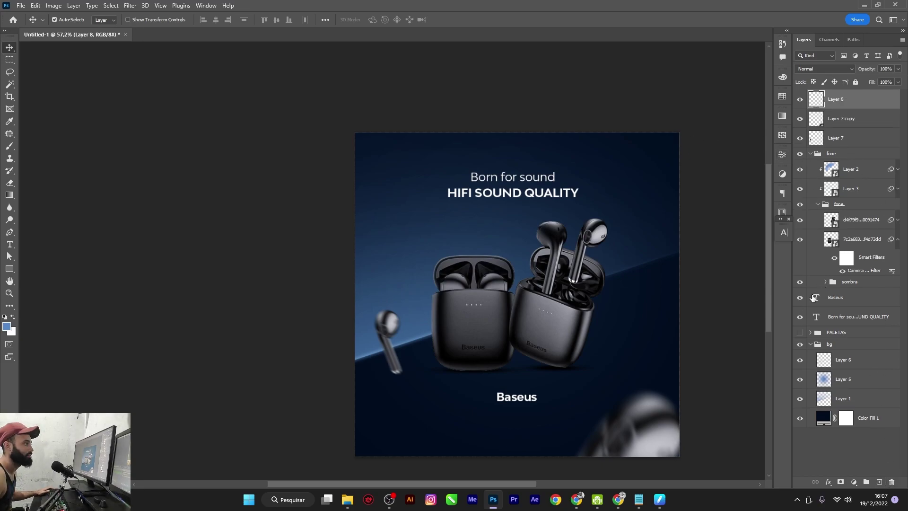
{"action": "left_click", "coordinate": [800, 332]}
{"action": "key", "text": "i"}
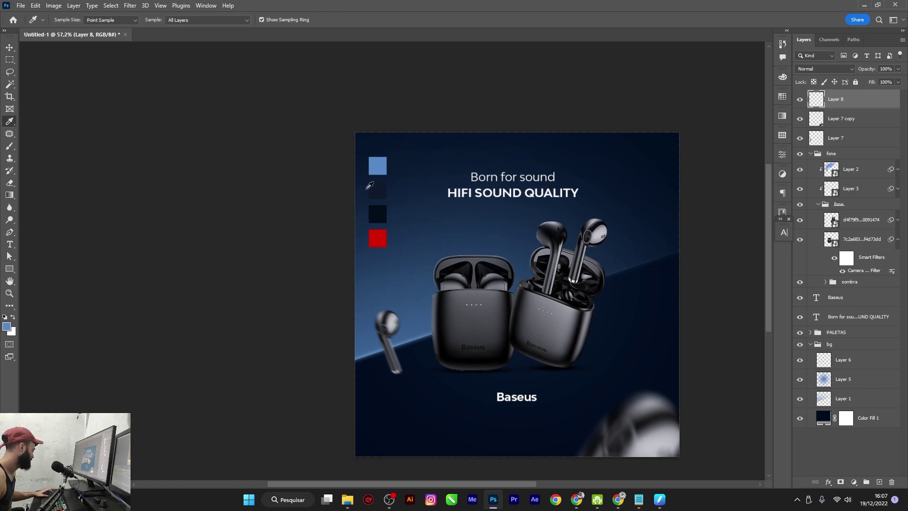
{"action": "key", "text": "b"}
{"action": "key", "text": "bracketright"}
{"action": "key", "text": "bracketright"}
{"action": "key", "text": "bracketright"}
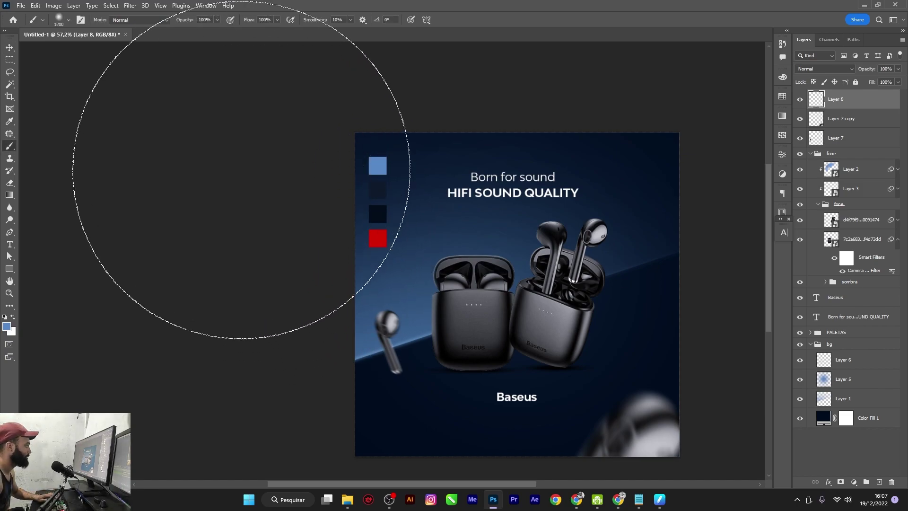
{"action": "key", "text": "bracketright"}
{"action": "key", "text": "bracketright"}
{"action": "key", "text": "bracketright"}
{"action": "left_click", "coordinate": [156, 143]}
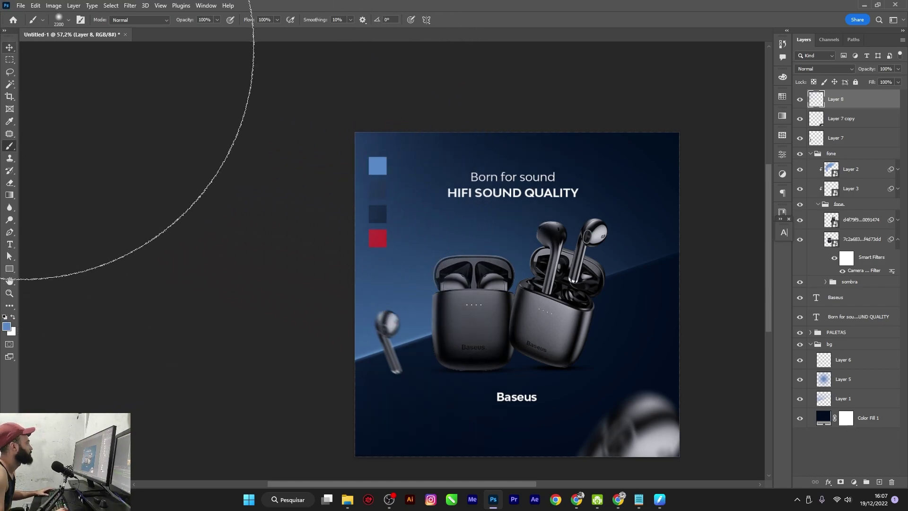
Set the glow layer to Screen blend mode, hide PALETAS, and select Layer 5.
{"action": "key", "text": "v"}
{"action": "left_click", "coordinate": [826, 69]}
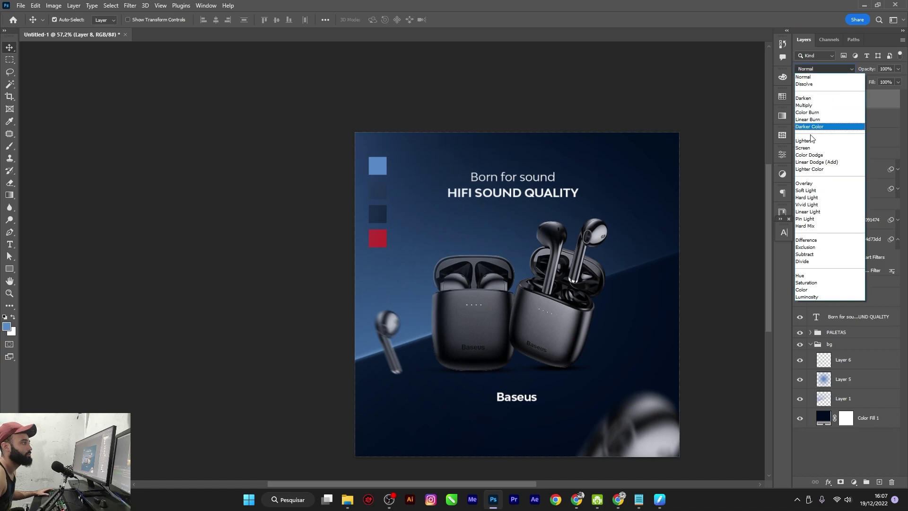
{"action": "left_click", "coordinate": [804, 148]}
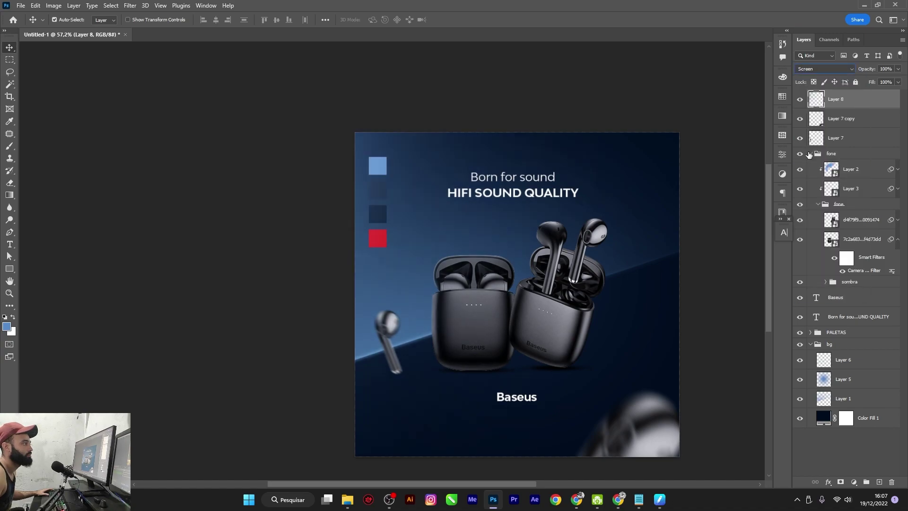
{"action": "left_click", "coordinate": [800, 332]}
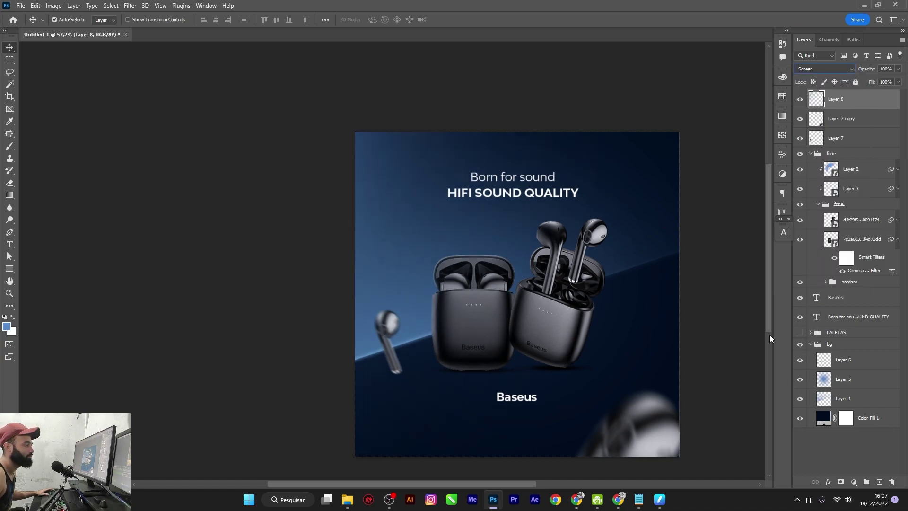
{"action": "left_click", "coordinate": [511, 273]}
{"action": "scroll", "coordinate": [502, 267], "scroll_direction": "up", "scroll_amount": 2}
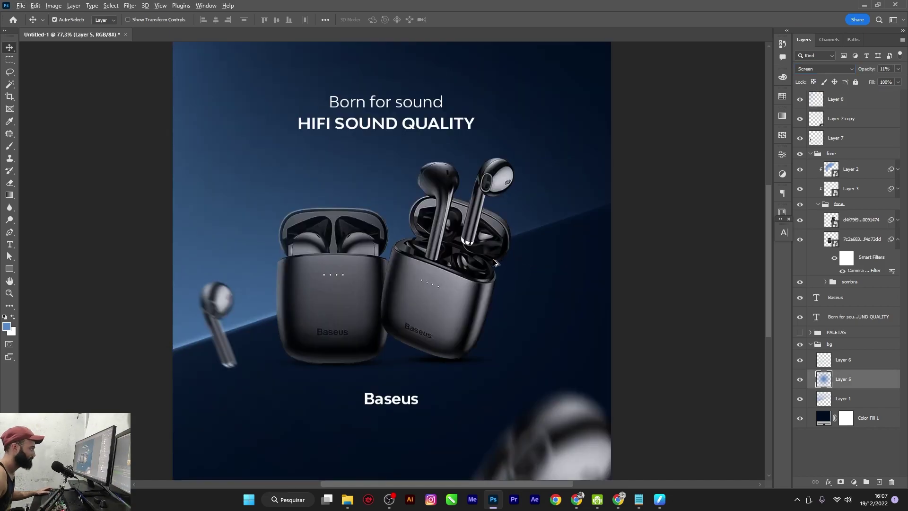
Nudge the 'Born for sound / HIFI SOUND QUALITY' headline left and scale it to about 109%.
{"action": "scroll", "coordinate": [495, 263], "scroll_direction": "down", "scroll_amount": 1}
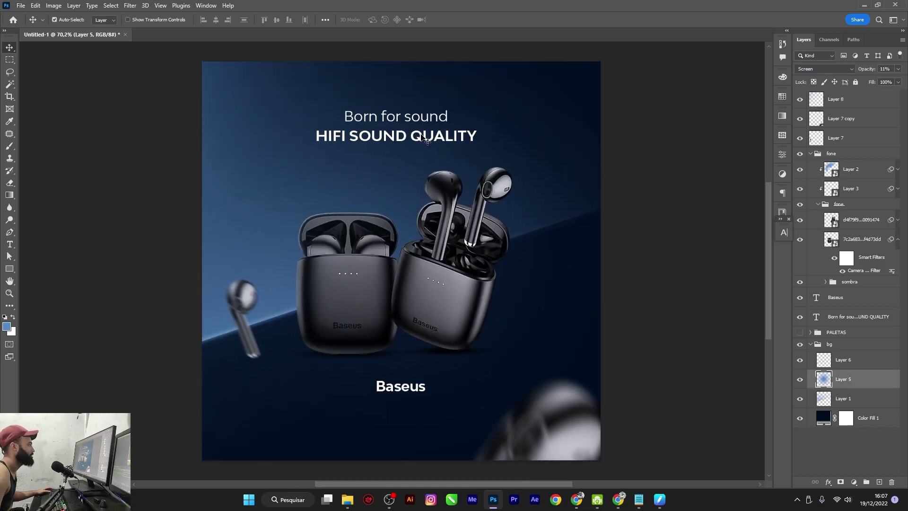
{"action": "left_click_drag", "start_coordinate": [425, 138], "coordinate": [421, 137]}
{"action": "key", "text": "ctrl+t"}
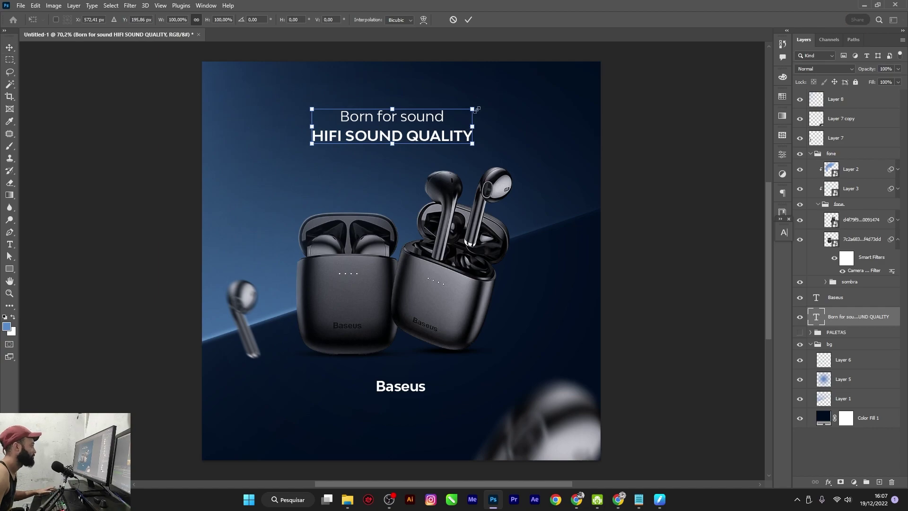
{"action": "left_click_drag", "start_coordinate": [477, 109], "coordinate": [482, 107]}
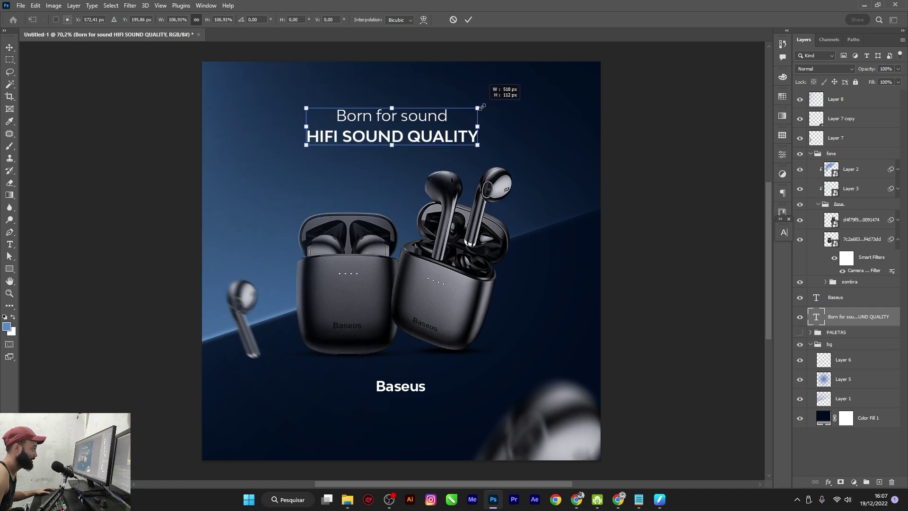
{"action": "left_click_drag", "start_coordinate": [482, 107], "coordinate": [484, 106]}
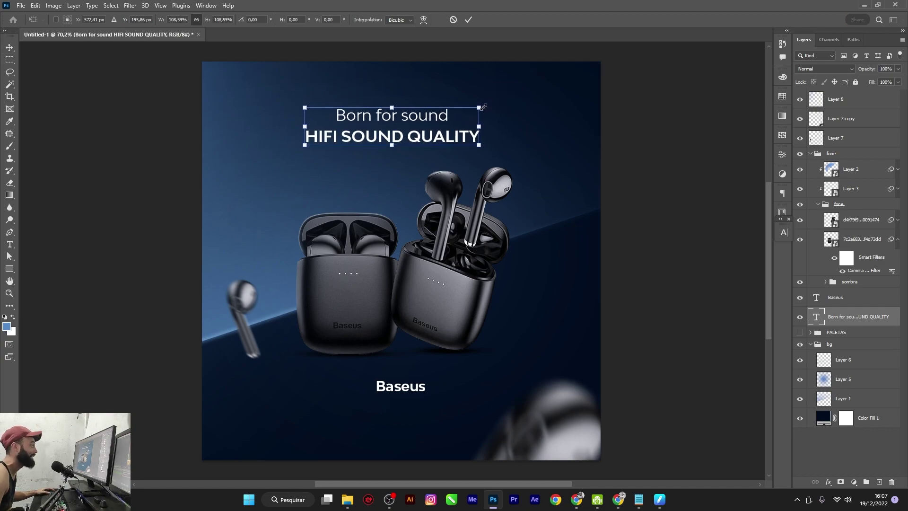
{"action": "left_click", "coordinate": [469, 20]}
{"action": "left_click", "coordinate": [671, 167]}
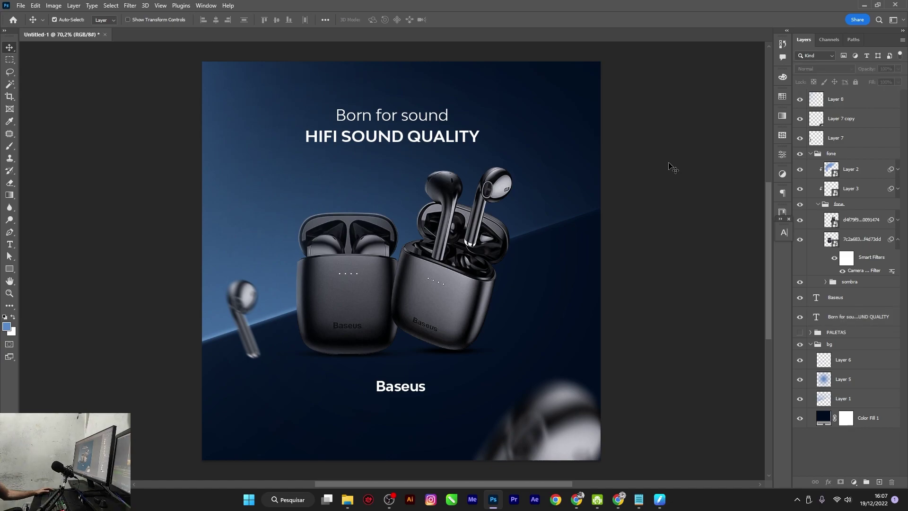
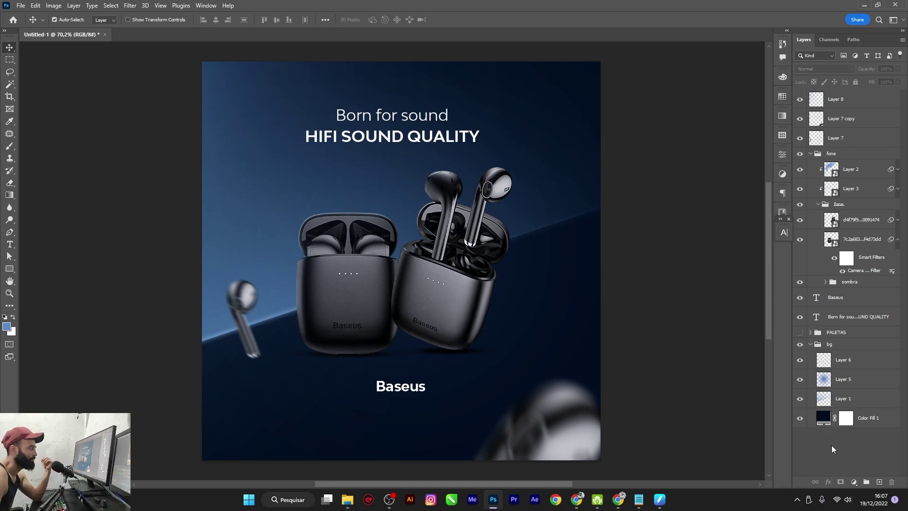
Nudge the blurred bottom-right earbud up and to the right, then select Layer 8.
{"action": "mouse_move", "coordinate": [540, 432]}
{"action": "left_mouse_down"}
{"action": "mouse_move", "coordinate": [533, 416]}
{"action": "mouse_move", "coordinate": [556, 421]}
{"action": "left_mouse_up"}
{"action": "left_click", "coordinate": [853, 450]}
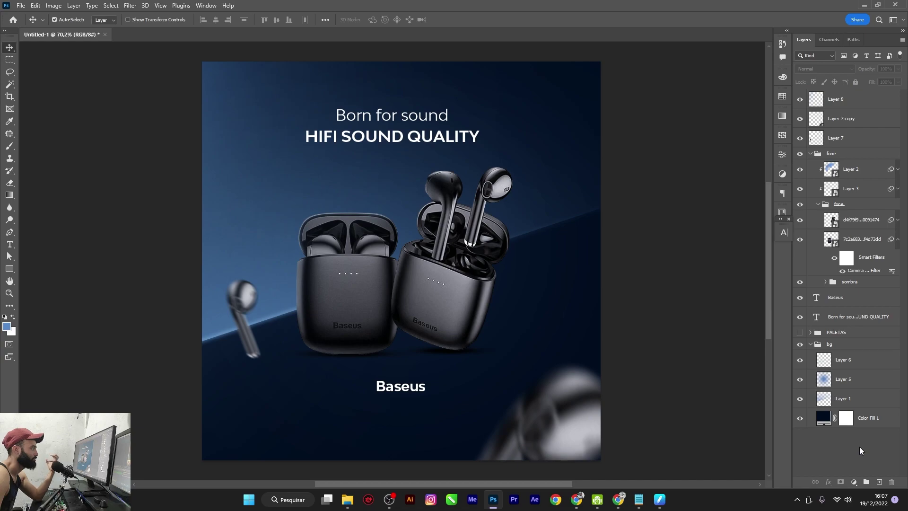
{"action": "left_click", "coordinate": [844, 98]}
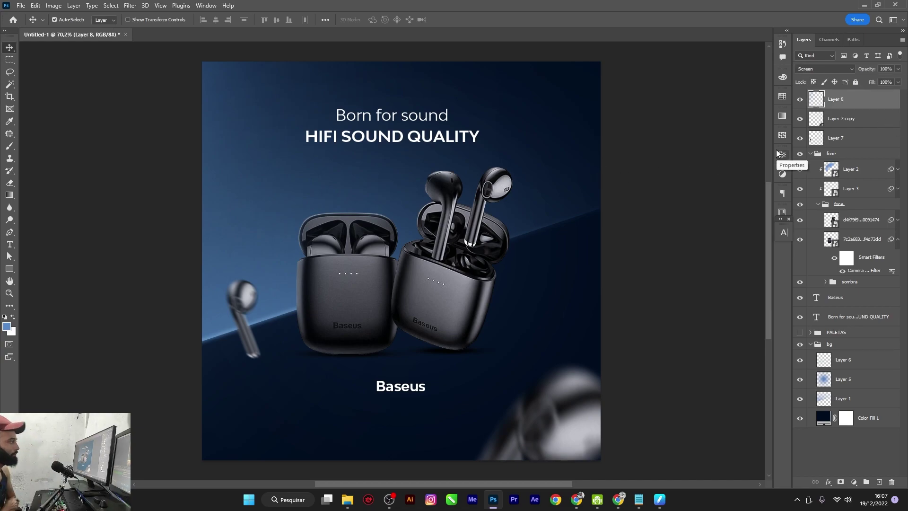
Stamp all visible layers into a new merged Layer 9 on top.
{"action": "key", "text": "ctrl"}
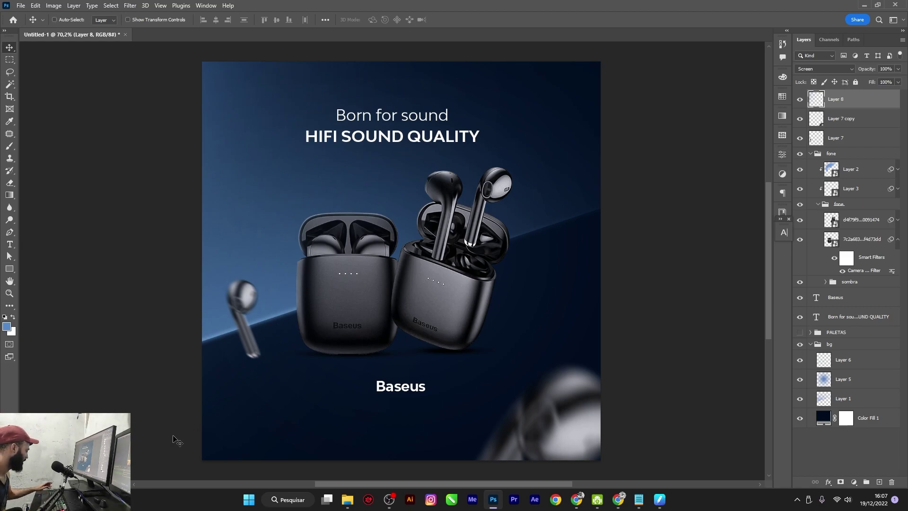
{"action": "key", "text": "ctrl+shift+alt+n"}
{"action": "key", "text": "ctrl+shift+alt+e"}
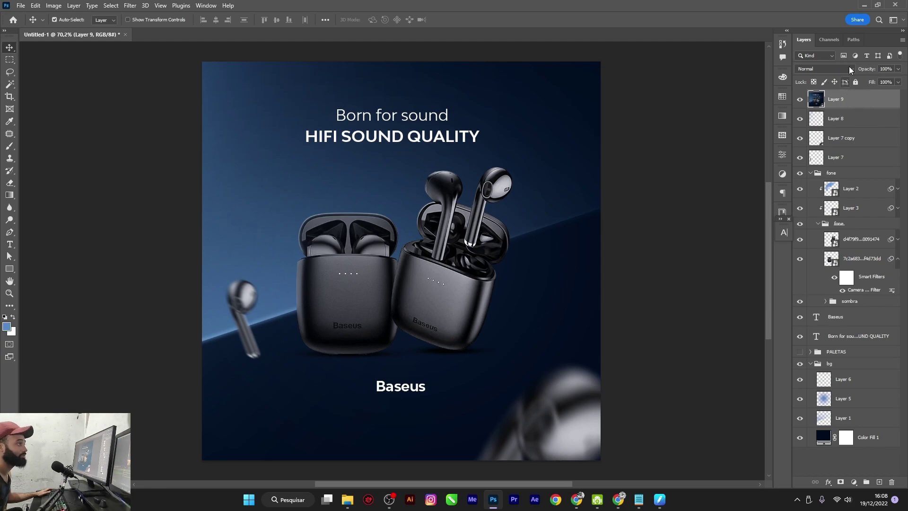
Try Camera Raw on the merged layer as a smart object, then cancel and delete it.
{"action": "right_click", "coordinate": [861, 101]}
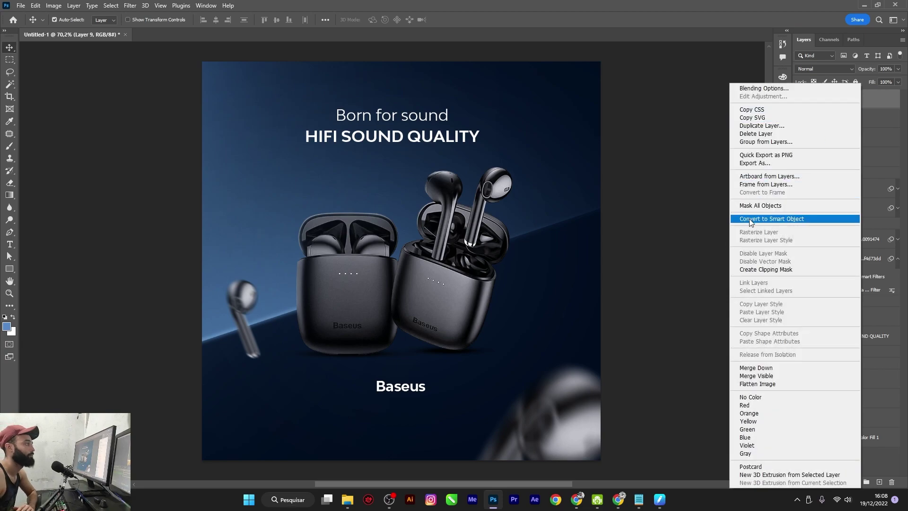
{"action": "left_click", "coordinate": [749, 218]}
{"action": "left_click", "coordinate": [131, 5]}
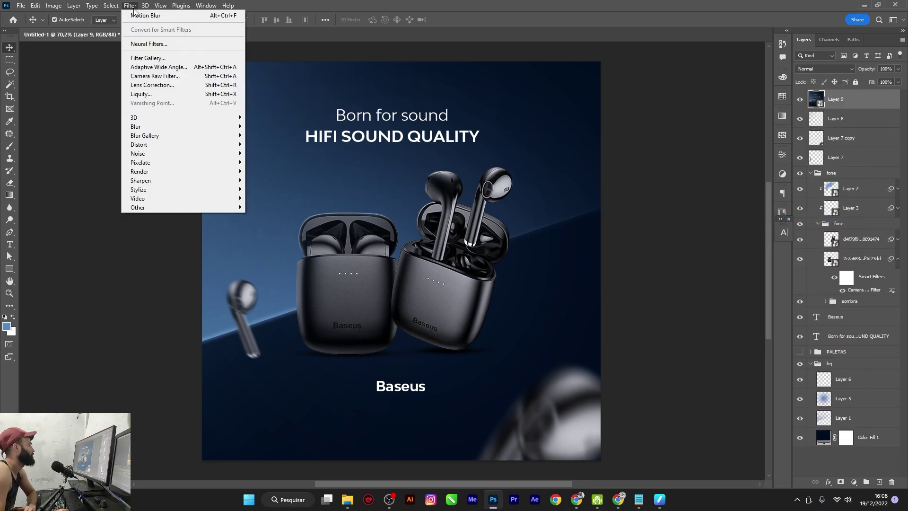
{"action": "left_click", "coordinate": [156, 77]}
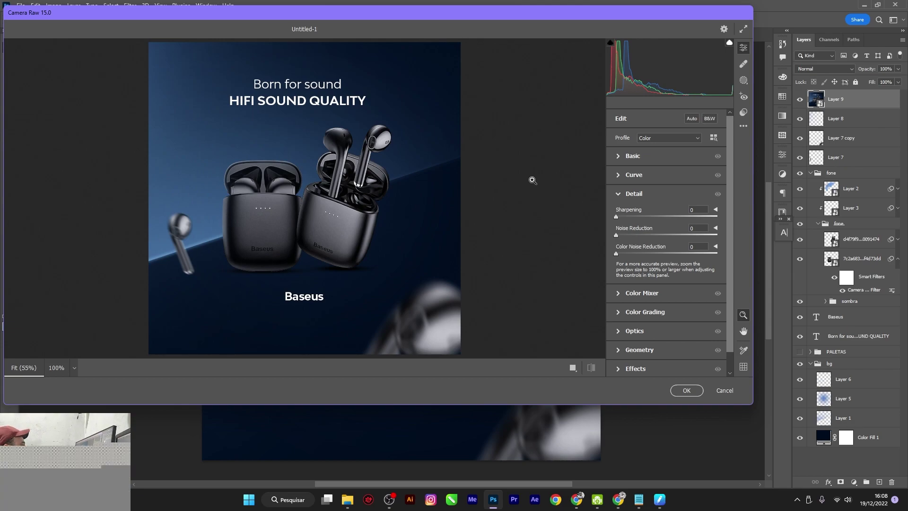
{"action": "left_click", "coordinate": [723, 391]}
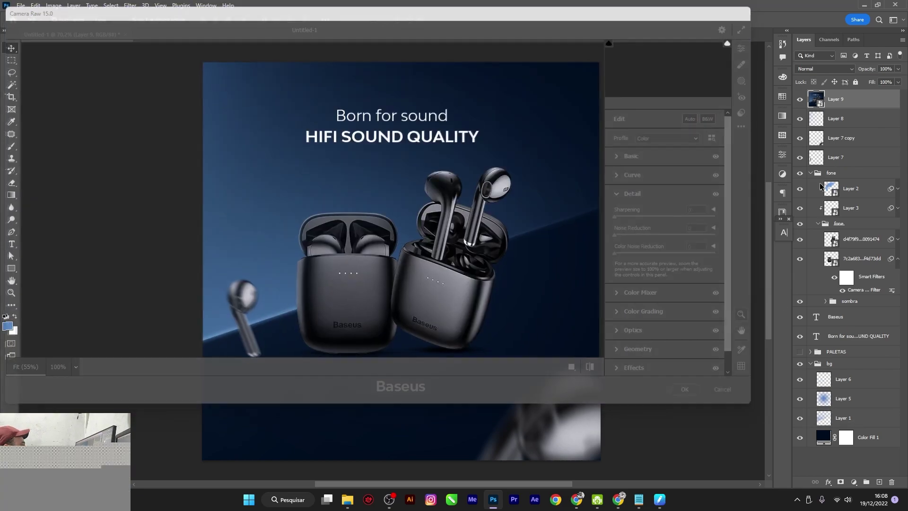
{"action": "key", "text": "Delete"}
Center the Baseus name and headline text on the canvas, then restamp a fresh Layer 9.
{"action": "left_click_drag", "start_coordinate": [394, 400], "coordinate": [385, 399]}
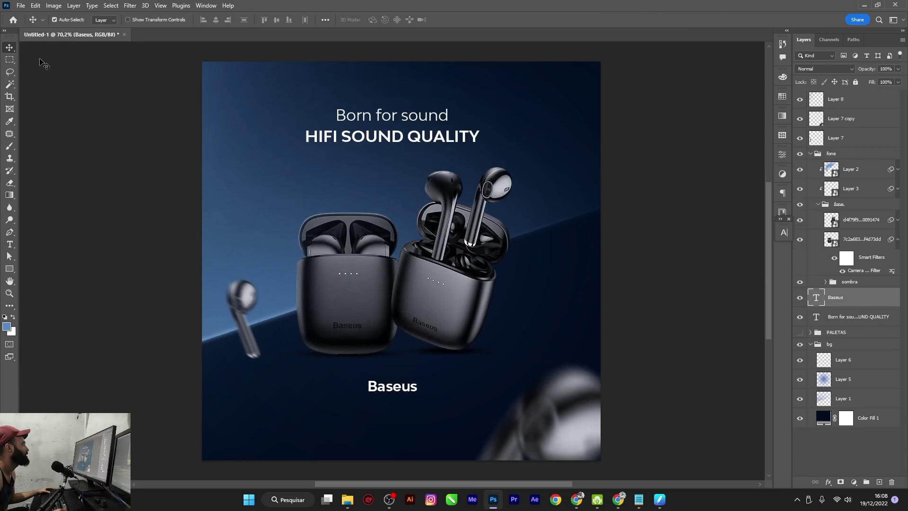
{"action": "left_click", "coordinate": [10, 59]}
{"action": "left_click_drag", "start_coordinate": [203, 62], "coordinate": [605, 470]}
{"action": "scroll", "coordinate": [605, 469], "scroll_direction": "down", "scroll_amount": 2}
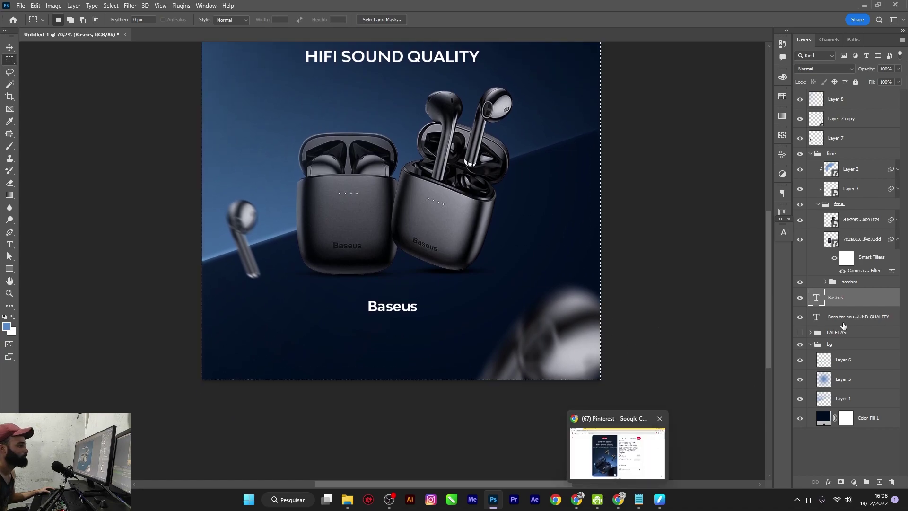
{"action": "left_click", "coordinate": [9, 47]}
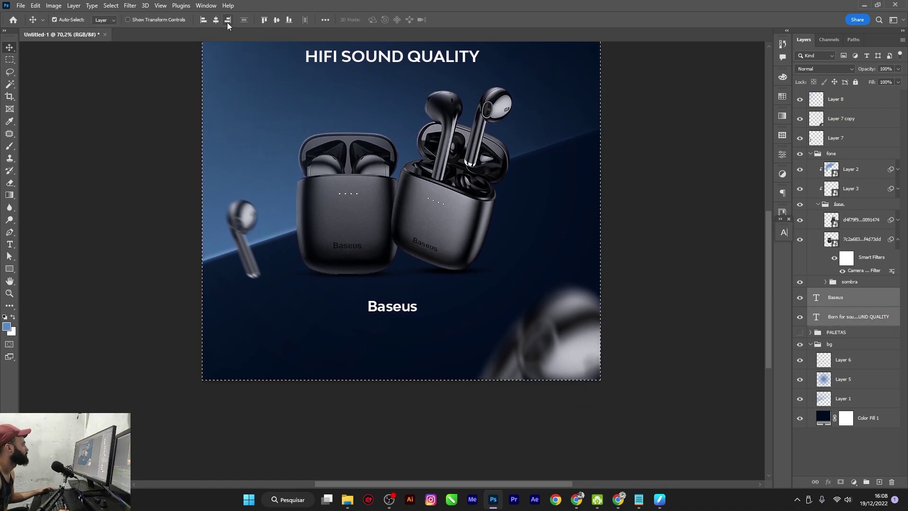
{"action": "mouse_move", "coordinate": [487, 229]}
{"action": "left_mouse_down"}
{"action": "mouse_move", "coordinate": [481, 249]}
{"action": "mouse_move", "coordinate": [522, 304]}
{"action": "left_mouse_up"}
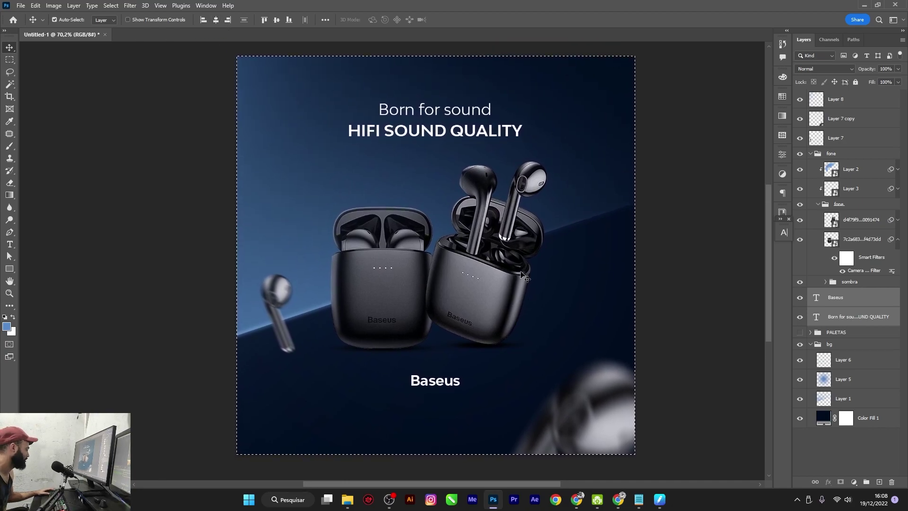
{"action": "left_click", "coordinate": [823, 101]}
{"action": "key", "text": "ctrl+shift+alt+e"}
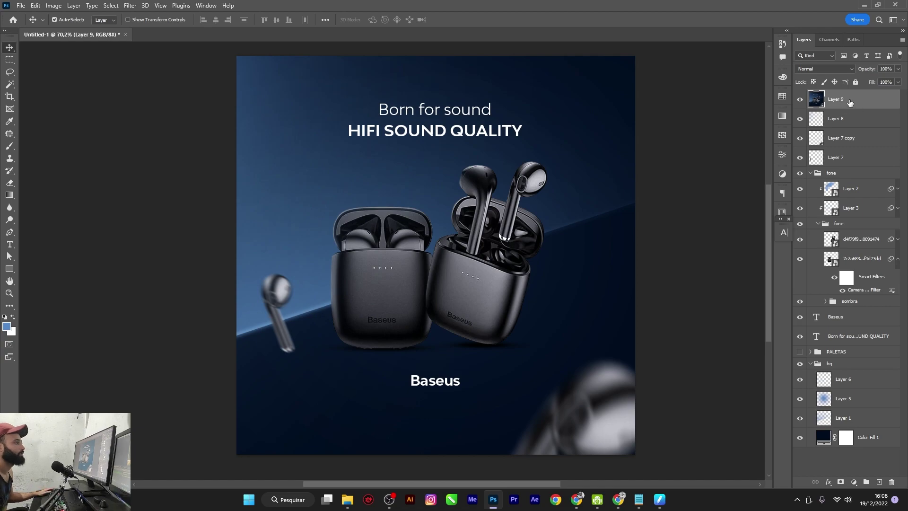
Convert Layer 9 to a smart object and apply the Camera Raw Filter.
{"action": "right_click", "coordinate": [861, 105]}
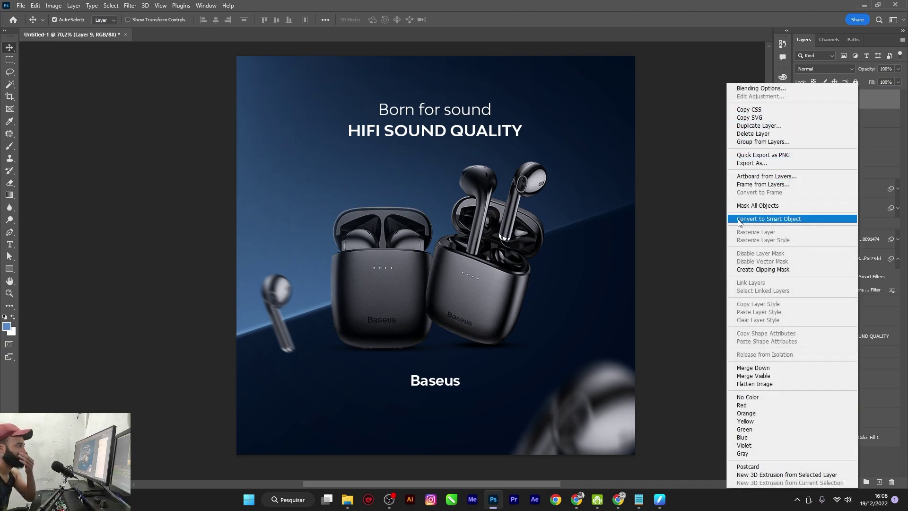
{"action": "left_click", "coordinate": [767, 218]}
{"action": "left_click", "coordinate": [130, 5]}
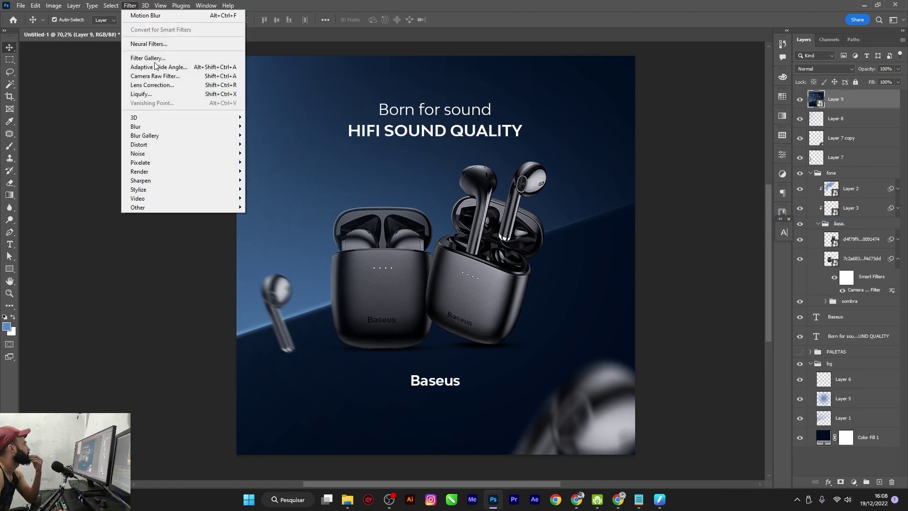
{"action": "left_click", "coordinate": [162, 85]}
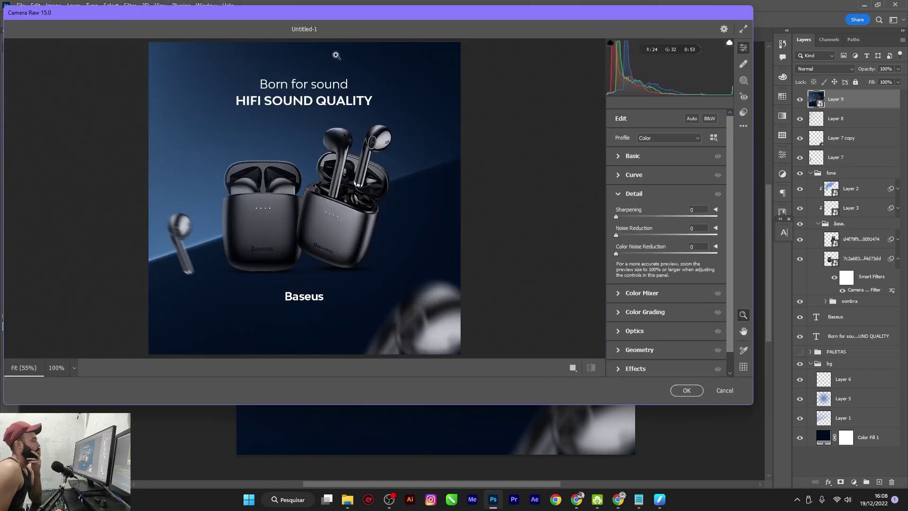
In Basic, cool the temperature and raise exposure, contrast and clarity slightly.
{"action": "left_click", "coordinate": [620, 157]}
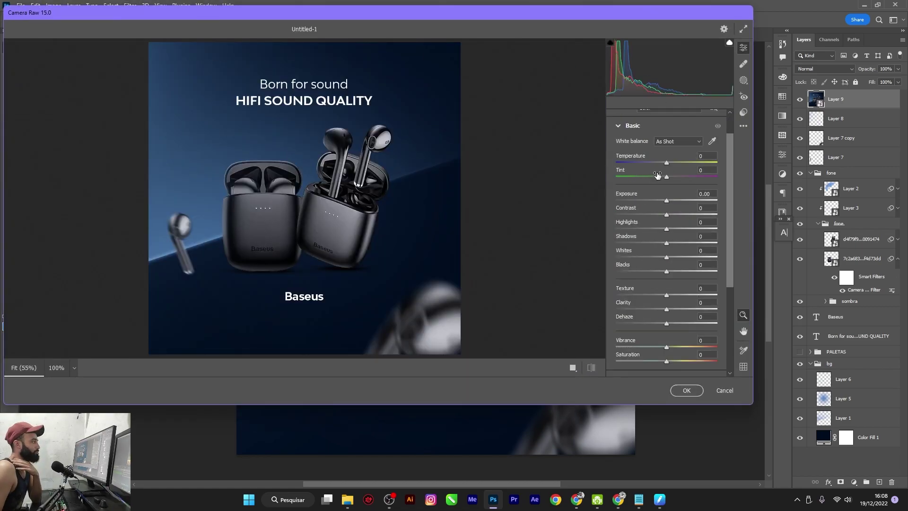
{"action": "left_click_drag", "start_coordinate": [668, 164], "coordinate": [665, 179]}
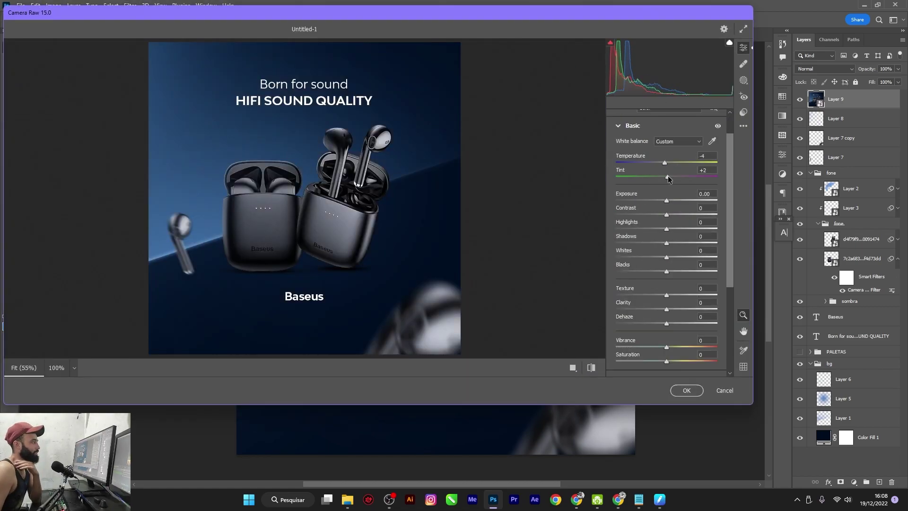
{"action": "left_click", "coordinate": [668, 202]}
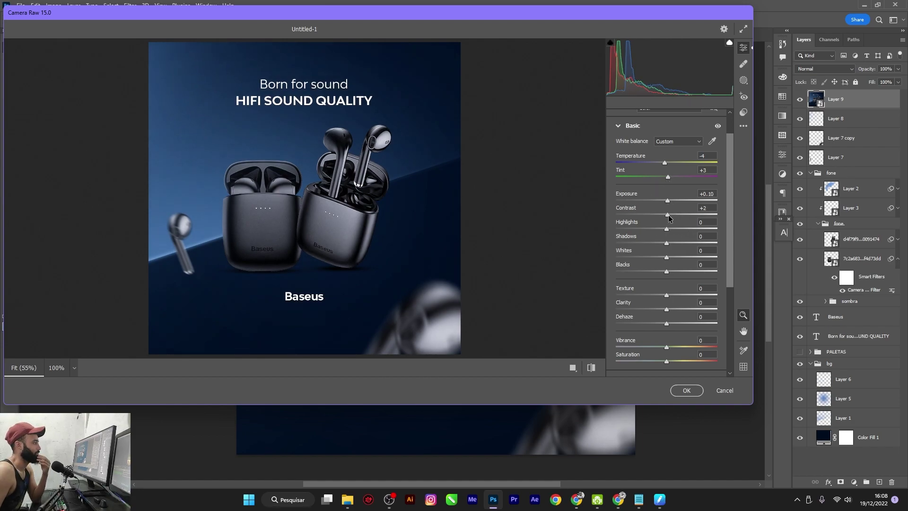
{"action": "mouse_move", "coordinate": [669, 218]}
{"action": "left_mouse_down"}
{"action": "mouse_move", "coordinate": [653, 243]}
{"action": "mouse_move", "coordinate": [674, 260]}
{"action": "left_mouse_up"}
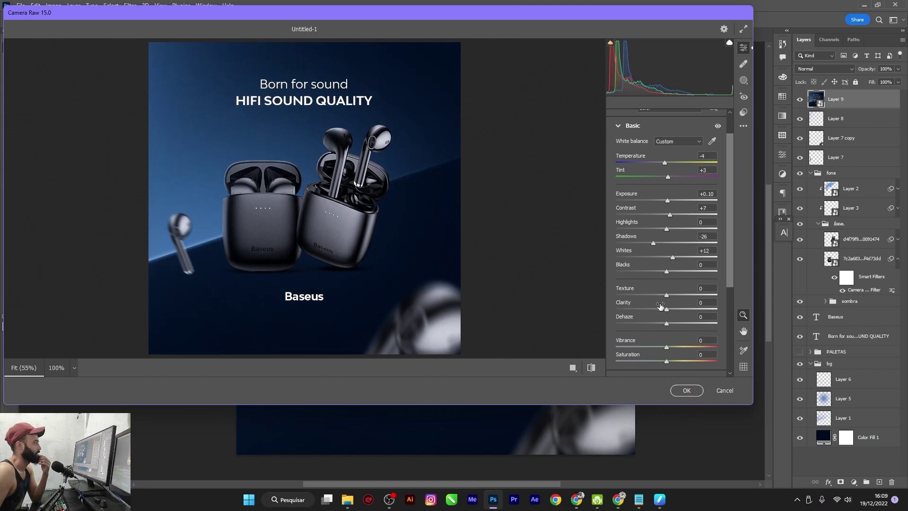
{"action": "mouse_move", "coordinate": [660, 307]}
{"action": "left_mouse_down"}
{"action": "mouse_move", "coordinate": [674, 312]}
{"action": "mouse_move", "coordinate": [668, 325]}
{"action": "left_mouse_up"}
Add sharpening in Detail and an edge vignette in Effects, then commit the filter.
{"action": "scroll", "coordinate": [643, 322], "scroll_direction": "down", "scroll_amount": 3}
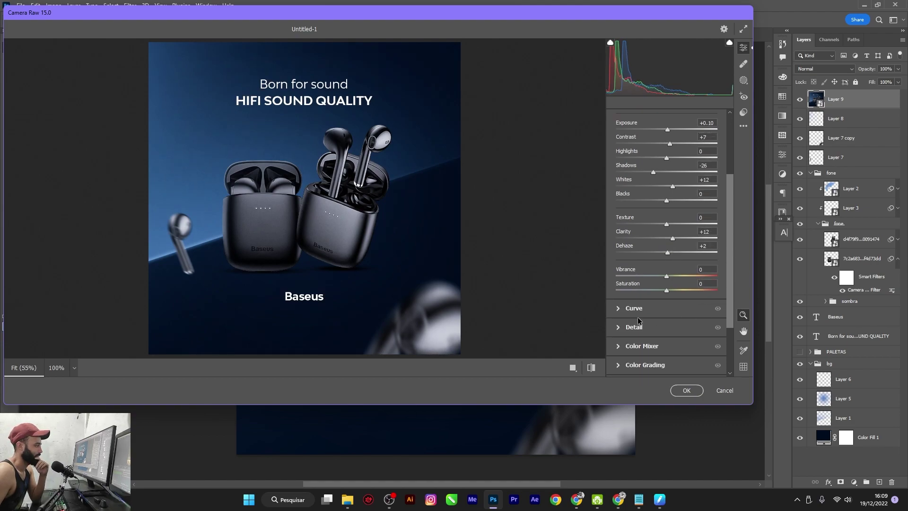
{"action": "left_click", "coordinate": [621, 328]}
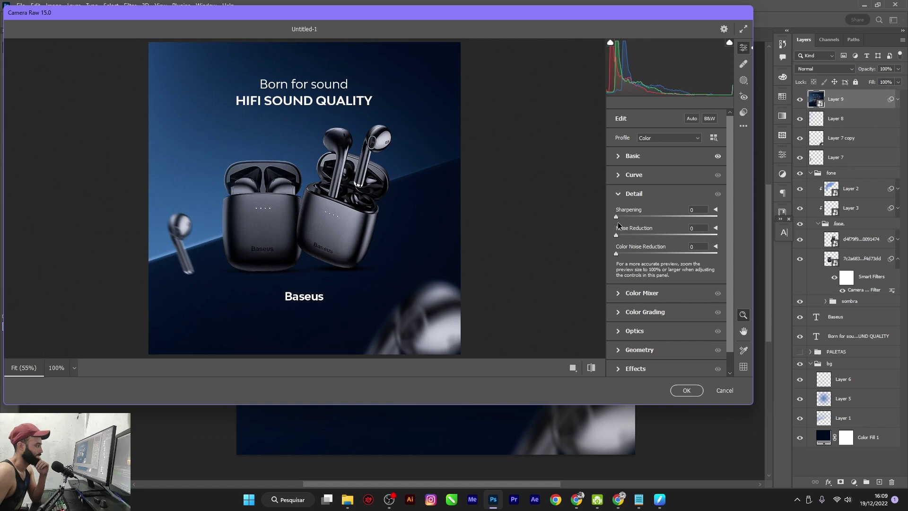
{"action": "left_click_drag", "start_coordinate": [617, 216], "coordinate": [633, 216]}
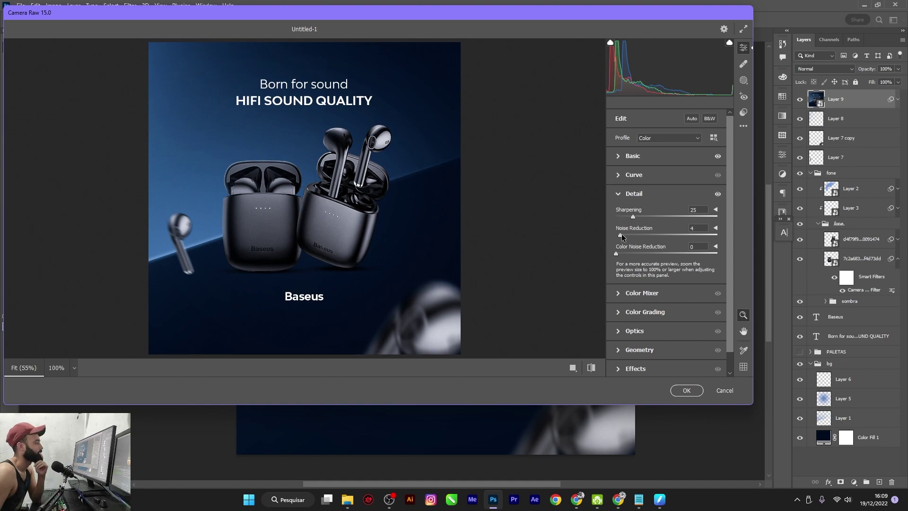
{"action": "scroll", "coordinate": [663, 341], "scroll_direction": "down", "scroll_amount": 1}
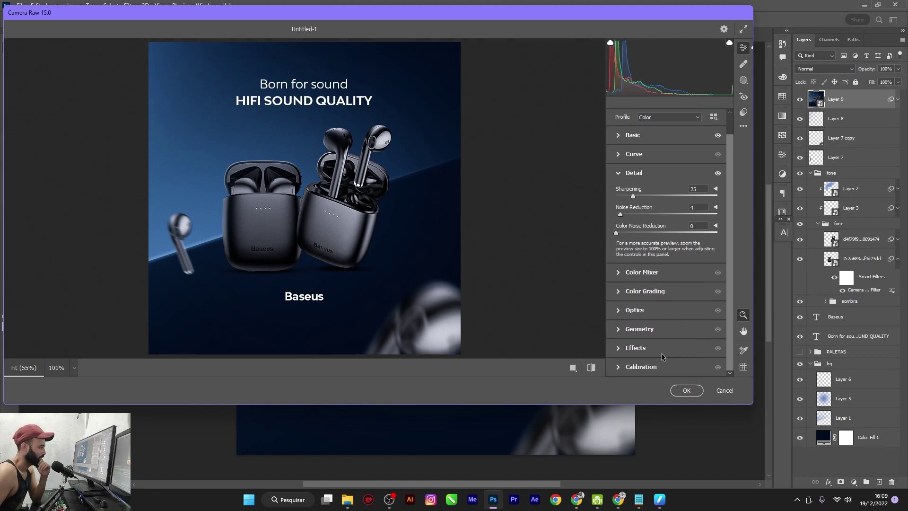
{"action": "left_click", "coordinate": [617, 350]}
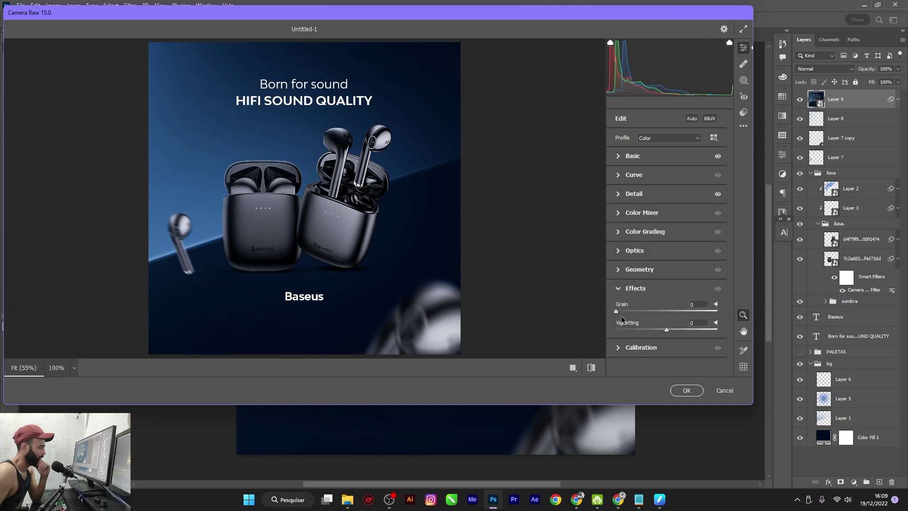
{"action": "left_click_drag", "start_coordinate": [667, 333], "coordinate": [661, 333]}
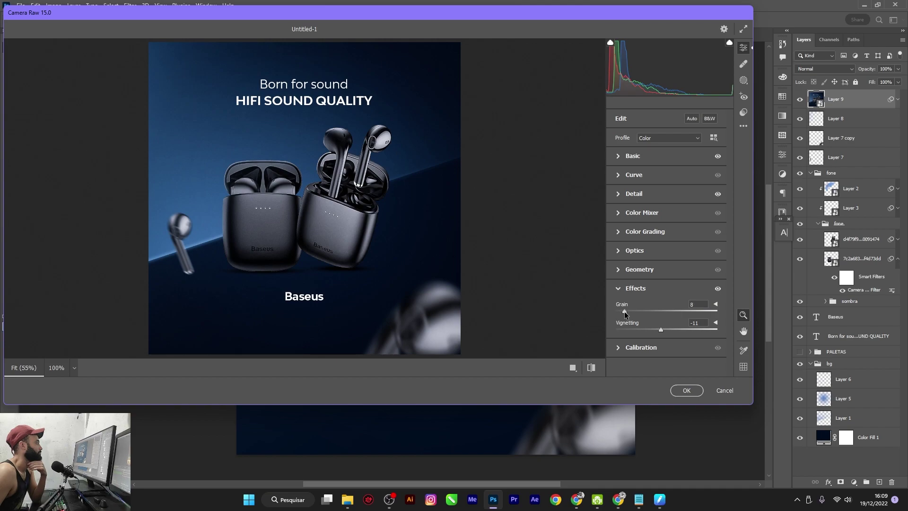
{"action": "left_click", "coordinate": [687, 391]}
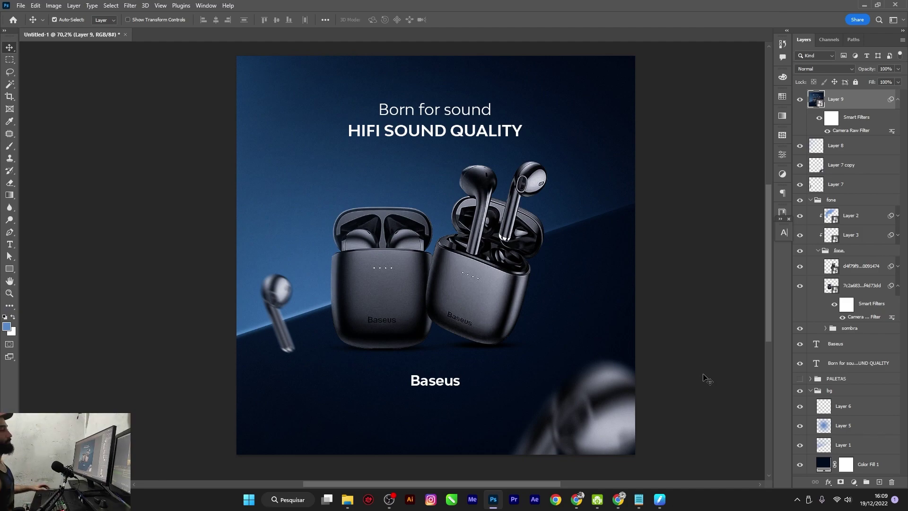
{"action": "scroll", "coordinate": [495, 247], "scroll_direction": "down", "scroll_amount": 1}
{"action": "scroll", "coordinate": [495, 246], "scroll_direction": "down", "scroll_amount": 1}
{"action": "scroll", "coordinate": [496, 247], "scroll_direction": "down", "scroll_amount": 1}
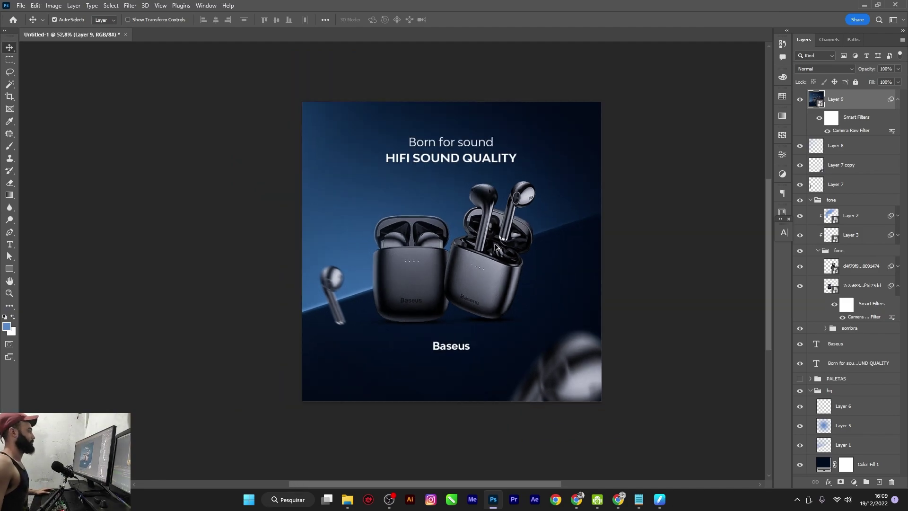
{"action": "scroll", "coordinate": [486, 207], "scroll_direction": "up", "scroll_amount": 1}
{"action": "scroll", "coordinate": [495, 176], "scroll_direction": "up", "scroll_amount": 1}
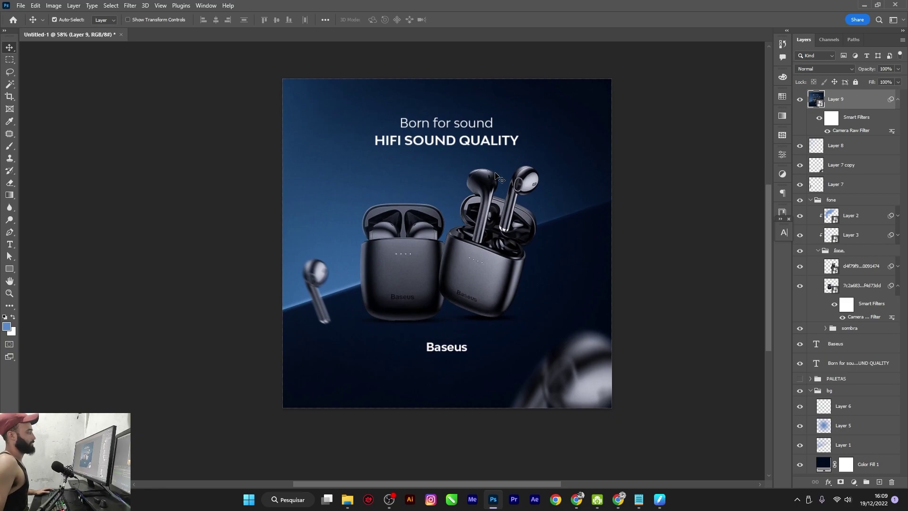